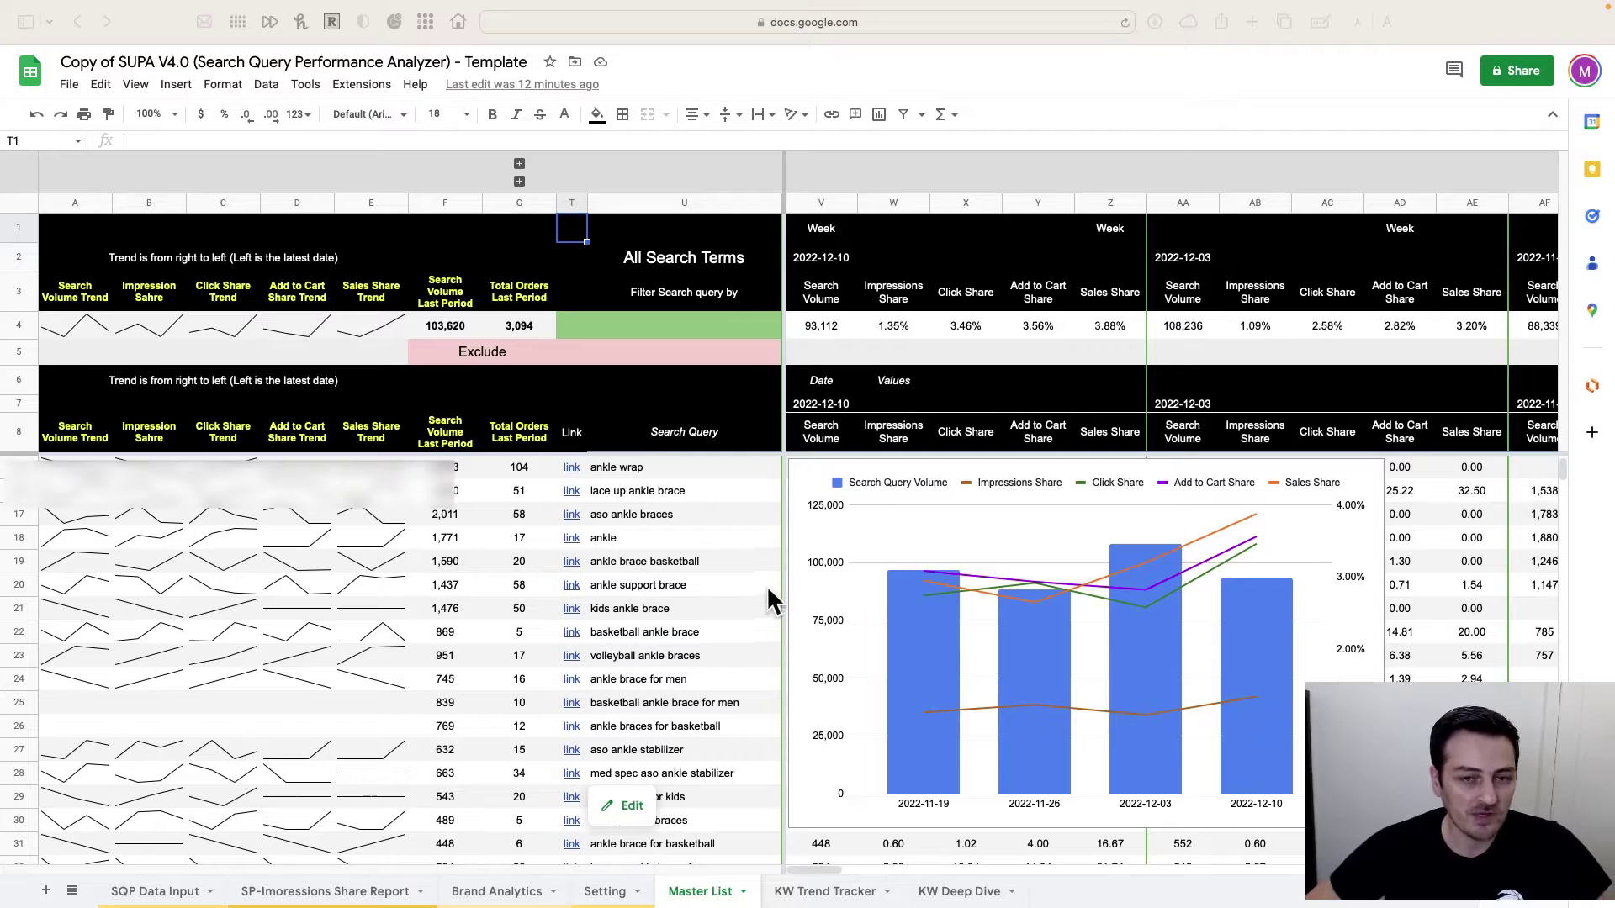
Step: Switch from the Google Sheet to Seller Central's Search Query Performance page for Week 49
{"action": "key", "text": "ctrl+Left"}
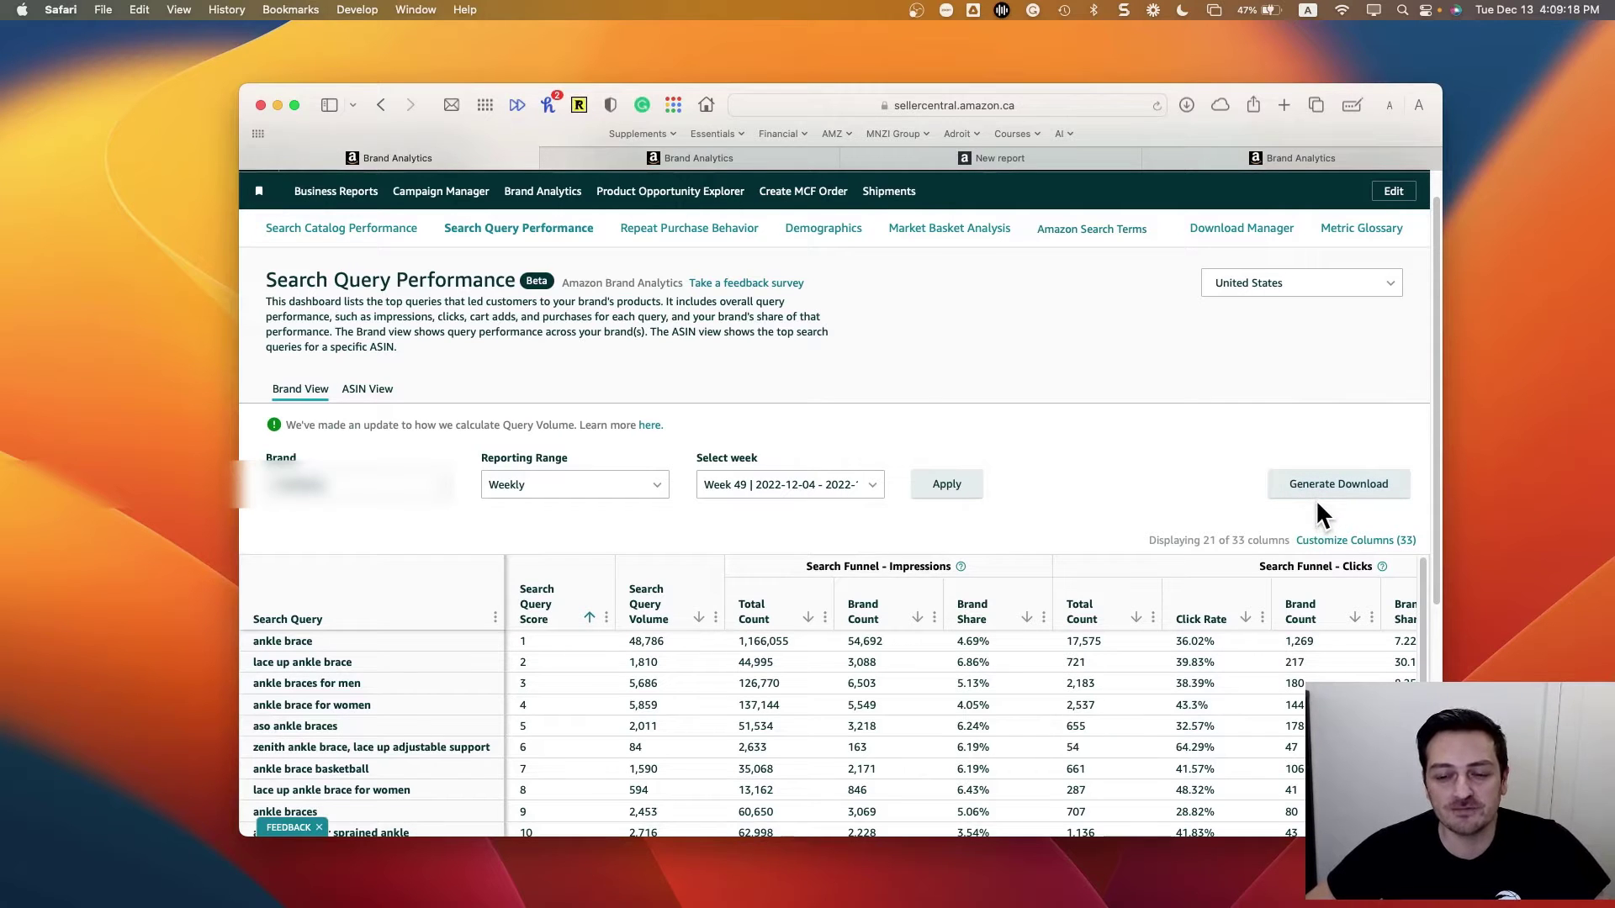
Step: Return to the full-screen Master List sheet with its per-term trend sparklines
{"action": "key", "text": "ctrl+Right"}
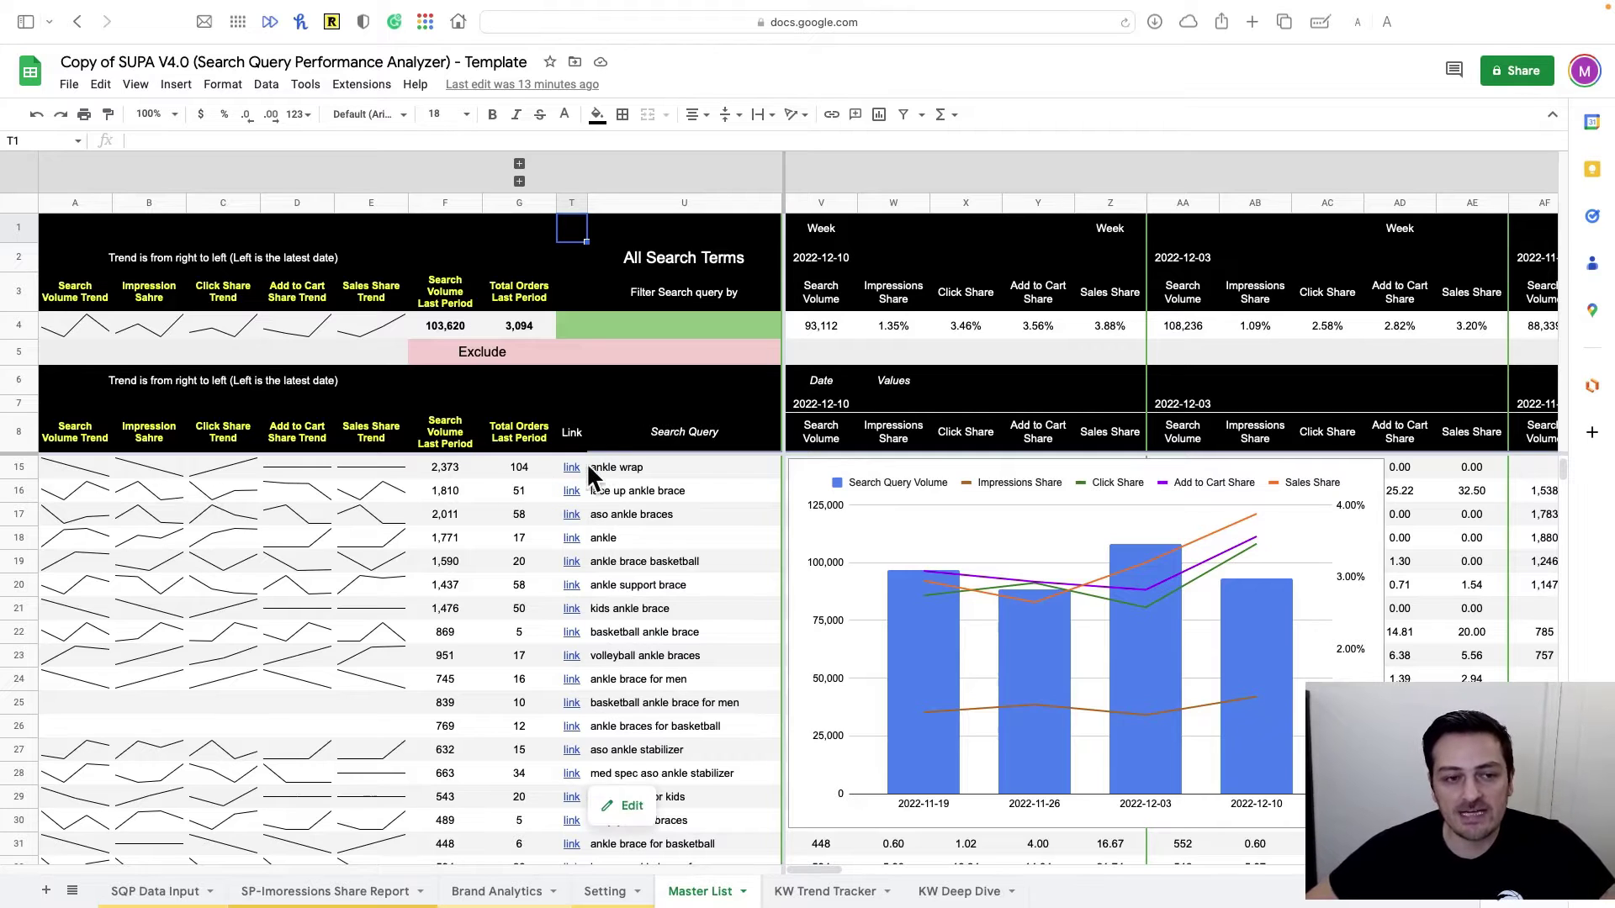
Step: Open Amazon search results for 'ankle wrap' from row 15's link in a new tab
{"action": "mouse_move", "coordinate": [572, 468]}
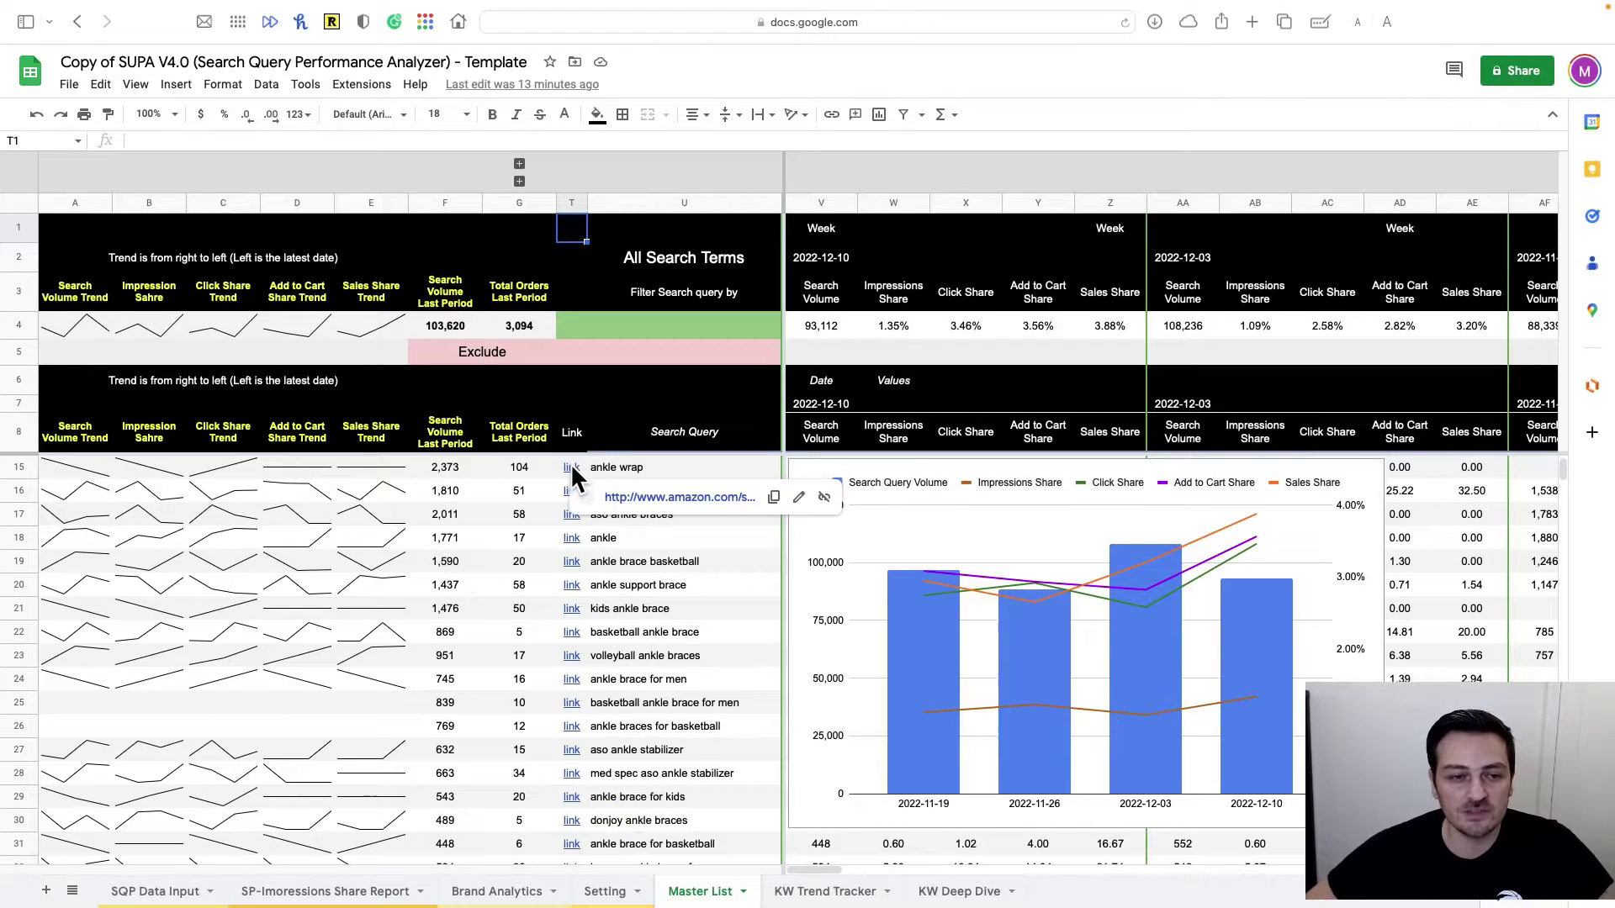
{"action": "left_click", "coordinate": [630, 498]}
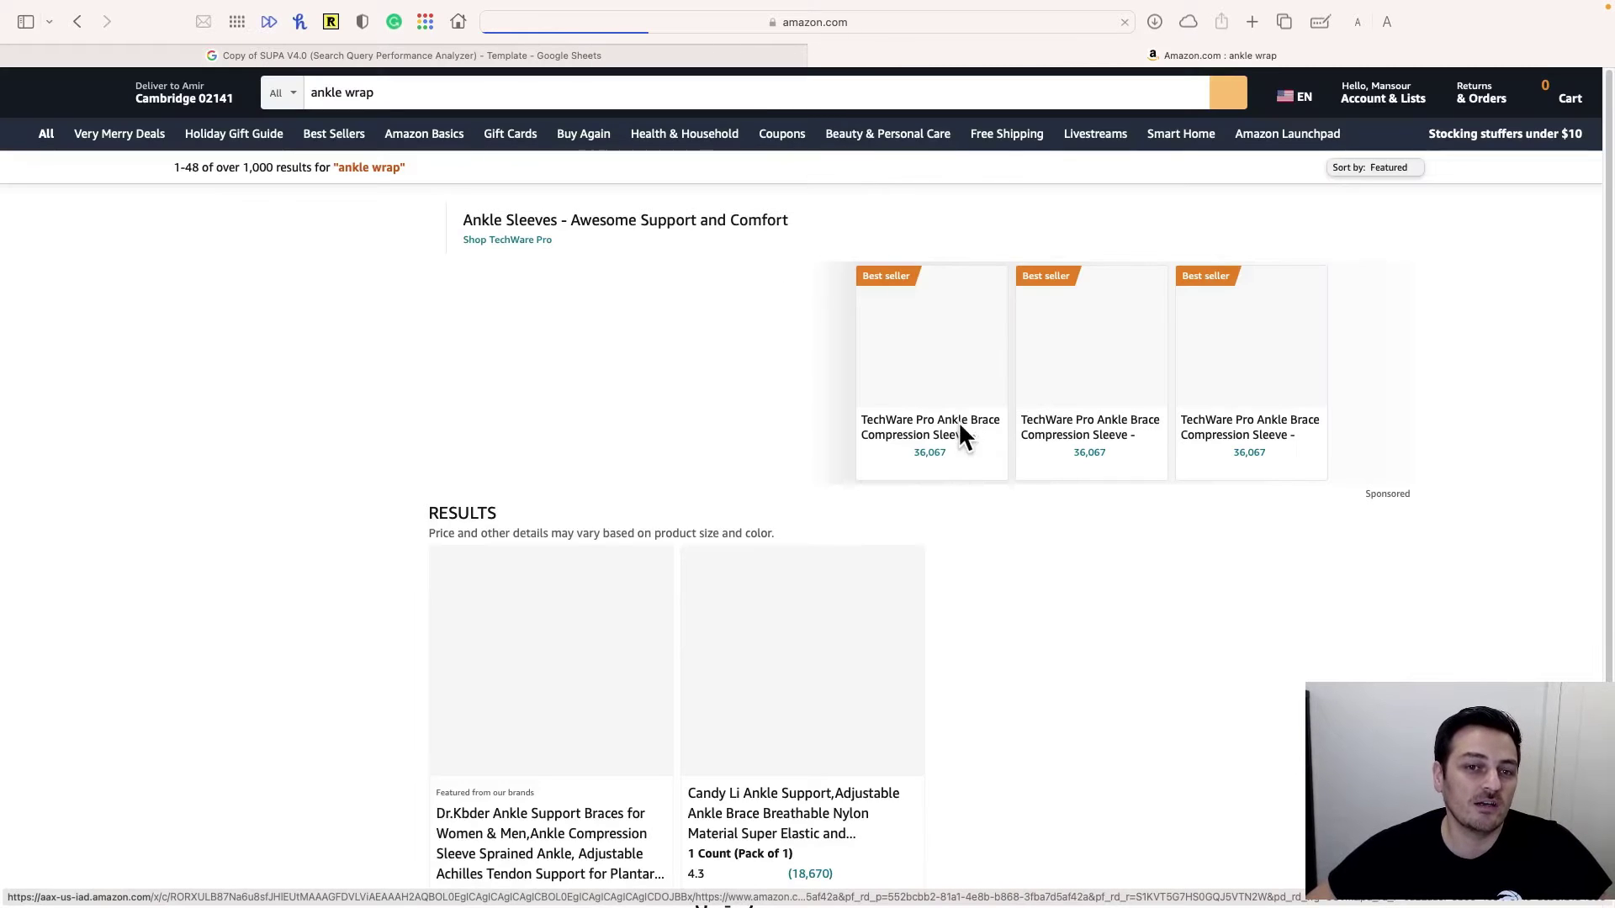
Step: Go back to the Google Sheets tab showing the Master List and its weekly chart
{"action": "left_click", "coordinate": [698, 58]}
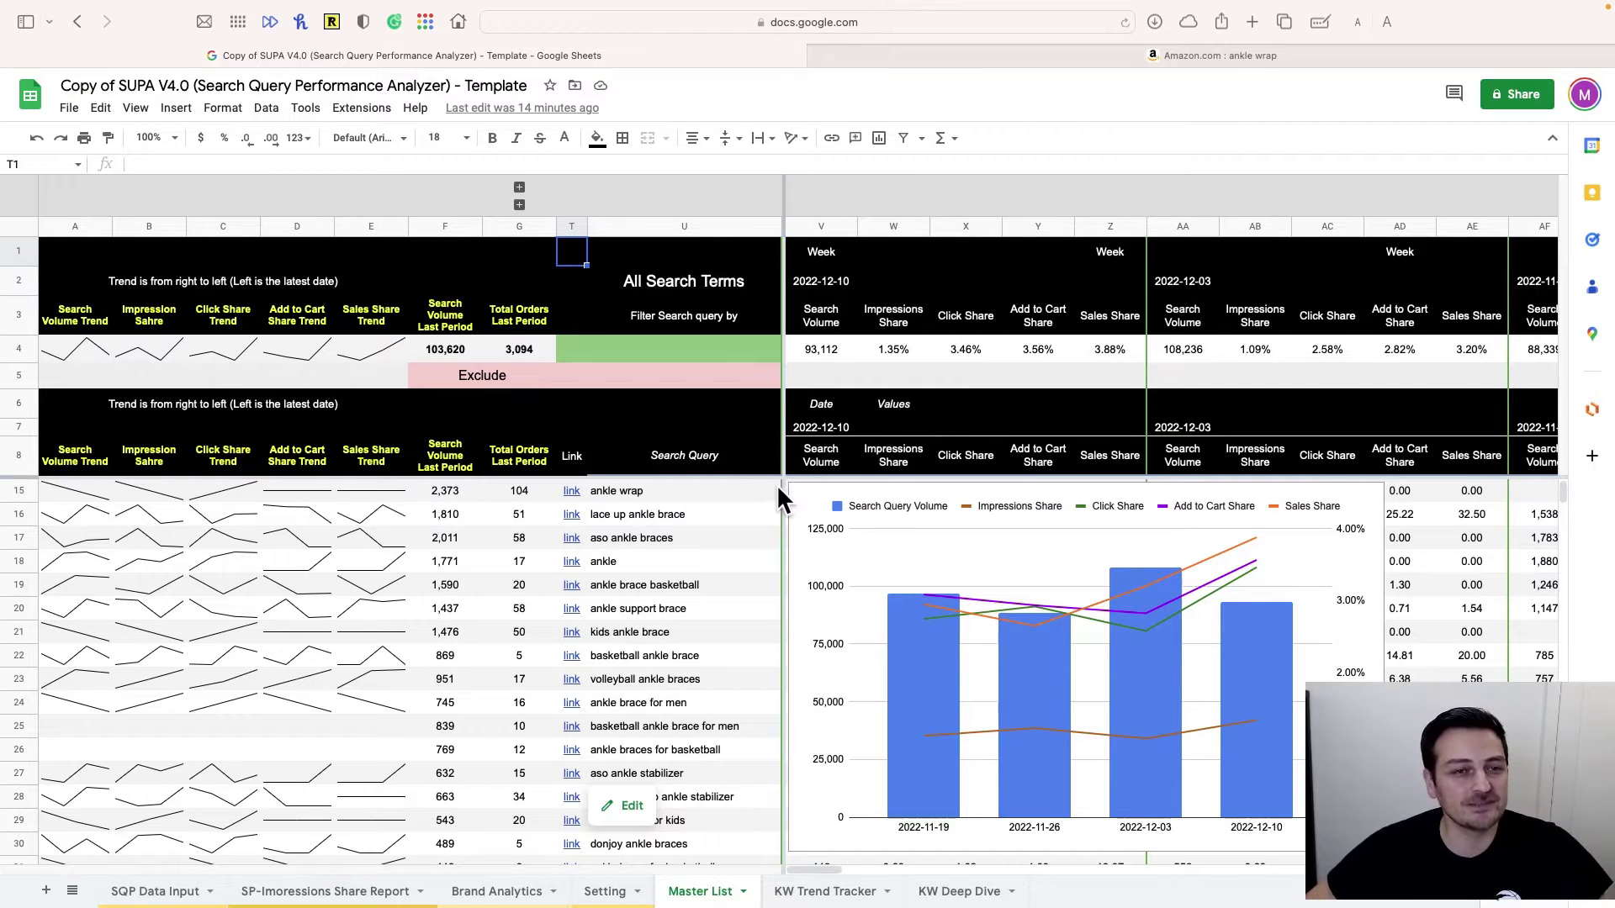
Step: Expand the Brand Analytics and Top 3 Products columns, then open ankle wrap's #2 product on Amazon
{"action": "left_click", "coordinate": [520, 190]}
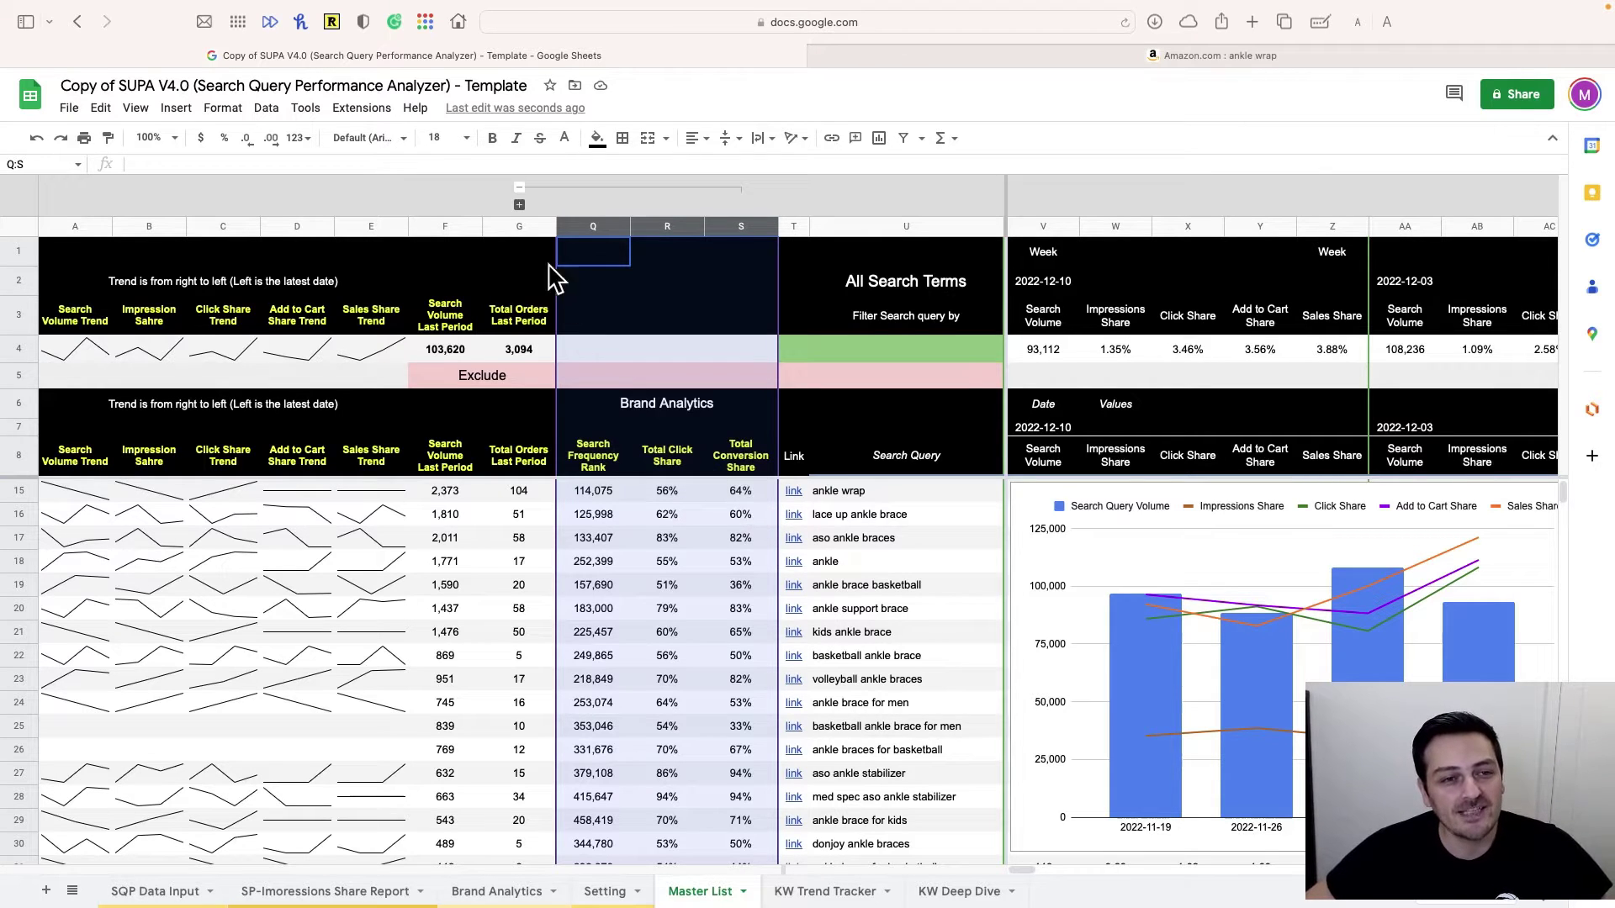
{"action": "left_click", "coordinate": [520, 205]}
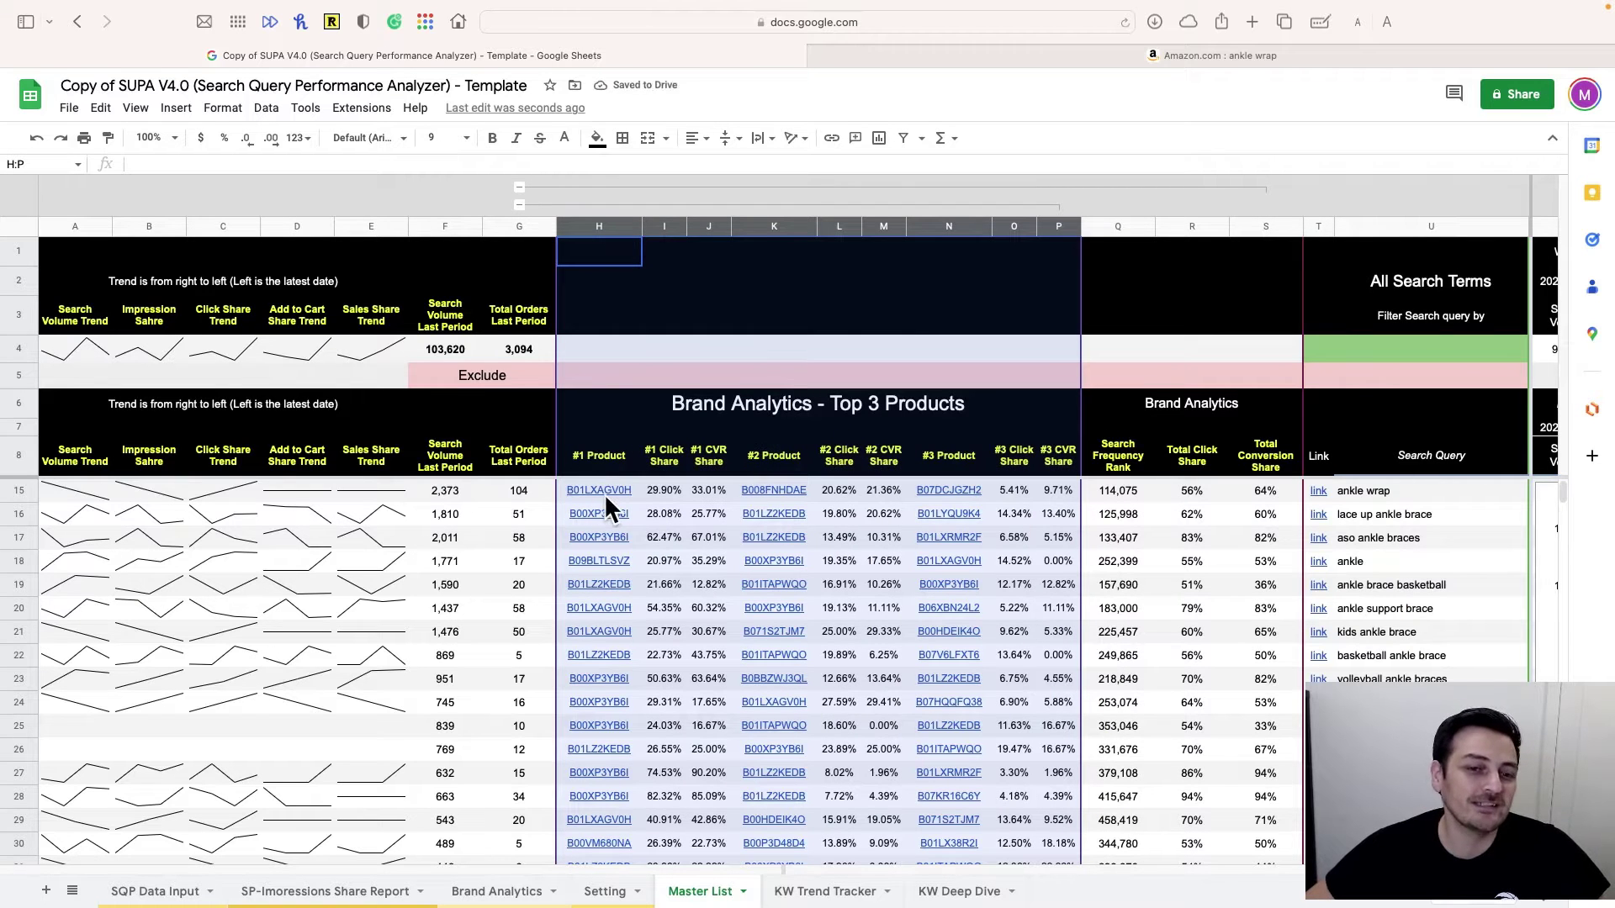
{"action": "mouse_move", "coordinate": [605, 492]}
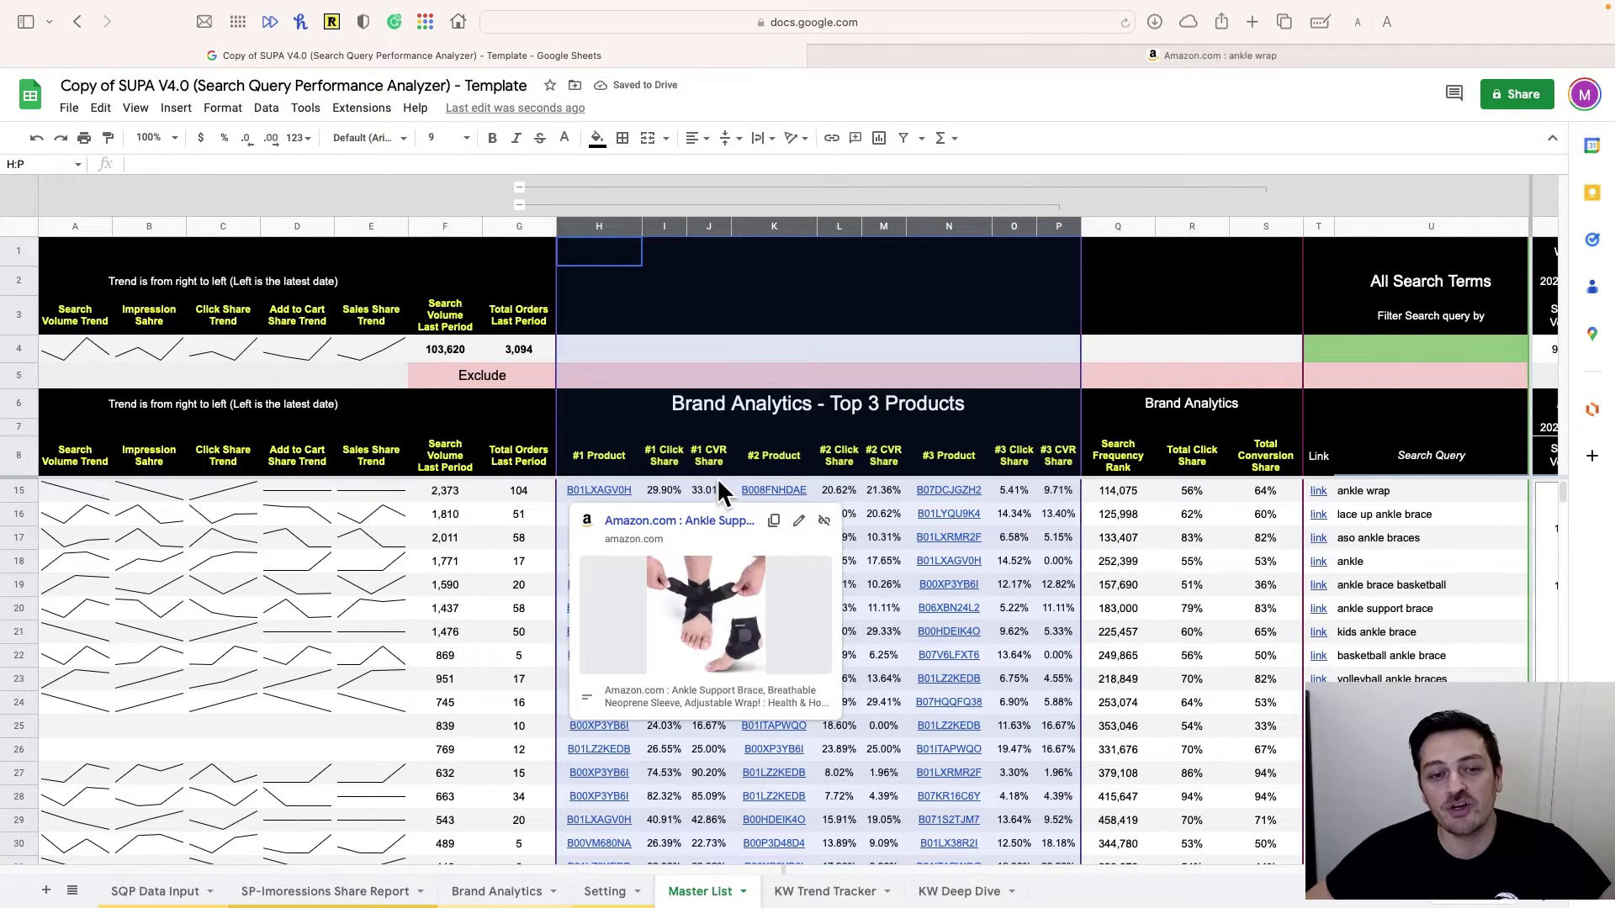
{"action": "left_click", "coordinate": [719, 488]}
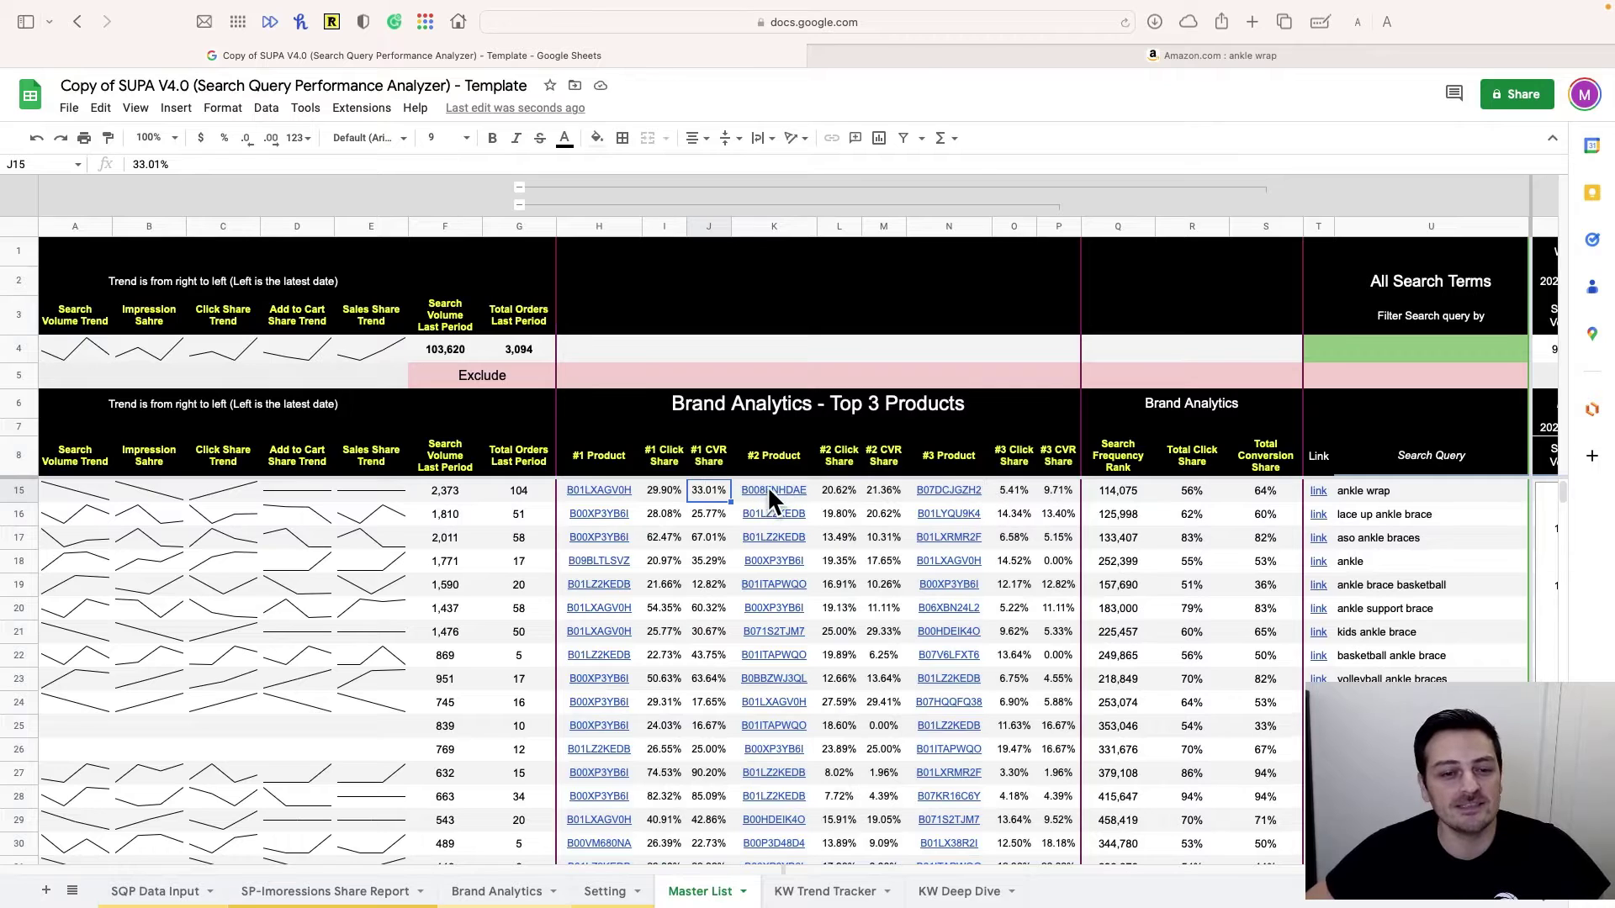
{"action": "mouse_move", "coordinate": [766, 485]}
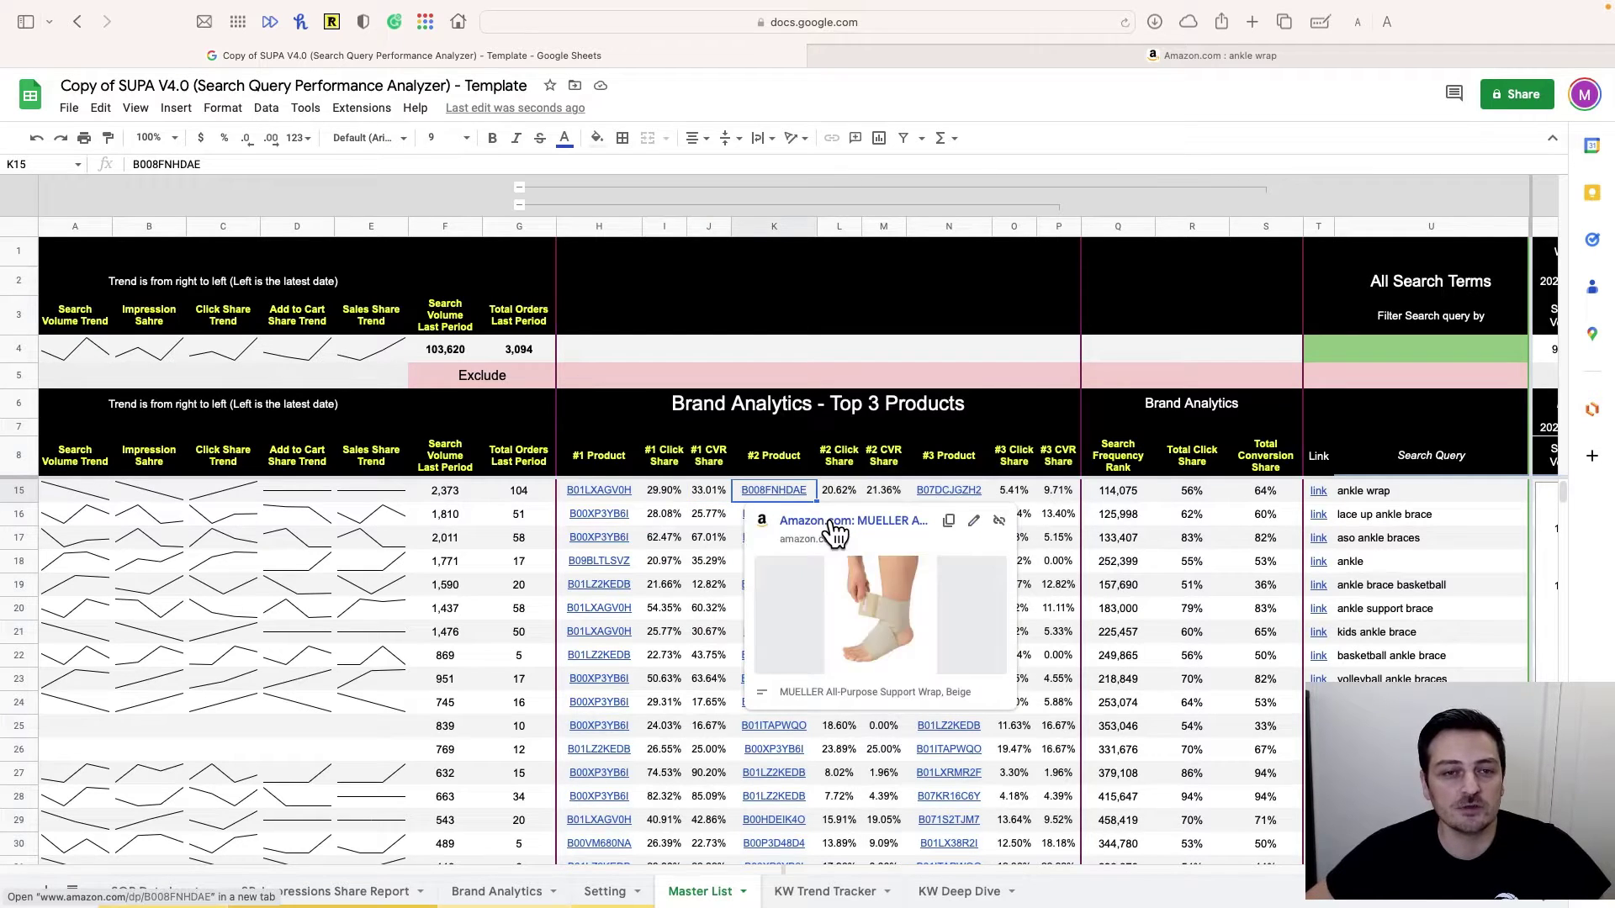
{"action": "left_click", "coordinate": [831, 523]}
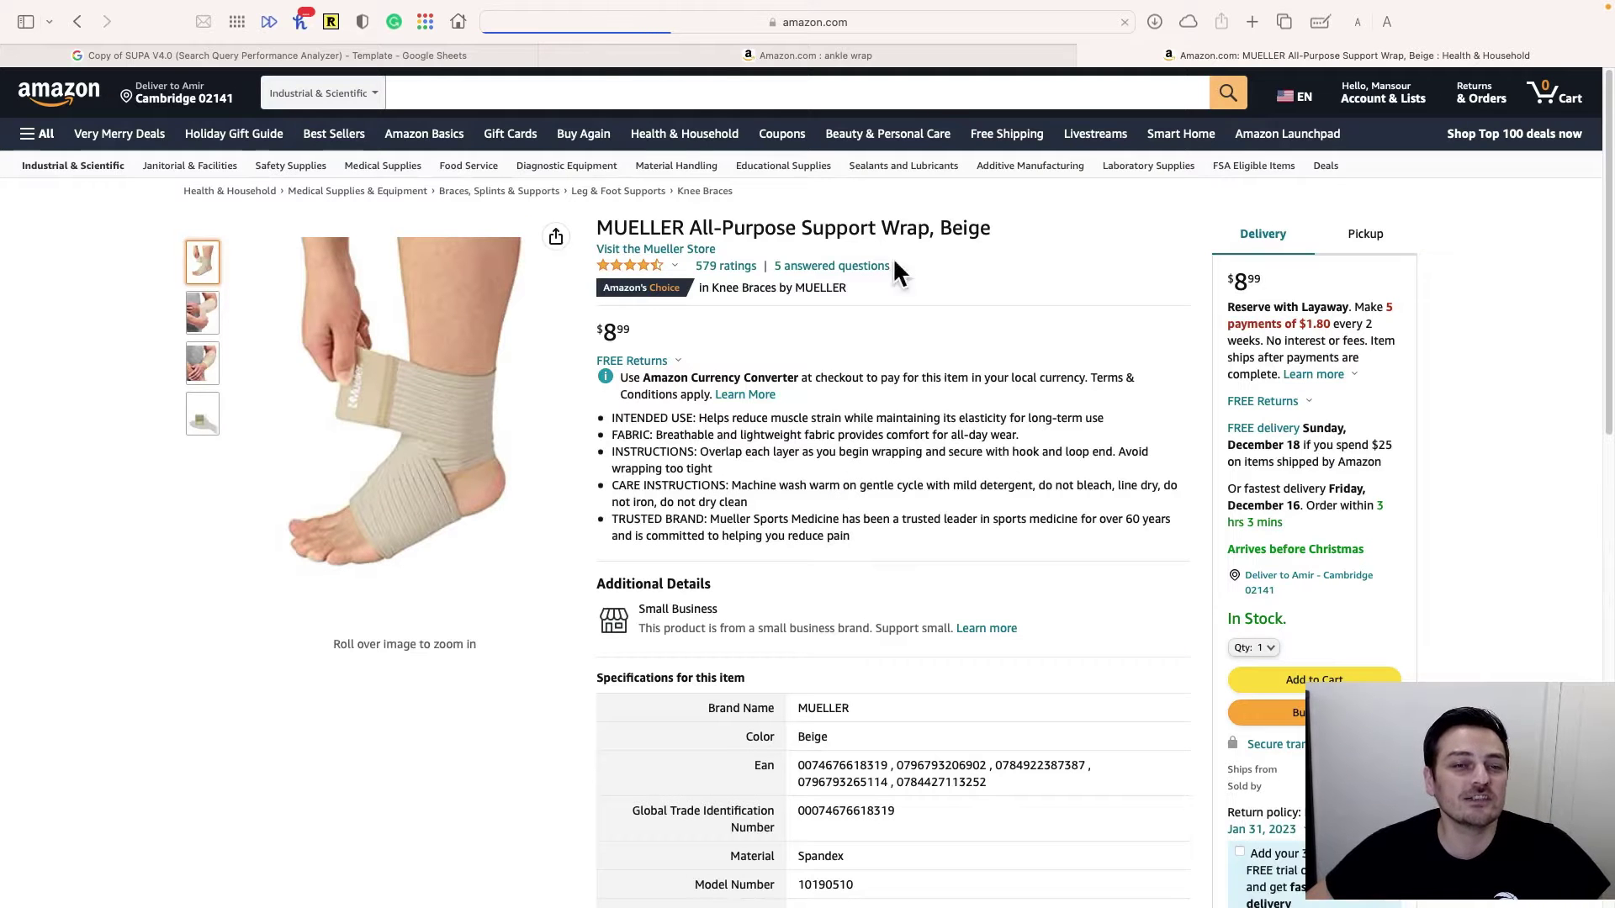
Step: Return to the Master List tab, leaving the MUELLER support wrap page open
{"action": "left_click", "coordinate": [458, 57]}
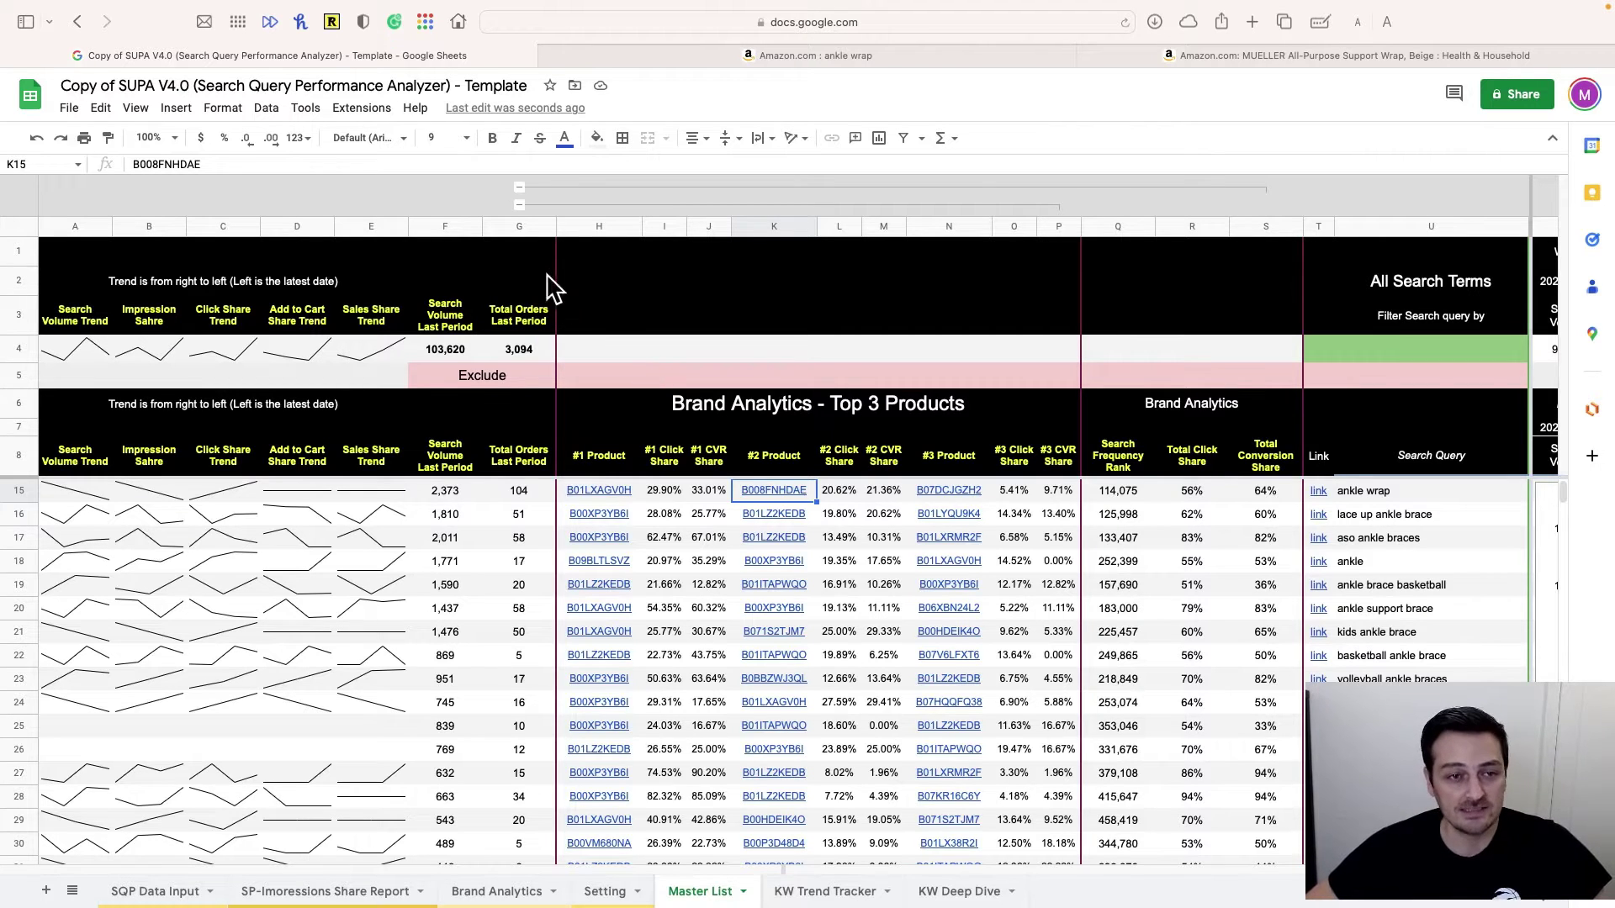
Step: Collapse the Brand Analytics columns and move via KW Trend Tracker to the KW Deep Dive sheet
{"action": "left_click", "coordinate": [519, 187]}
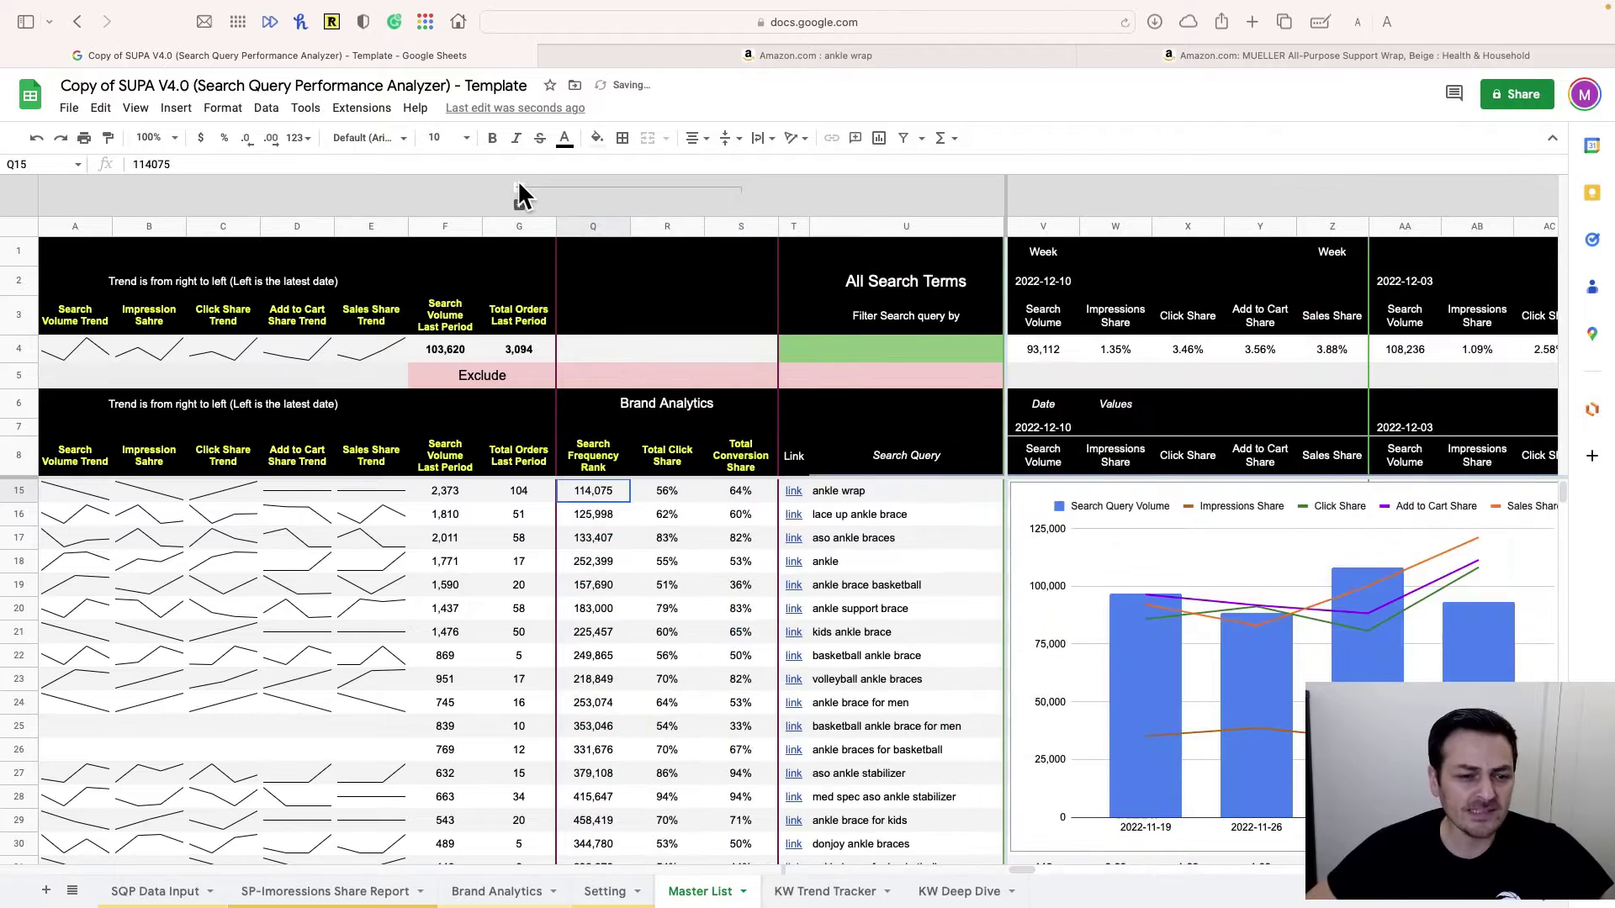
{"action": "left_click", "coordinate": [519, 204]}
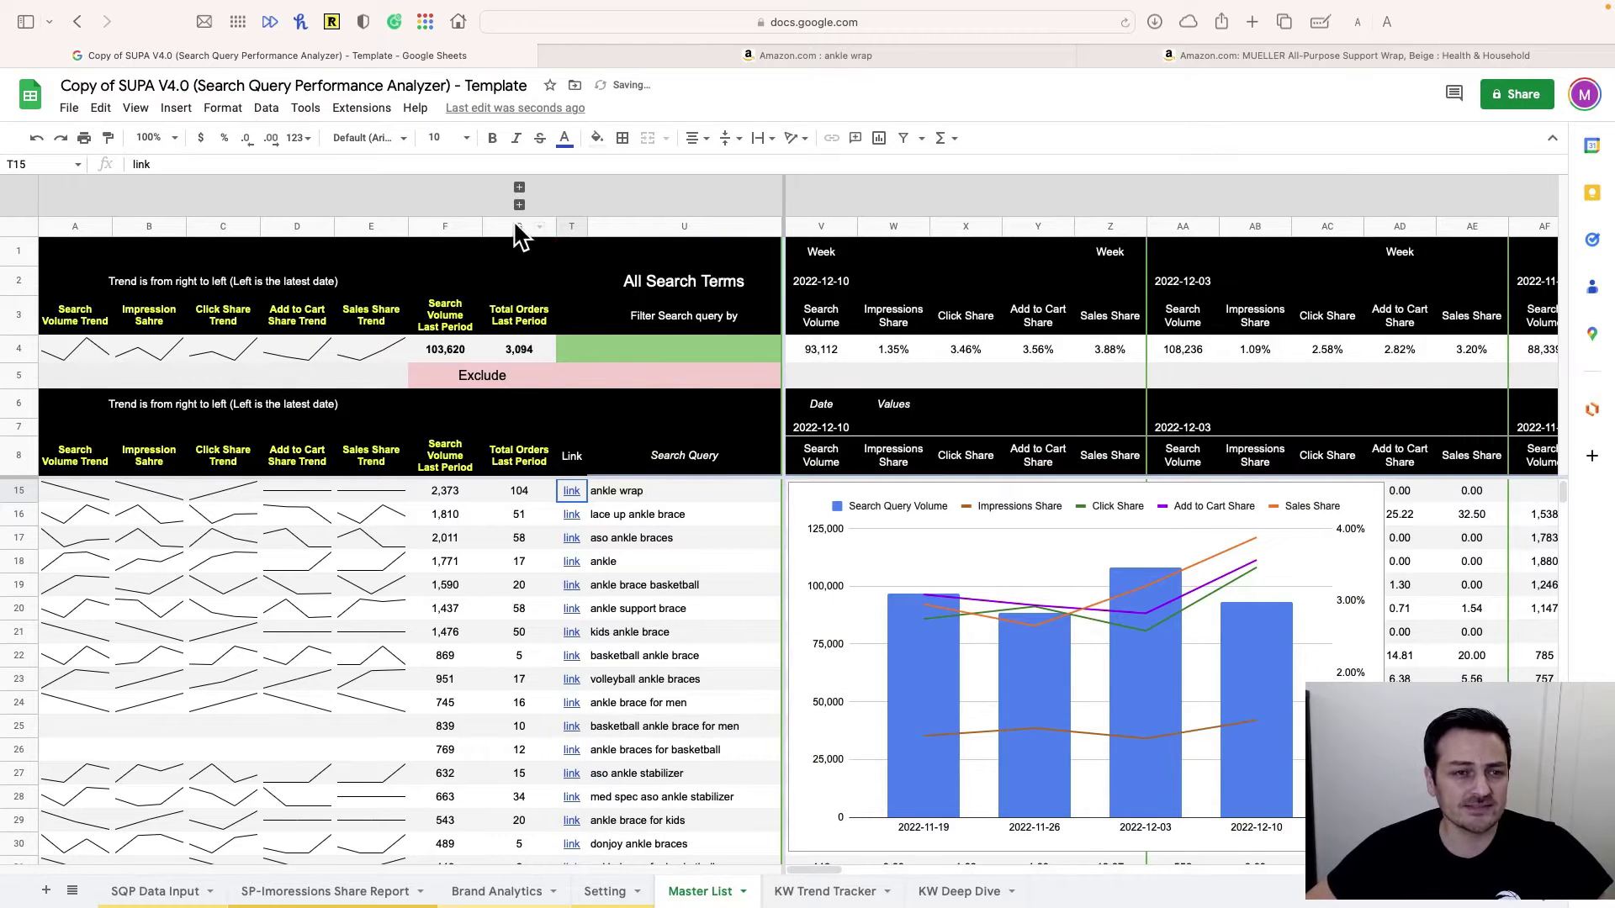
{"action": "left_click", "coordinate": [519, 186]}
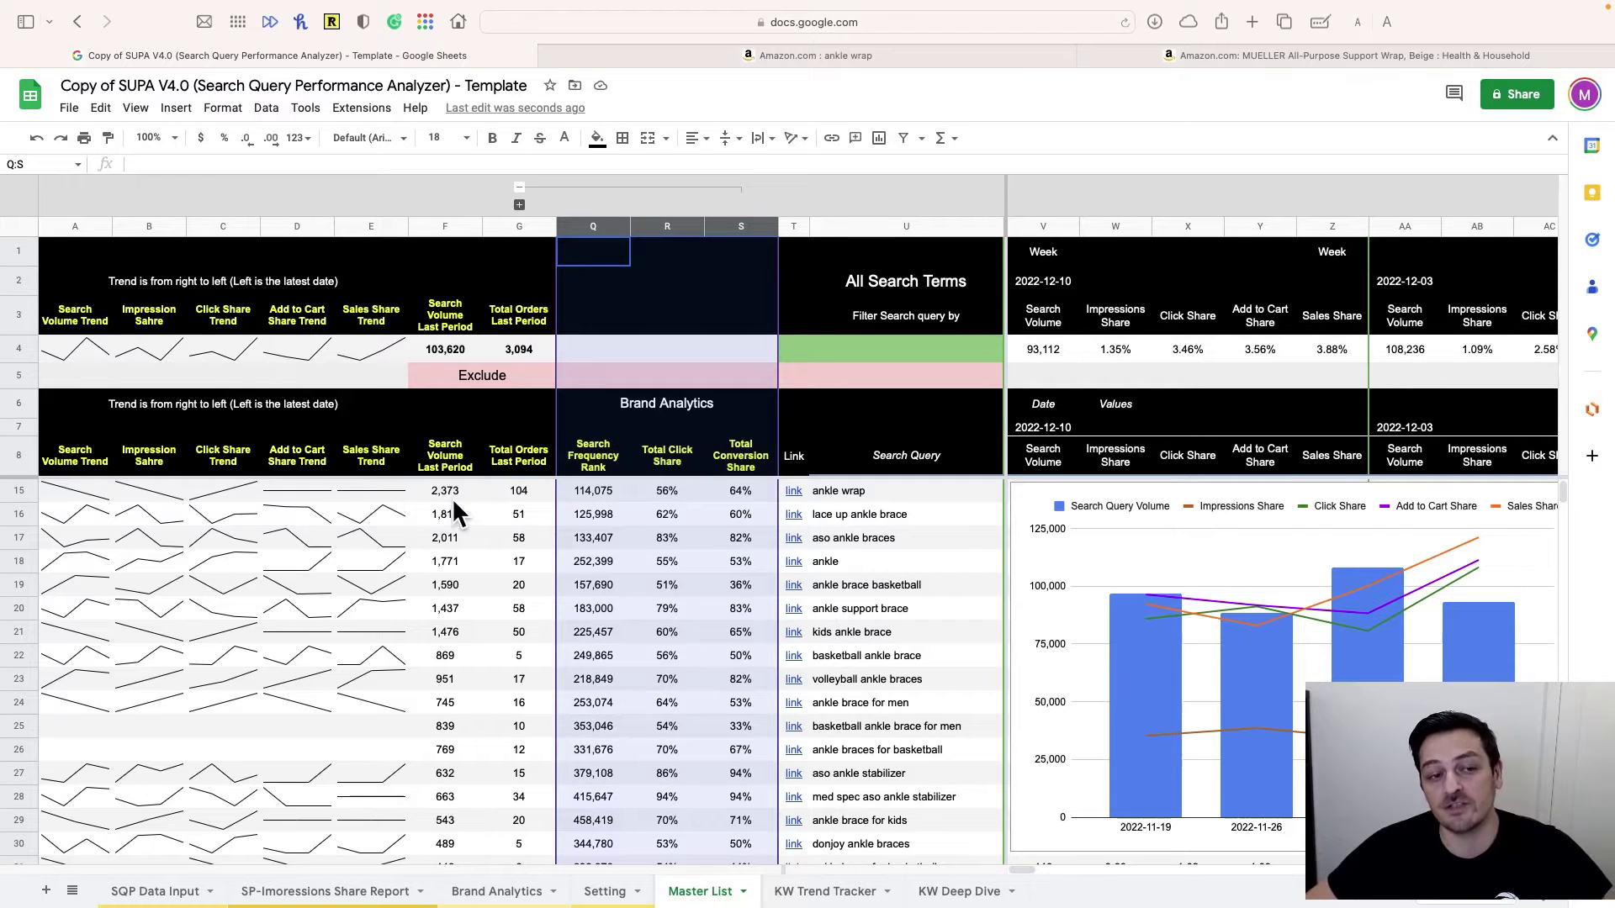
{"action": "left_click", "coordinate": [519, 187]}
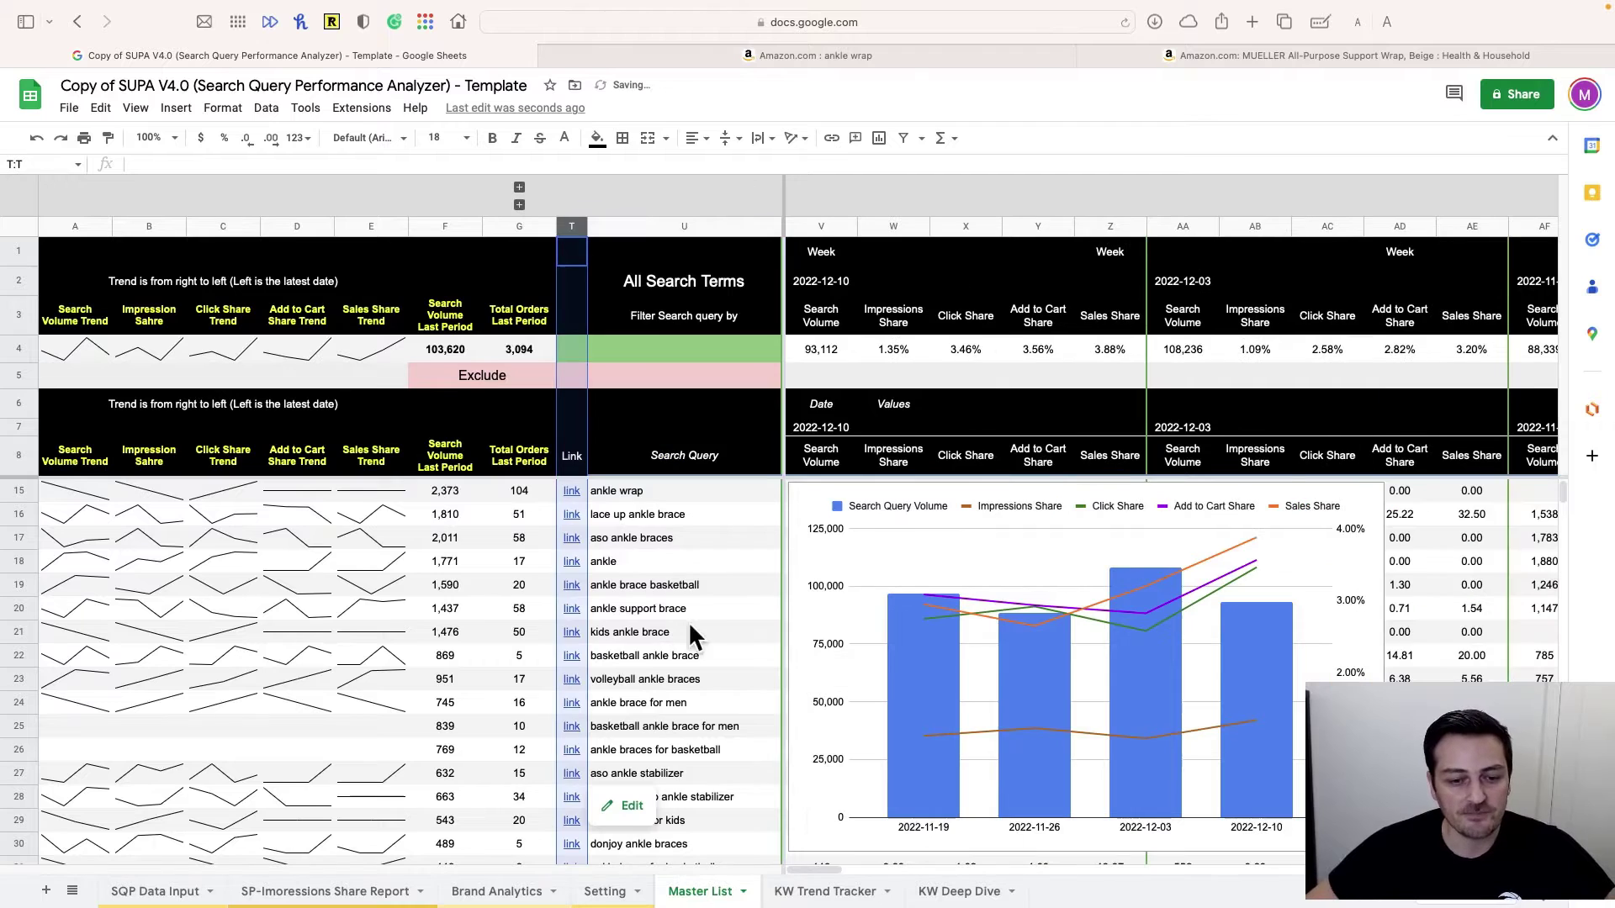
{"action": "left_click", "coordinate": [828, 892]}
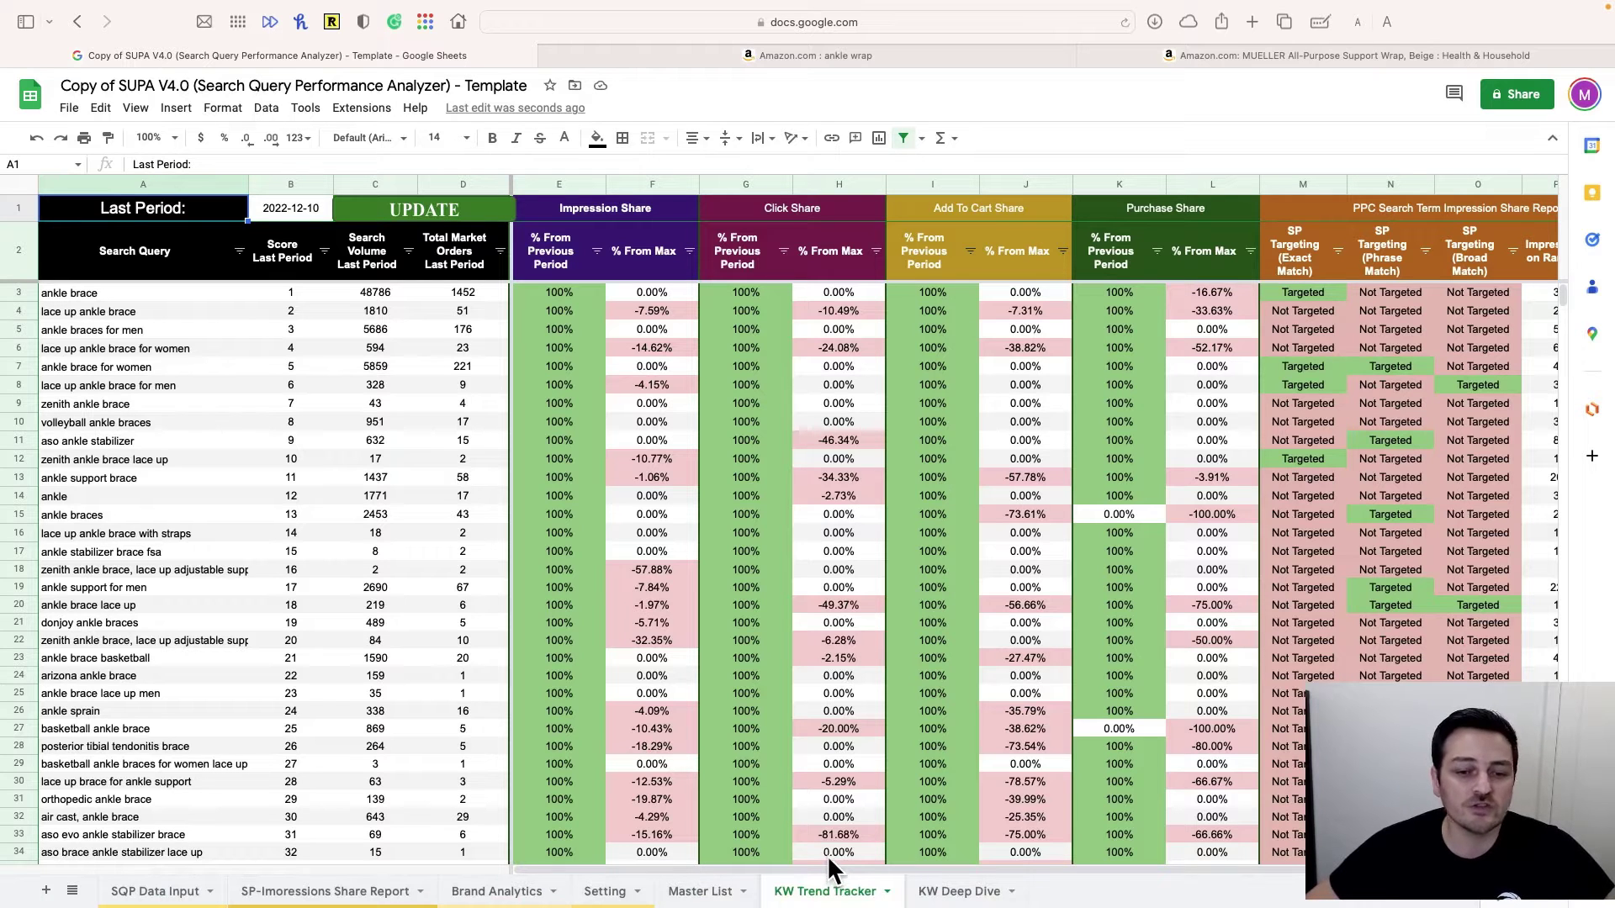
{"action": "left_click", "coordinate": [946, 892]}
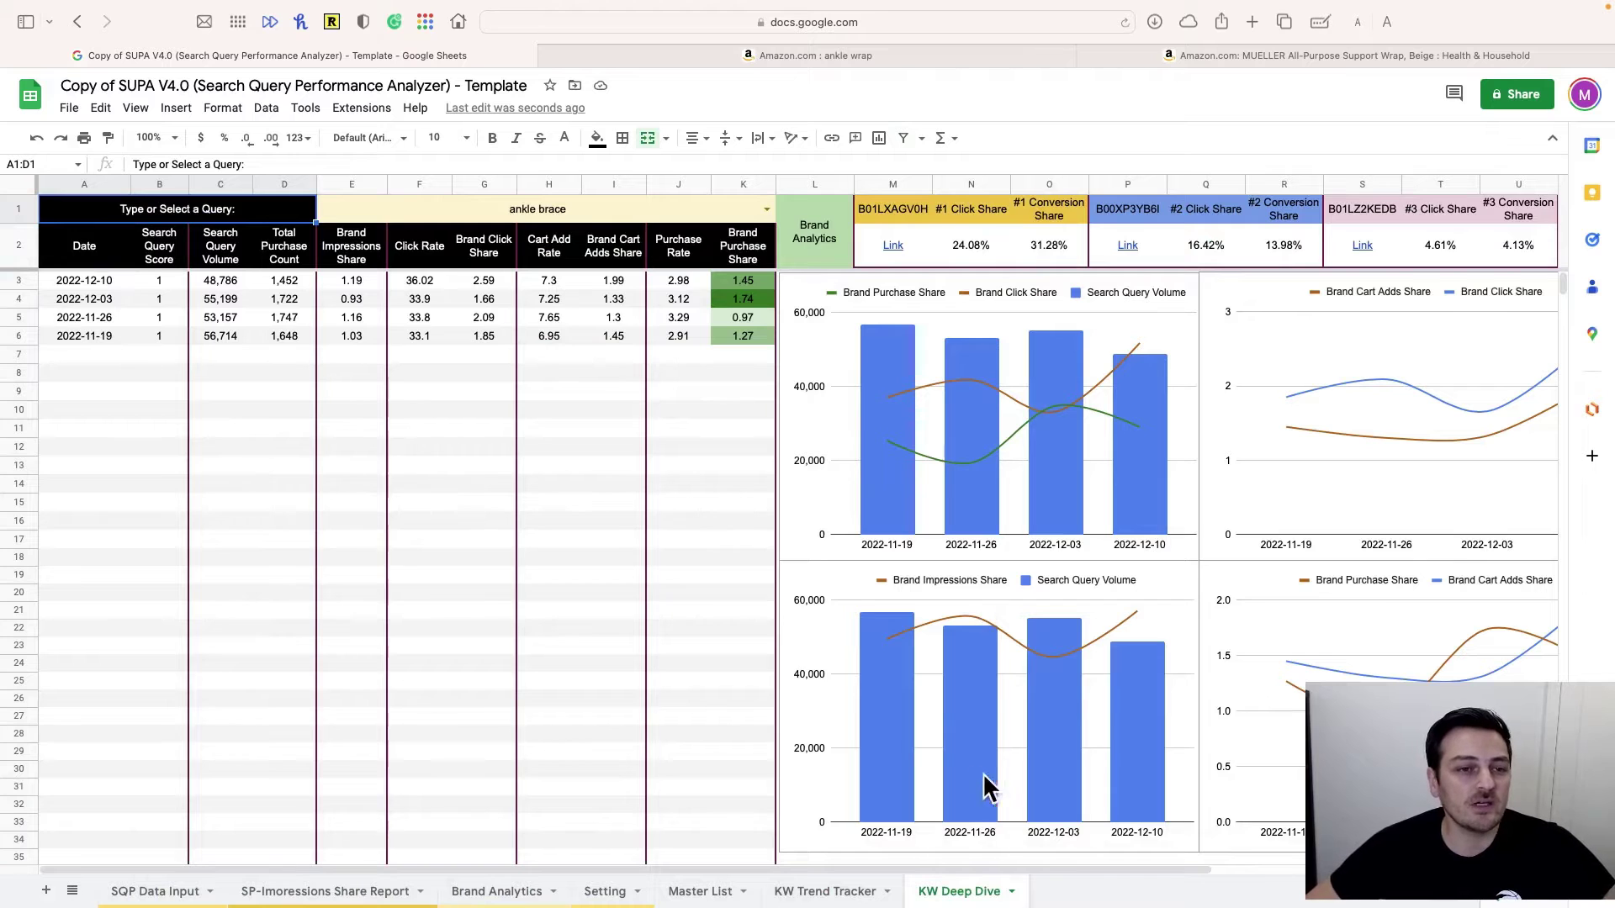
Step: Review the 'ankle brace' query list and M2's #1 product link, then return to Amazon ankle wrap results
{"action": "left_click", "coordinate": [767, 209]}
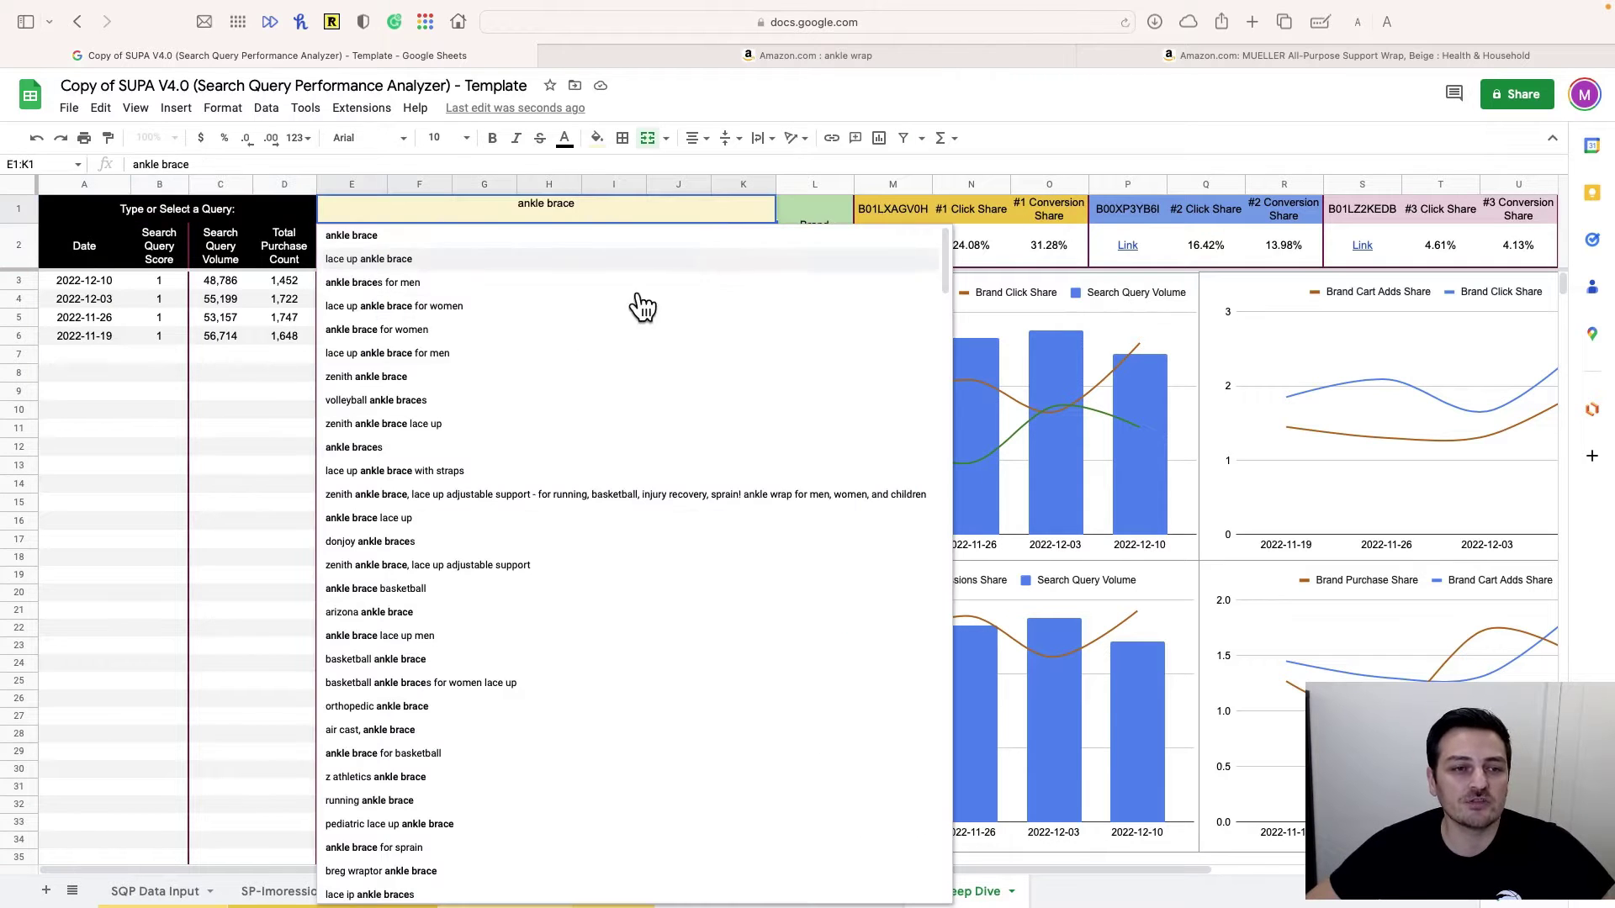
{"action": "left_click", "coordinate": [204, 483]}
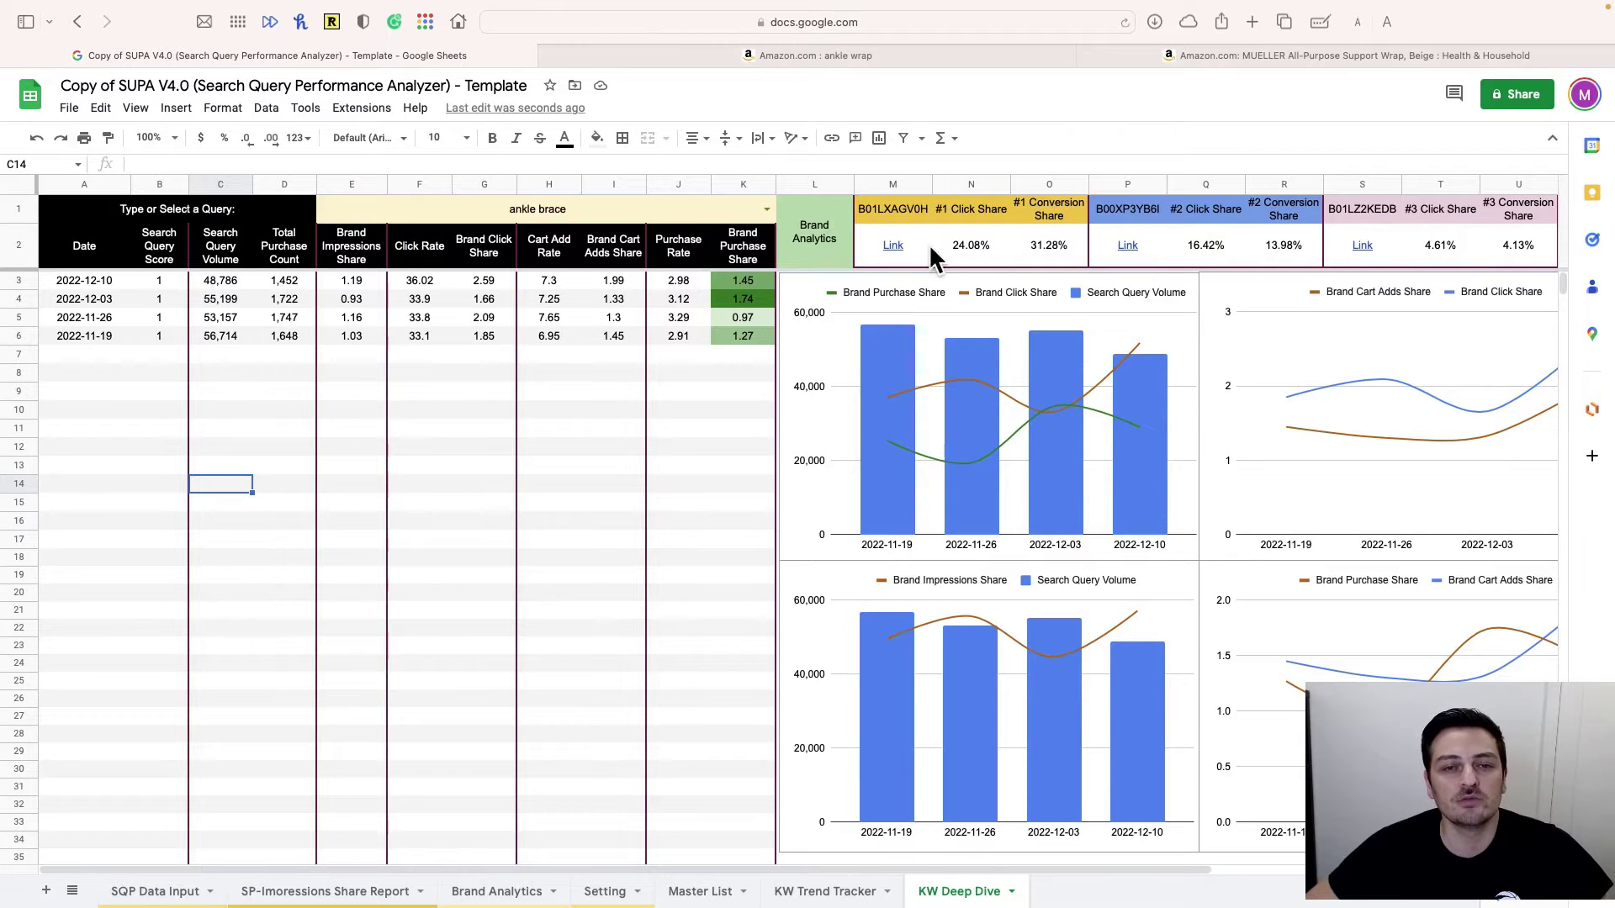
{"action": "left_click", "coordinate": [895, 244]}
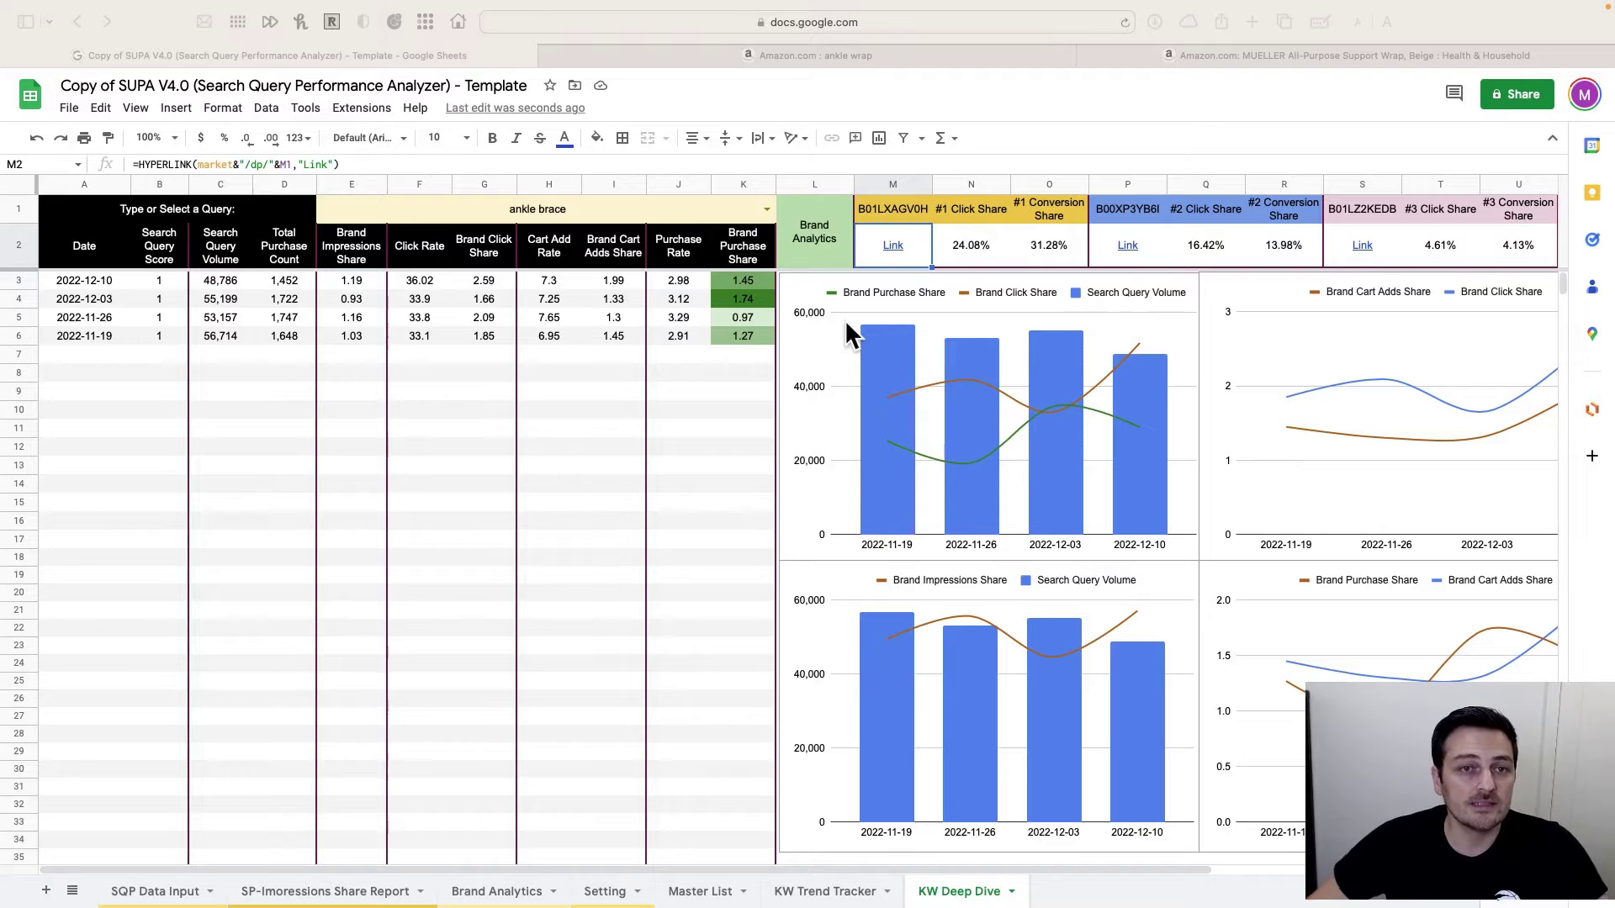
{"action": "left_click", "coordinate": [796, 56]}
Step: Load the pasted SUPA V4.0 template copy URL, then return to the Seller Central dashboard
{"action": "left_click", "coordinate": [787, 23]}
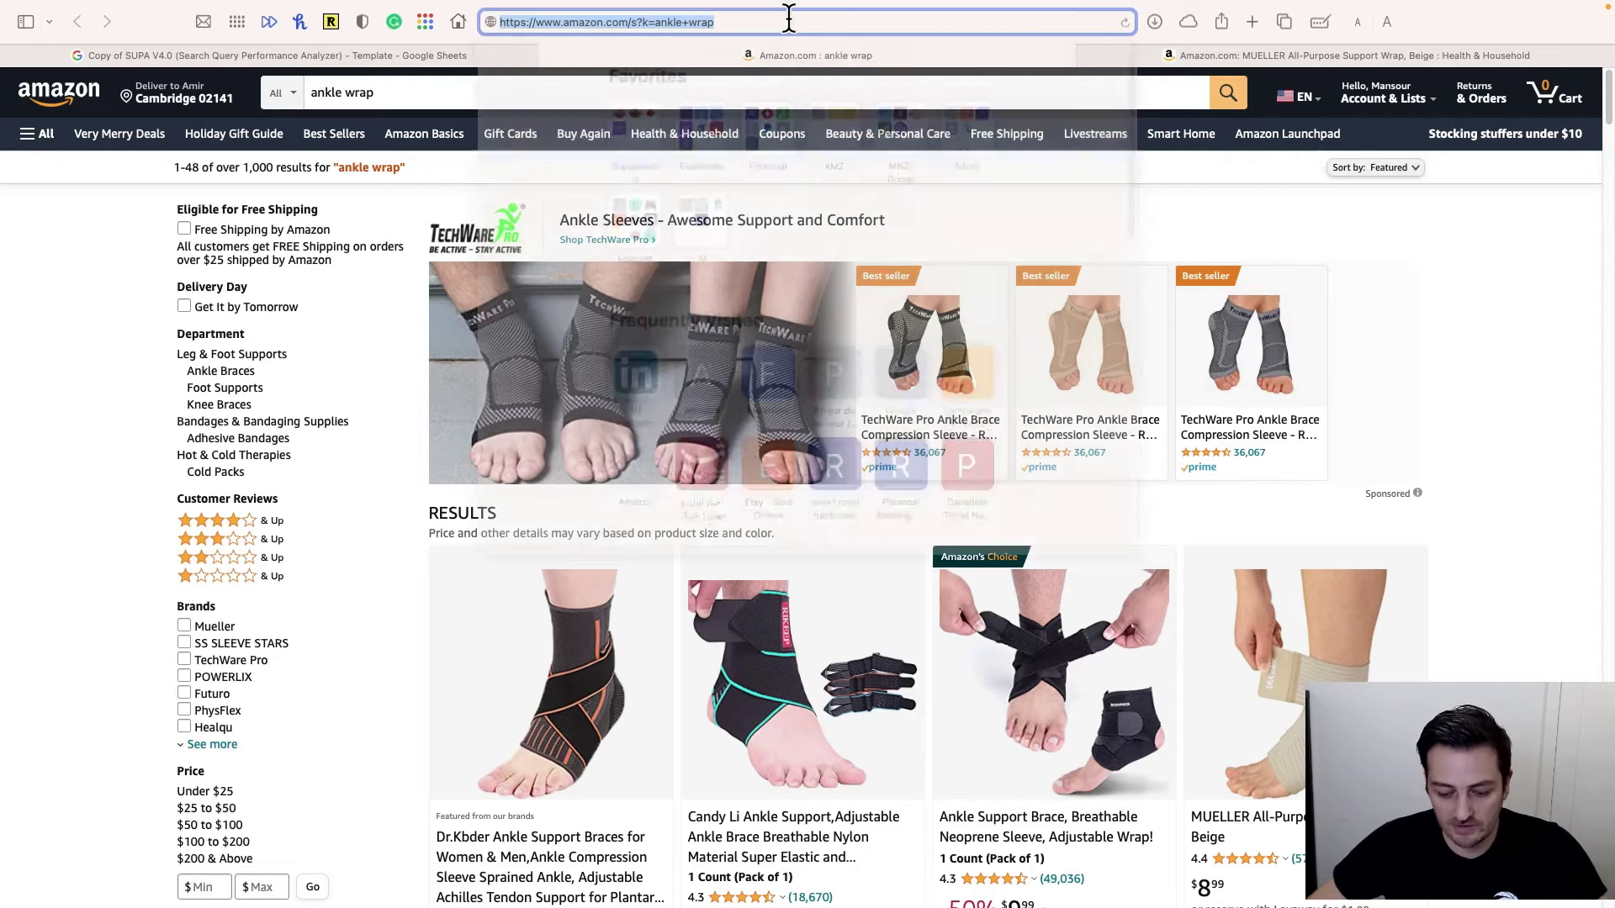
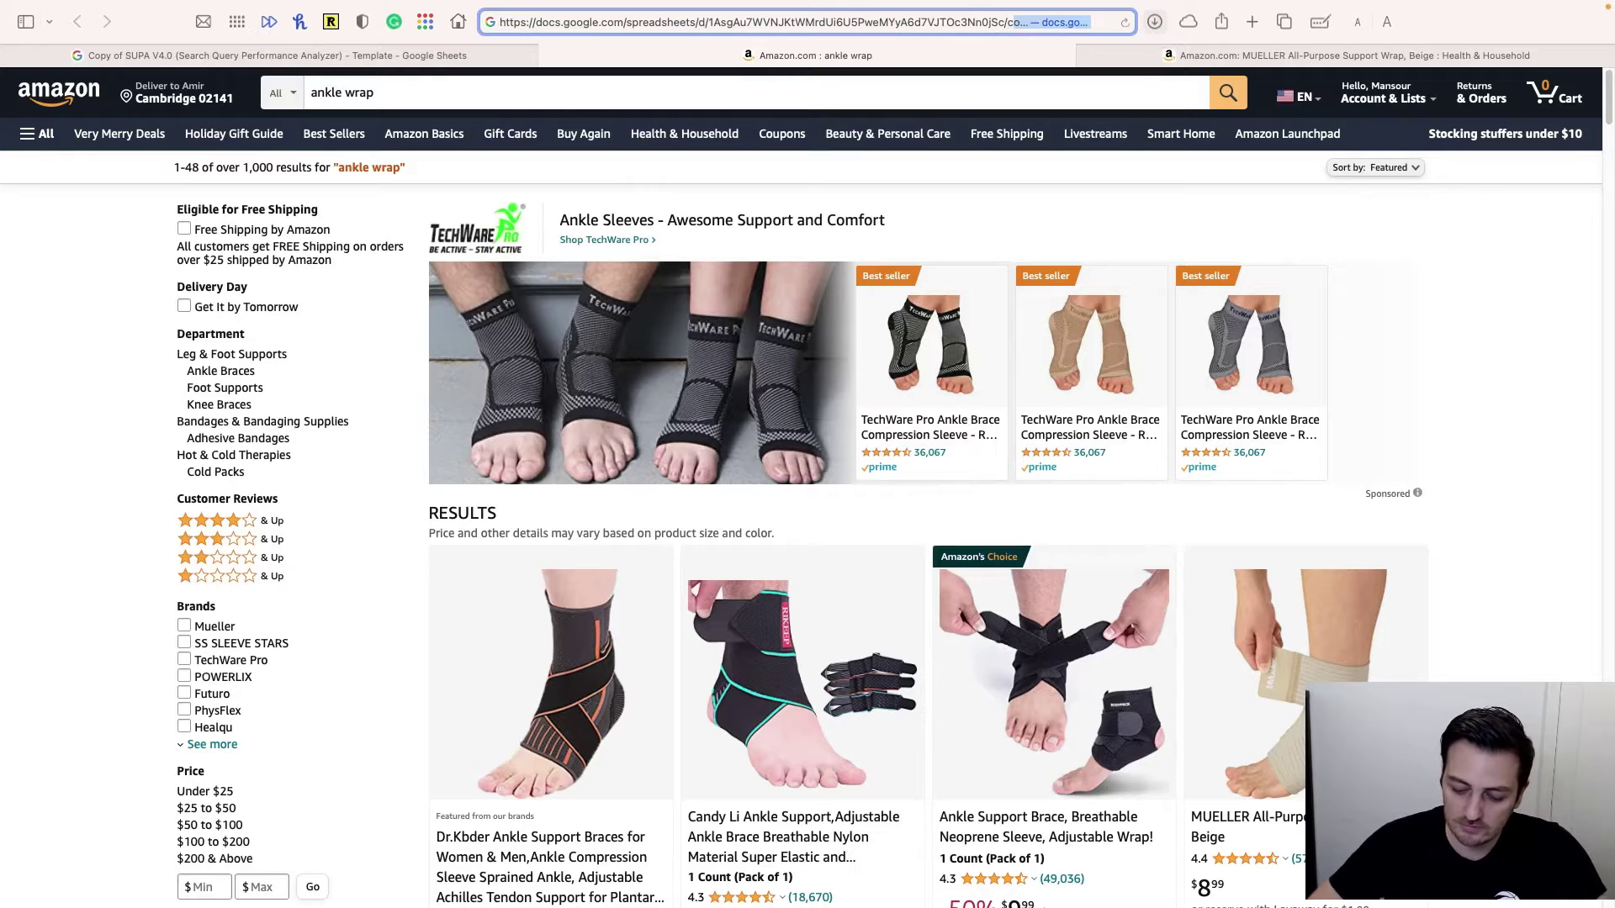
{"action": "key", "text": "Return"}
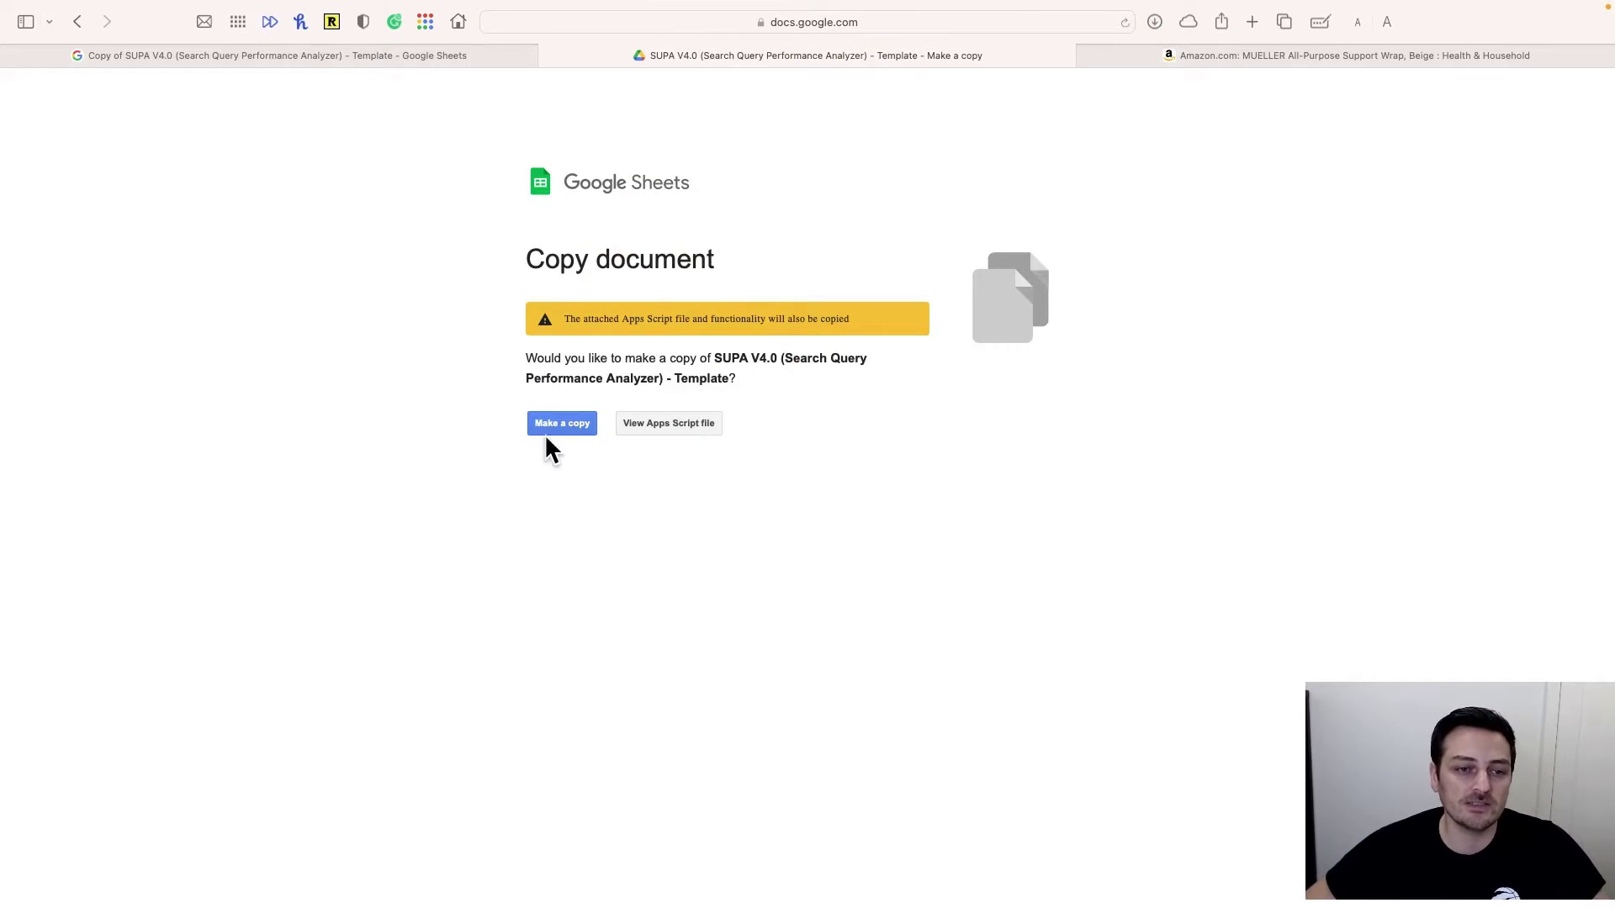
{"action": "left_click", "coordinate": [543, 429]}
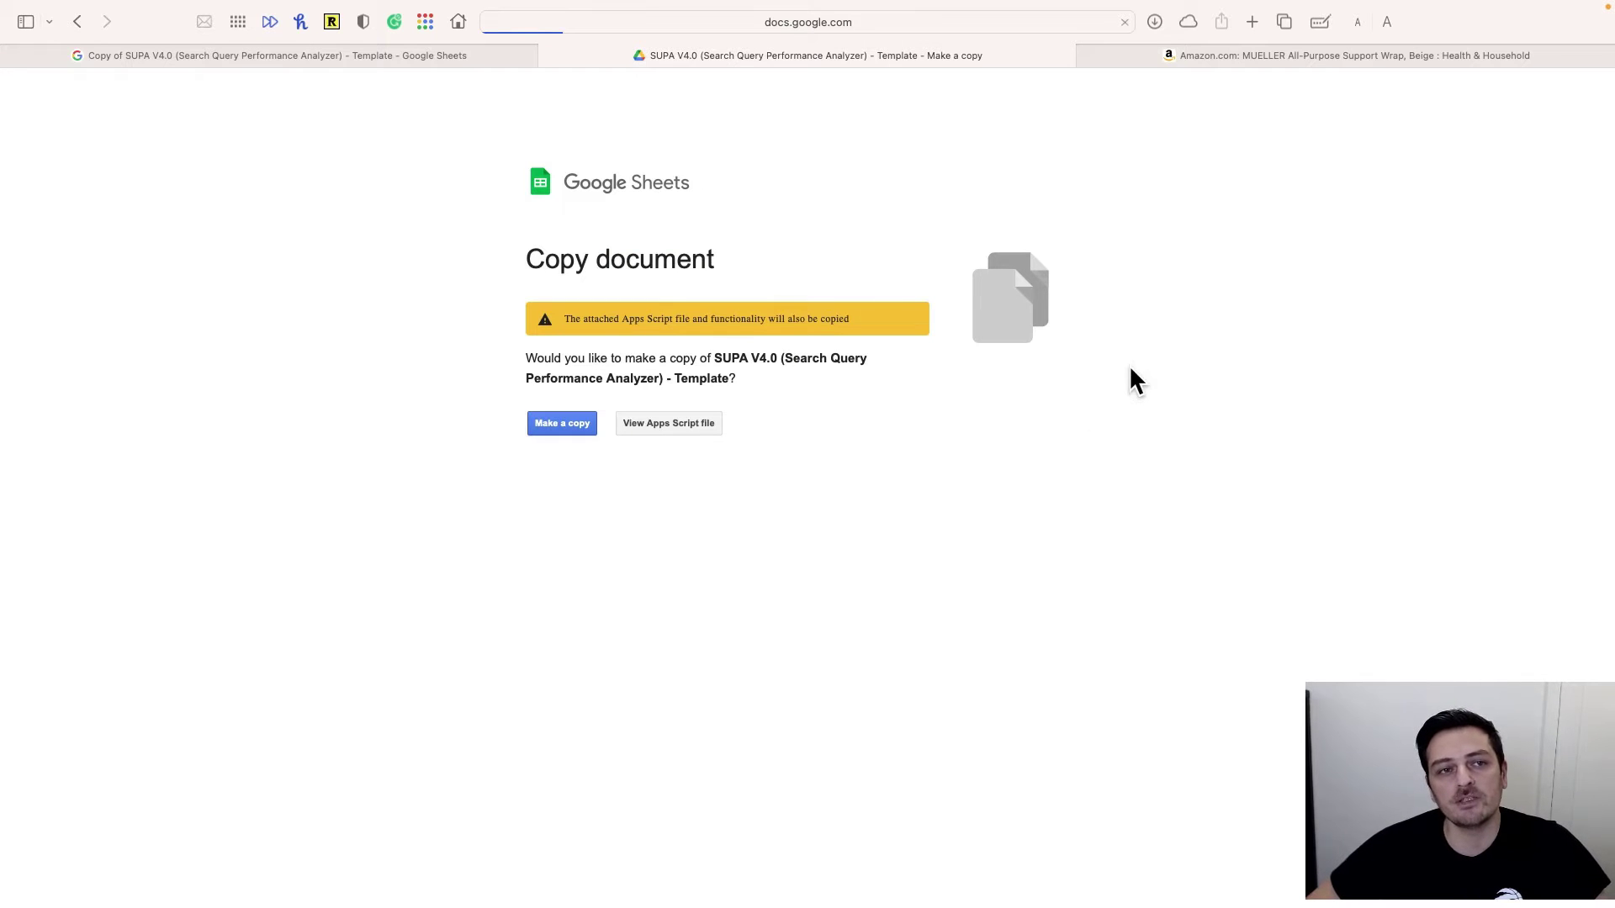
{"action": "key", "text": "ctrl+Left"}
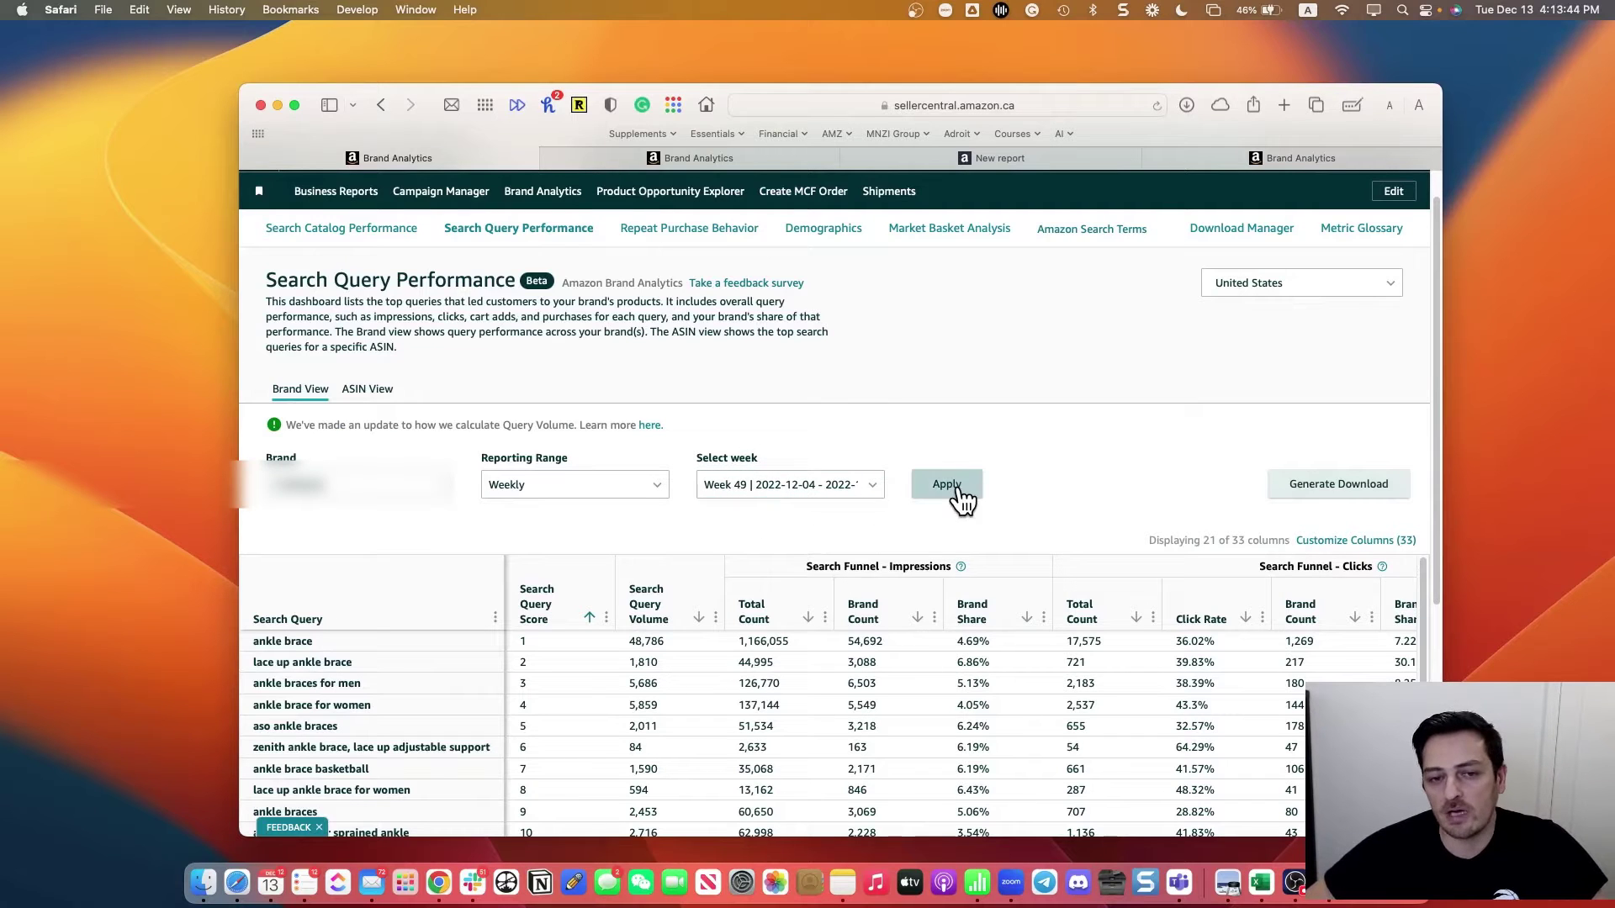
Step: Keep Week 49 as the reporting week, open the Download Manager, and check the downloaded files
{"action": "left_click", "coordinate": [793, 495]}
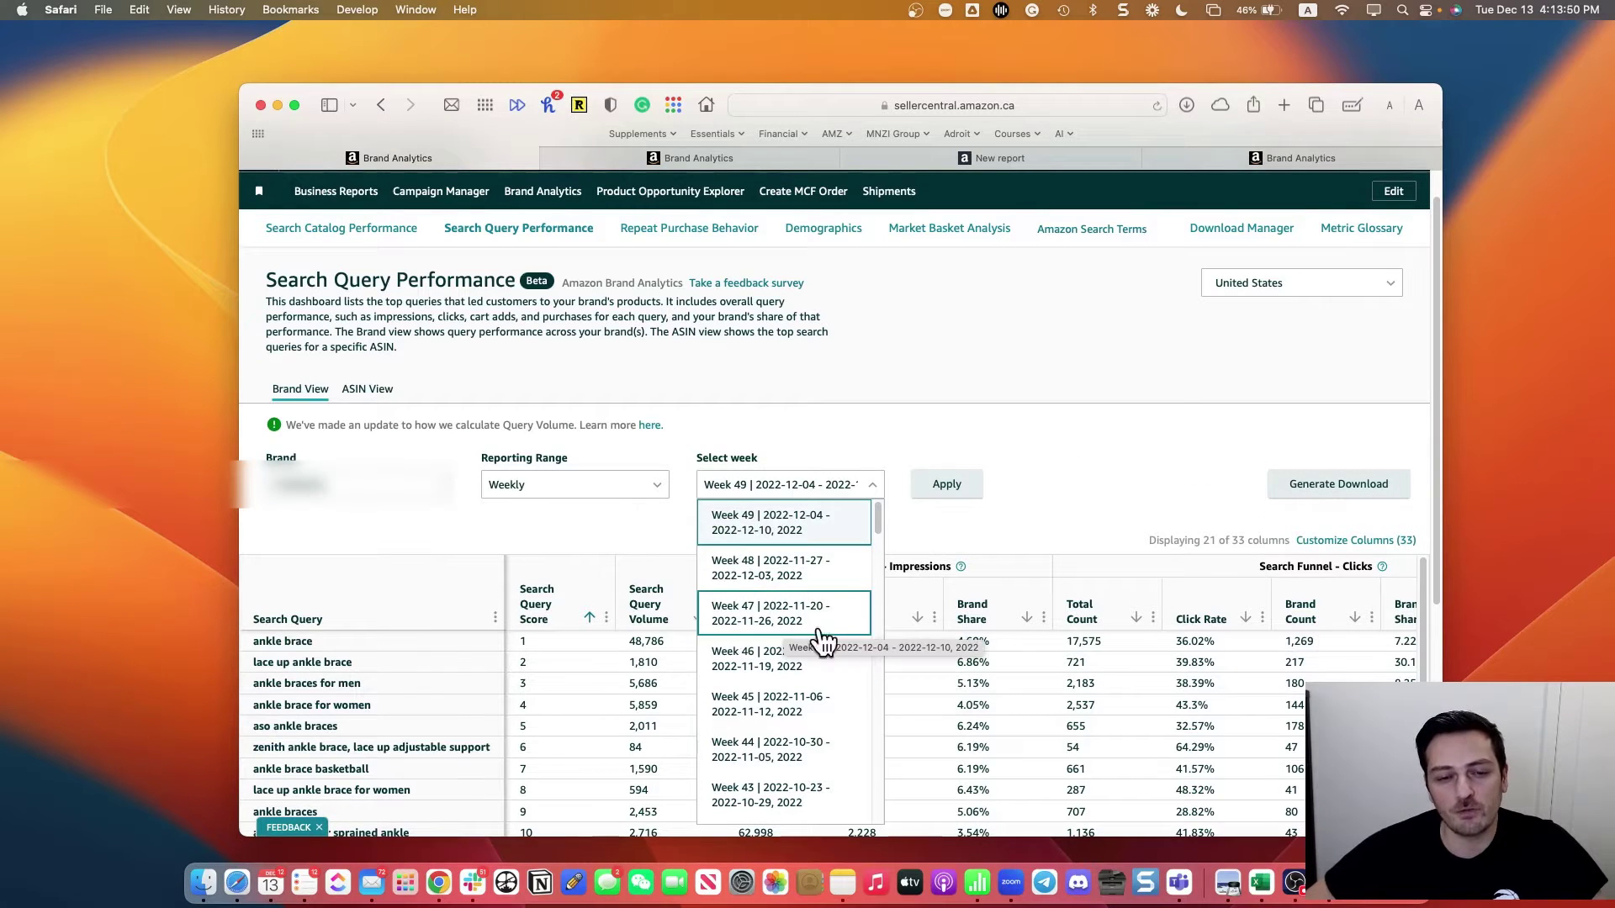
{"action": "left_click", "coordinate": [617, 326]}
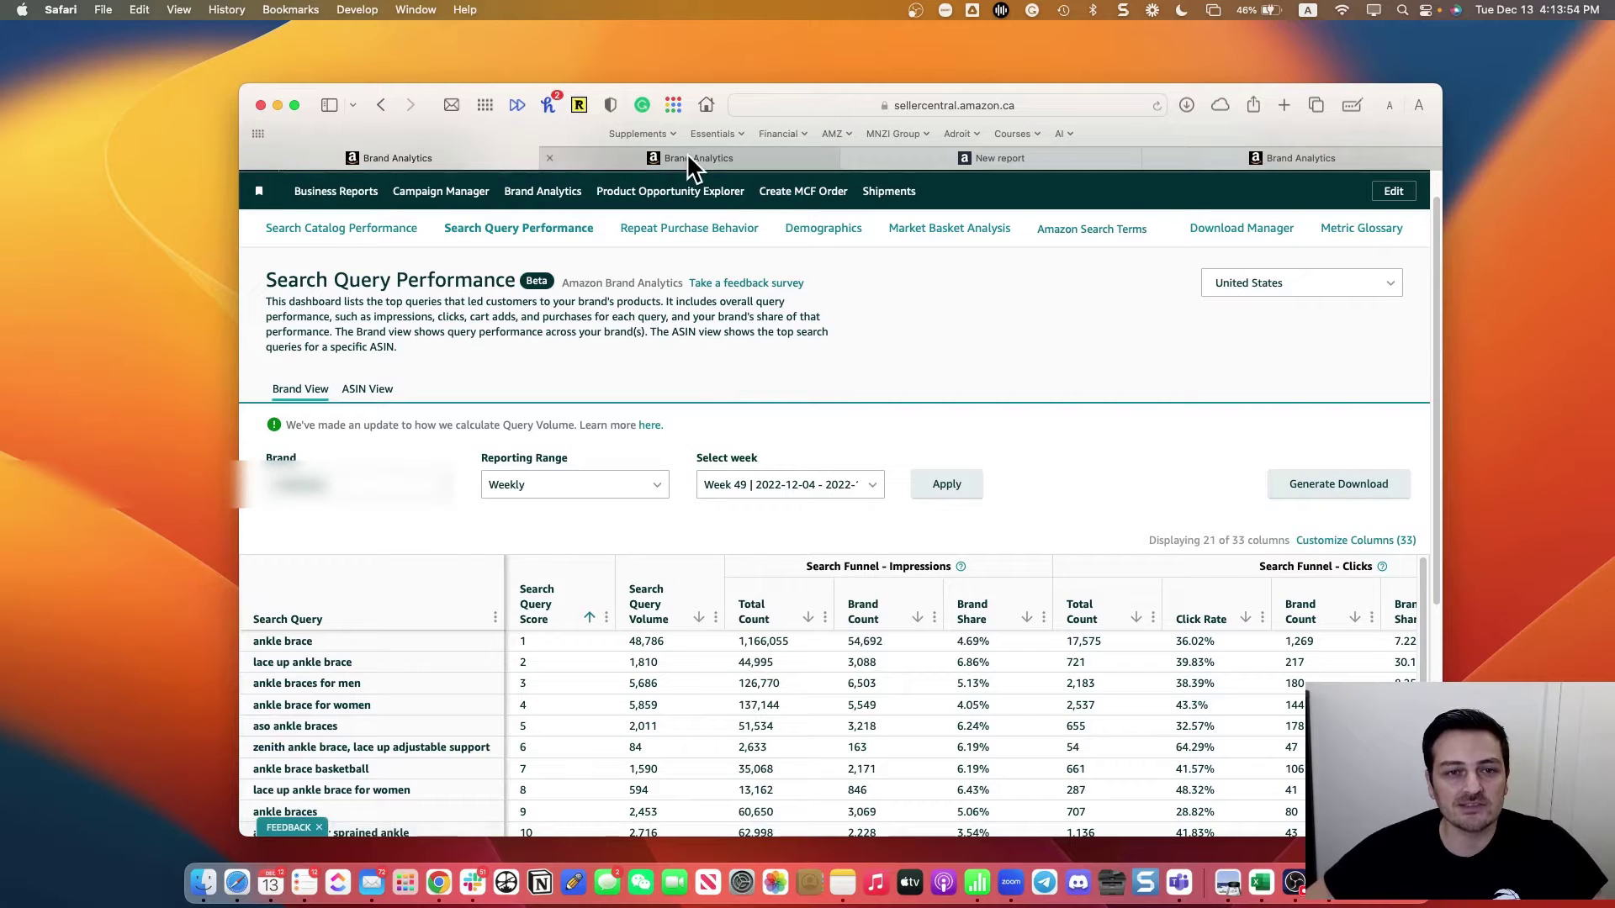
{"action": "left_click", "coordinate": [1198, 236]}
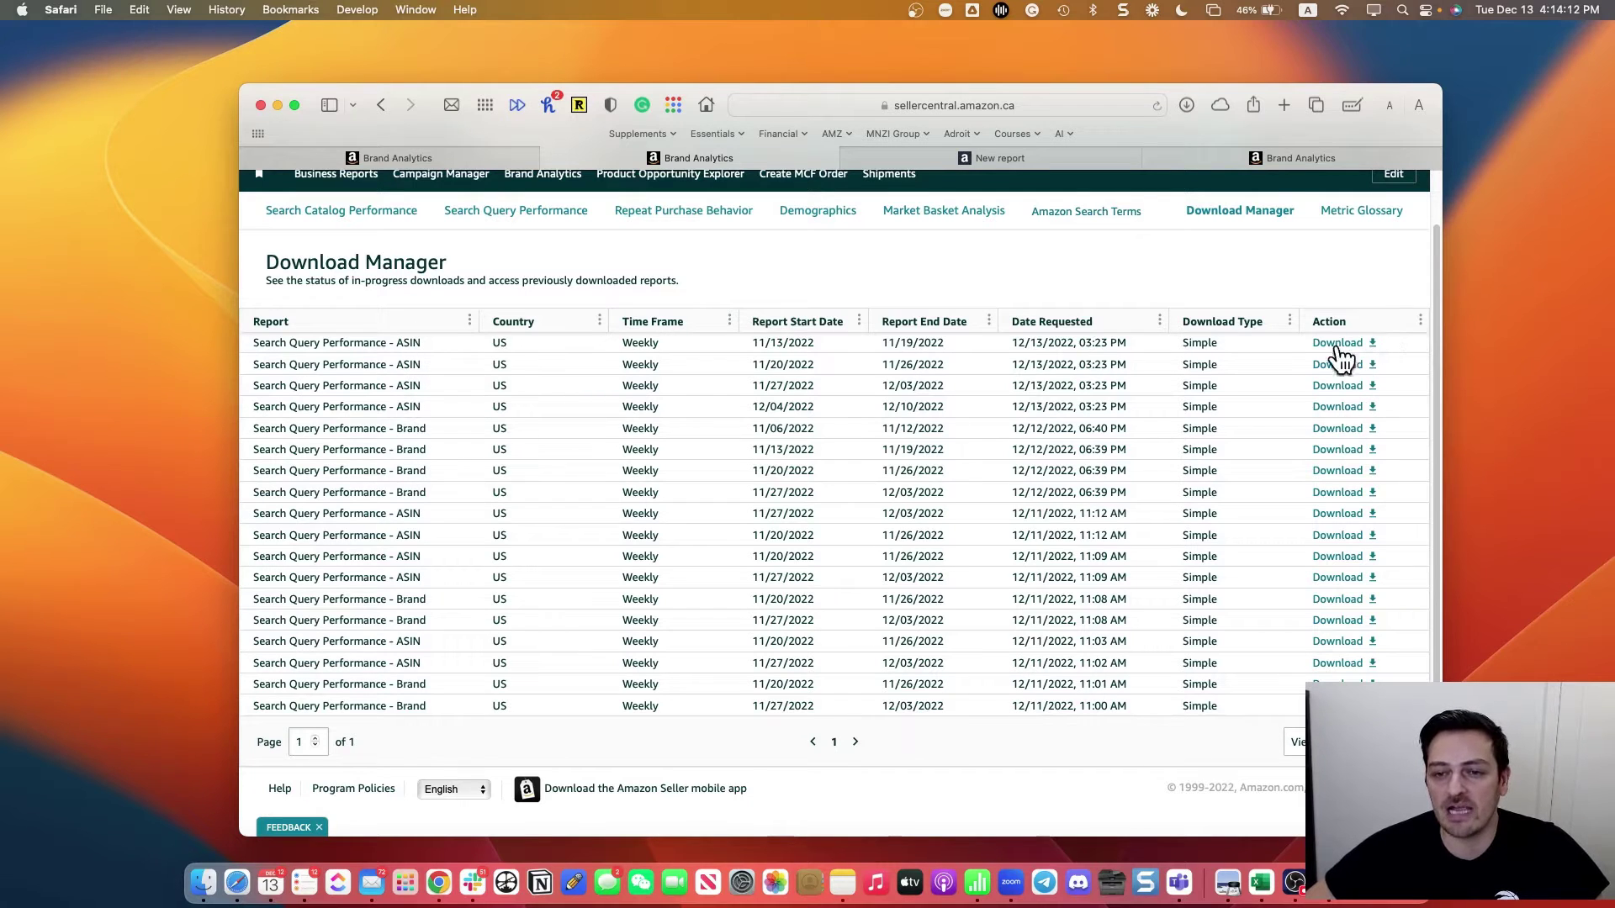
{"action": "key", "text": "ctrl+Right"}
{"action": "key", "text": "ctrl+Right"}
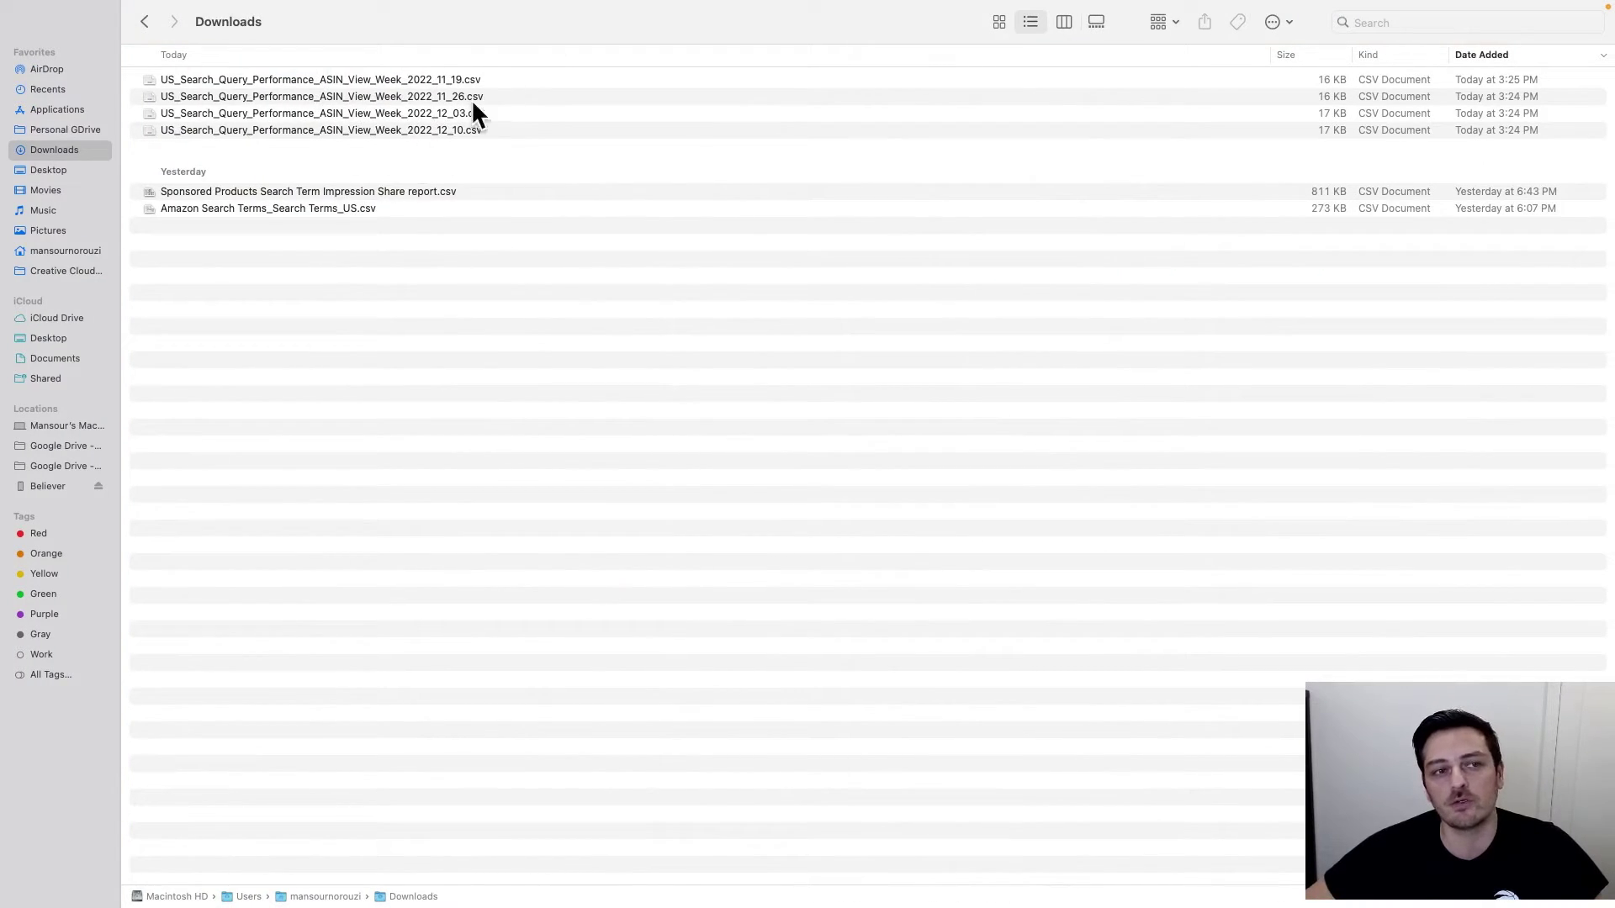
{"action": "key", "text": "ctrl+Left"}
{"action": "key", "text": "ctrl+Left"}
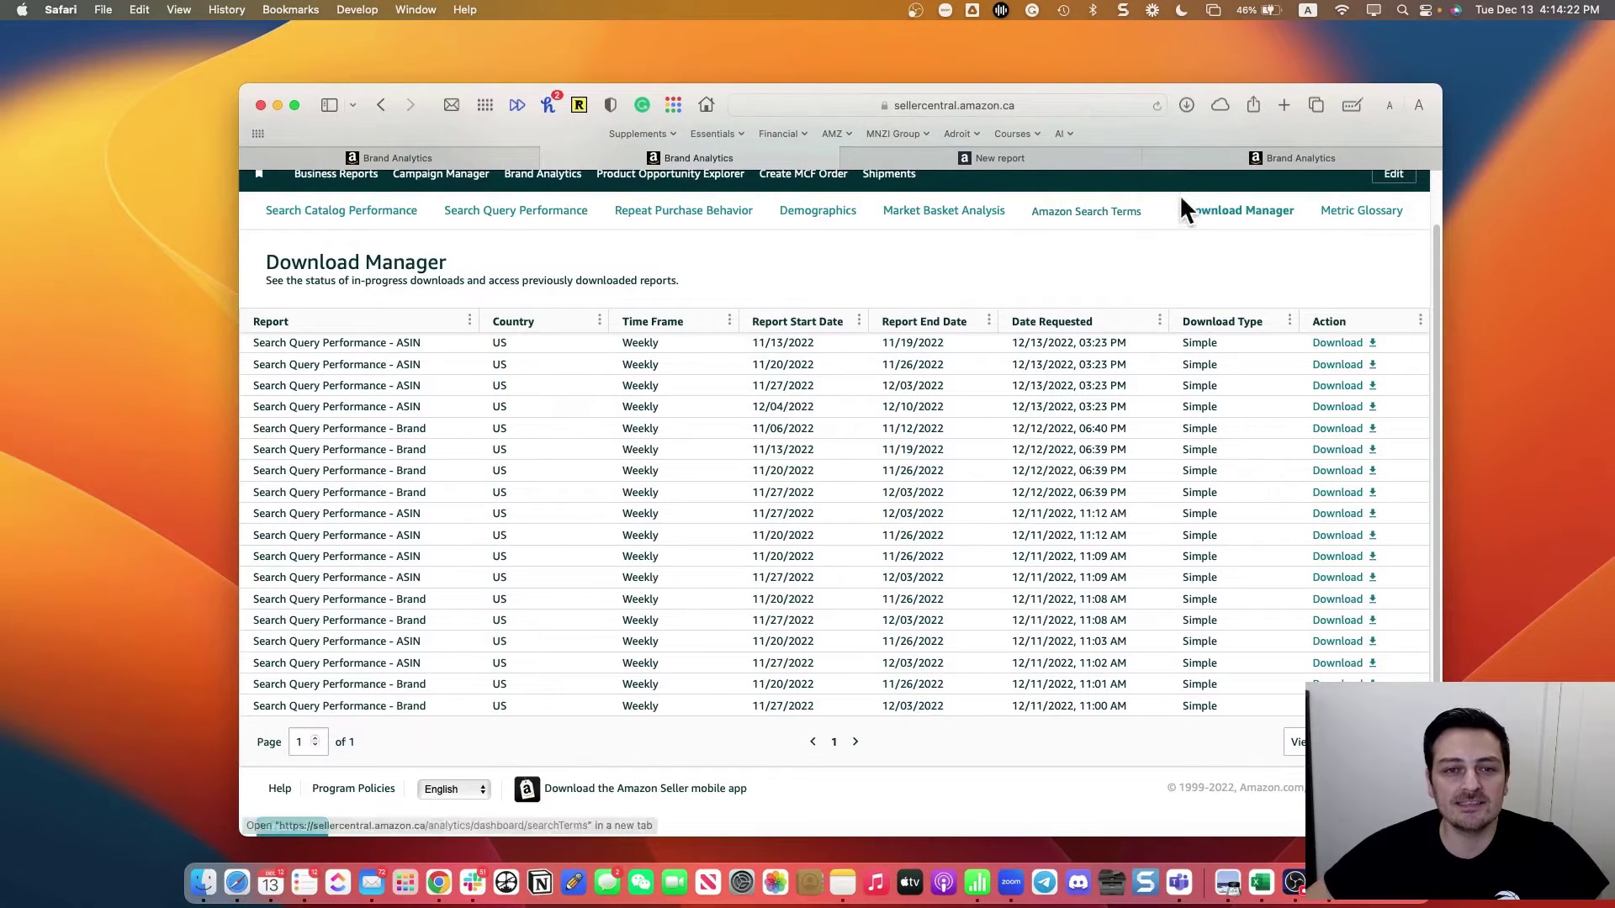
Step: Switch to the New report tab showing the Sponsored Products Search Term Impression Share report
{"action": "left_click", "coordinate": [1038, 155]}
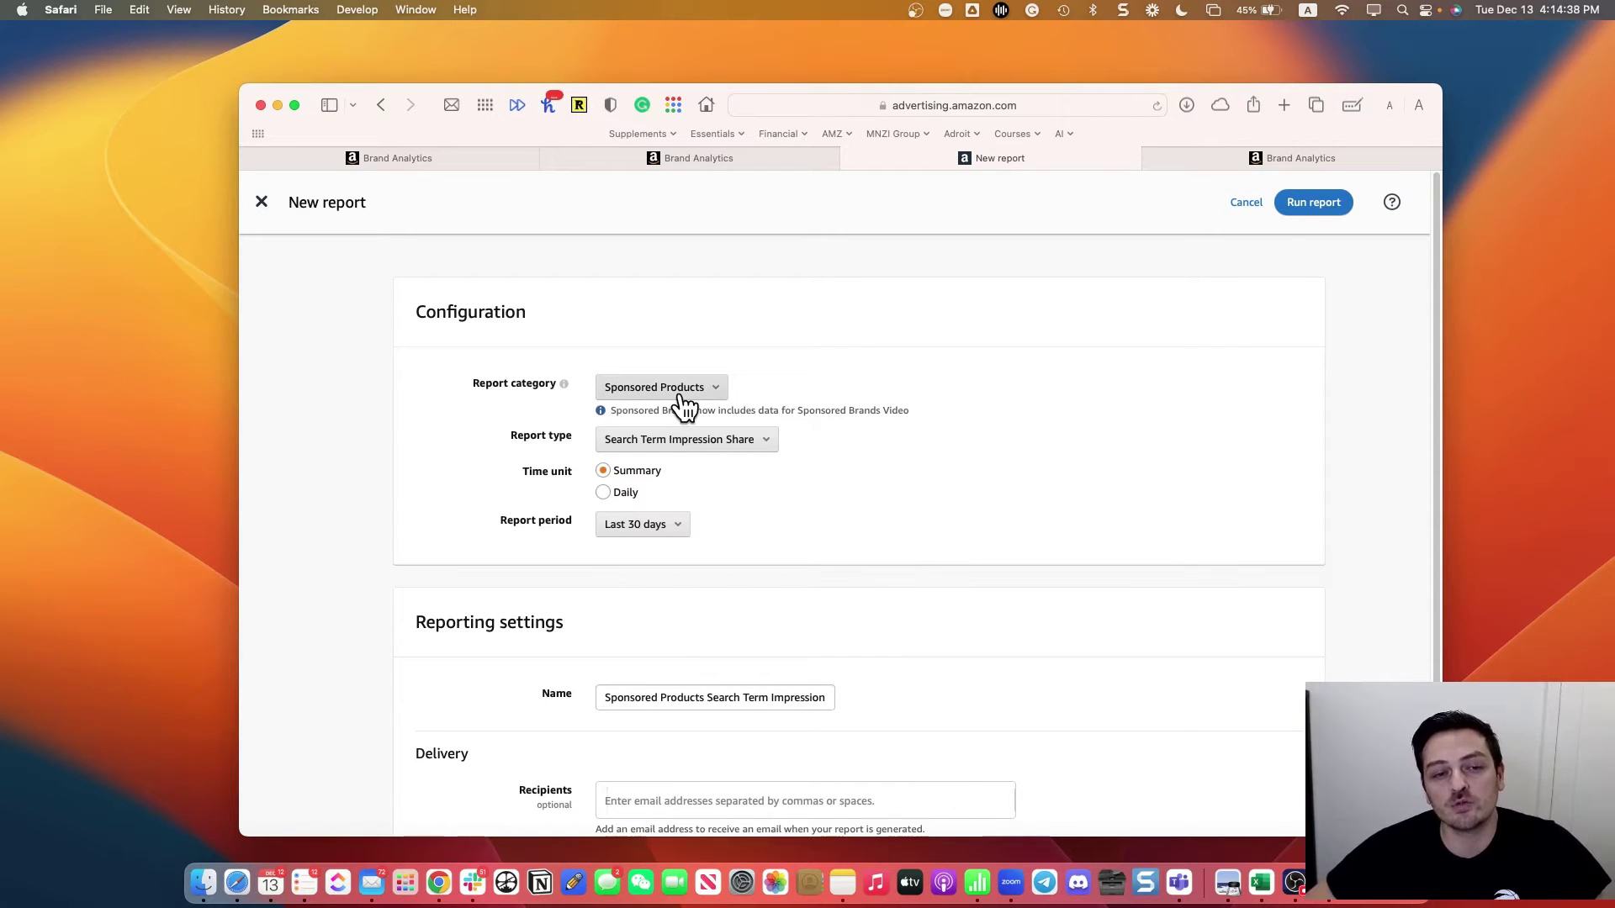
Step: Set the report type to Search Term Impression Share, keeping Summary and Last 30 days
{"action": "left_click", "coordinate": [730, 452]}
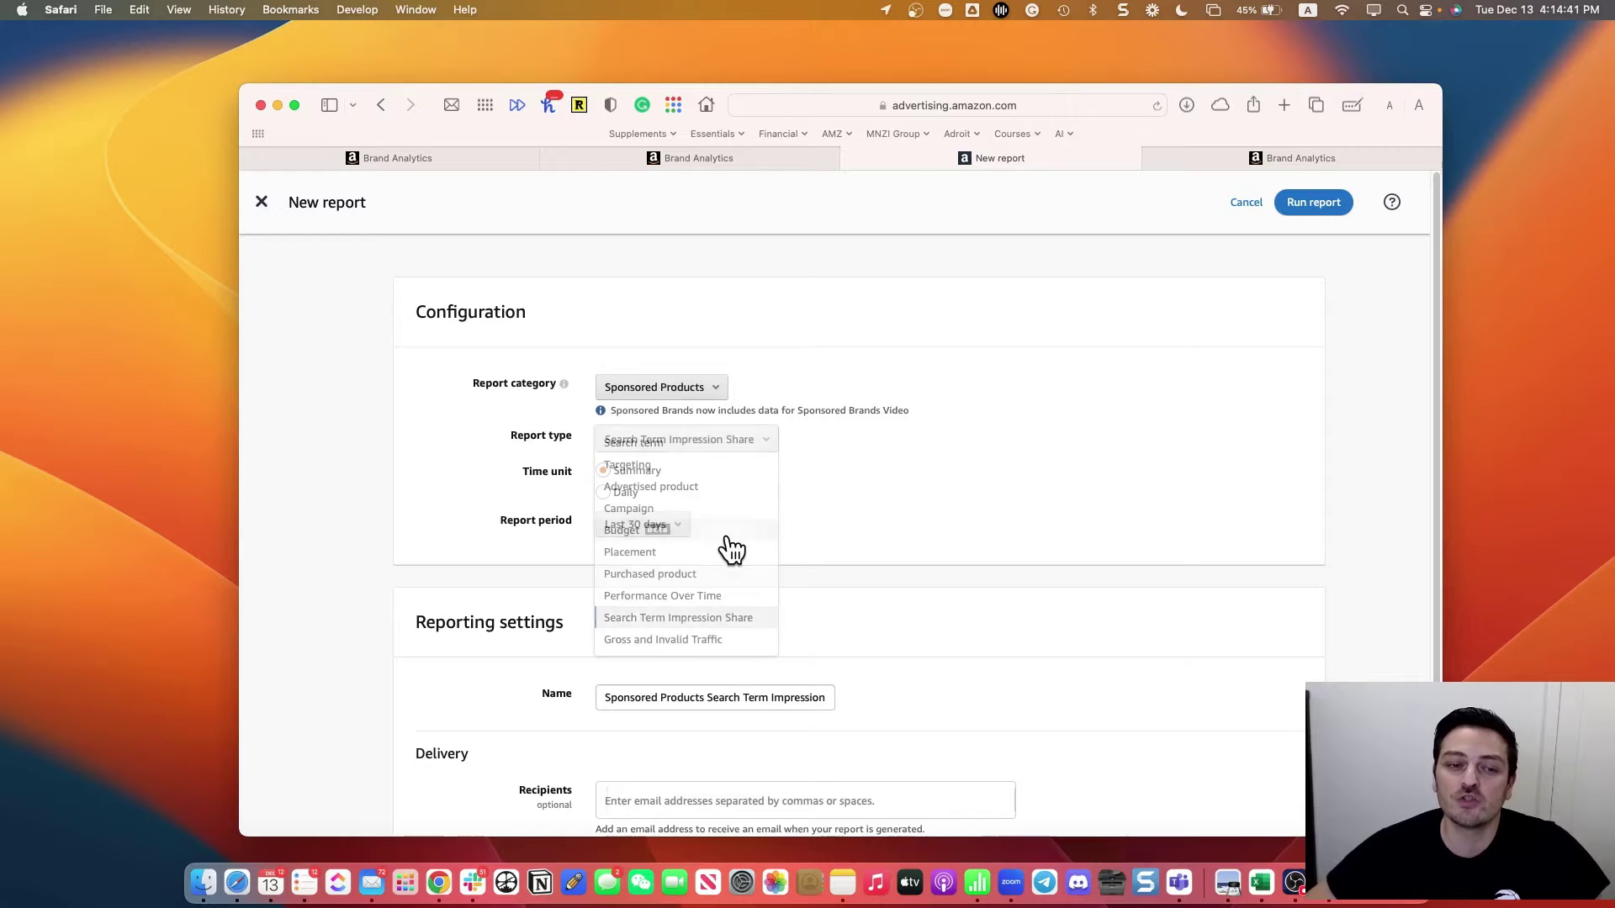
{"action": "left_click", "coordinate": [907, 529]}
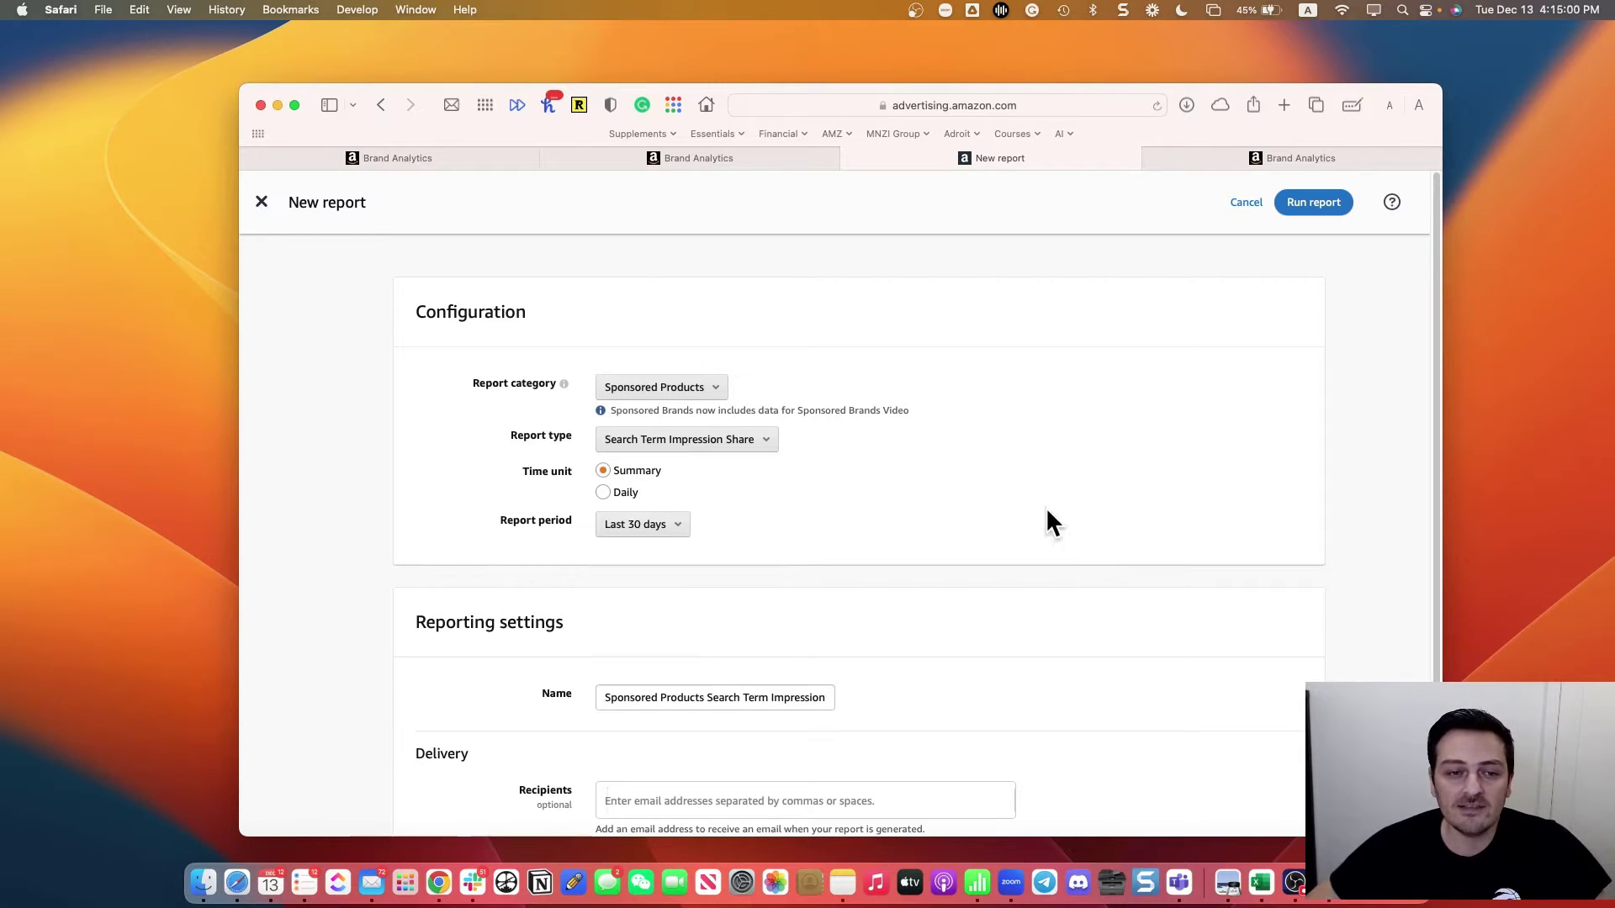
{"action": "mouse_move", "coordinate": [1181, 159]}
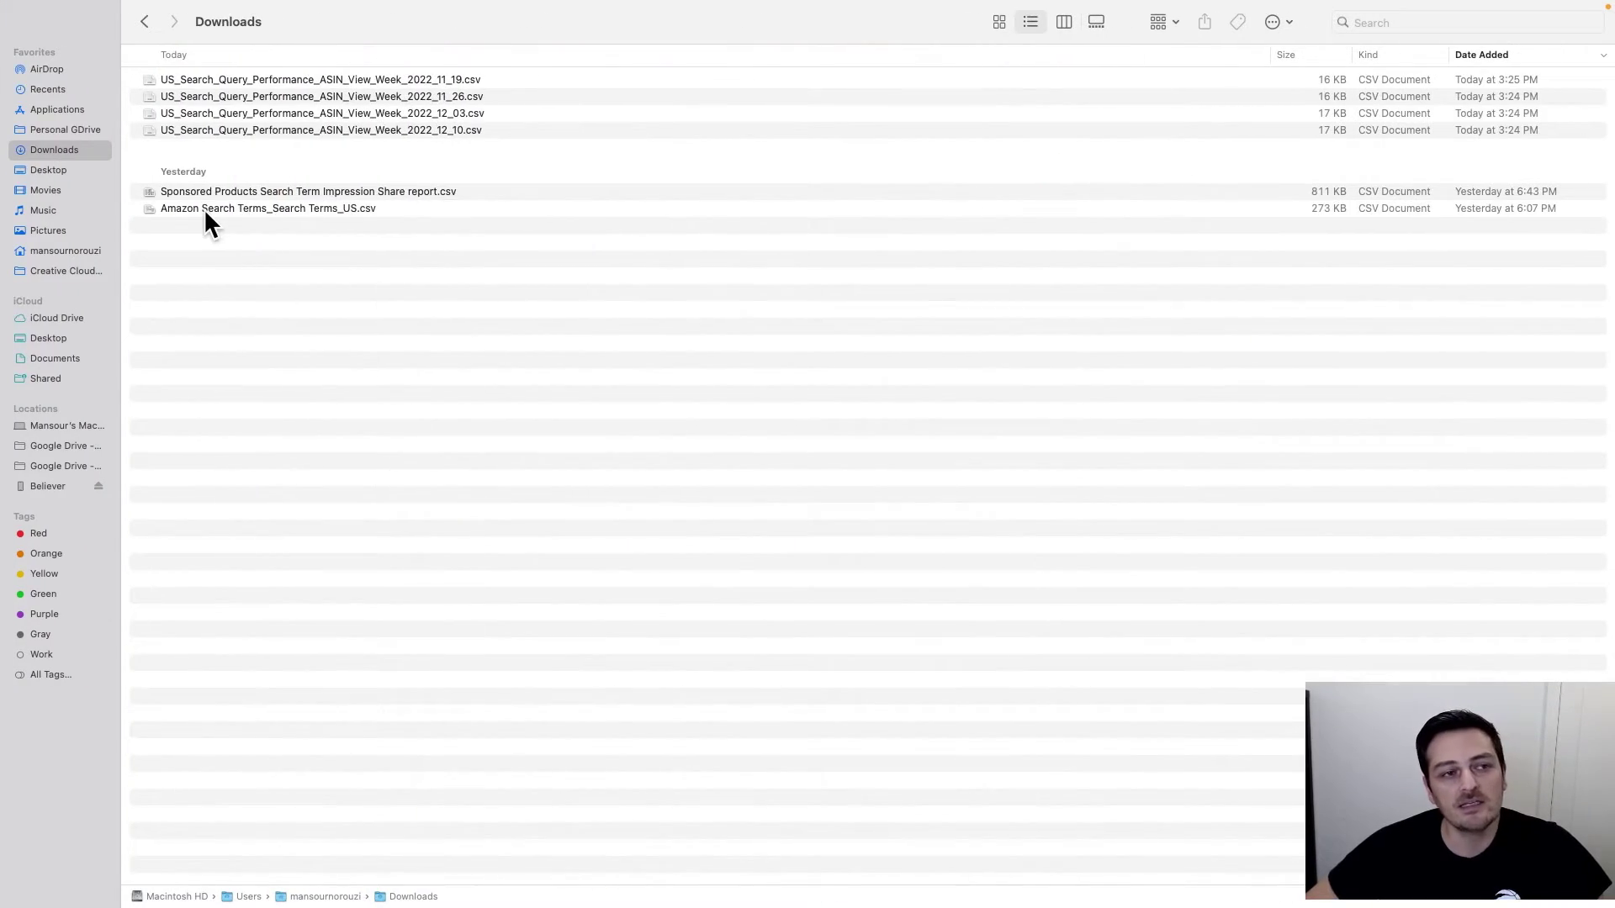
{"action": "left_click", "coordinate": [407, 193]}
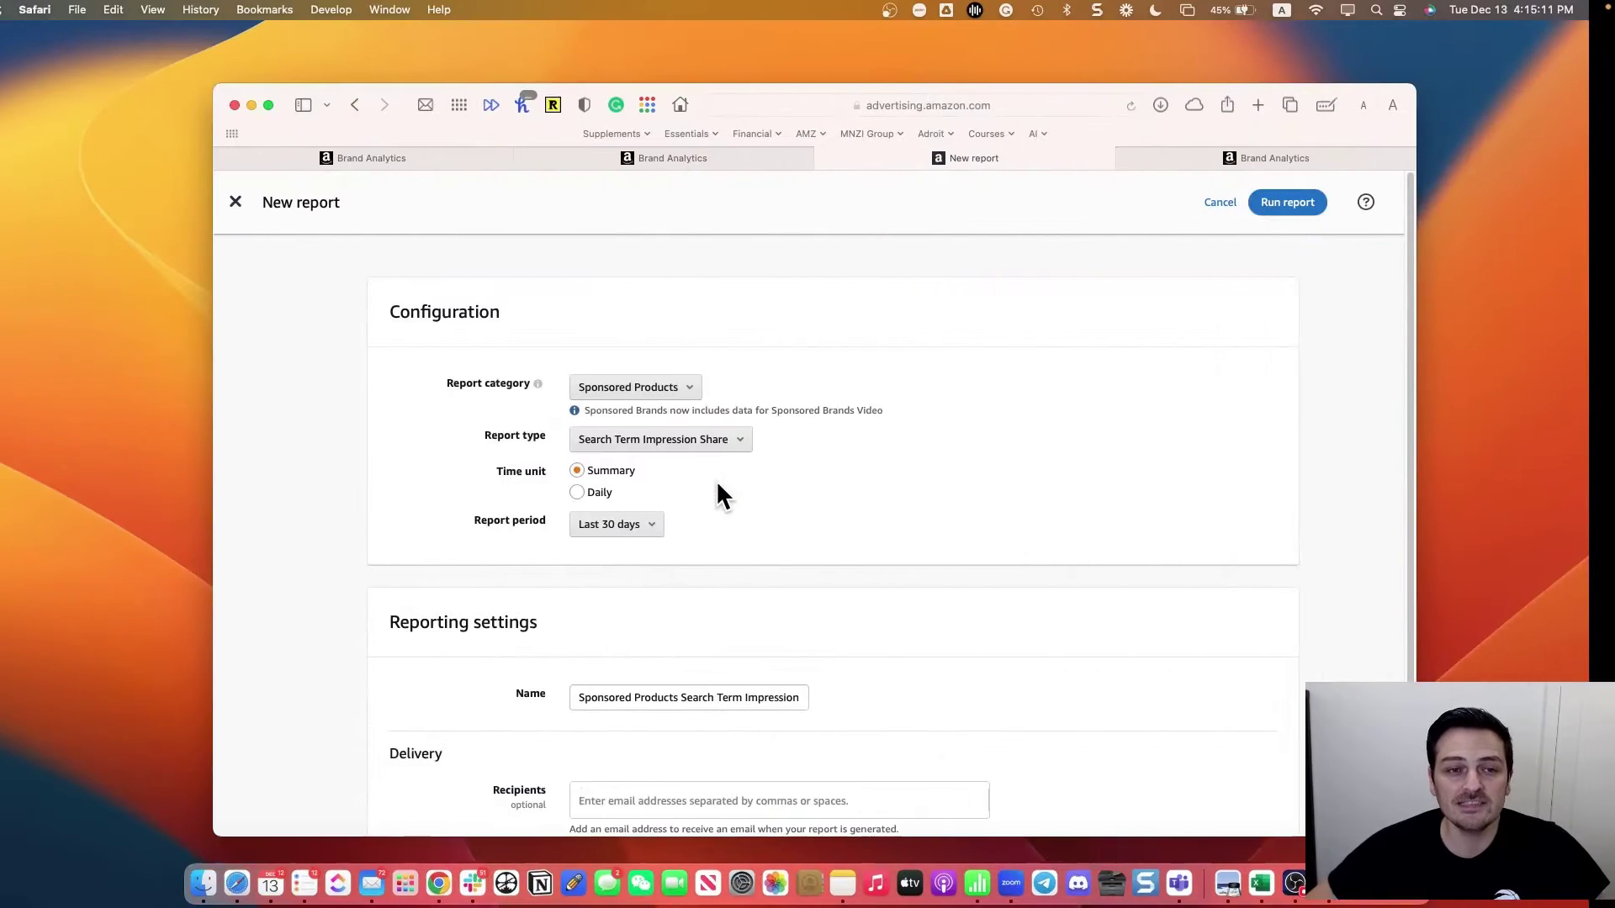
Step: View the weekly ankle brace Amazon Search Terms results, then return to the SUPA spreadsheet
{"action": "left_click", "coordinate": [1266, 159]}
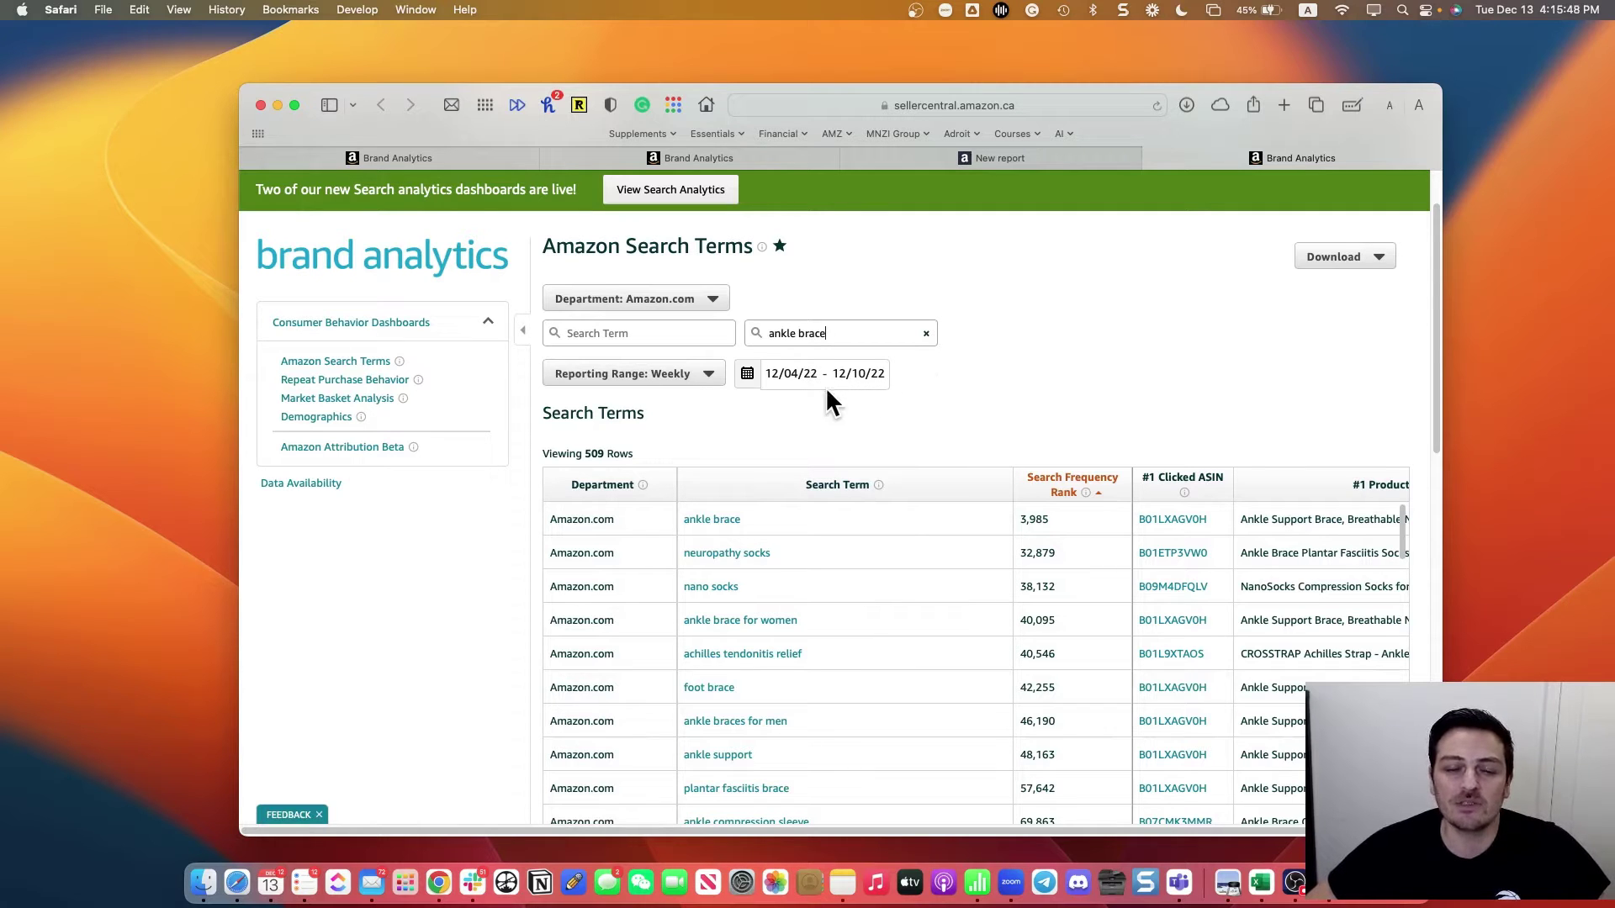
{"action": "key", "text": "ctrl+Right"}
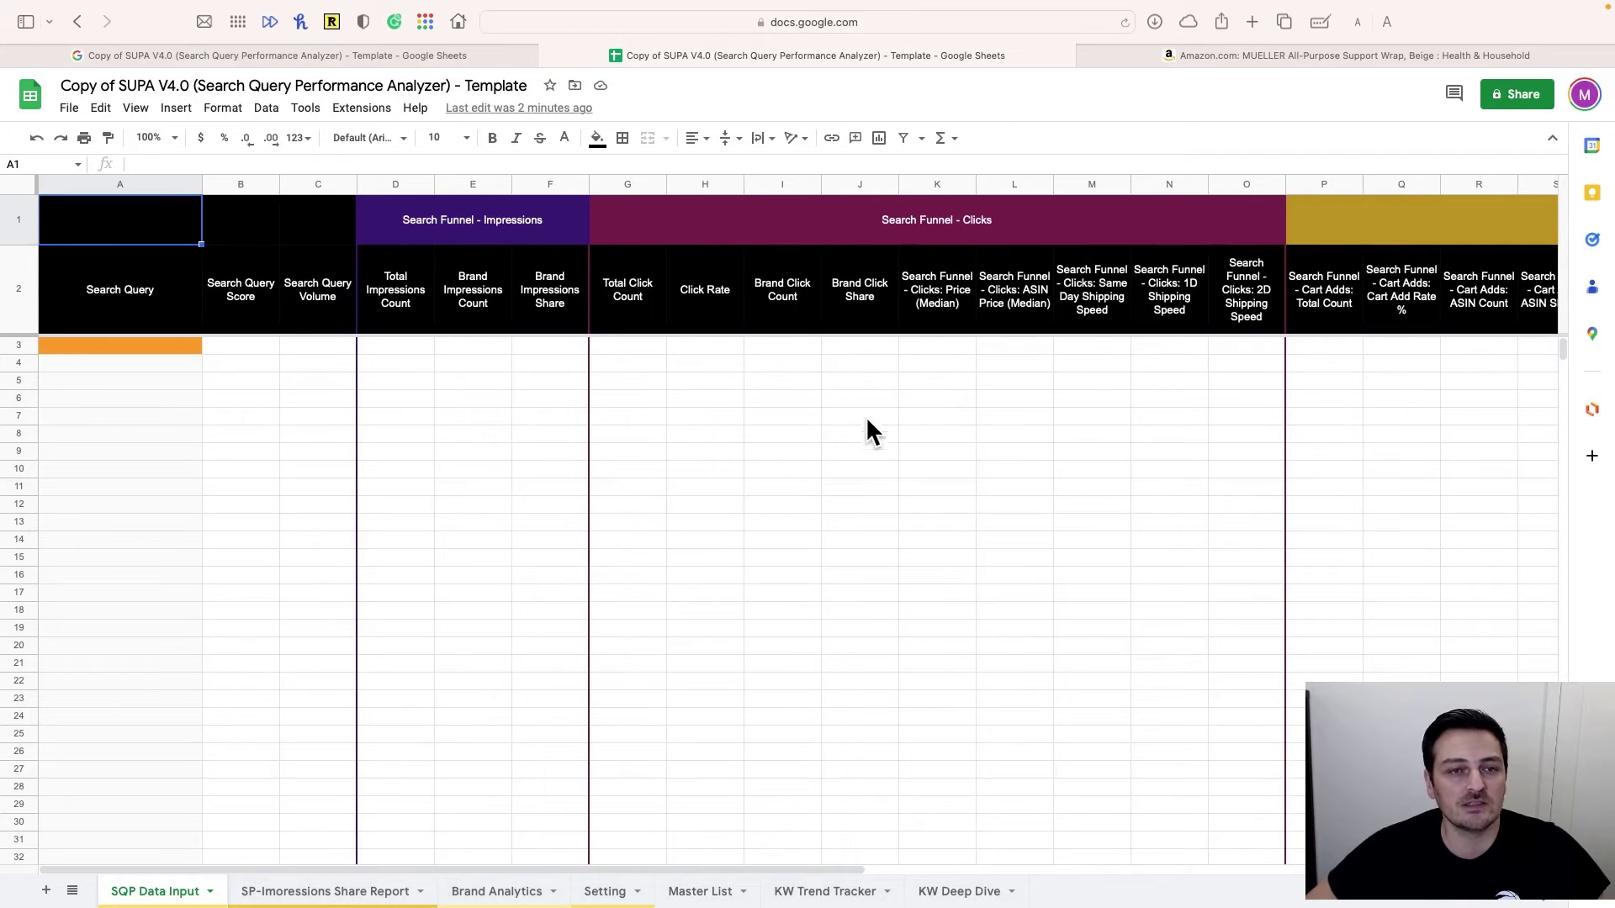
{"action": "left_click", "coordinate": [321, 54]}
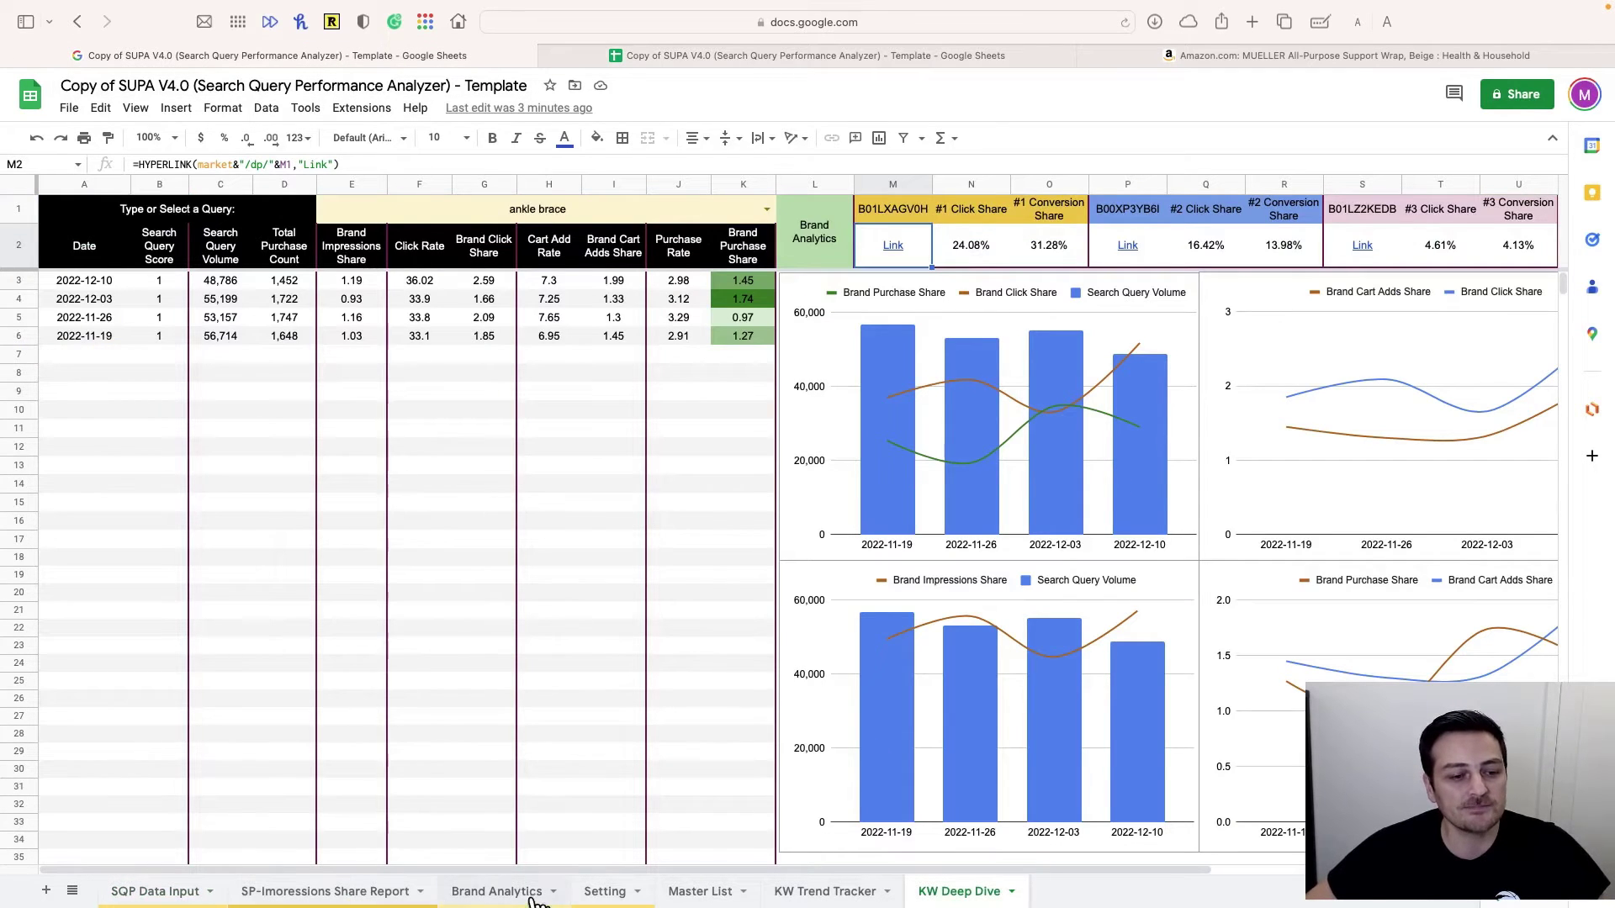
{"action": "left_click", "coordinate": [693, 898]}
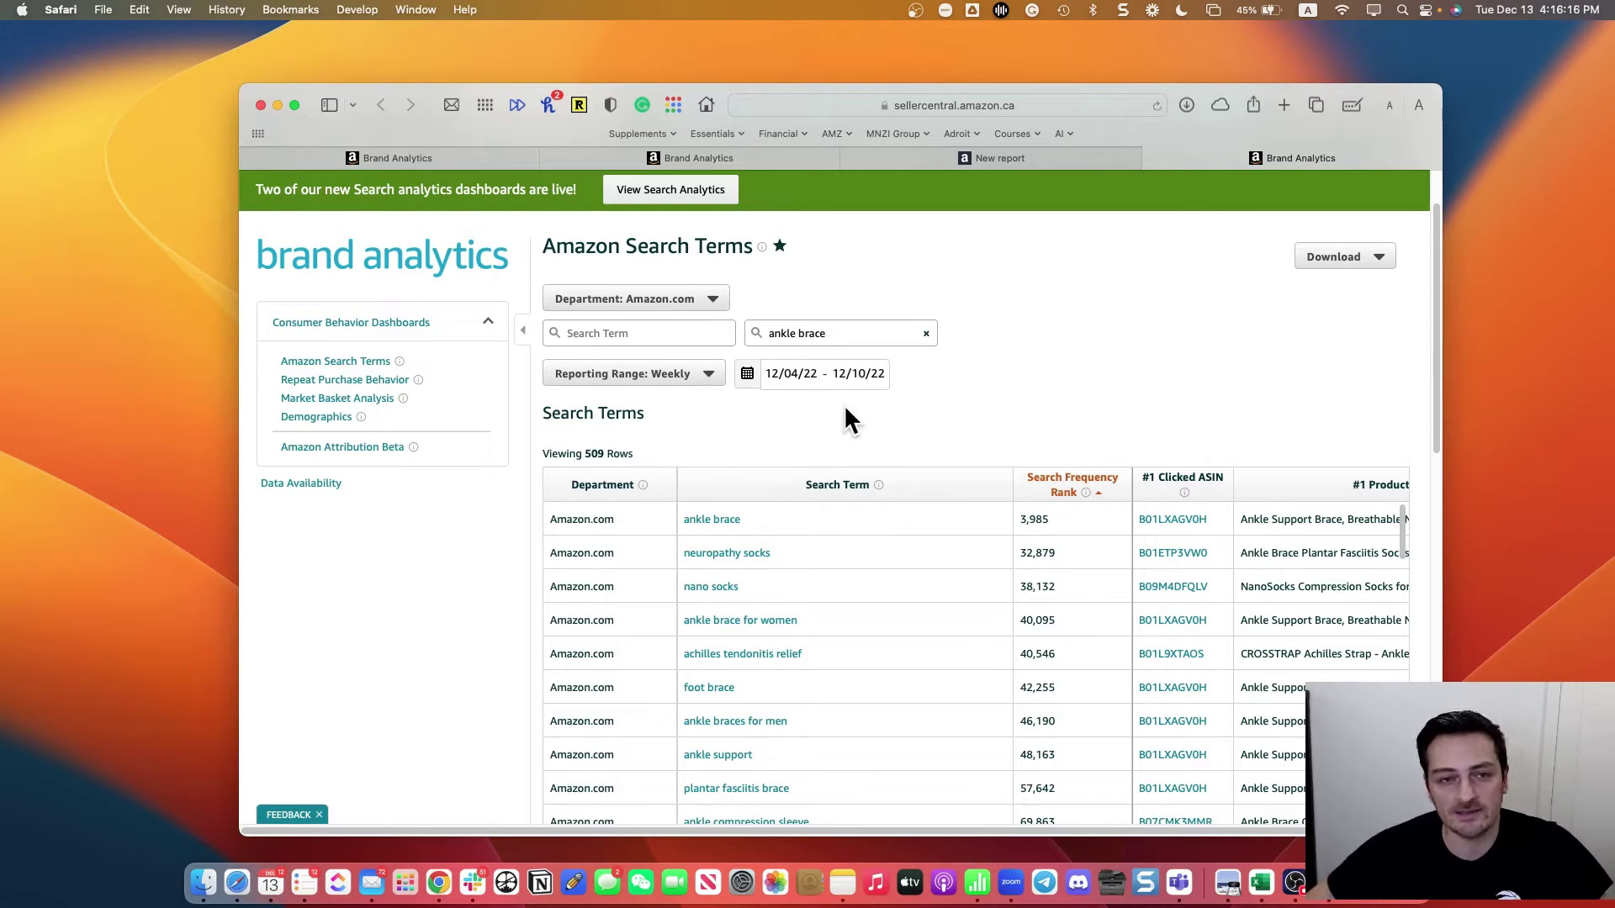
{"action": "key", "text": "ctrl+Right"}
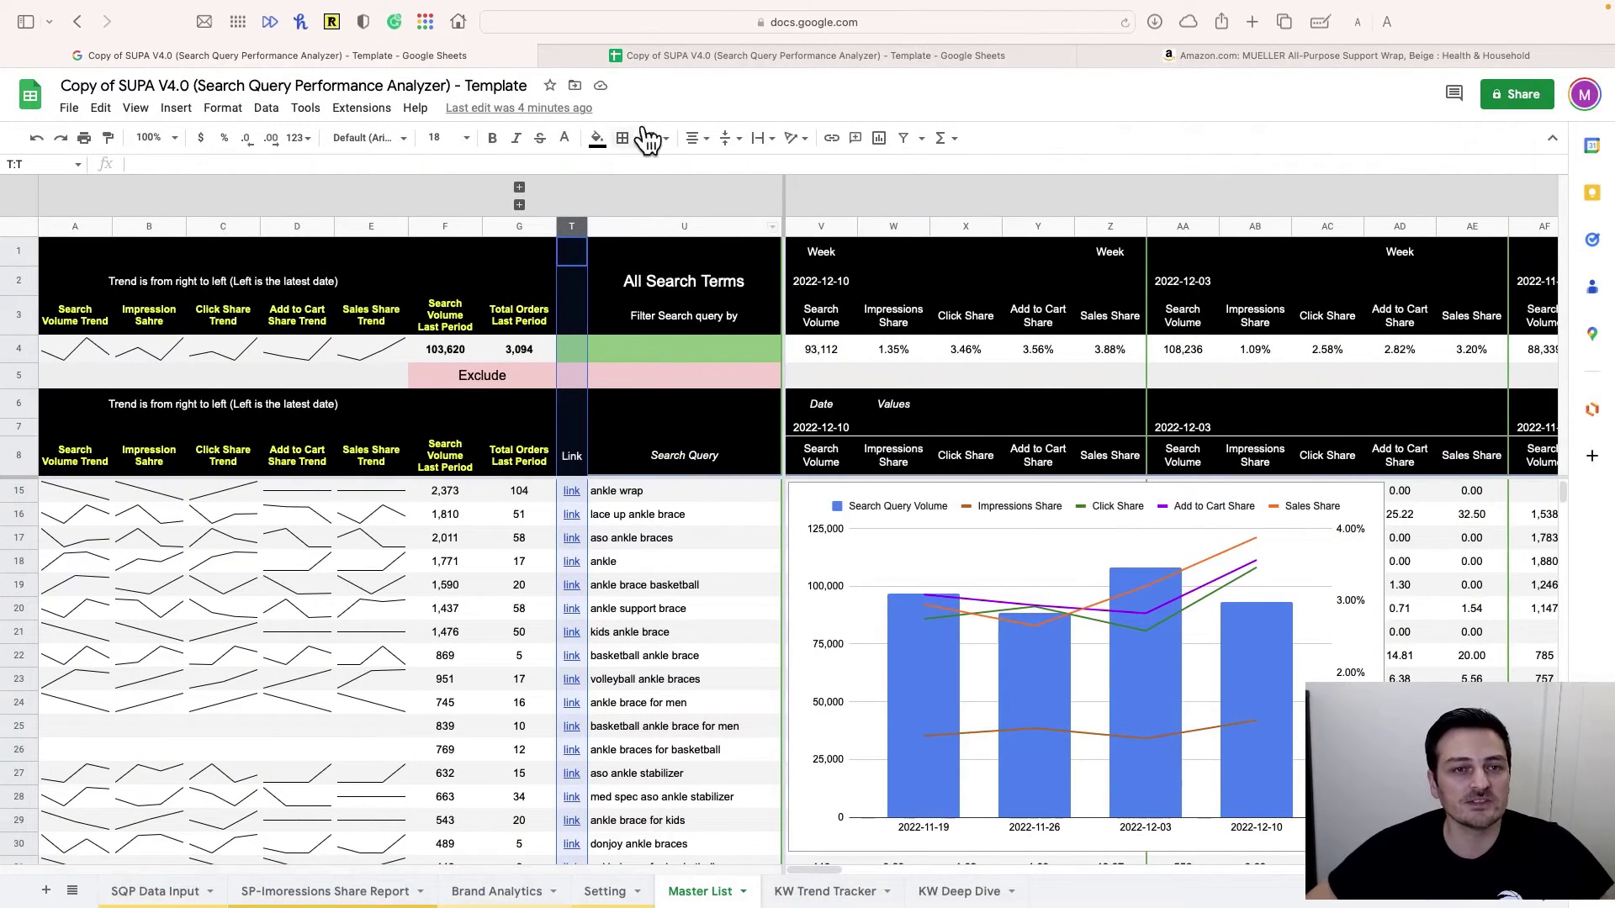
{"action": "left_click", "coordinate": [689, 56]}
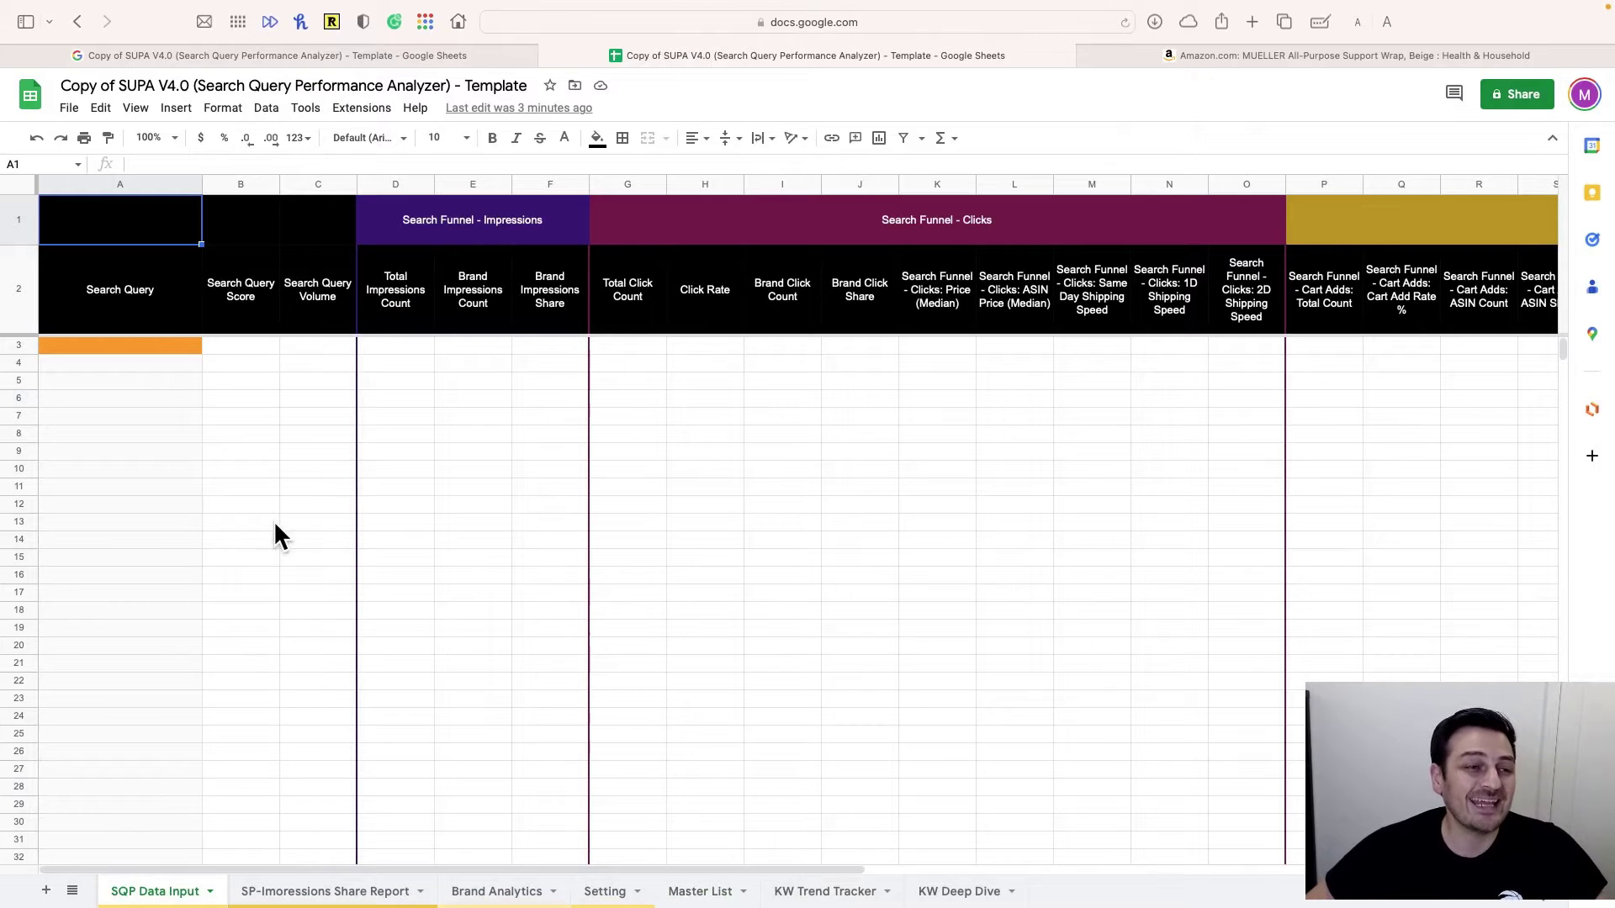
{"action": "left_click", "coordinate": [158, 345]}
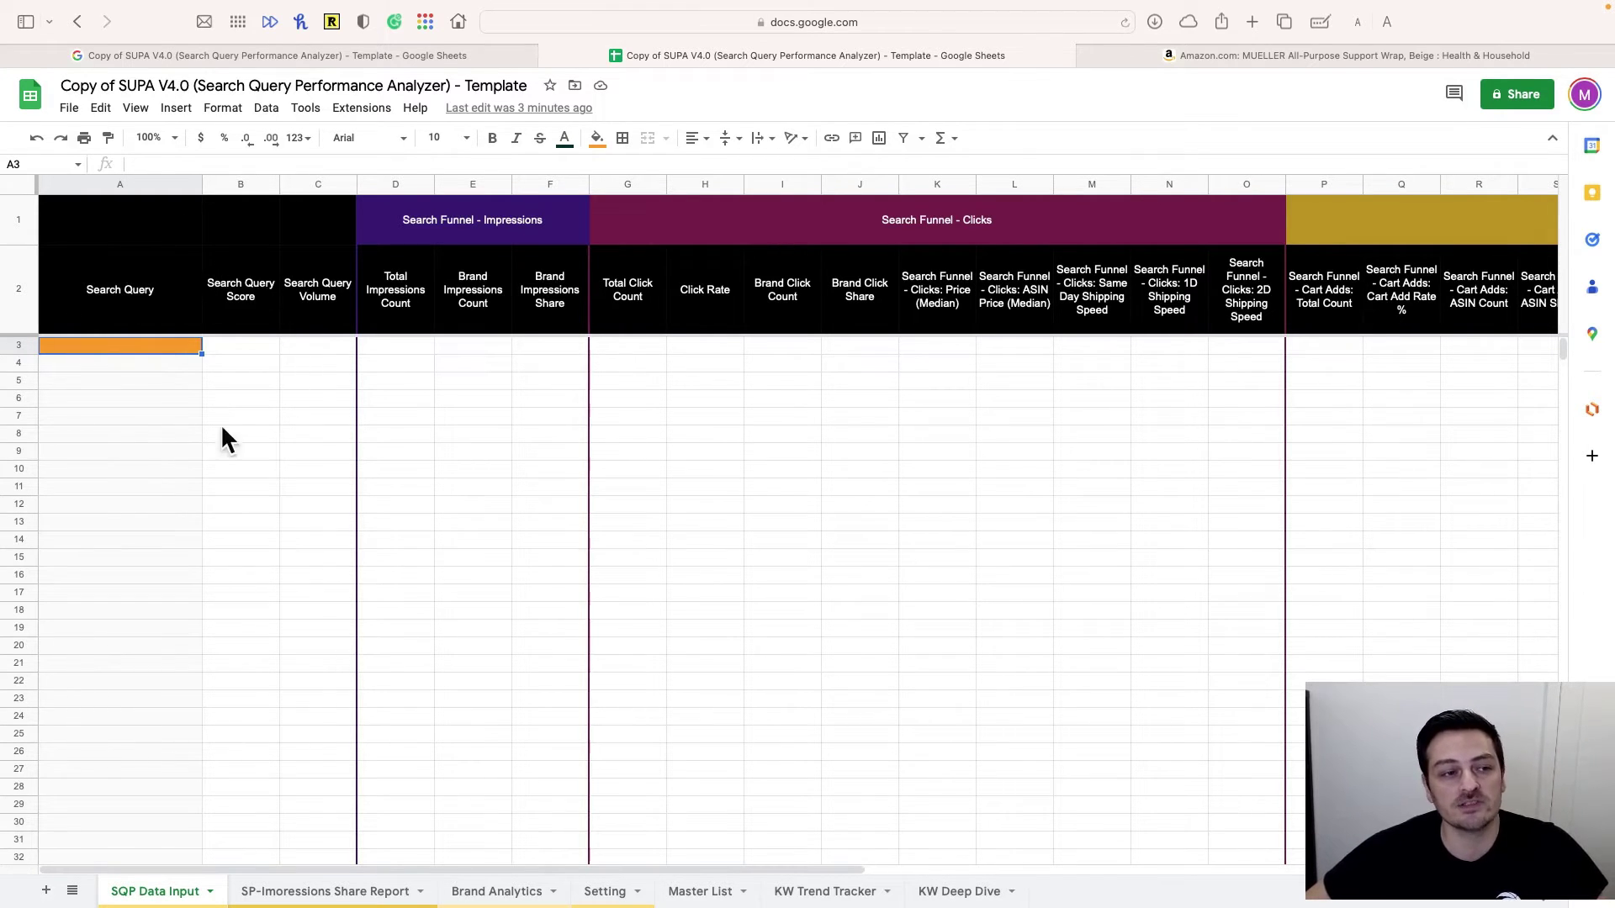
Step: Import the 2022_12_10 weekly CSV into SQP Data Input, replacing data at cell A3
{"action": "left_click", "coordinate": [69, 108]}
{"action": "left_click", "coordinate": [106, 193]}
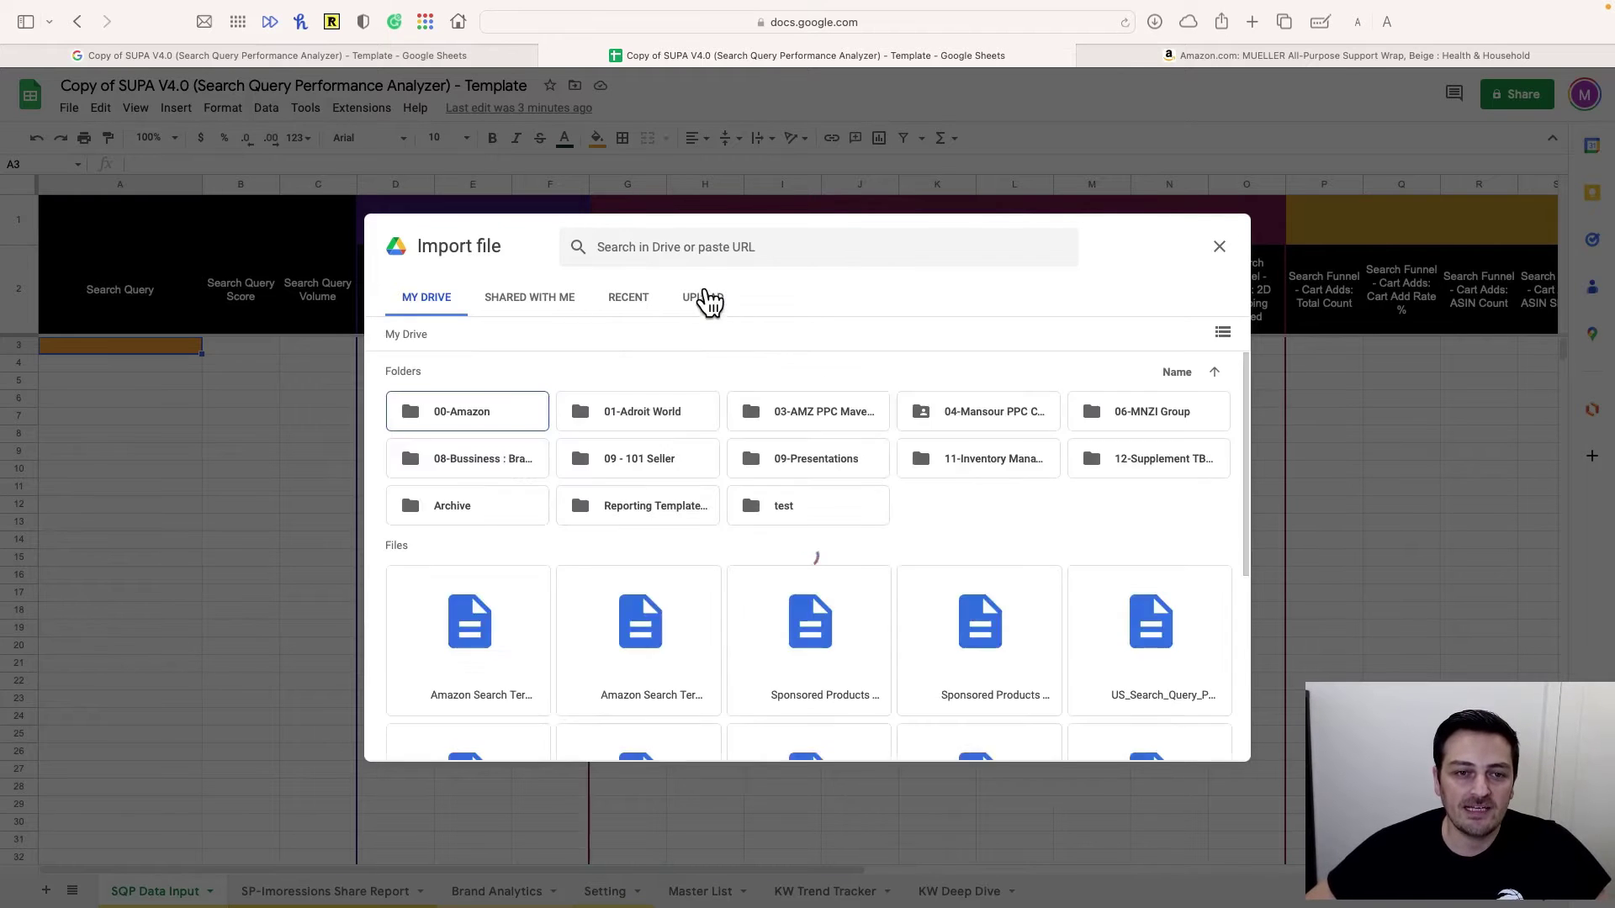
{"action": "left_click", "coordinate": [705, 299]}
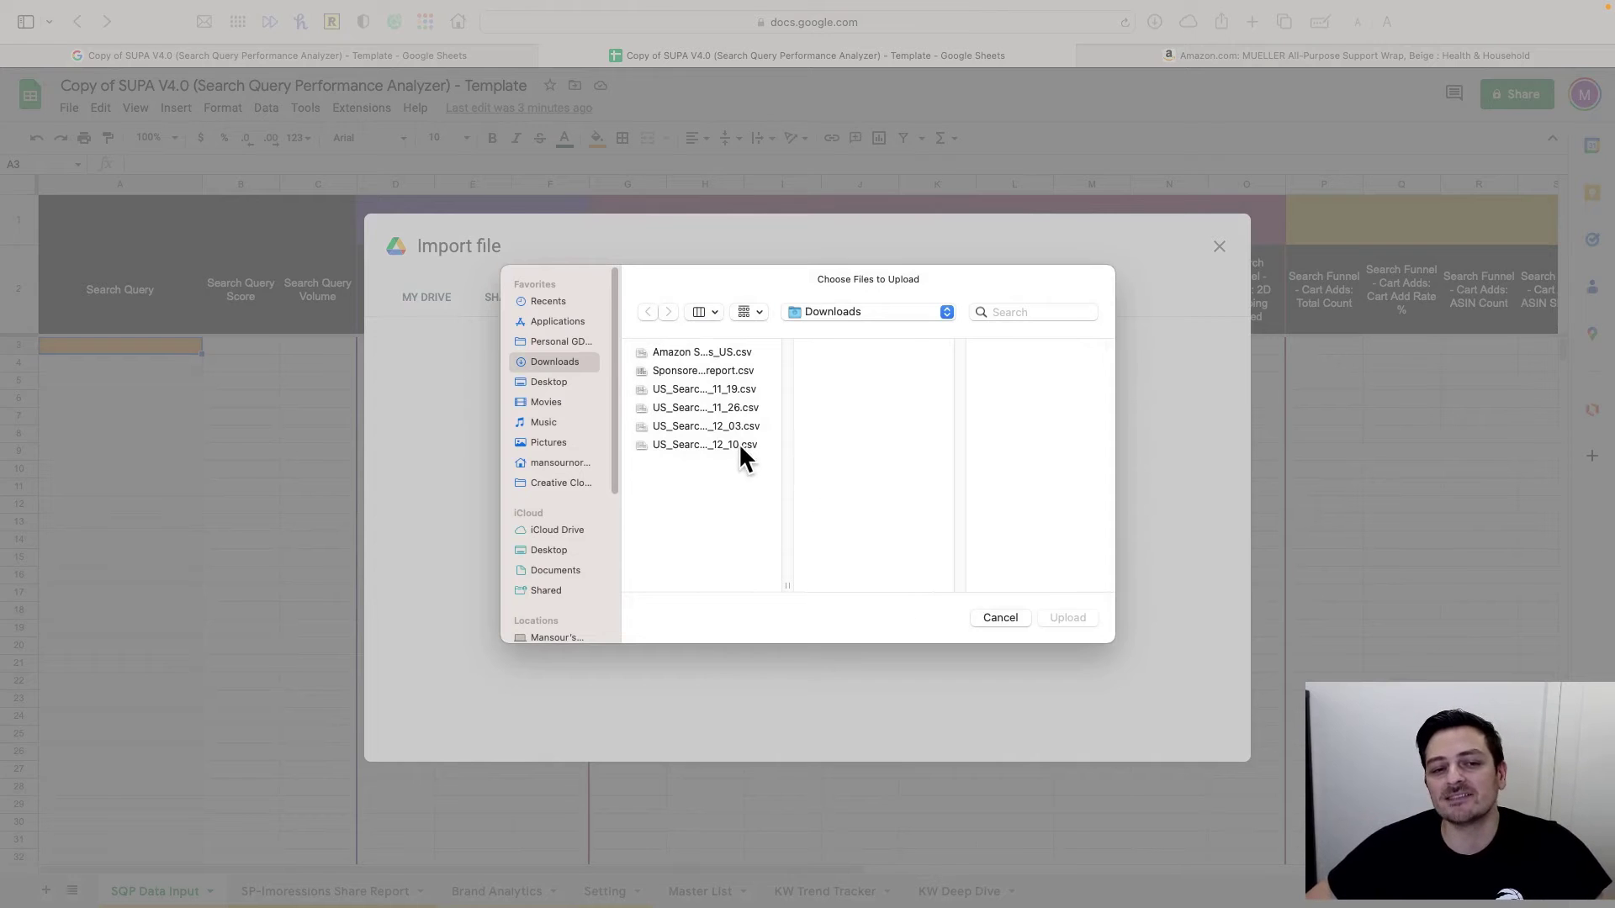
{"action": "left_click", "coordinate": [729, 444]}
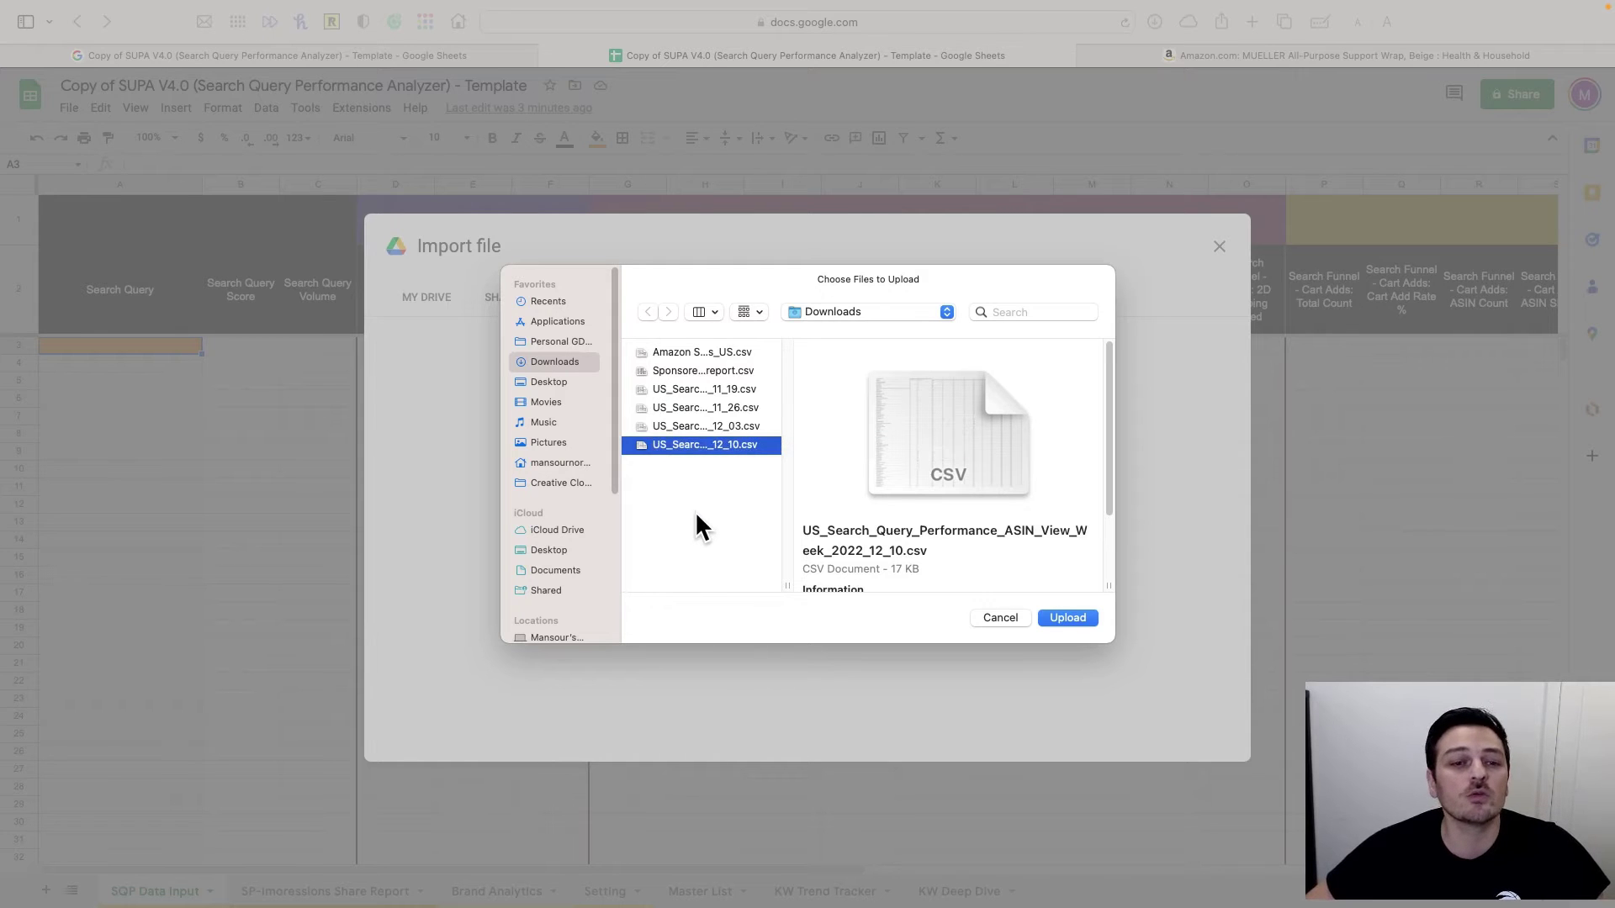
{"action": "double_click", "coordinate": [719, 446]}
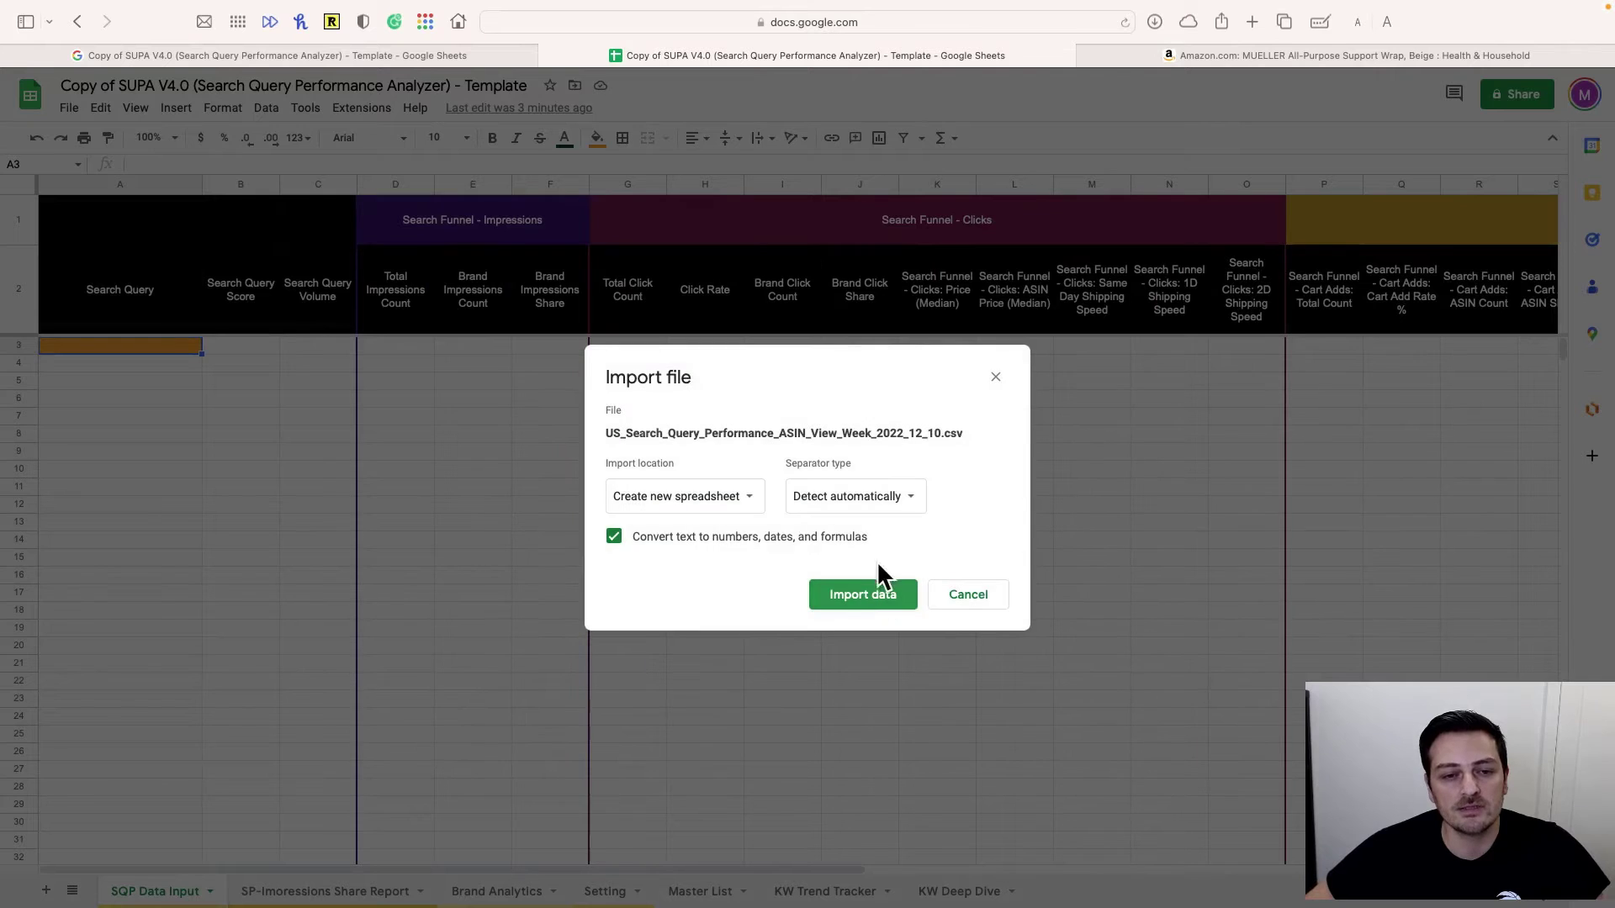
{"action": "left_click", "coordinate": [697, 496]}
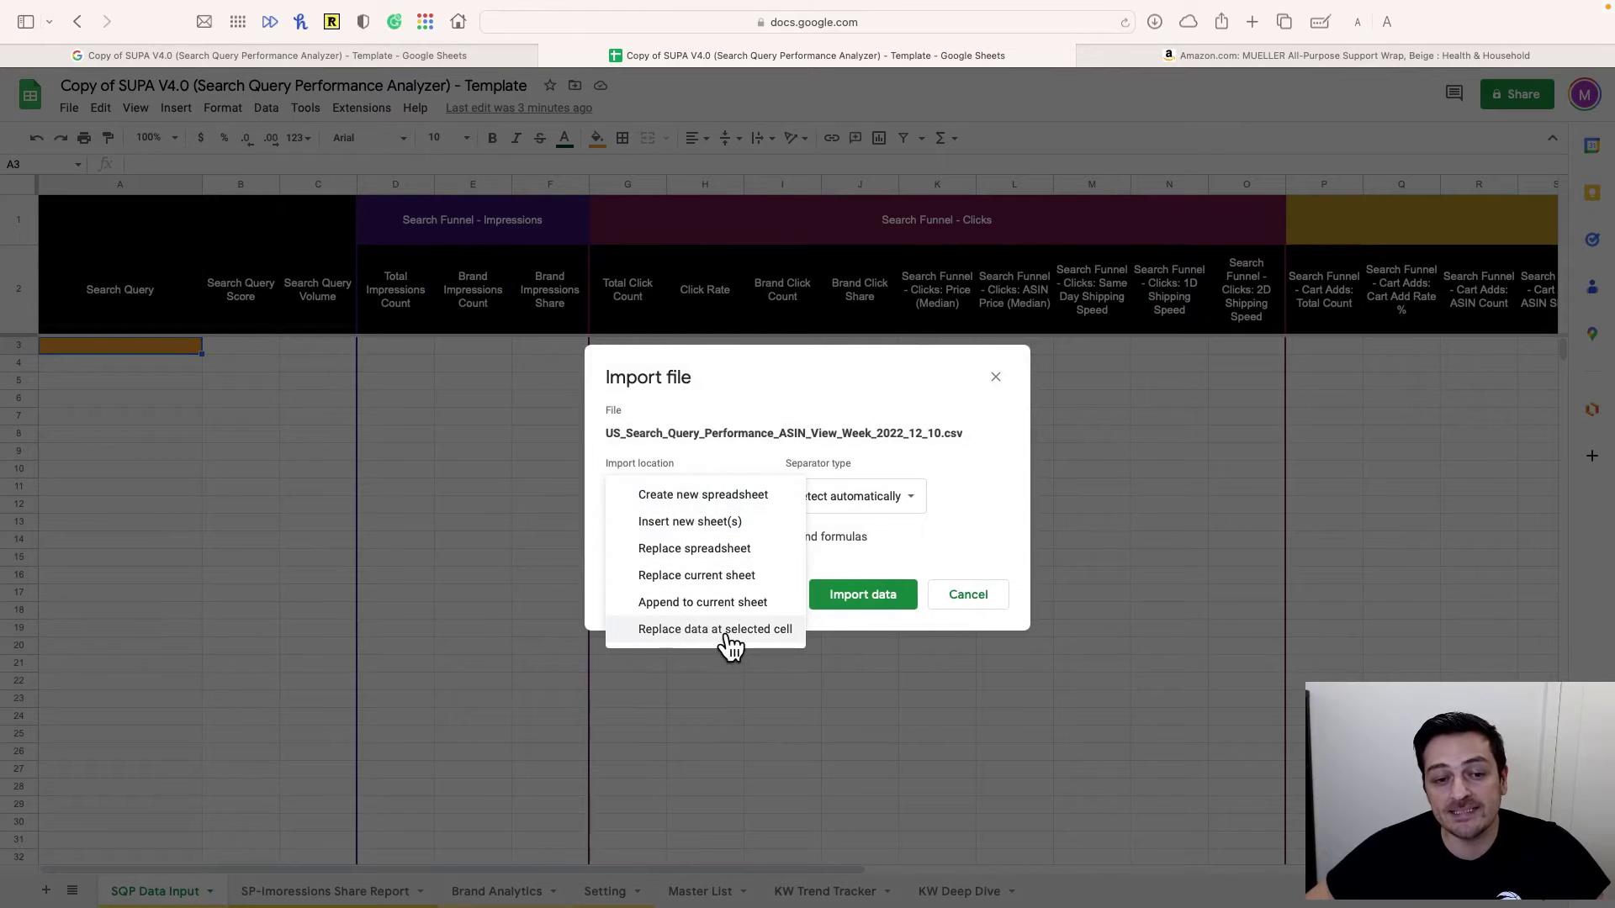
{"action": "left_click", "coordinate": [686, 631]}
{"action": "left_click", "coordinate": [865, 596]}
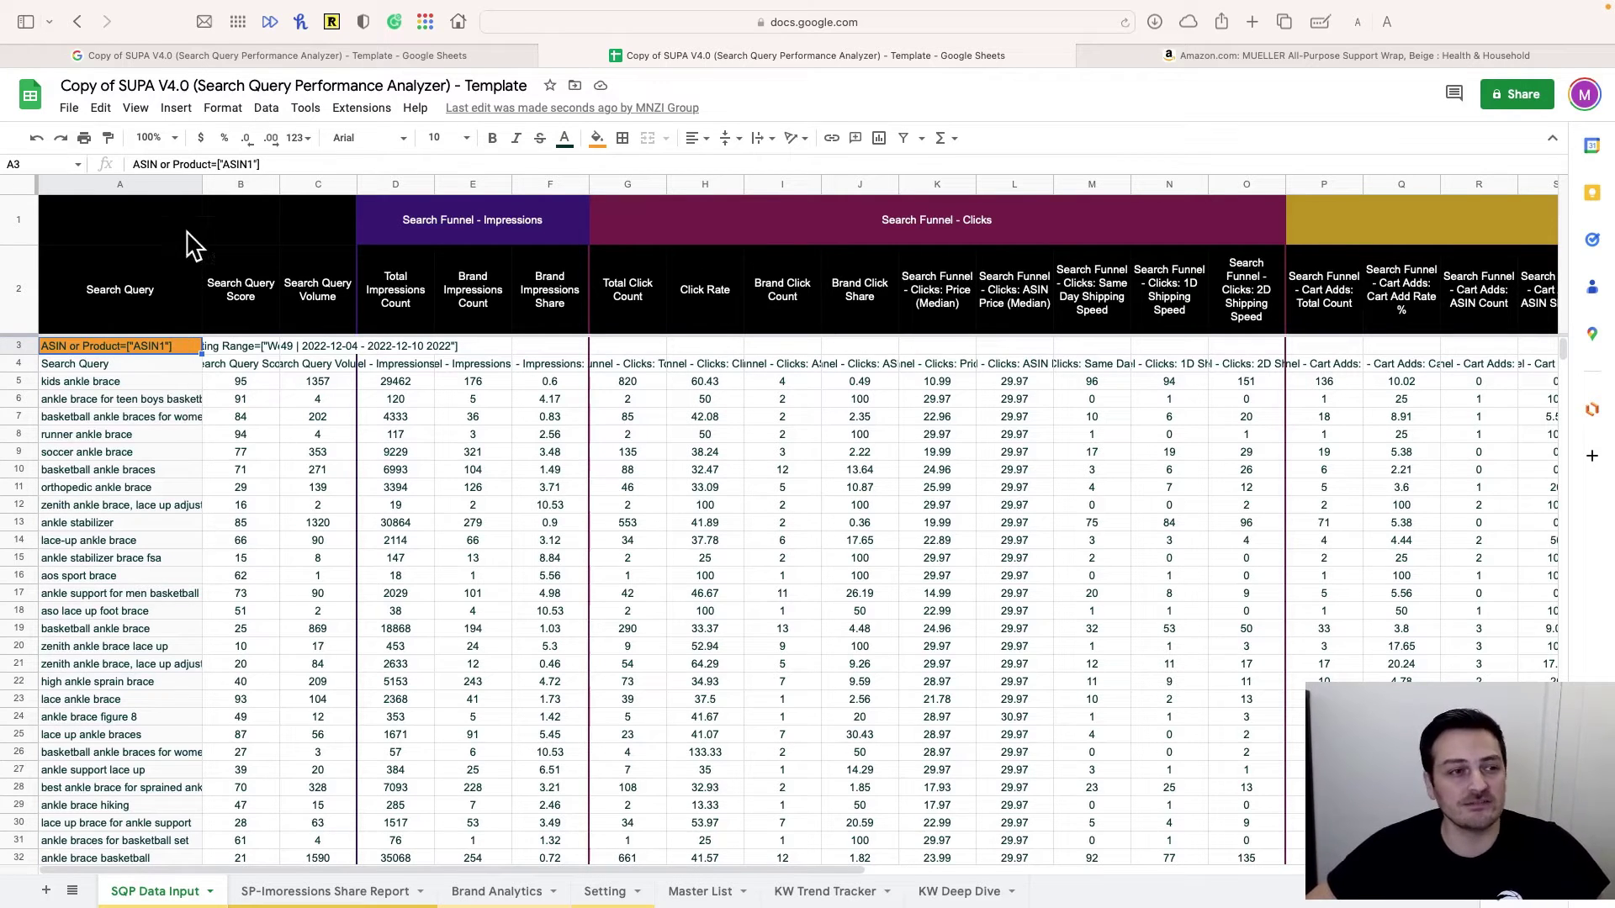
Step: Append the 2022_12_03 weekly search query CSV below the existing SQP Data Input rows
{"action": "left_click", "coordinate": [69, 108]}
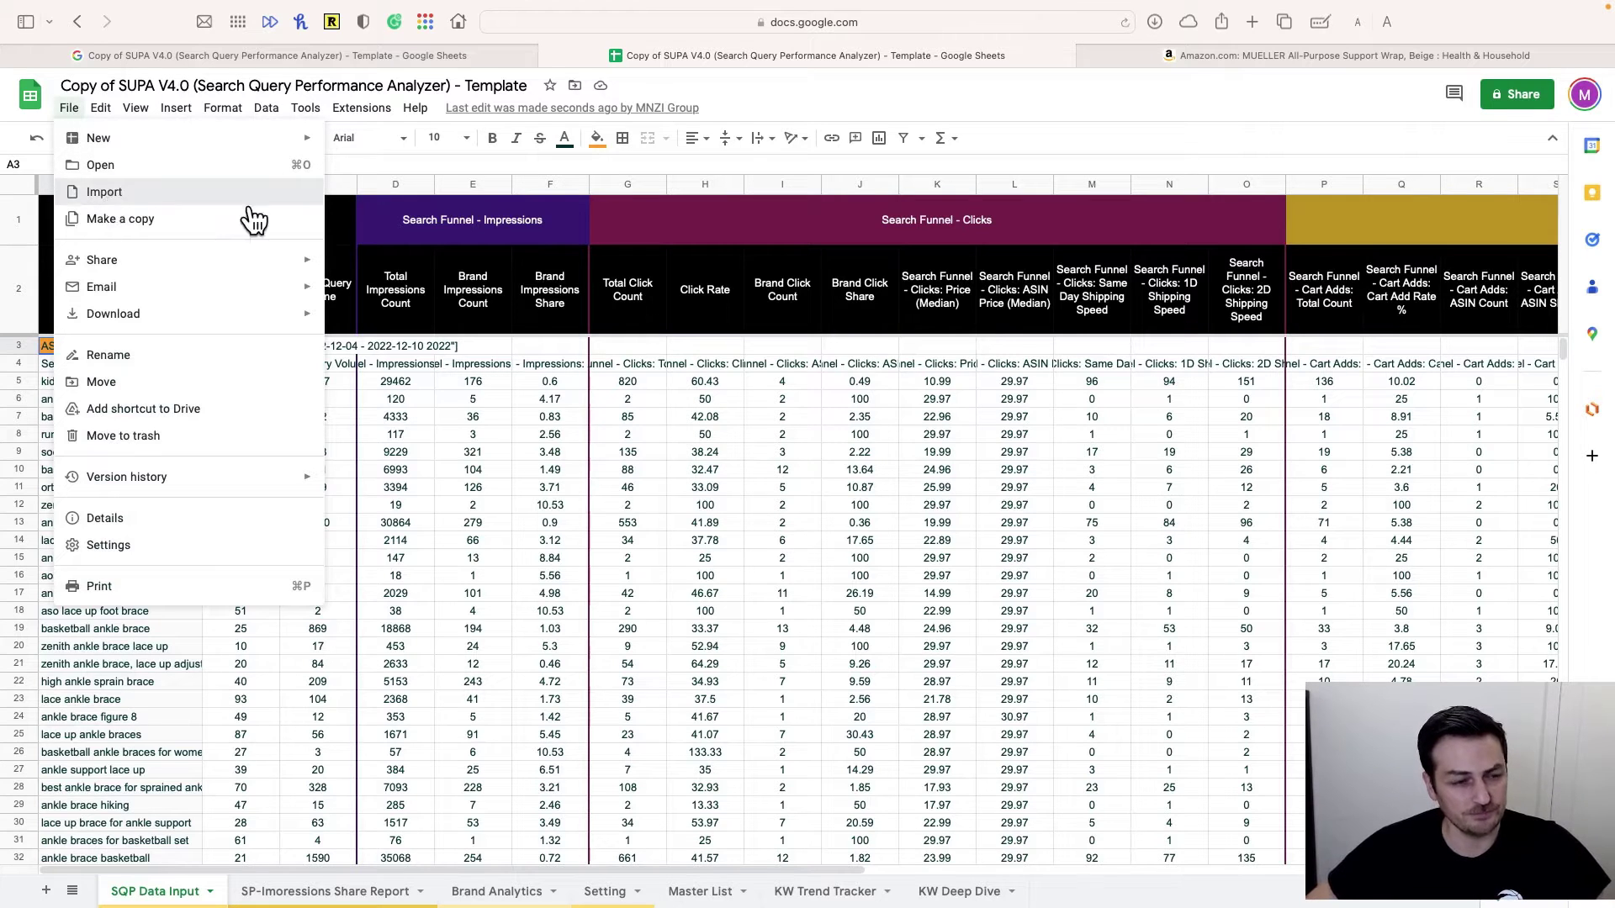
{"action": "left_click", "coordinate": [109, 197]}
{"action": "left_click", "coordinate": [705, 300]}
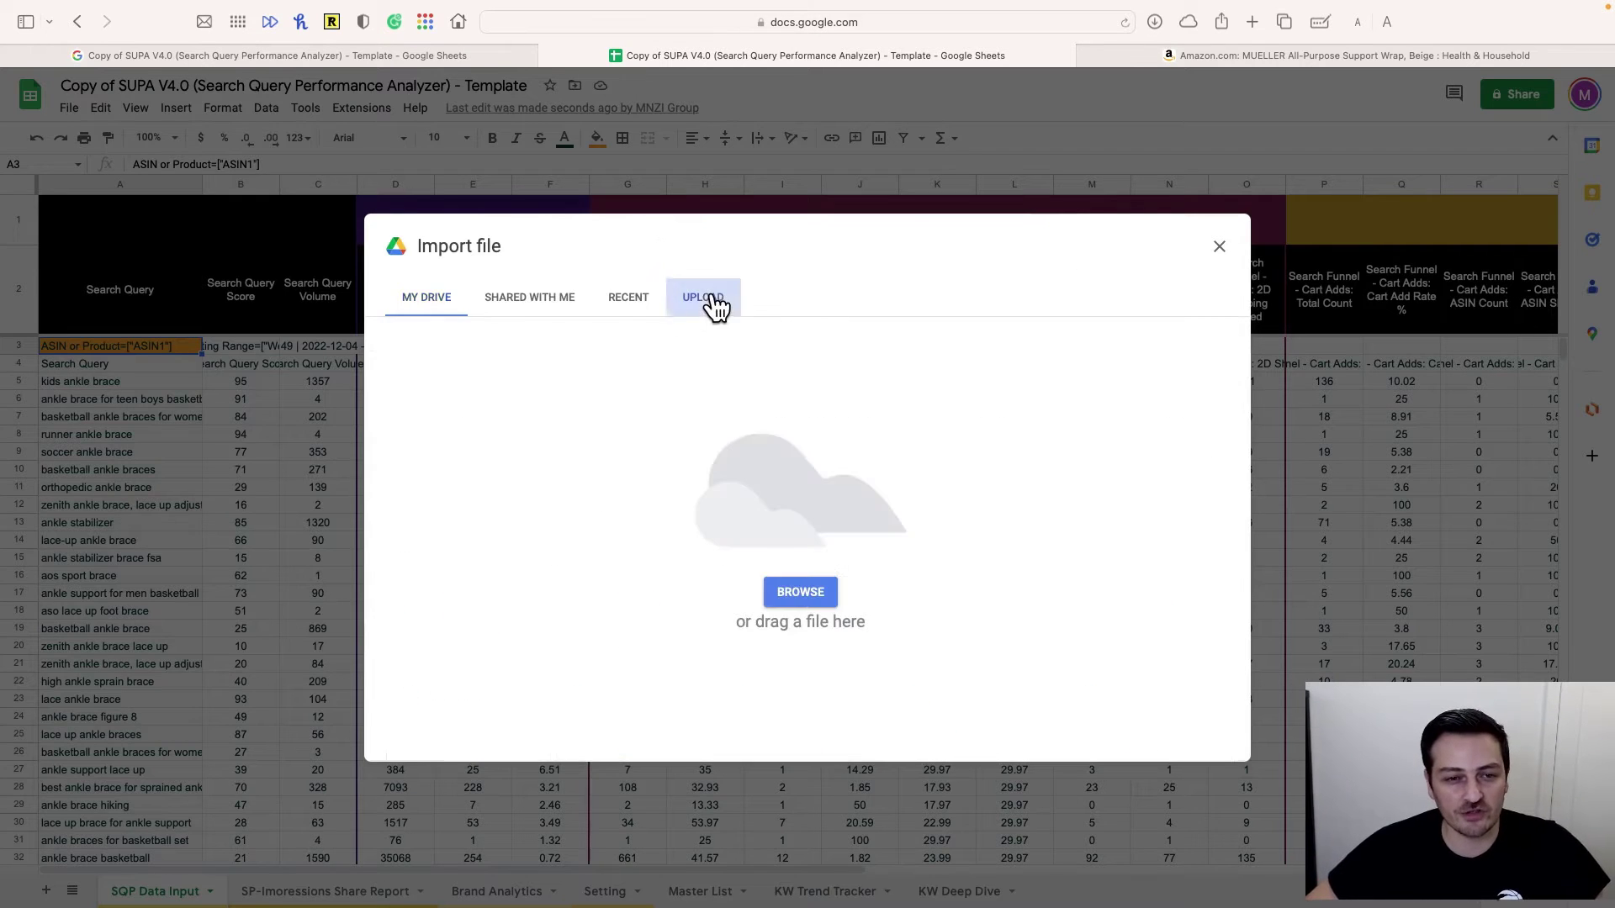
{"action": "left_click", "coordinate": [801, 594]}
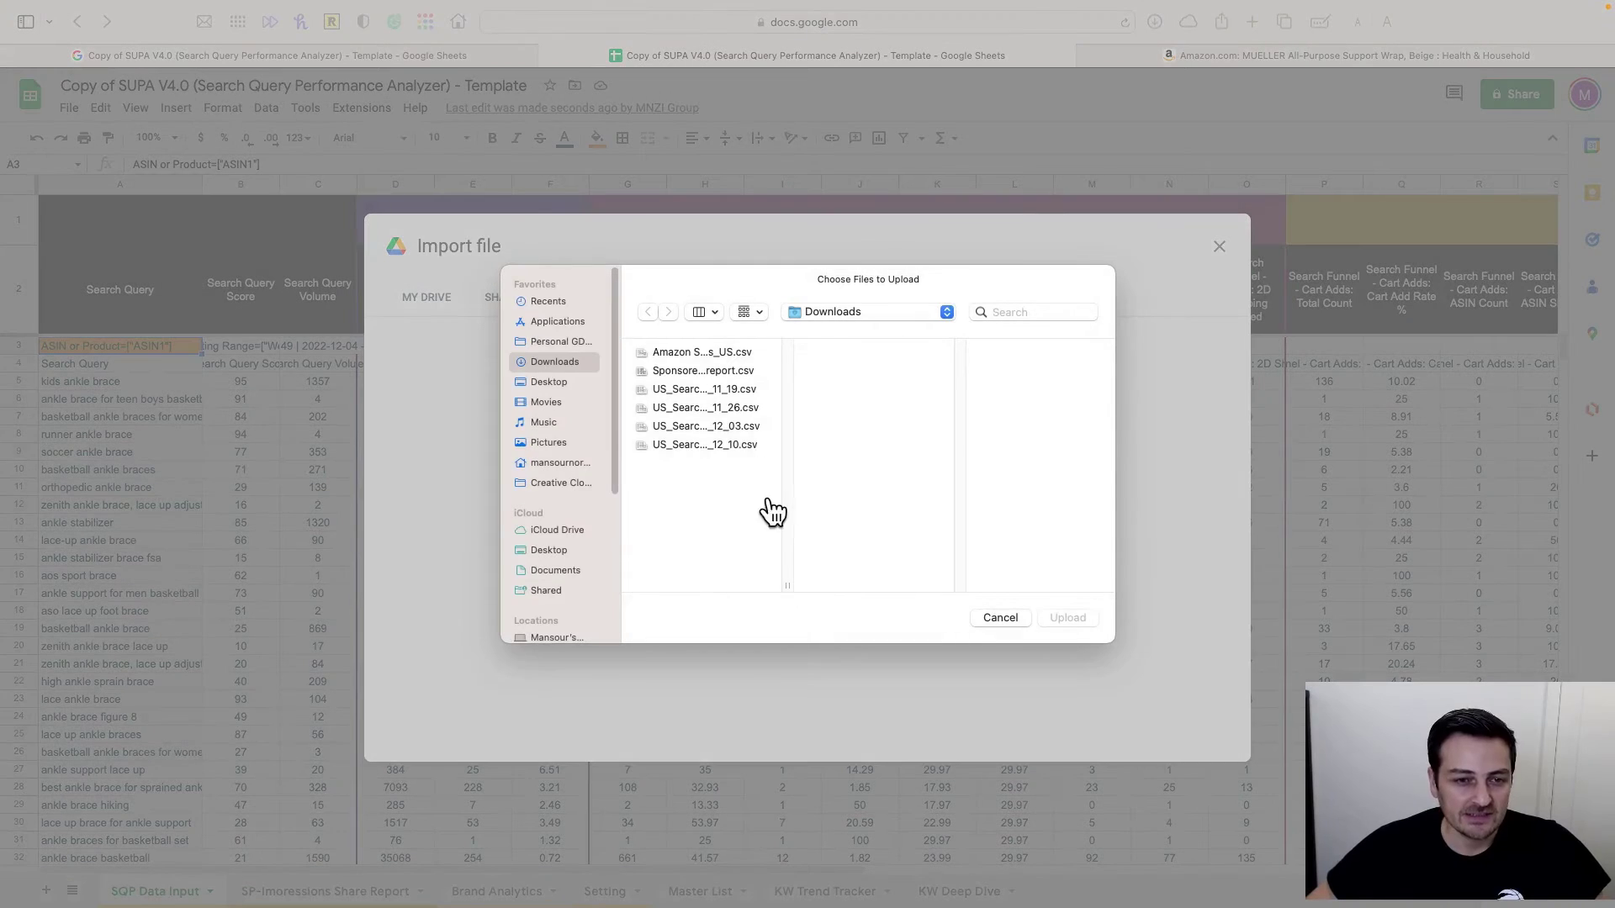
{"action": "double_click", "coordinate": [723, 429]}
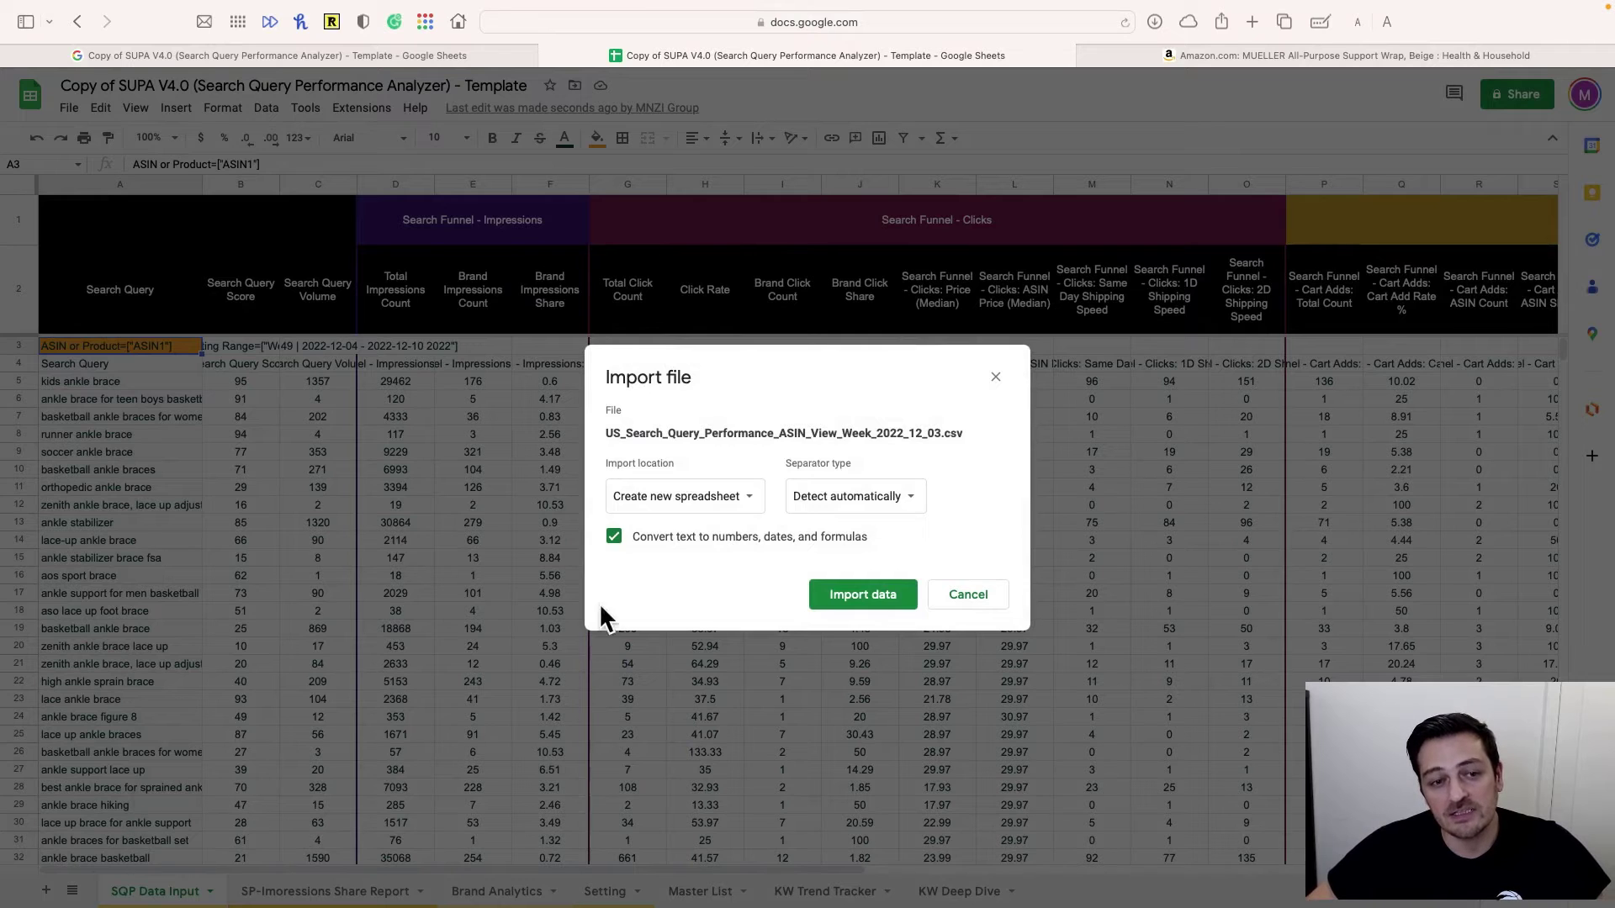
{"action": "left_click", "coordinate": [667, 515]}
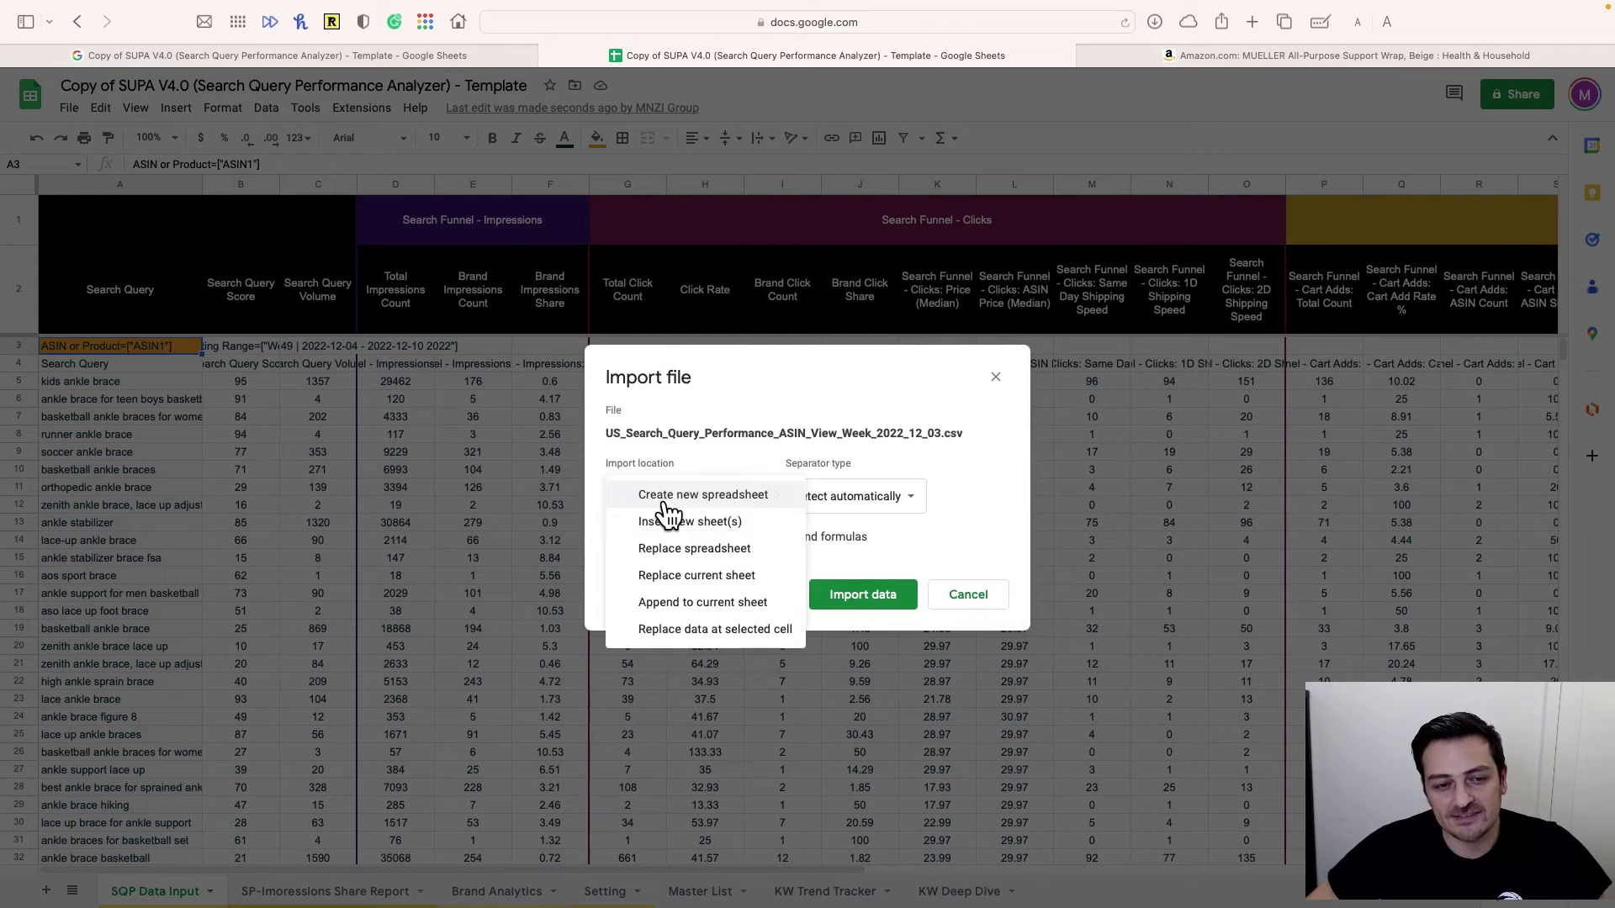
{"action": "left_click", "coordinate": [690, 603]}
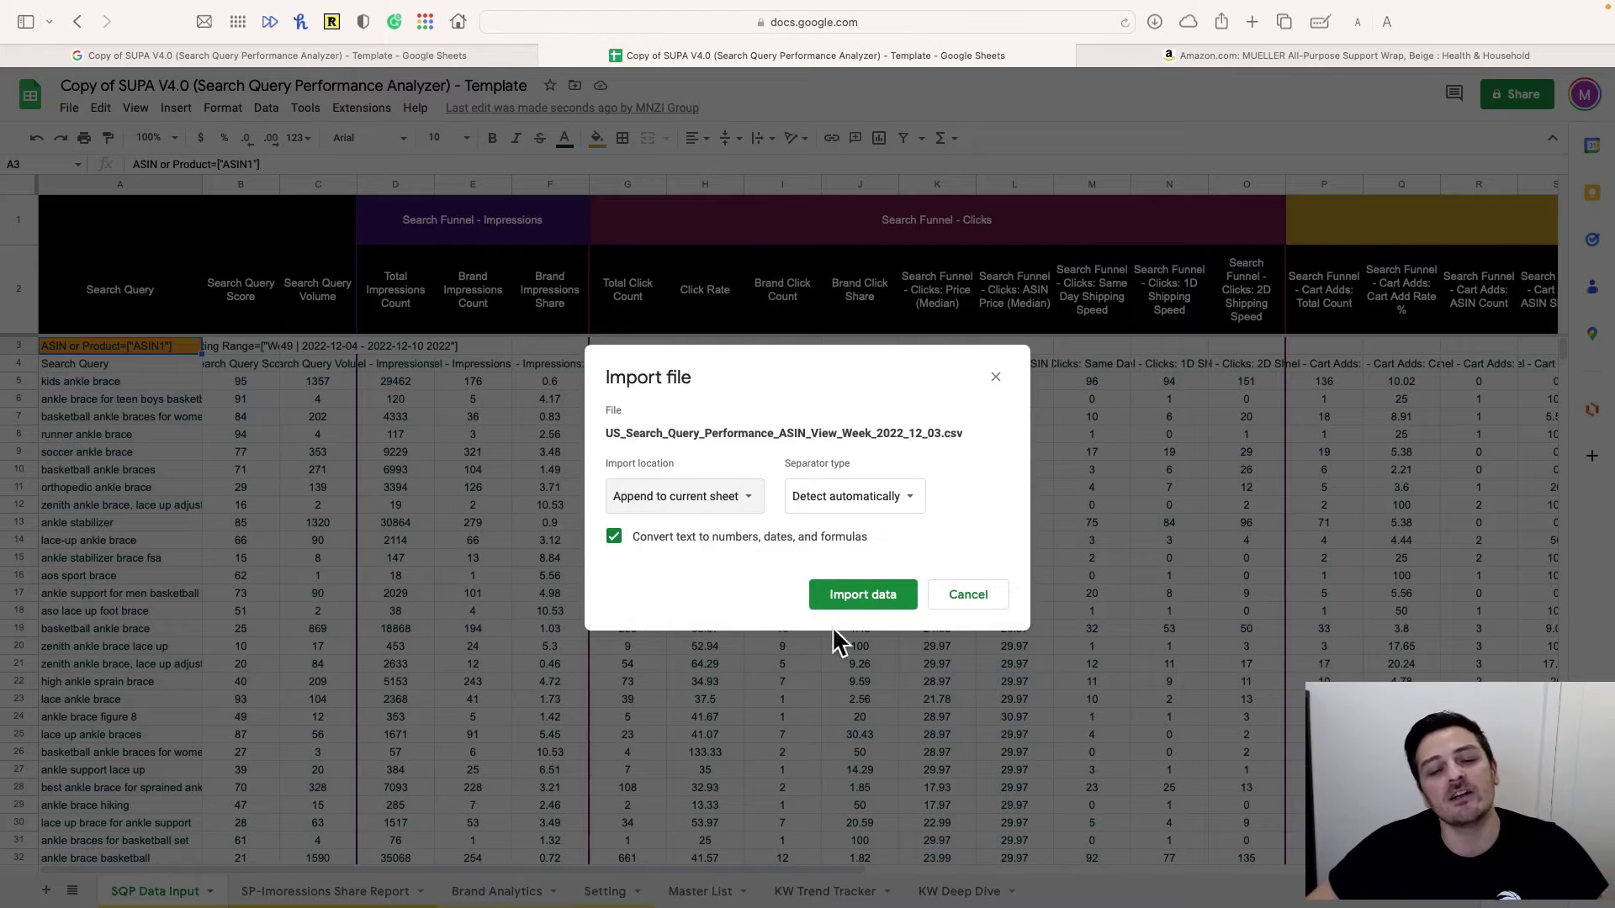
{"action": "left_click", "coordinate": [871, 596]}
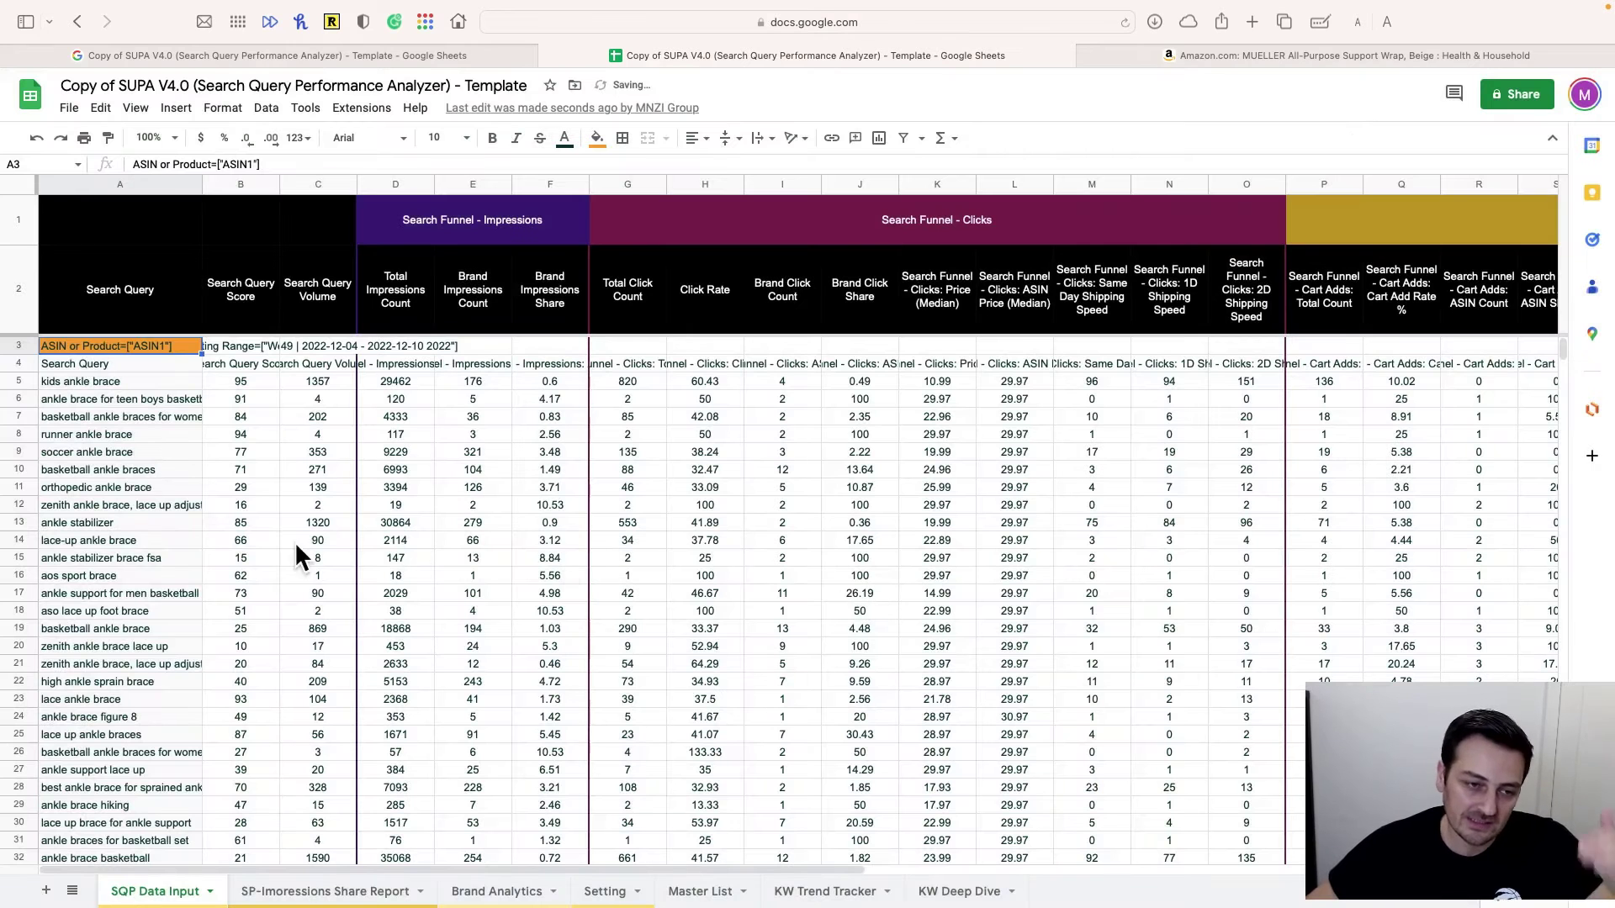
Step: Append the 2022_11_26 weekly search query CSV to the current sheet
{"action": "left_click", "coordinate": [70, 108]}
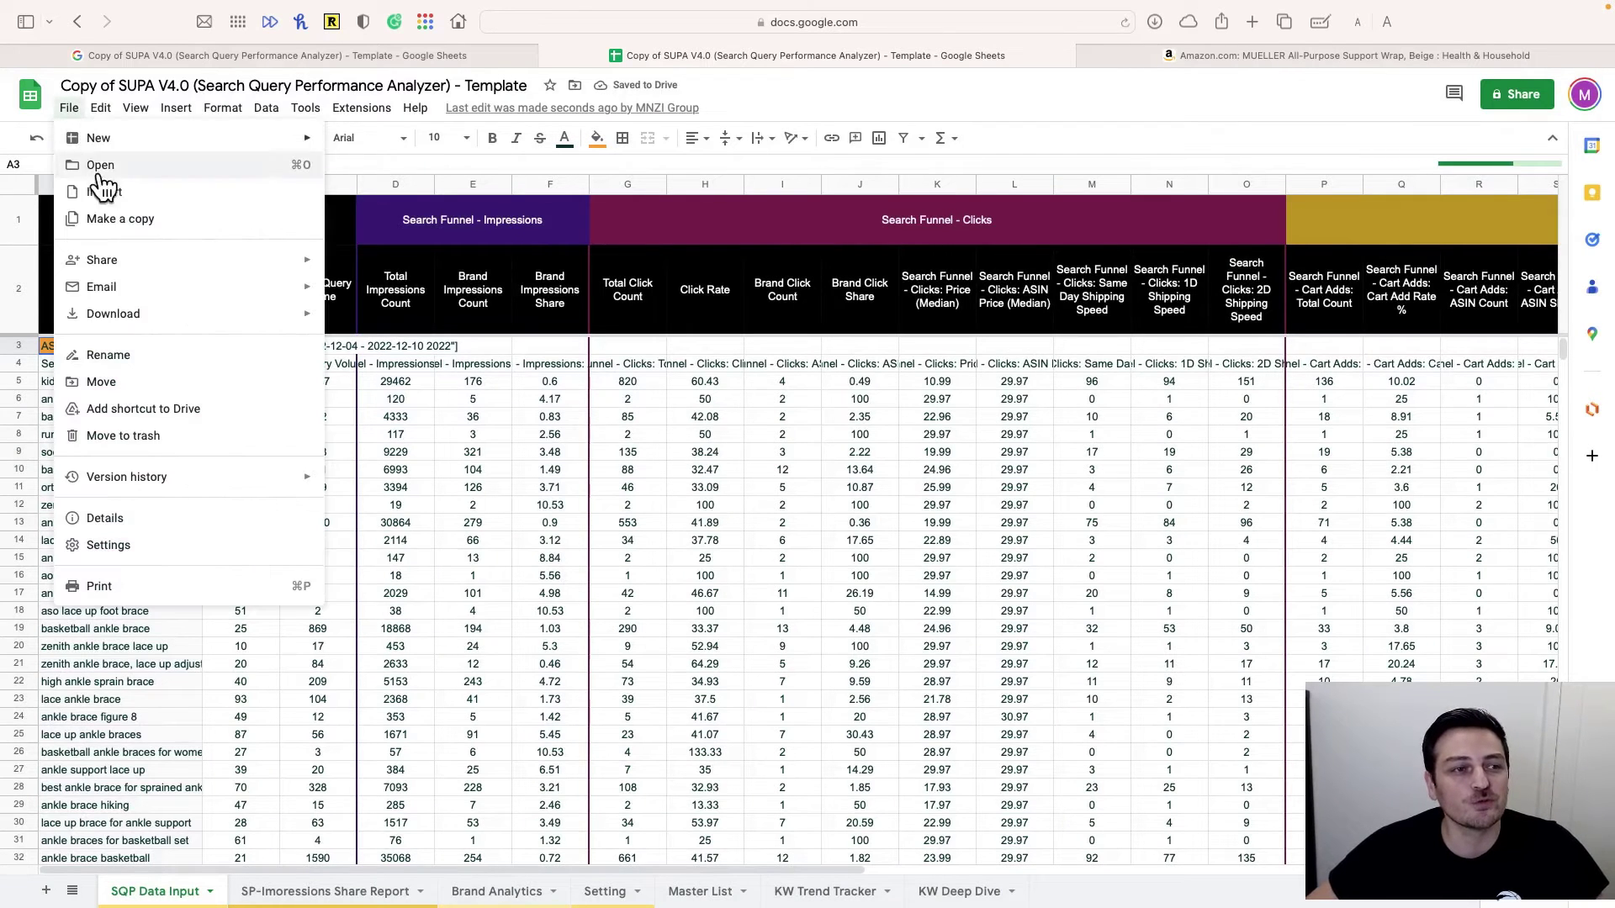
{"action": "left_click", "coordinate": [105, 200]}
{"action": "left_click", "coordinate": [703, 299]}
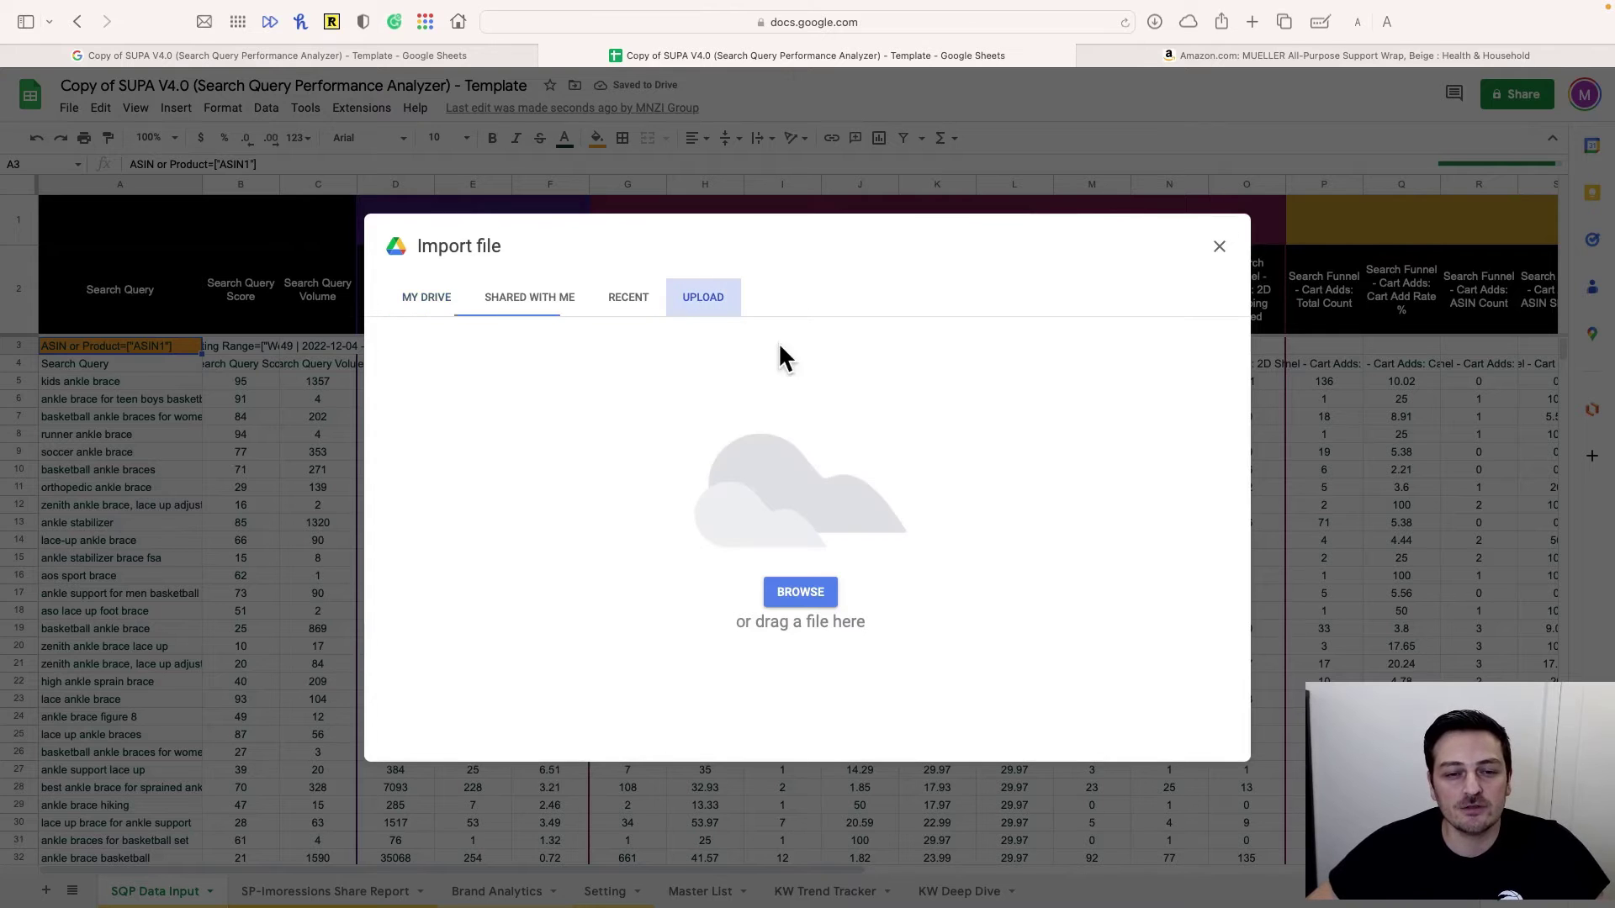
{"action": "left_click", "coordinate": [812, 597]}
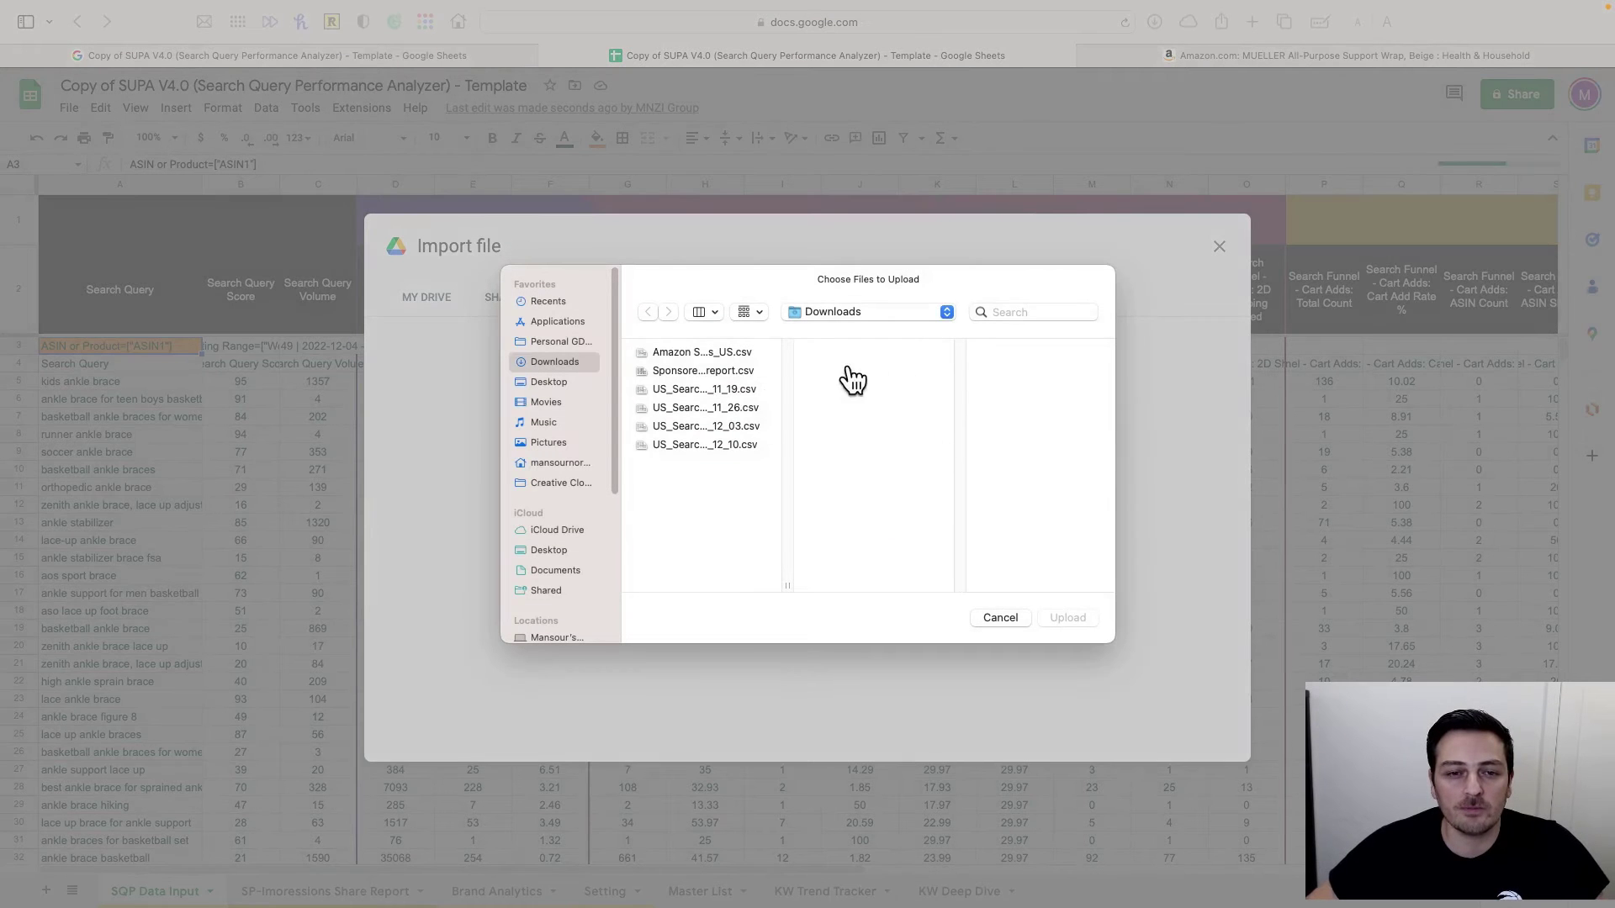
{"action": "double_click", "coordinate": [707, 405]}
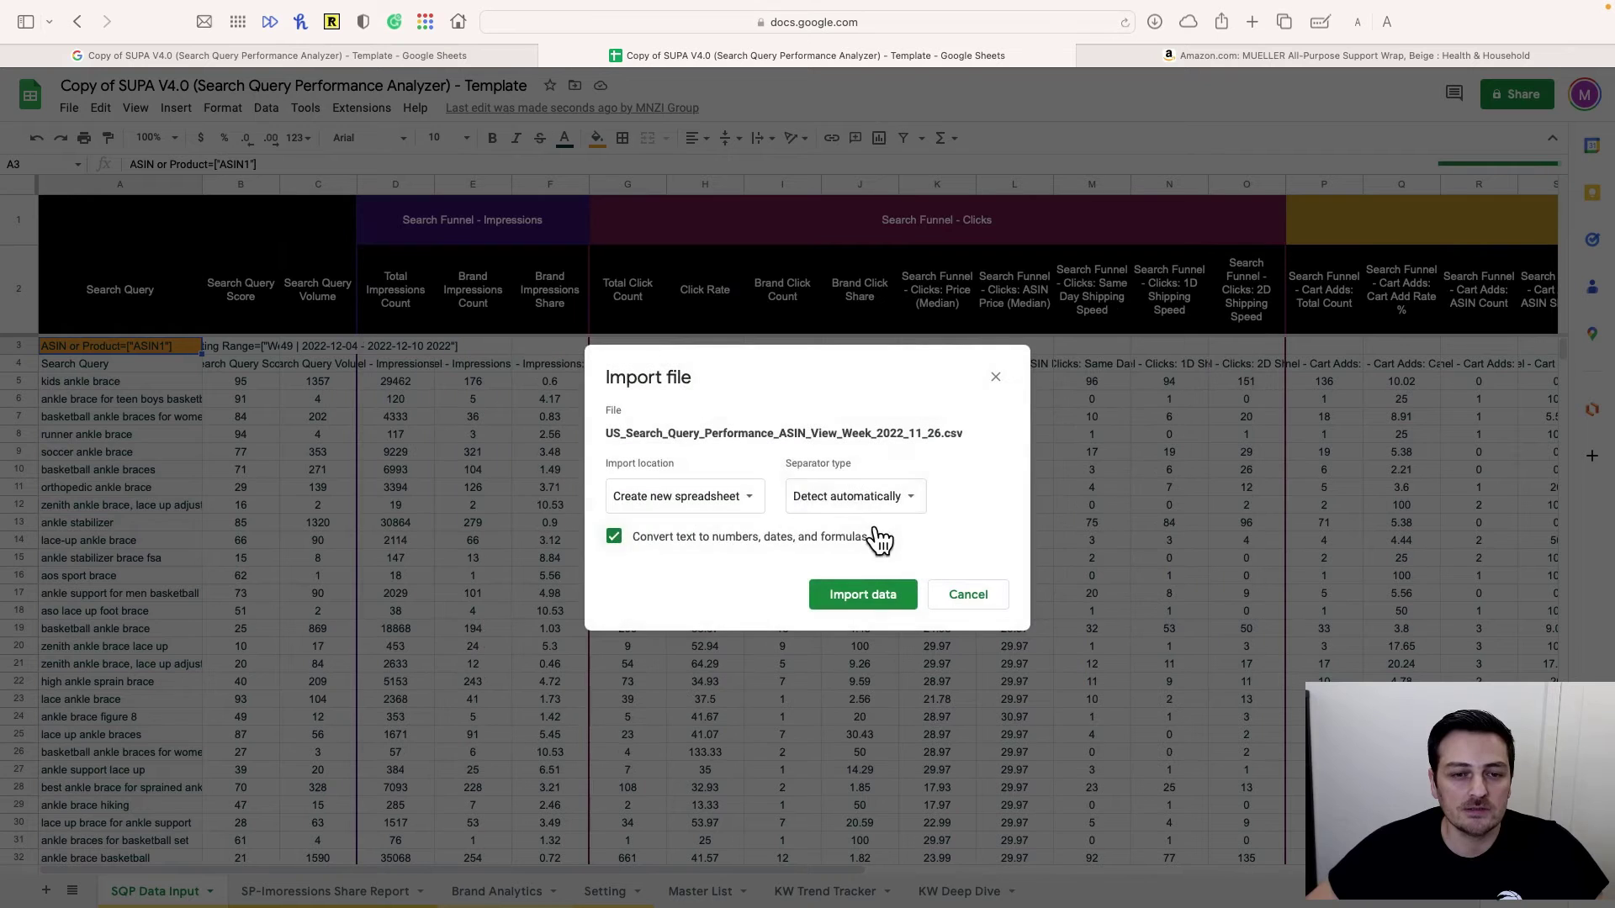
{"action": "left_click", "coordinate": [707, 498]}
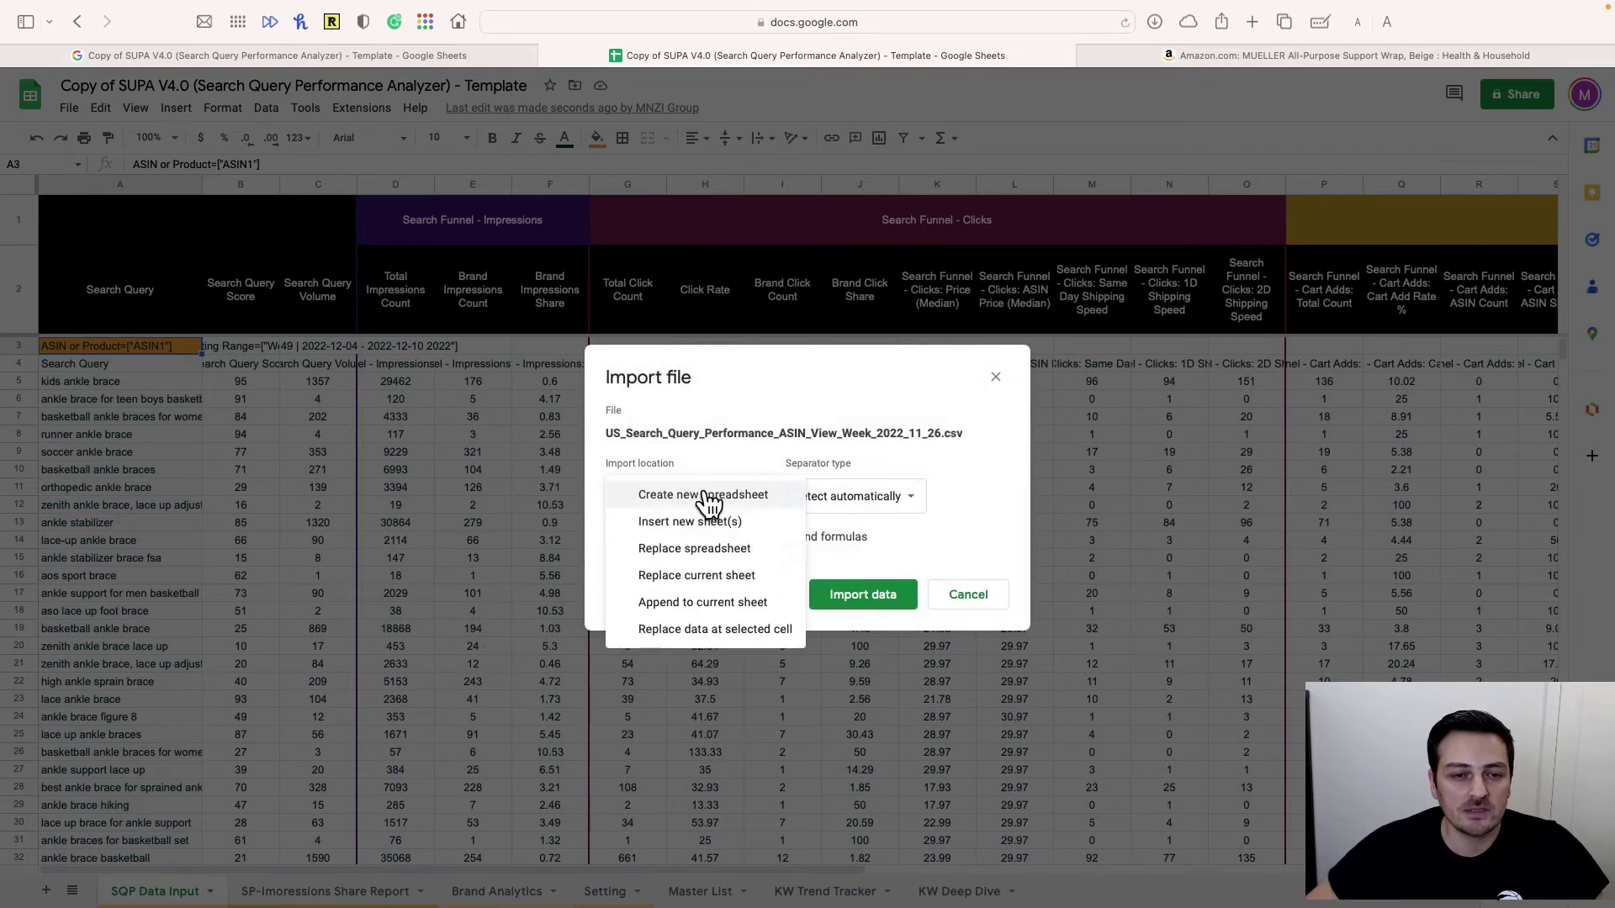
{"action": "left_click", "coordinate": [711, 603]}
{"action": "left_click", "coordinate": [865, 595]}
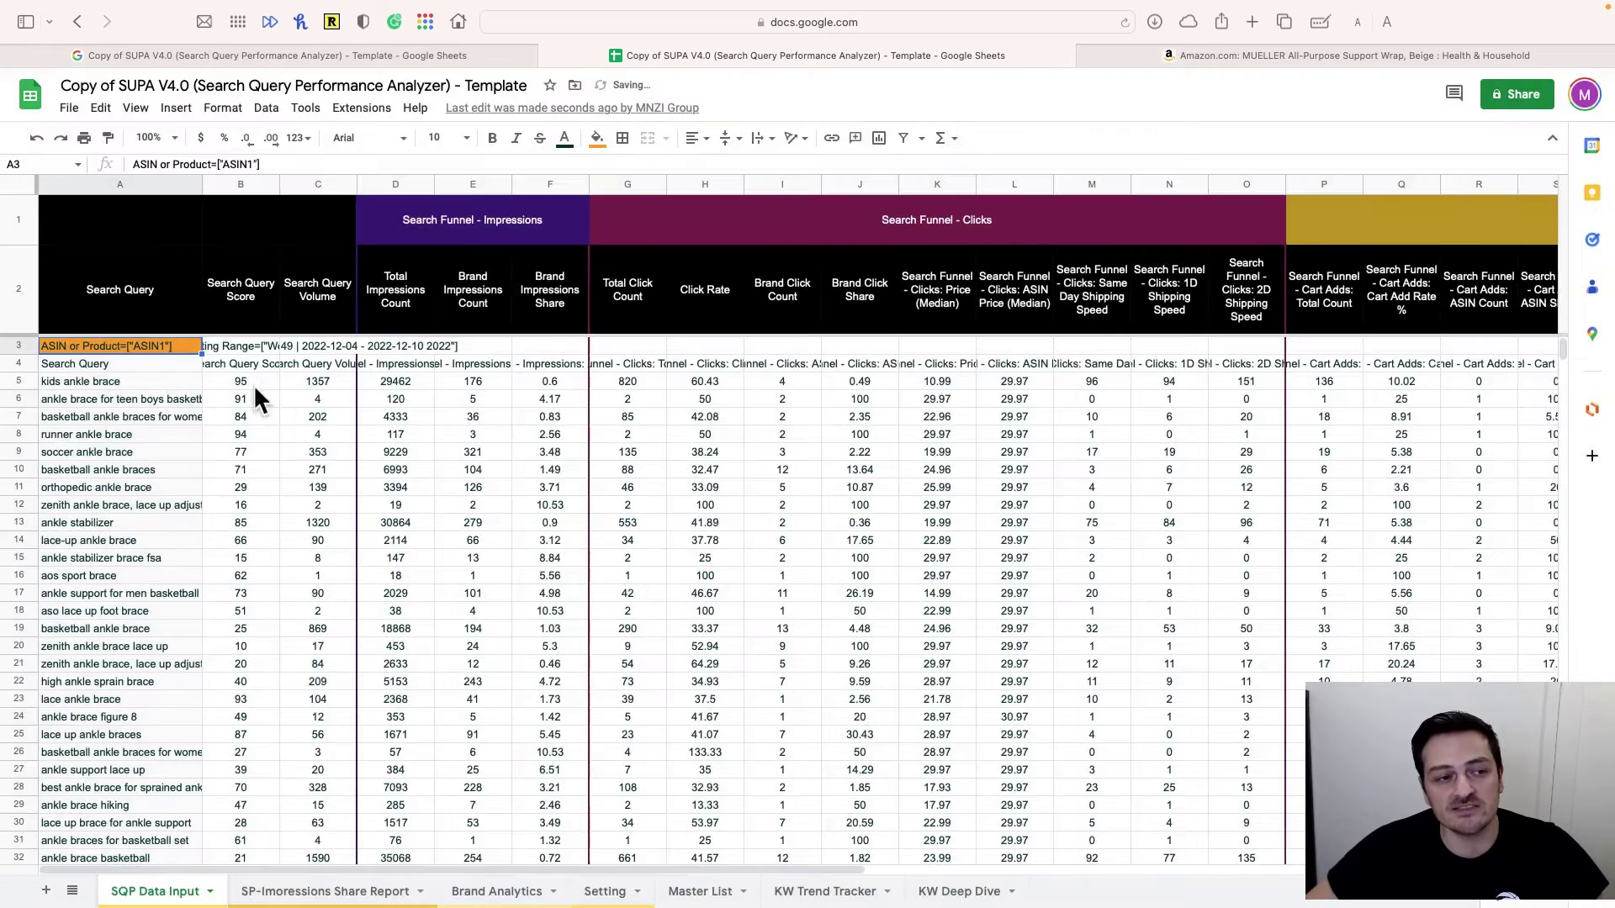
Step: Append the 2022_11_19 weekly search query CSV to the current sheet
{"action": "left_click", "coordinate": [69, 108]}
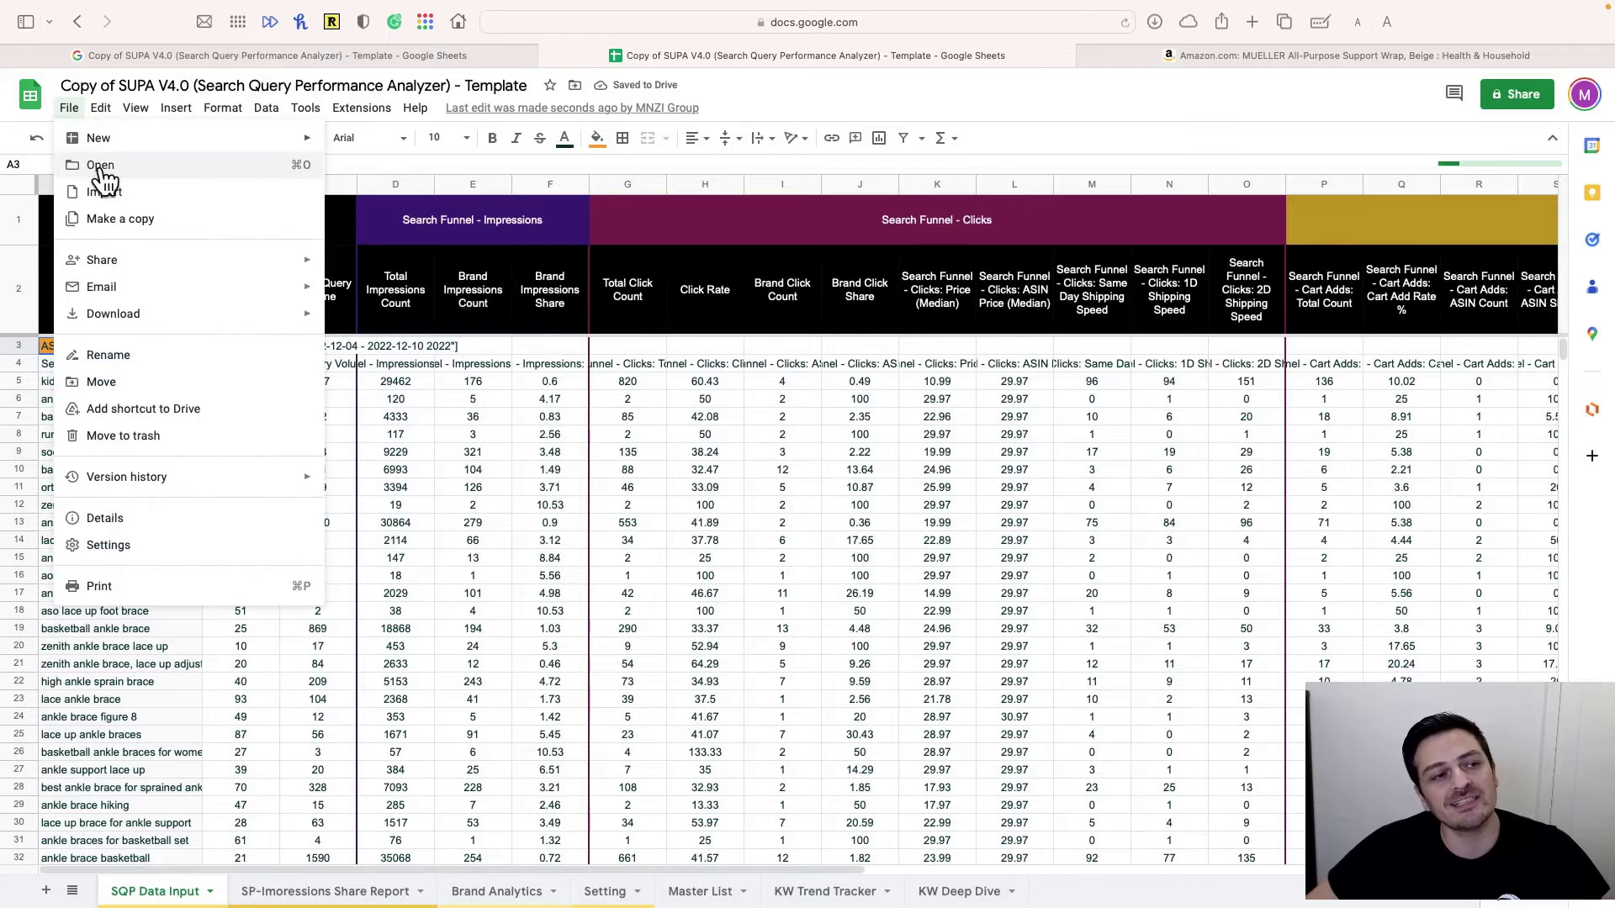
{"action": "left_click", "coordinate": [132, 200]}
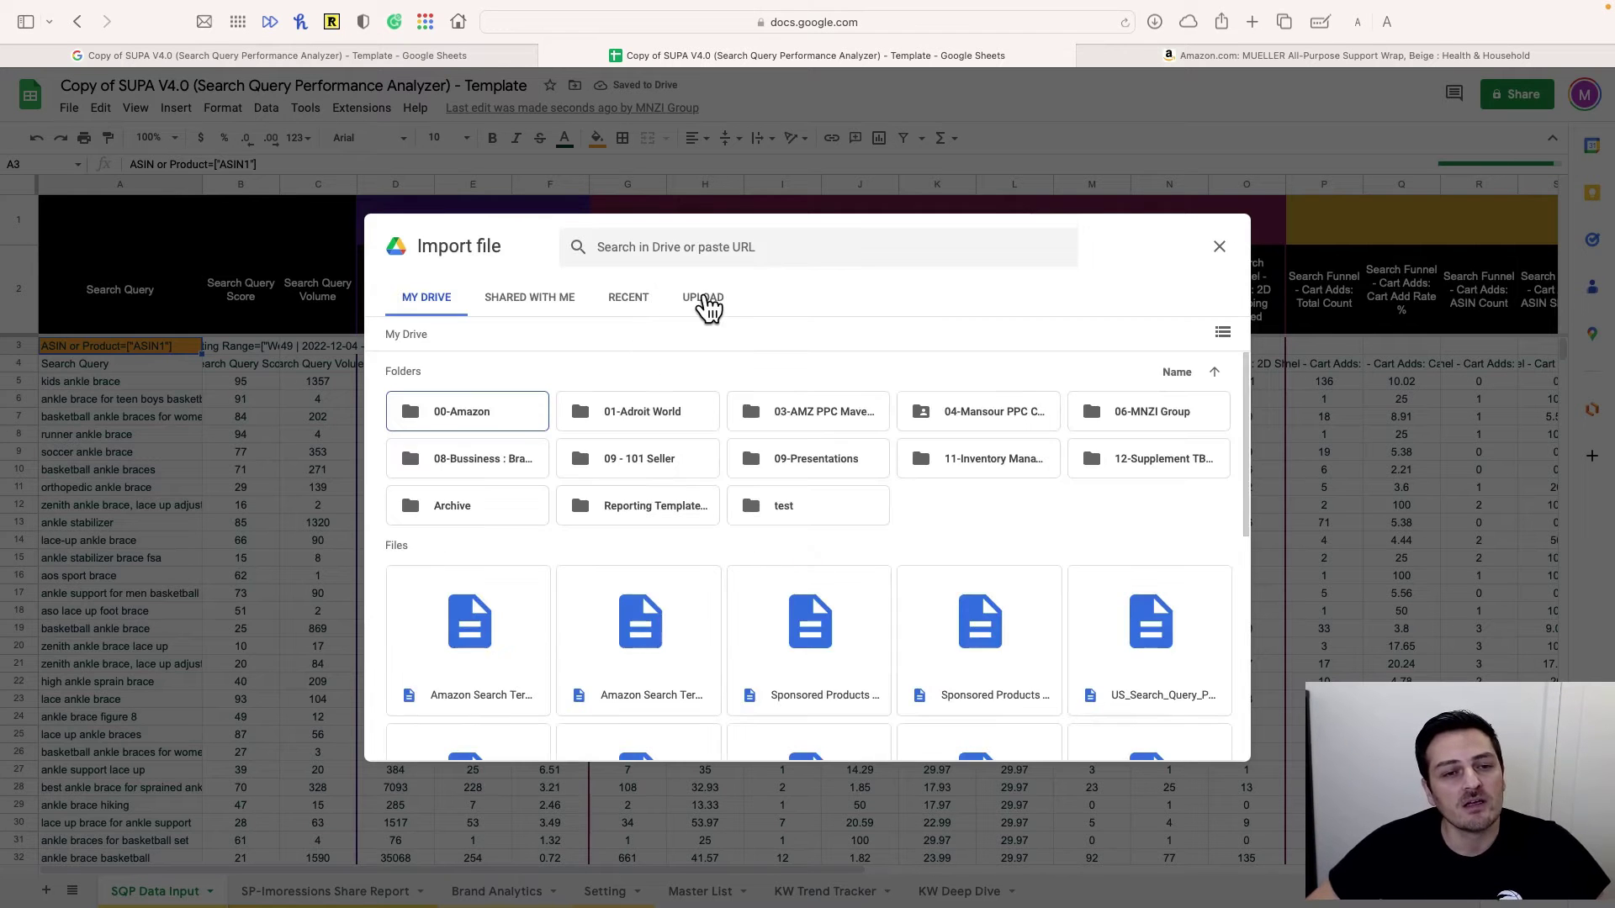
{"action": "left_click", "coordinate": [703, 301]}
{"action": "left_click", "coordinate": [820, 597]}
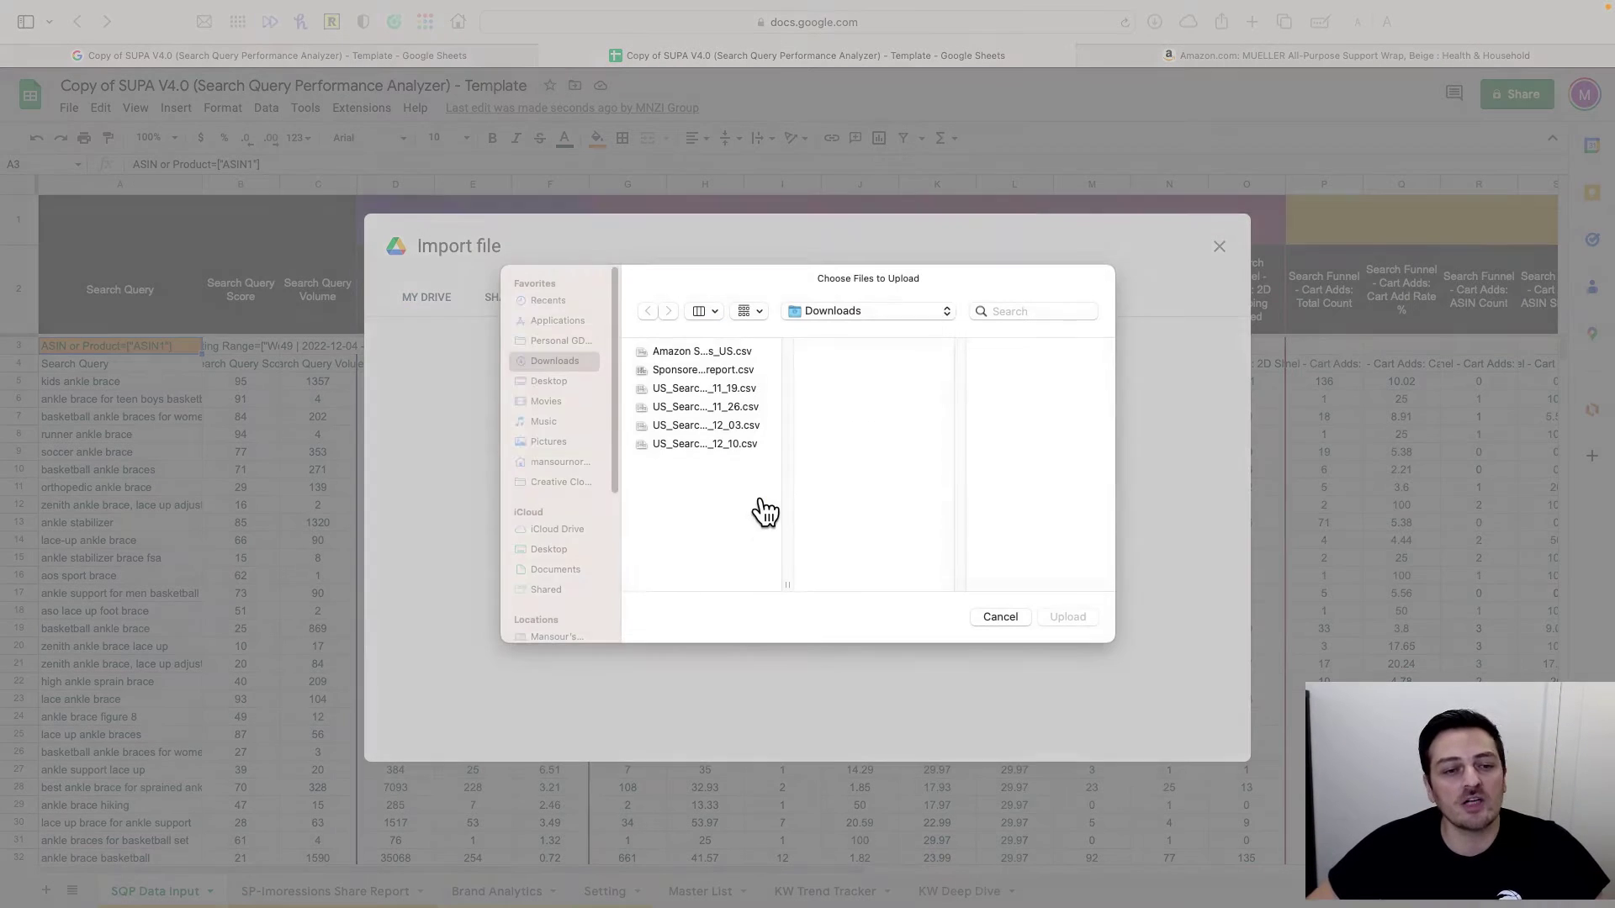
{"action": "left_click", "coordinate": [725, 389]}
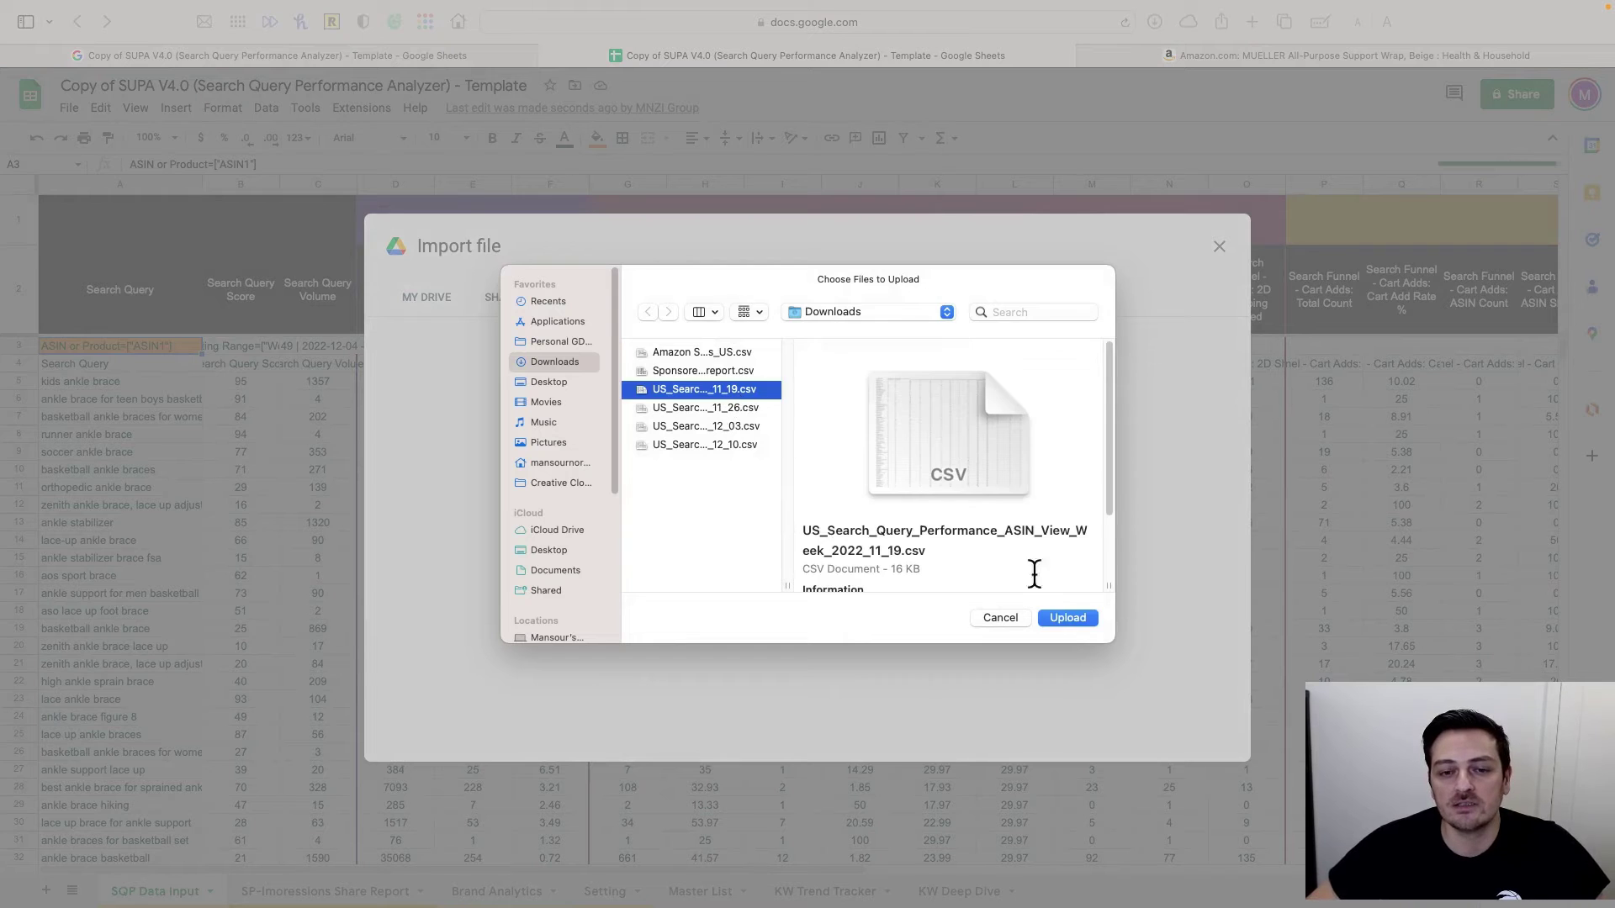
{"action": "left_click", "coordinate": [1066, 619]}
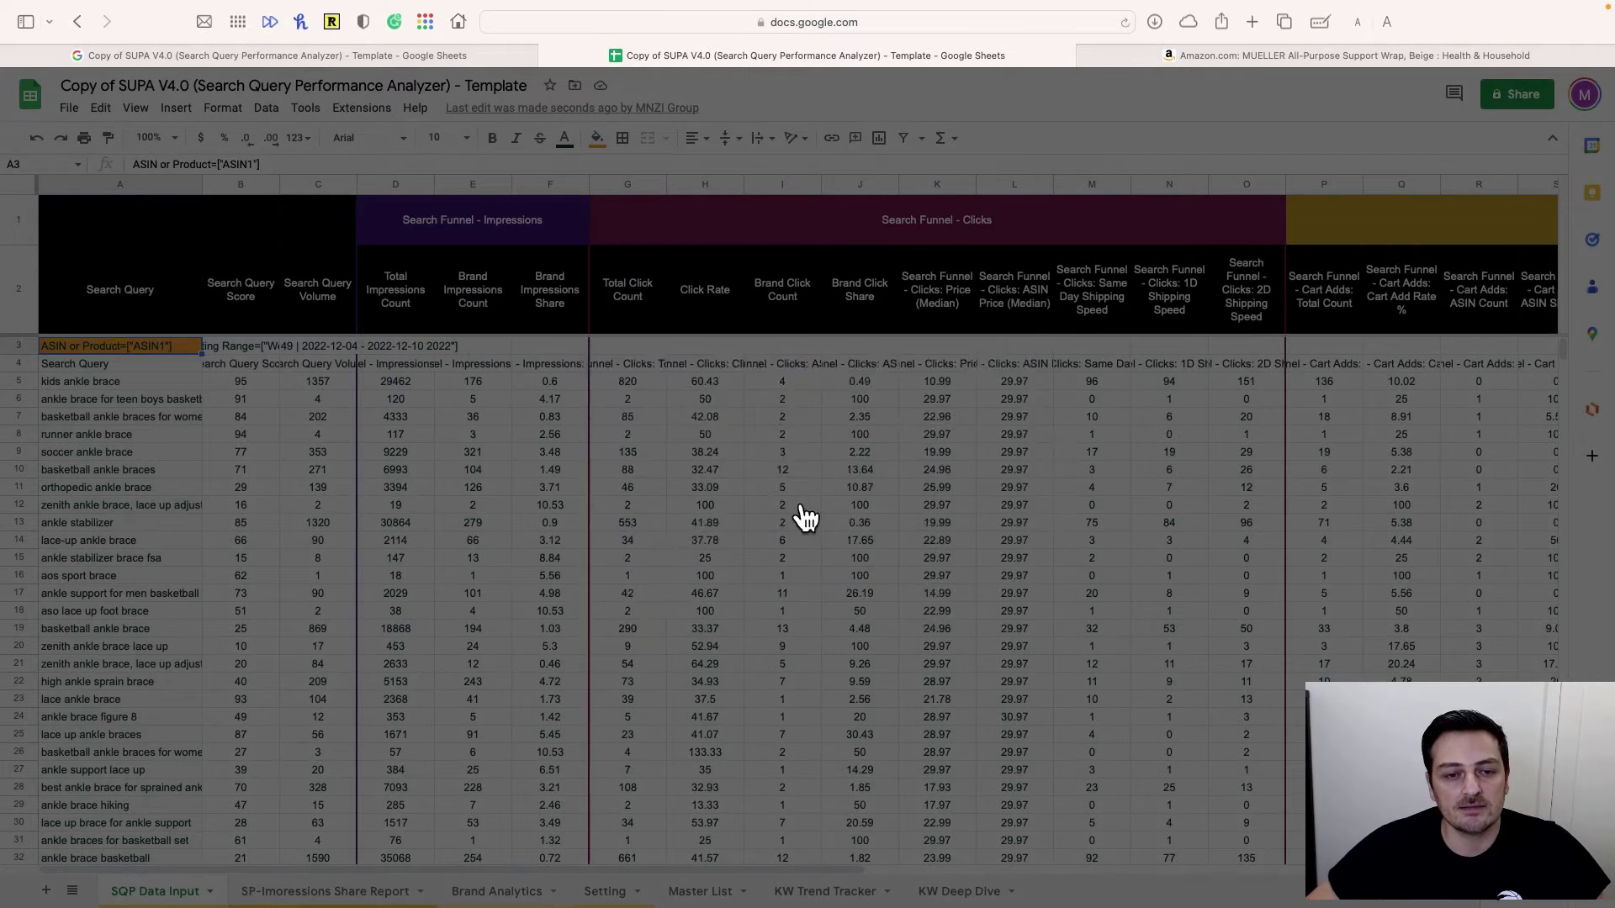
{"action": "left_click", "coordinate": [705, 505]}
{"action": "left_click", "coordinate": [717, 632]}
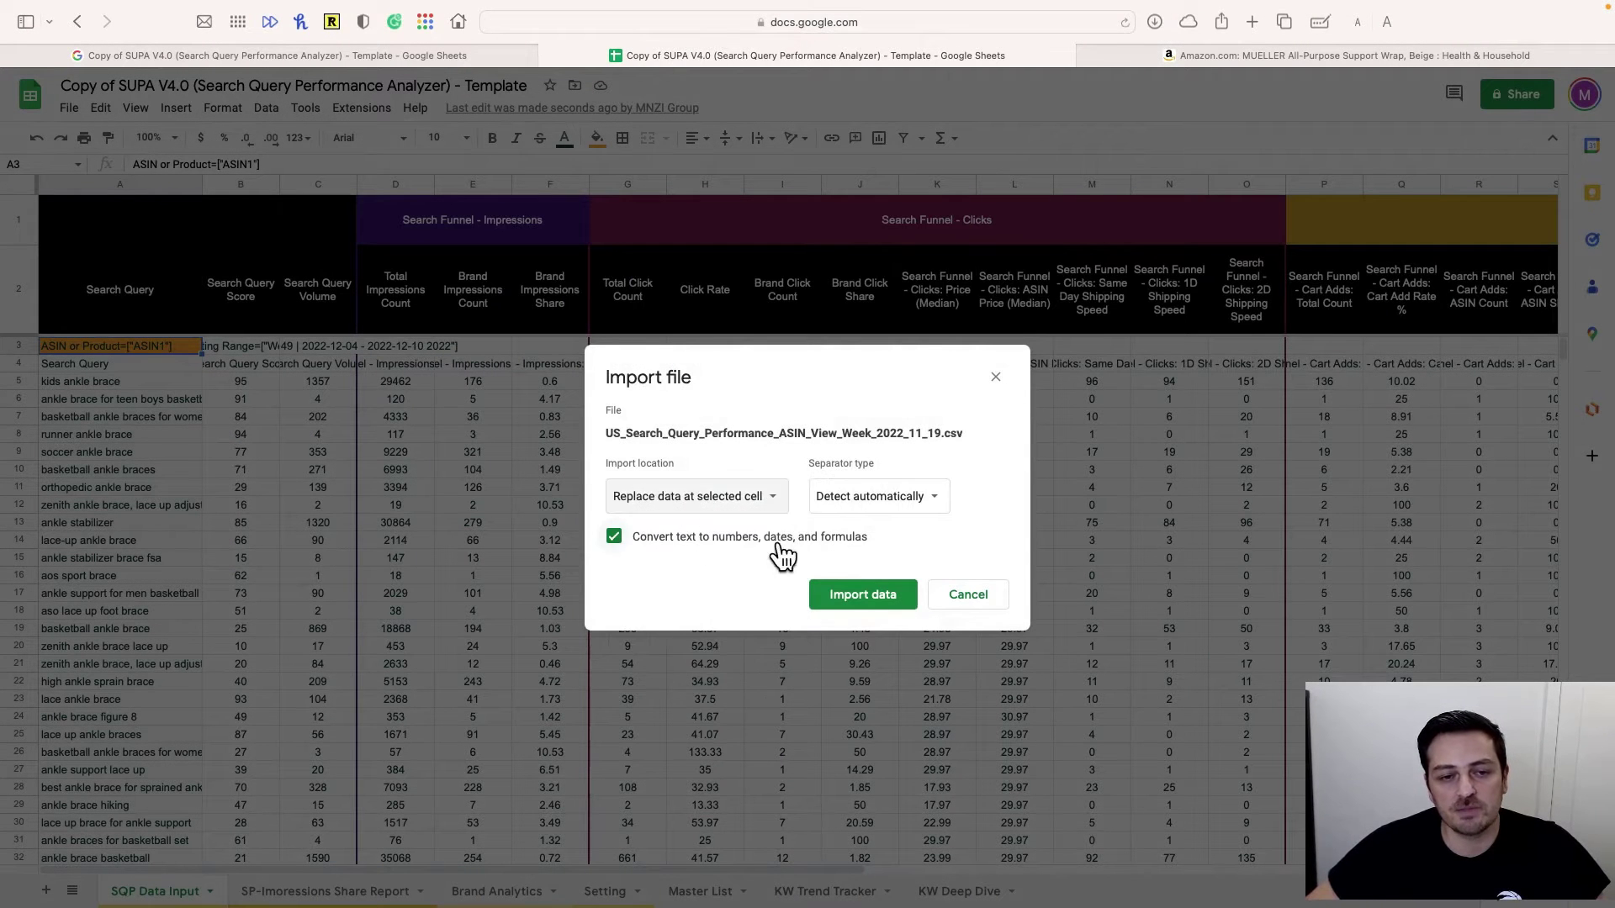
{"action": "left_click", "coordinate": [867, 599]}
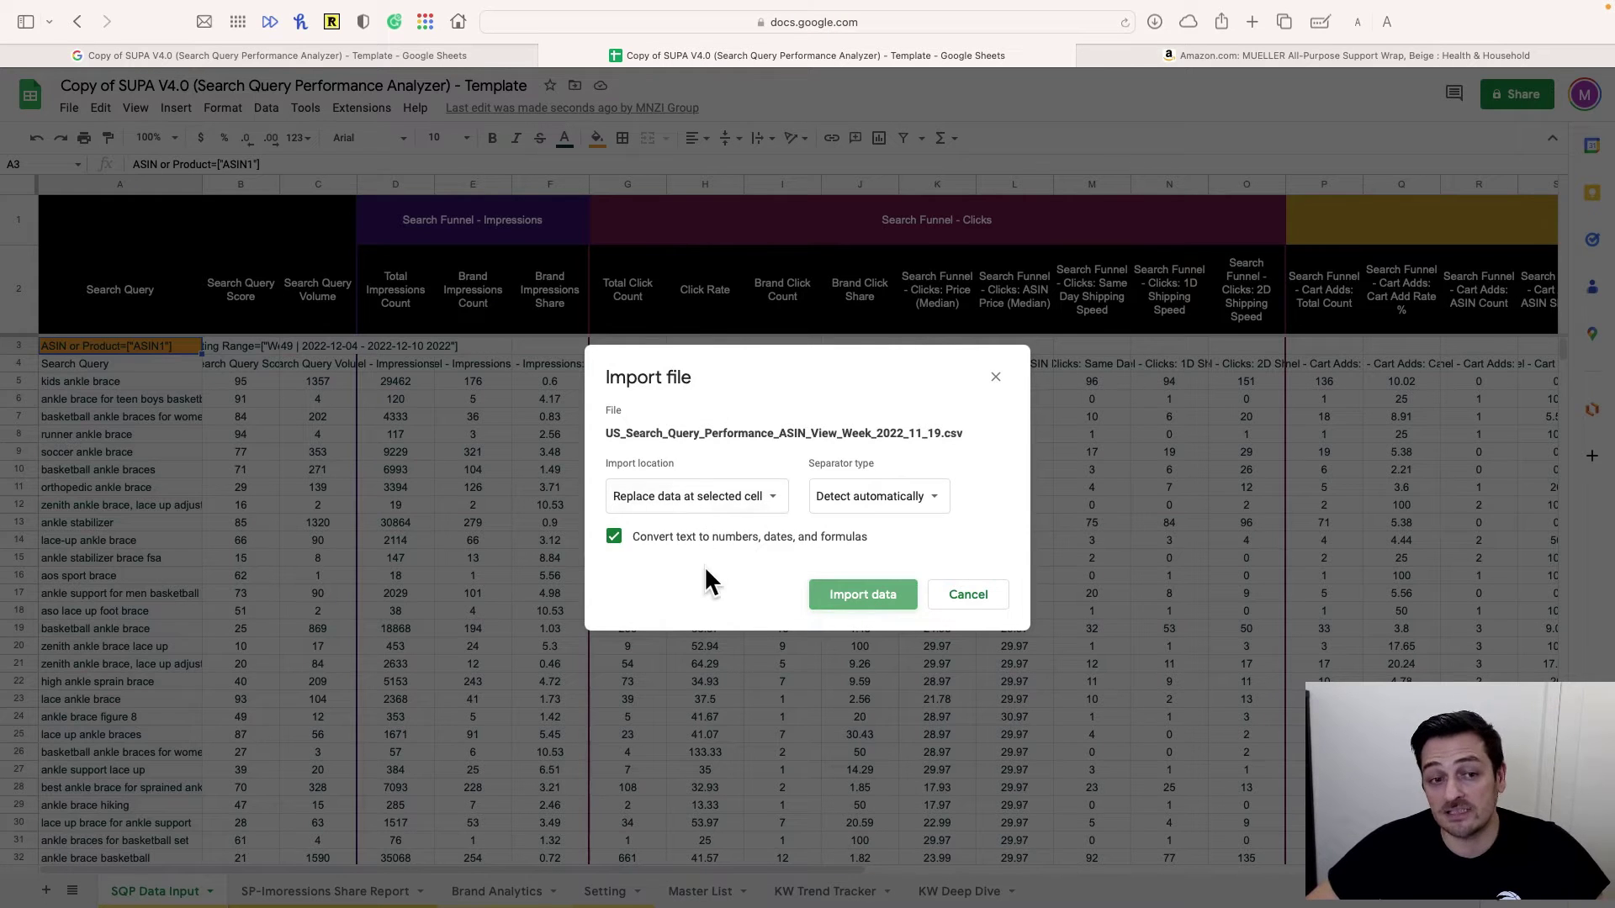
{"action": "left_click", "coordinate": [717, 505]}
{"action": "left_click", "coordinate": [700, 467]}
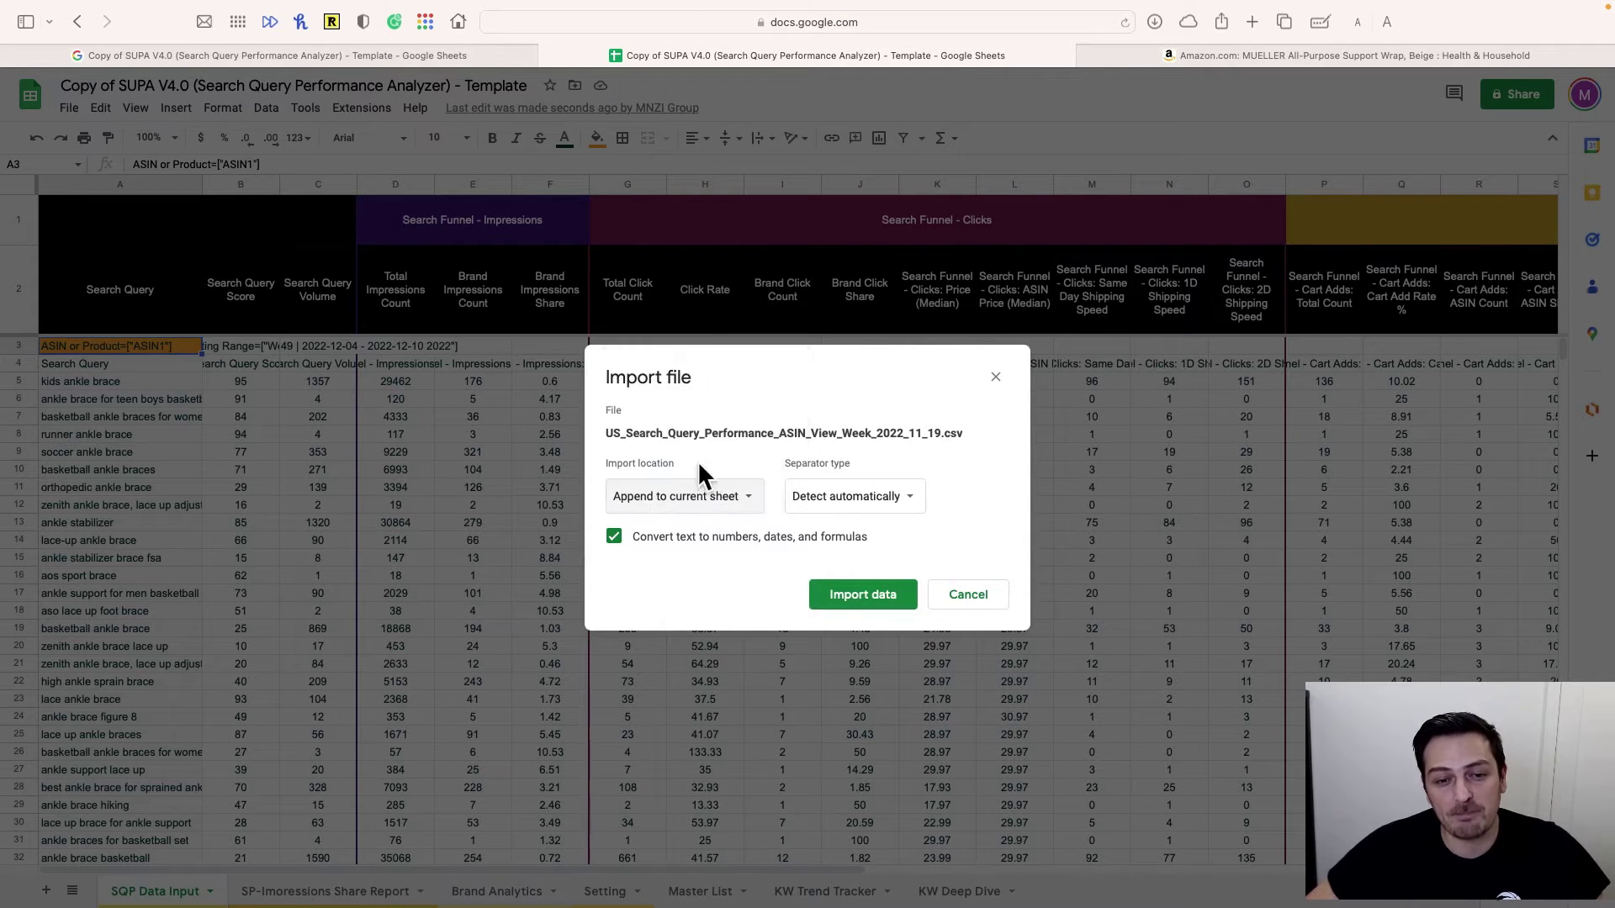
{"action": "left_click", "coordinate": [854, 604]}
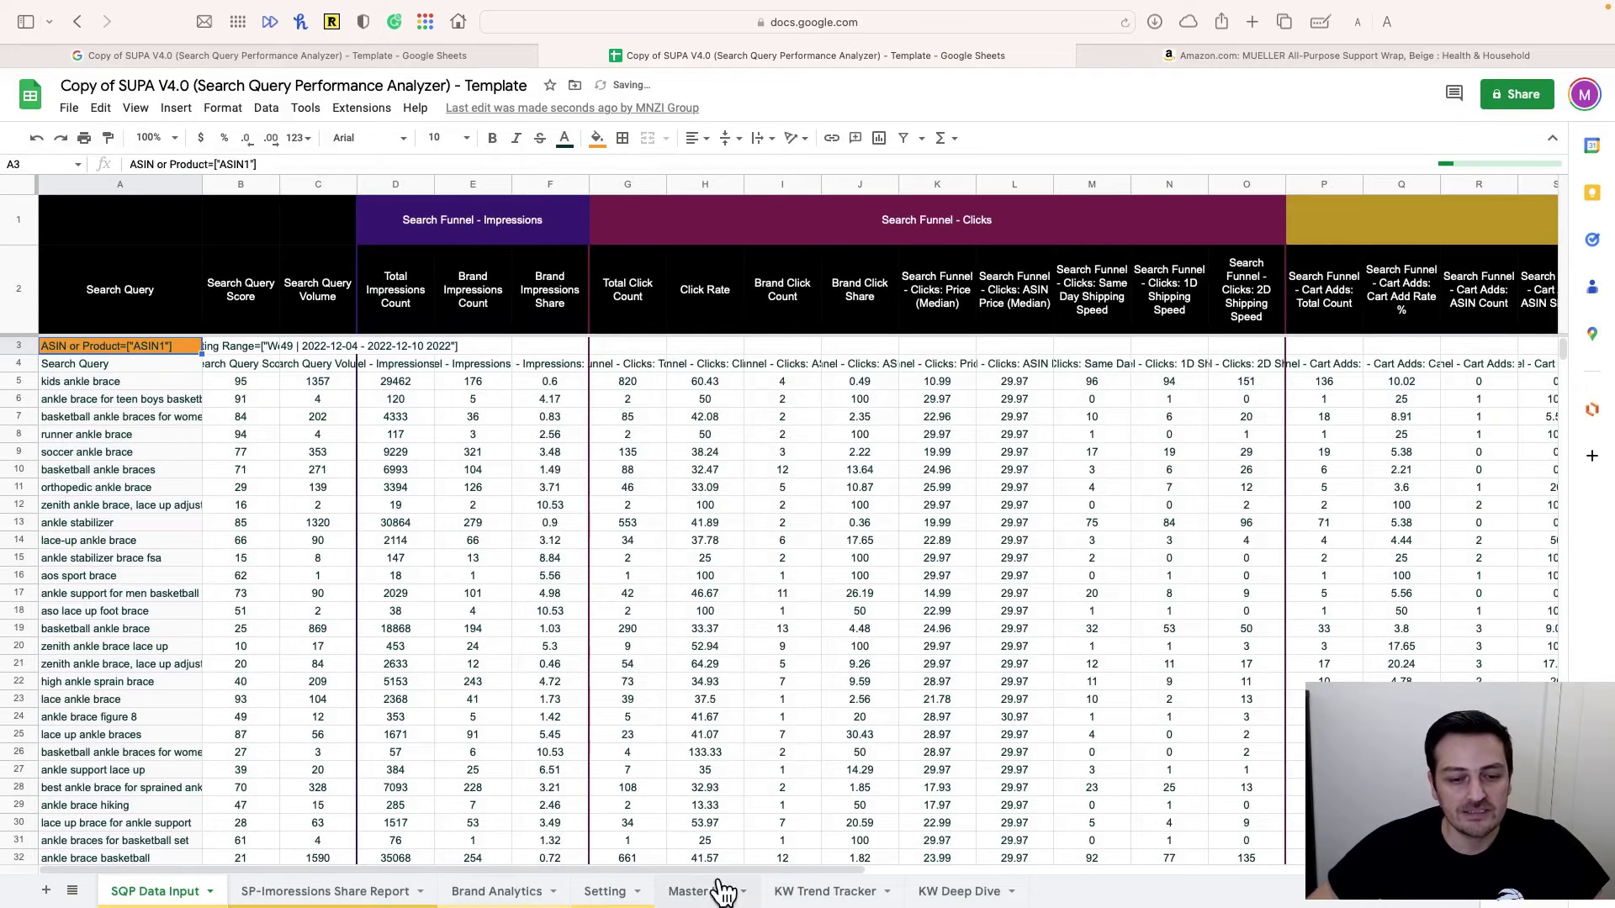
Step: Review Master List's weekly columns through 2022-11-19, then open the SP-Imoressions Share Report sheet
{"action": "left_click", "coordinate": [700, 890]}
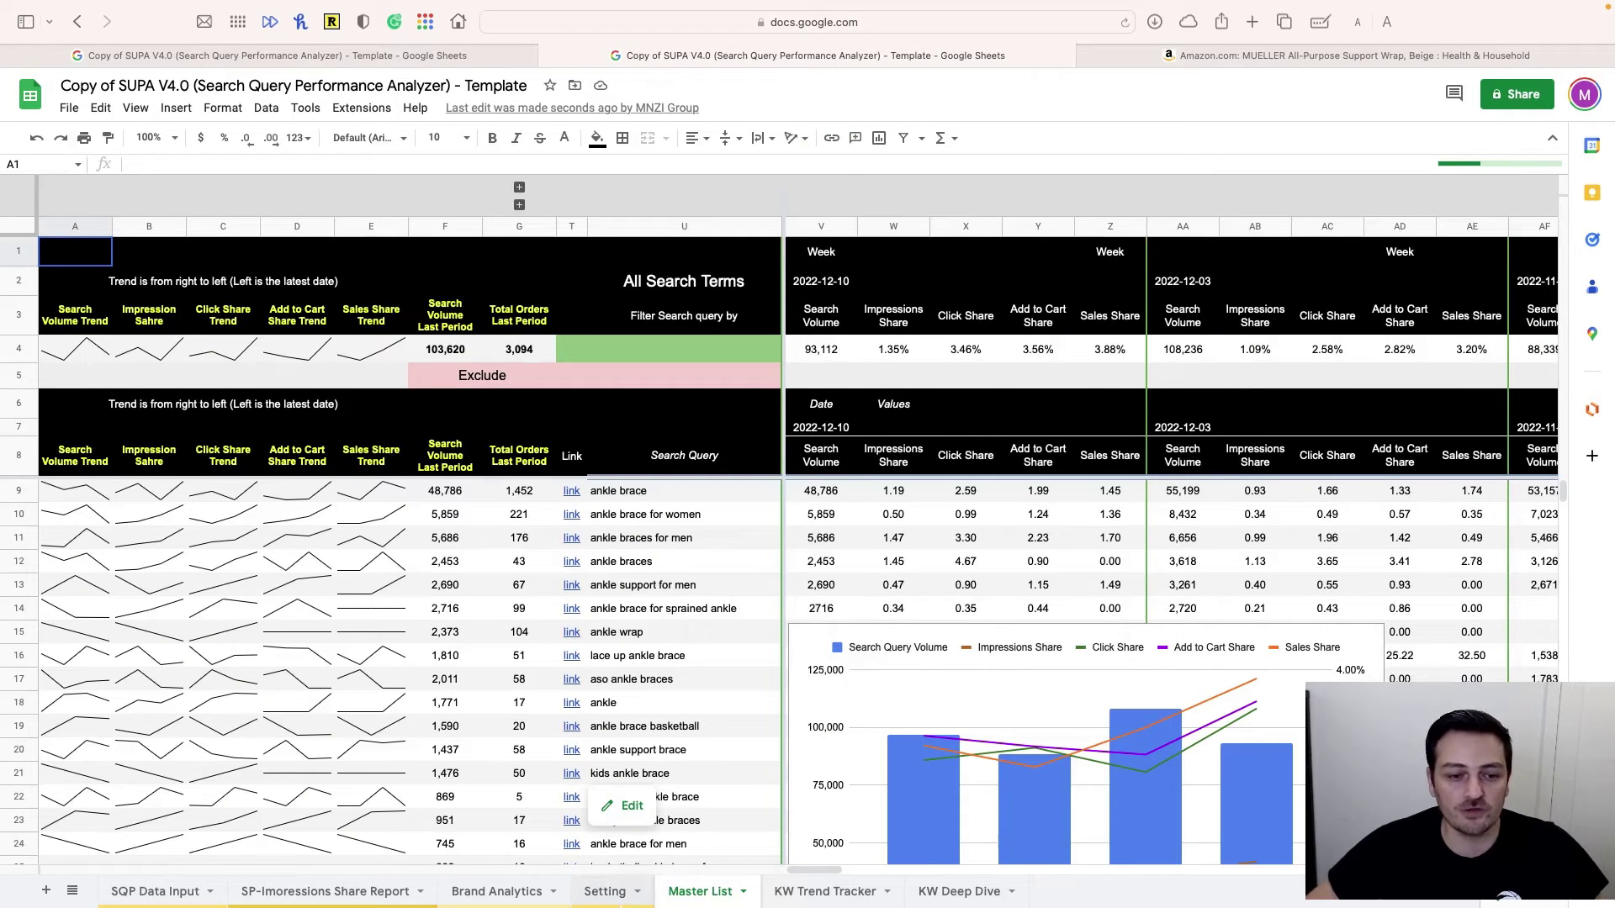
{"action": "left_click_drag", "start_coordinate": [829, 875], "coordinate": [787, 879]}
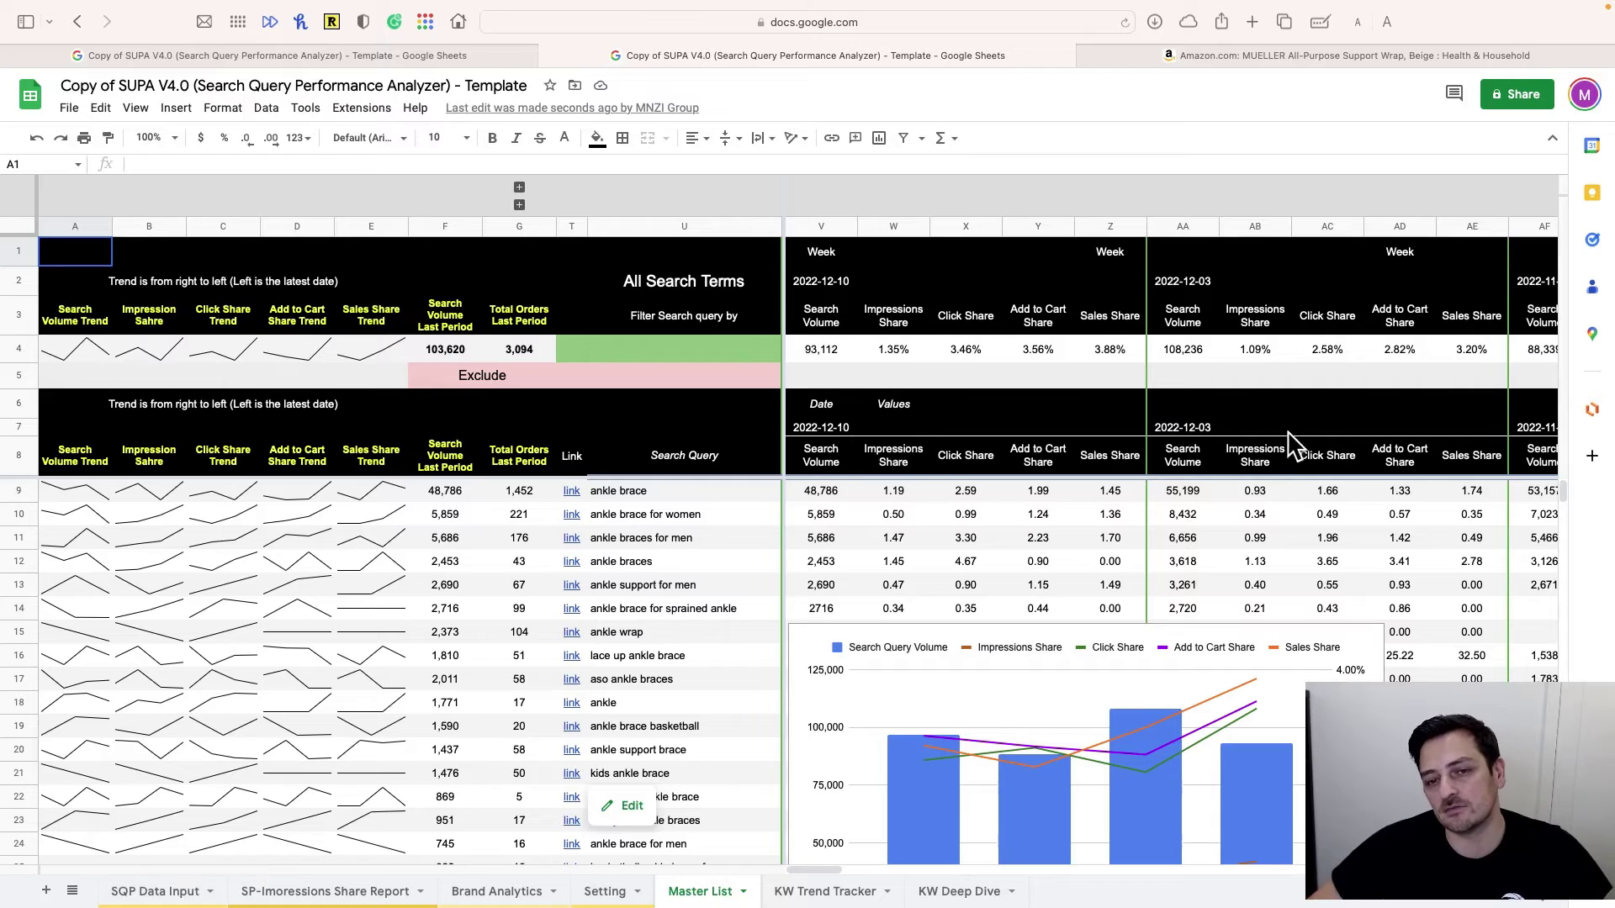
{"action": "left_click", "coordinate": [299, 894]}
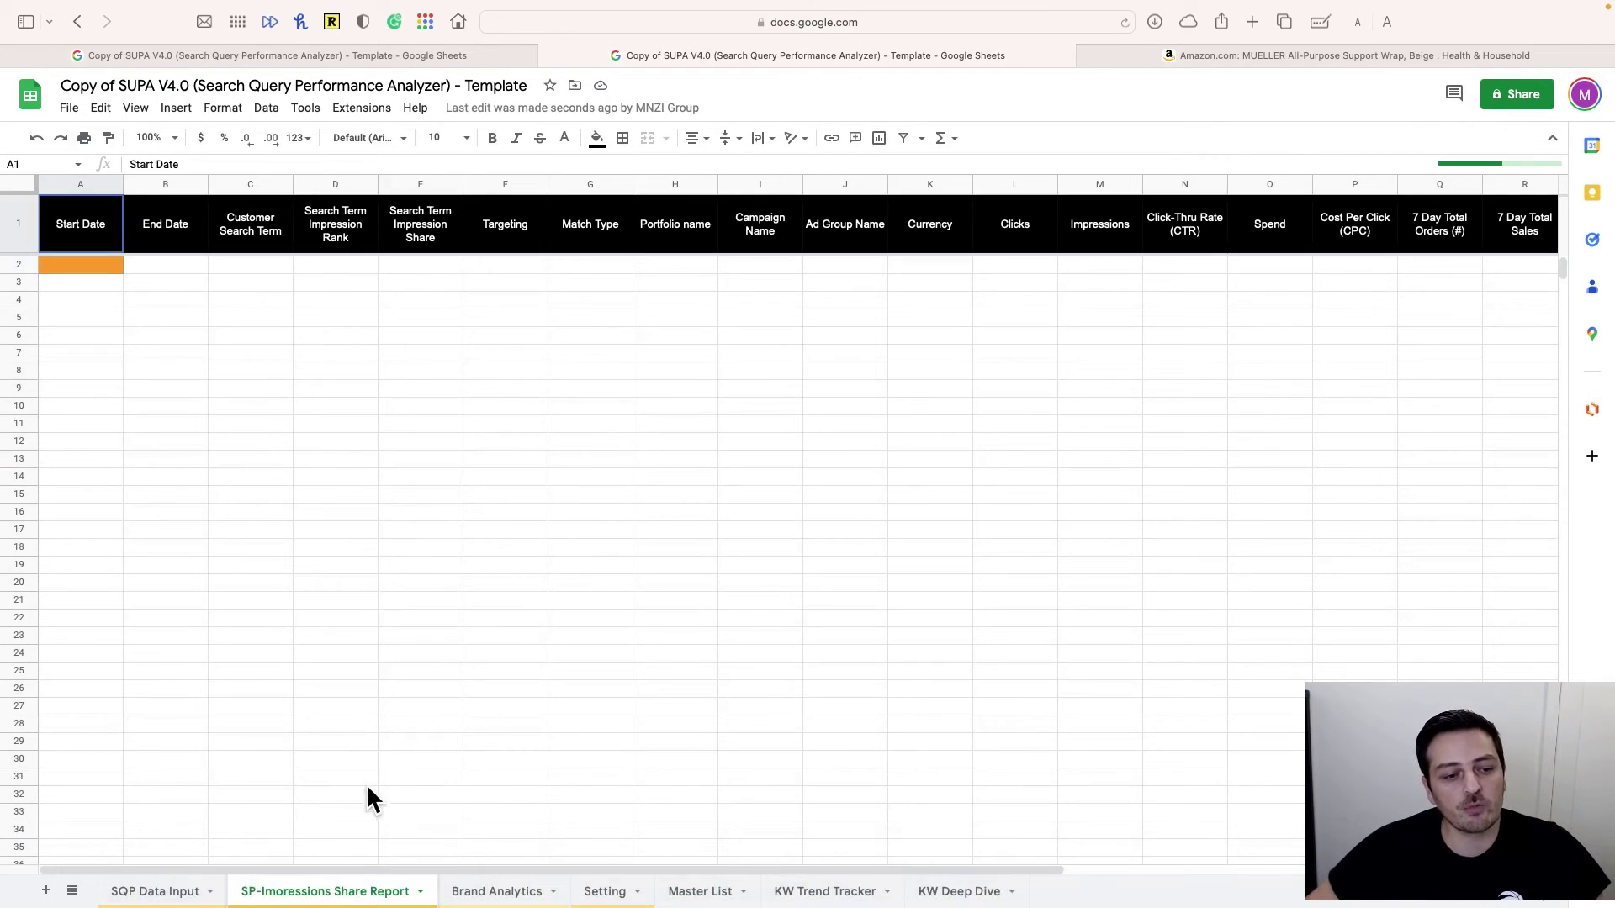
Step: Import the Sponsored Products impression share CSV at A2 with Replace data, then open Brand Analytics
{"action": "left_click", "coordinate": [87, 265]}
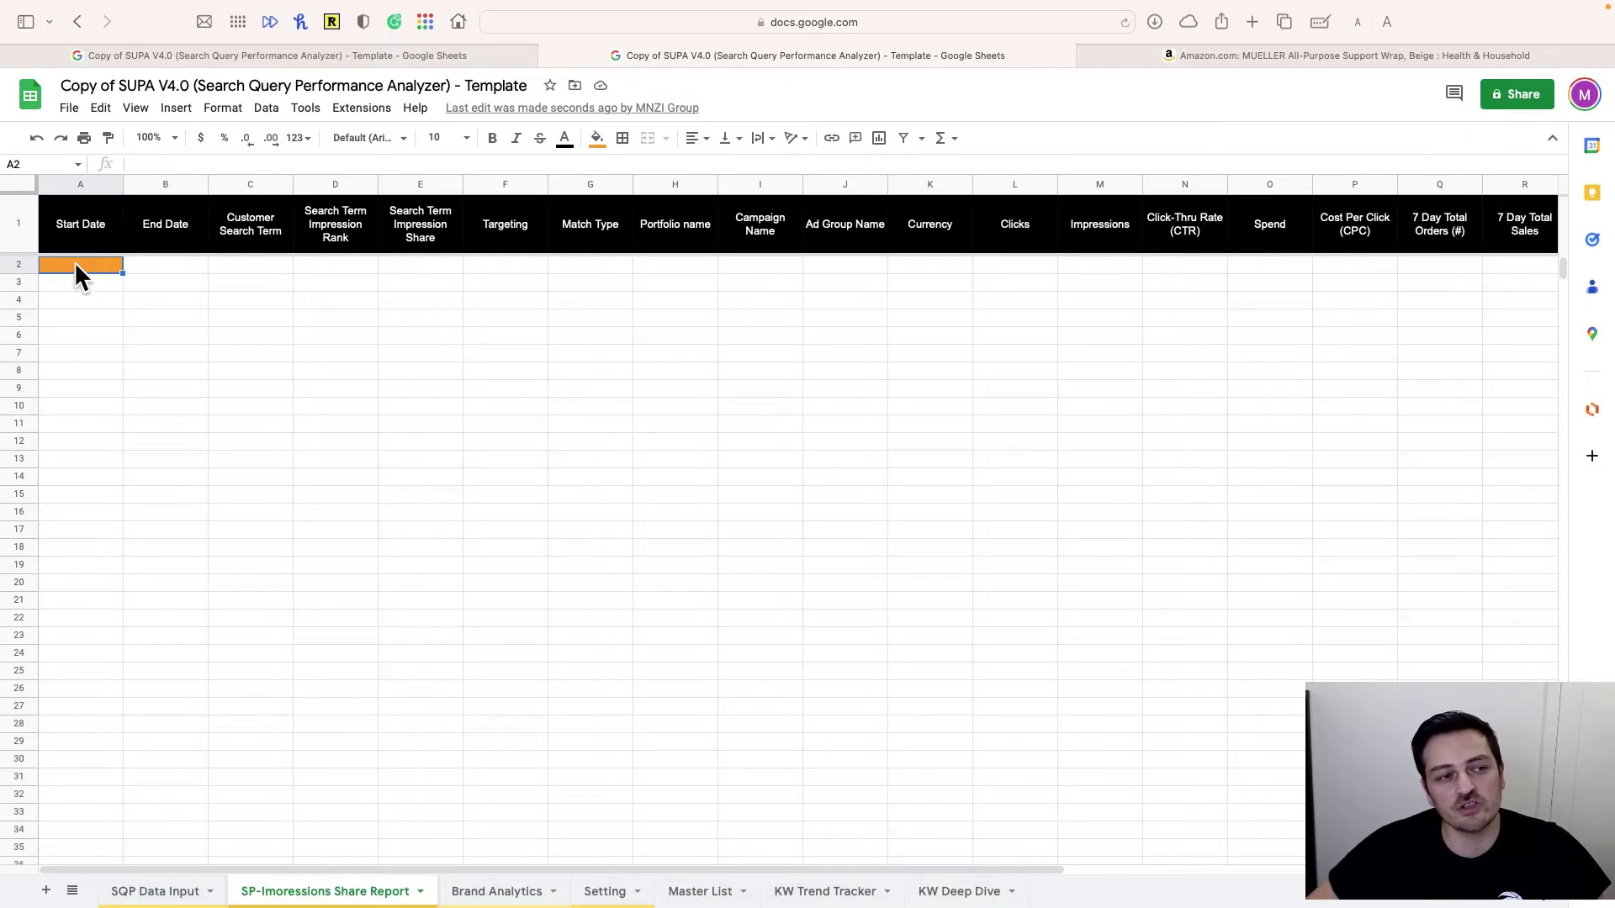
{"action": "left_click", "coordinate": [69, 110]}
{"action": "left_click", "coordinate": [126, 192]}
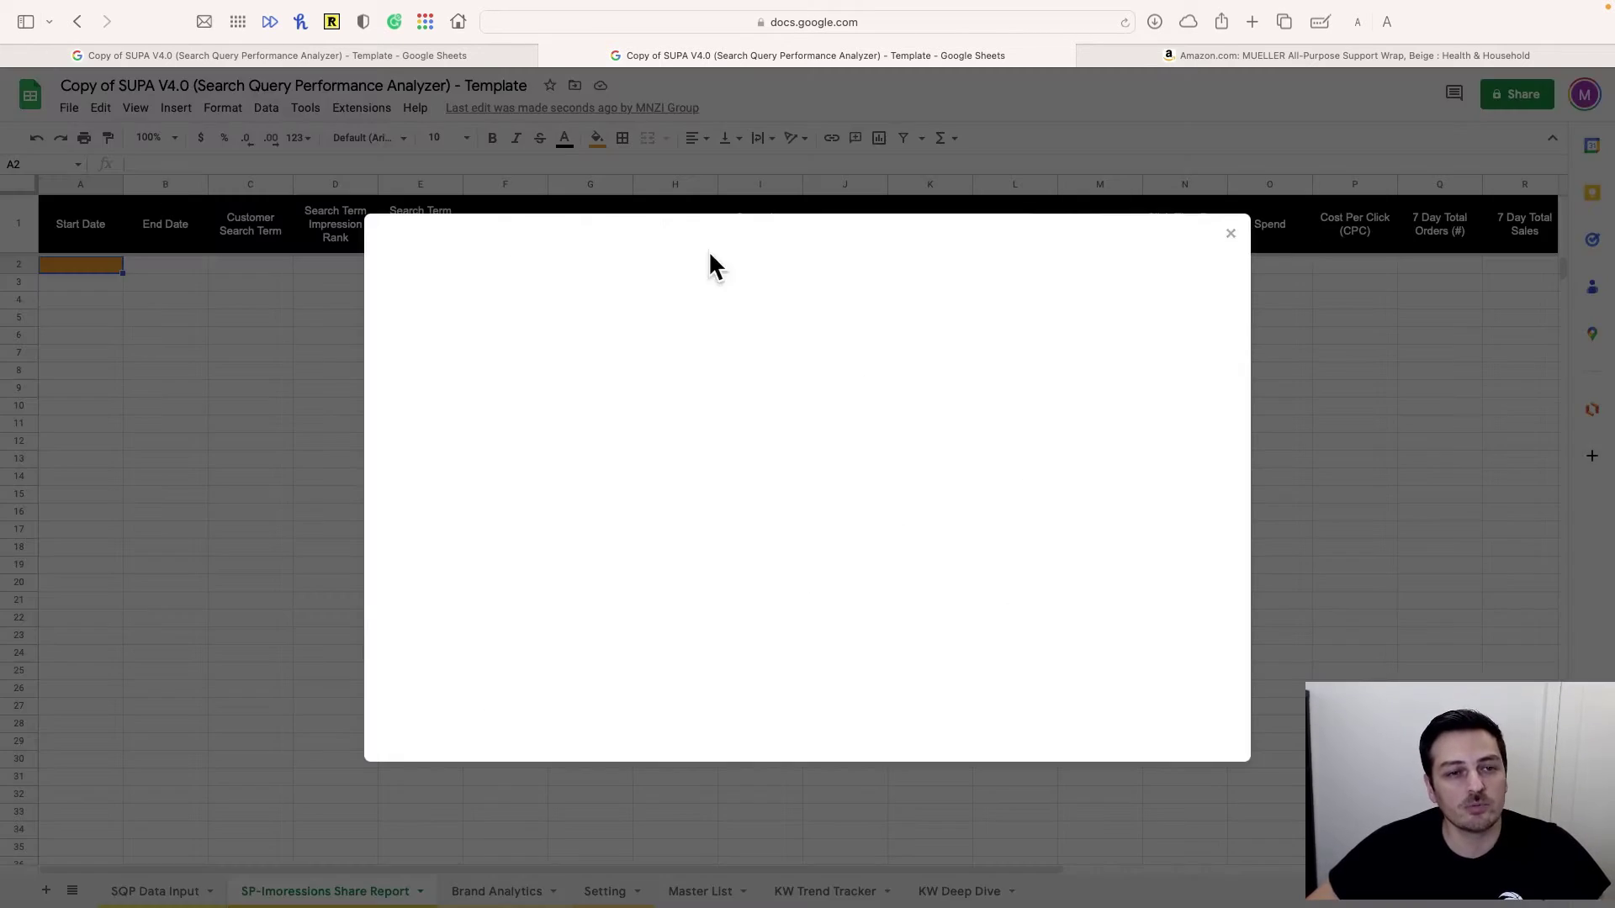
{"action": "left_click", "coordinate": [707, 295]}
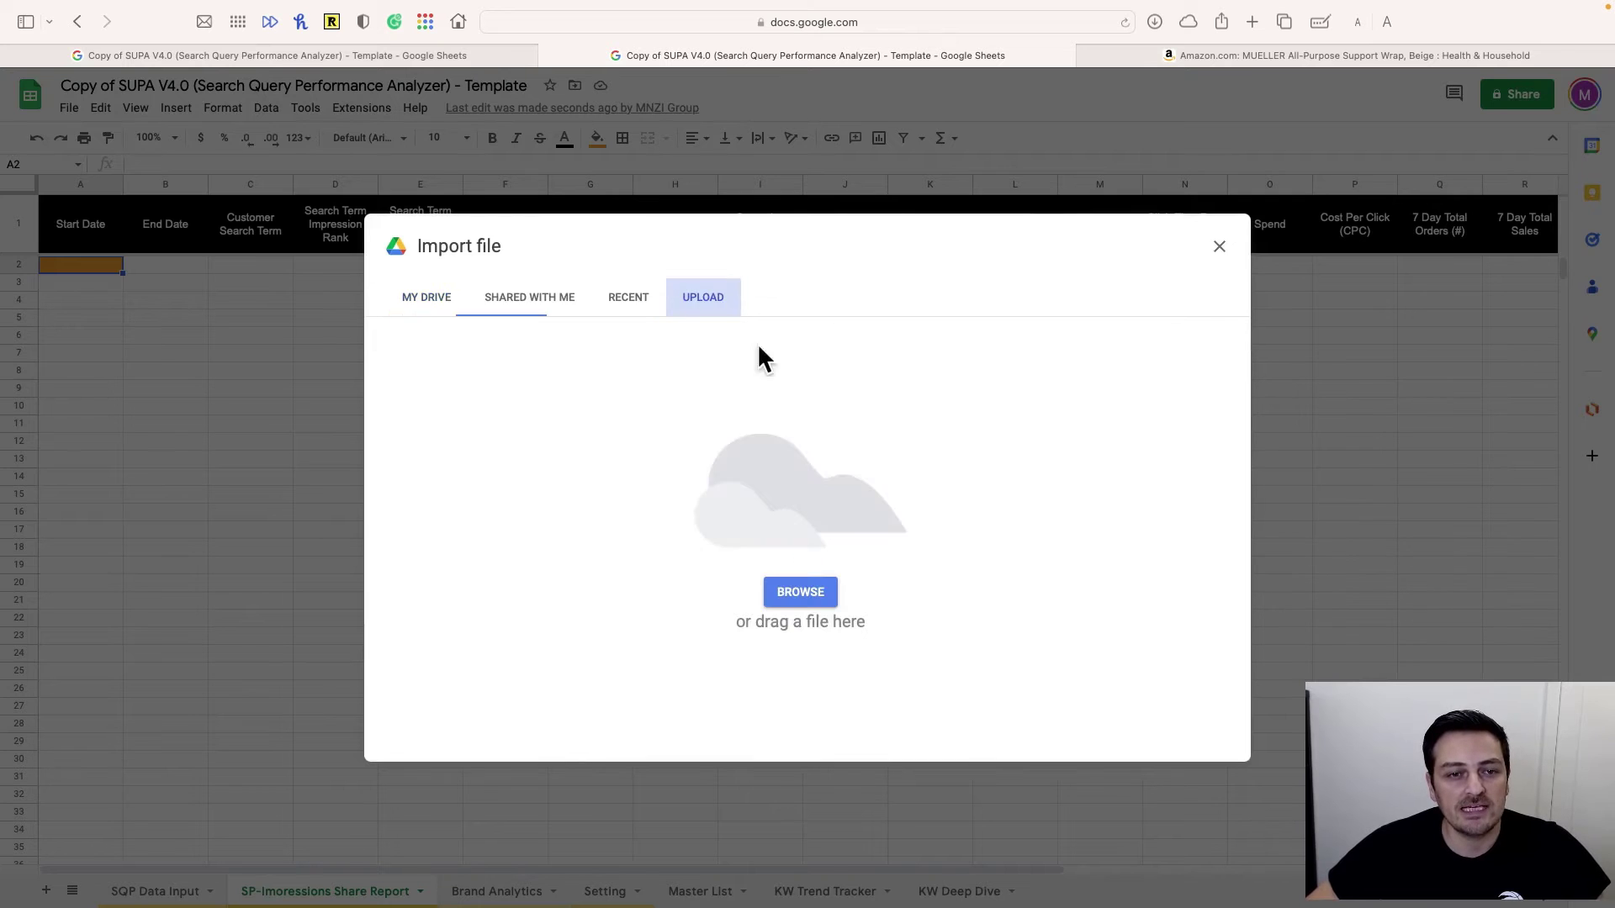
{"action": "left_click", "coordinate": [800, 590]}
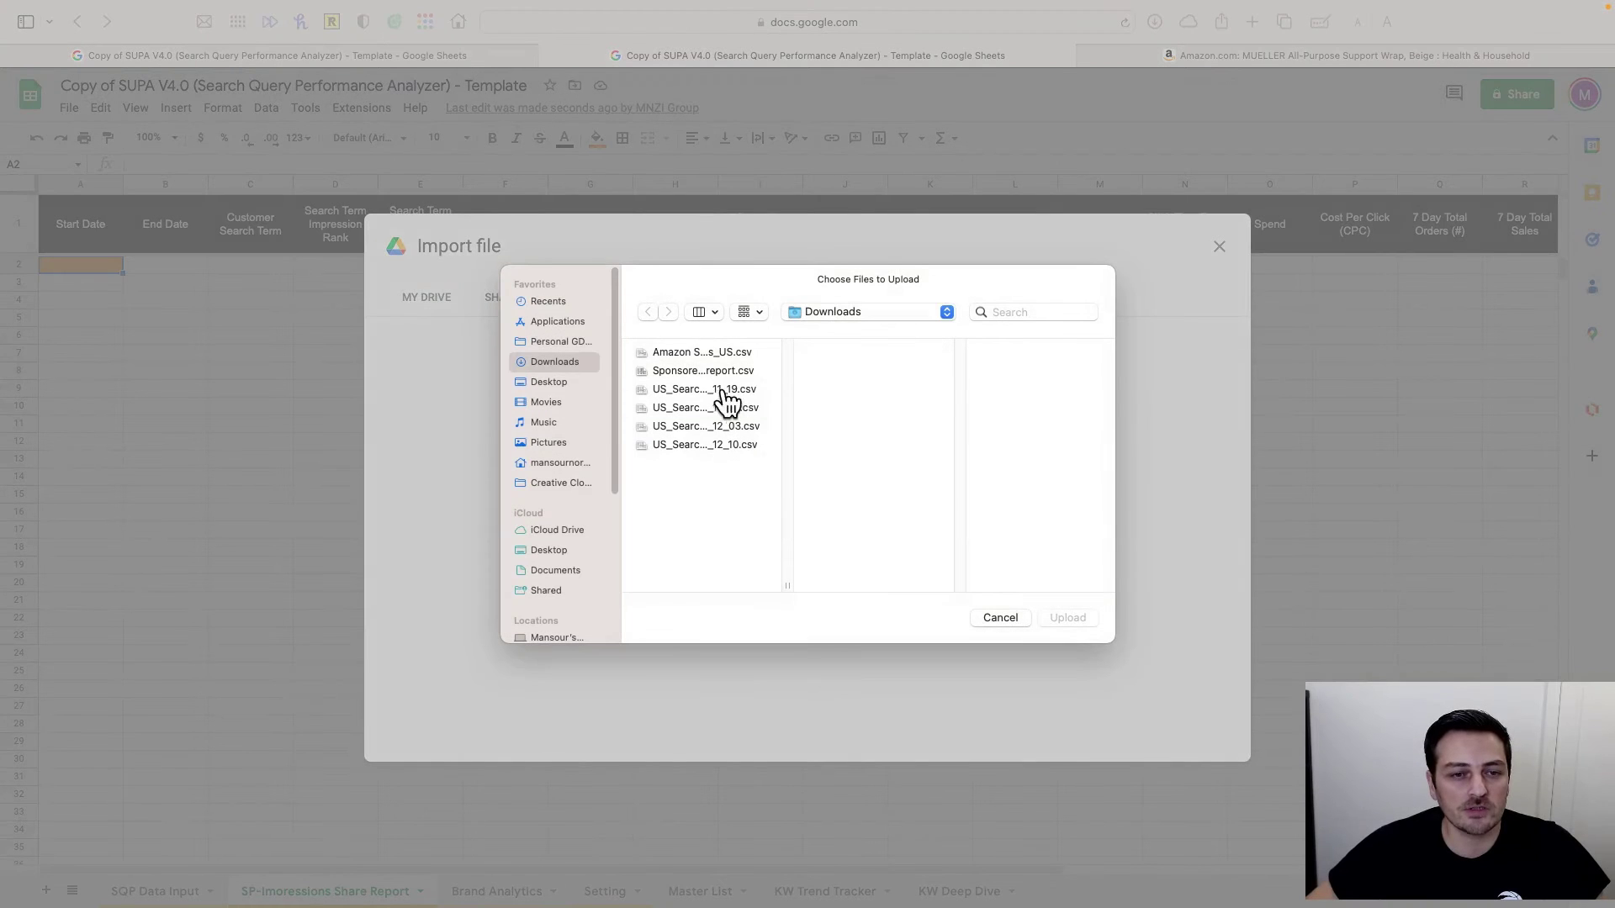
{"action": "left_click", "coordinate": [700, 354]}
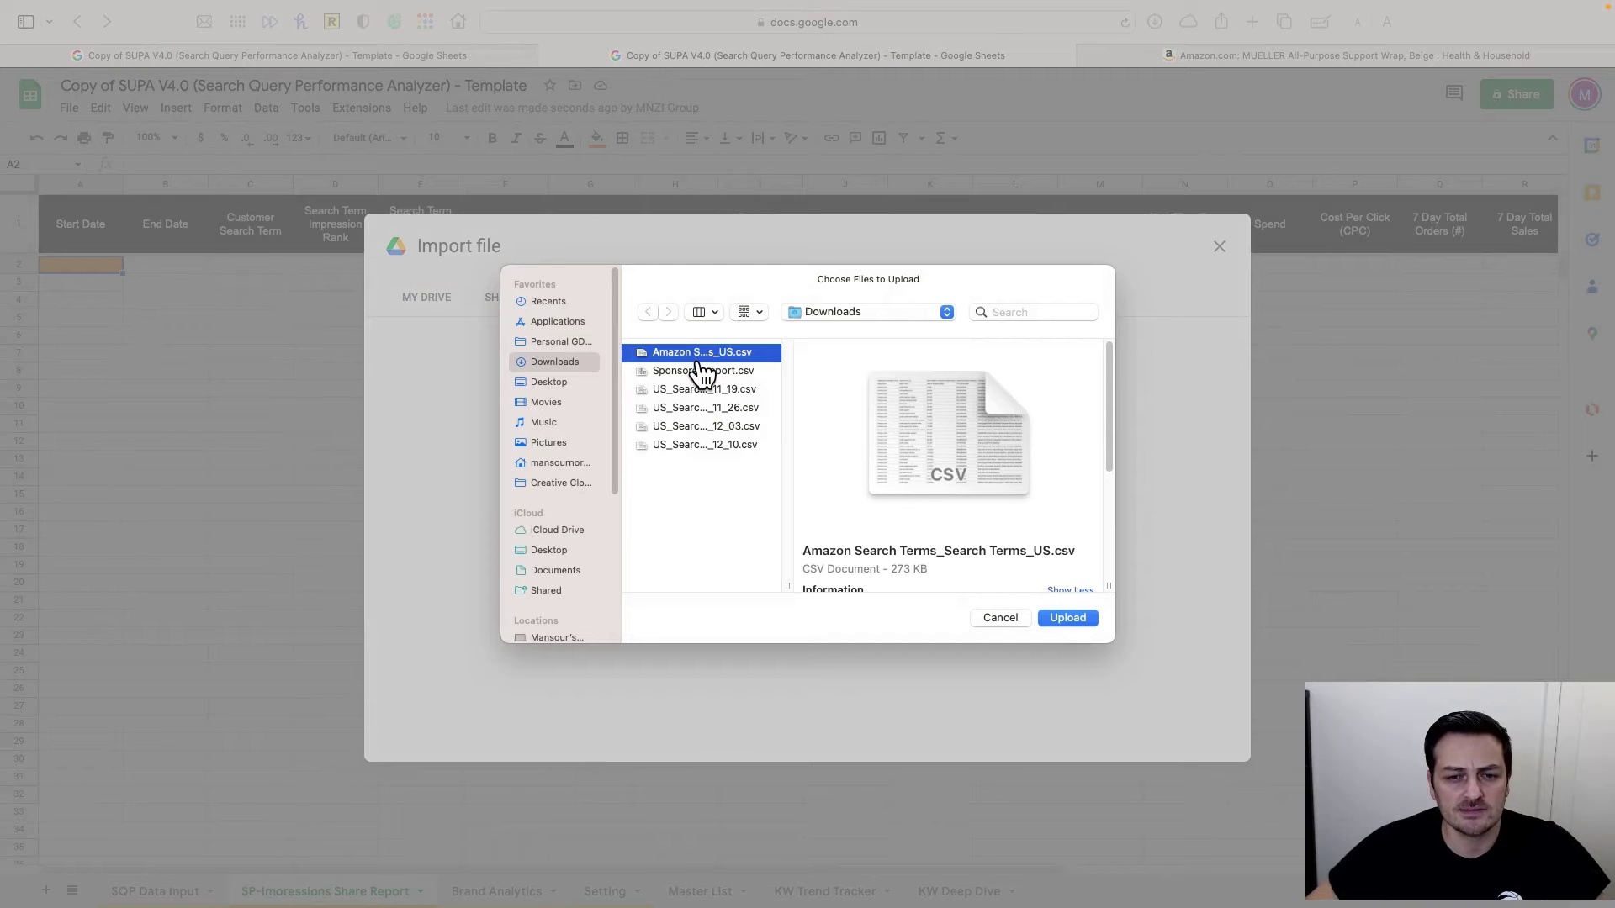
{"action": "left_click", "coordinate": [702, 374]}
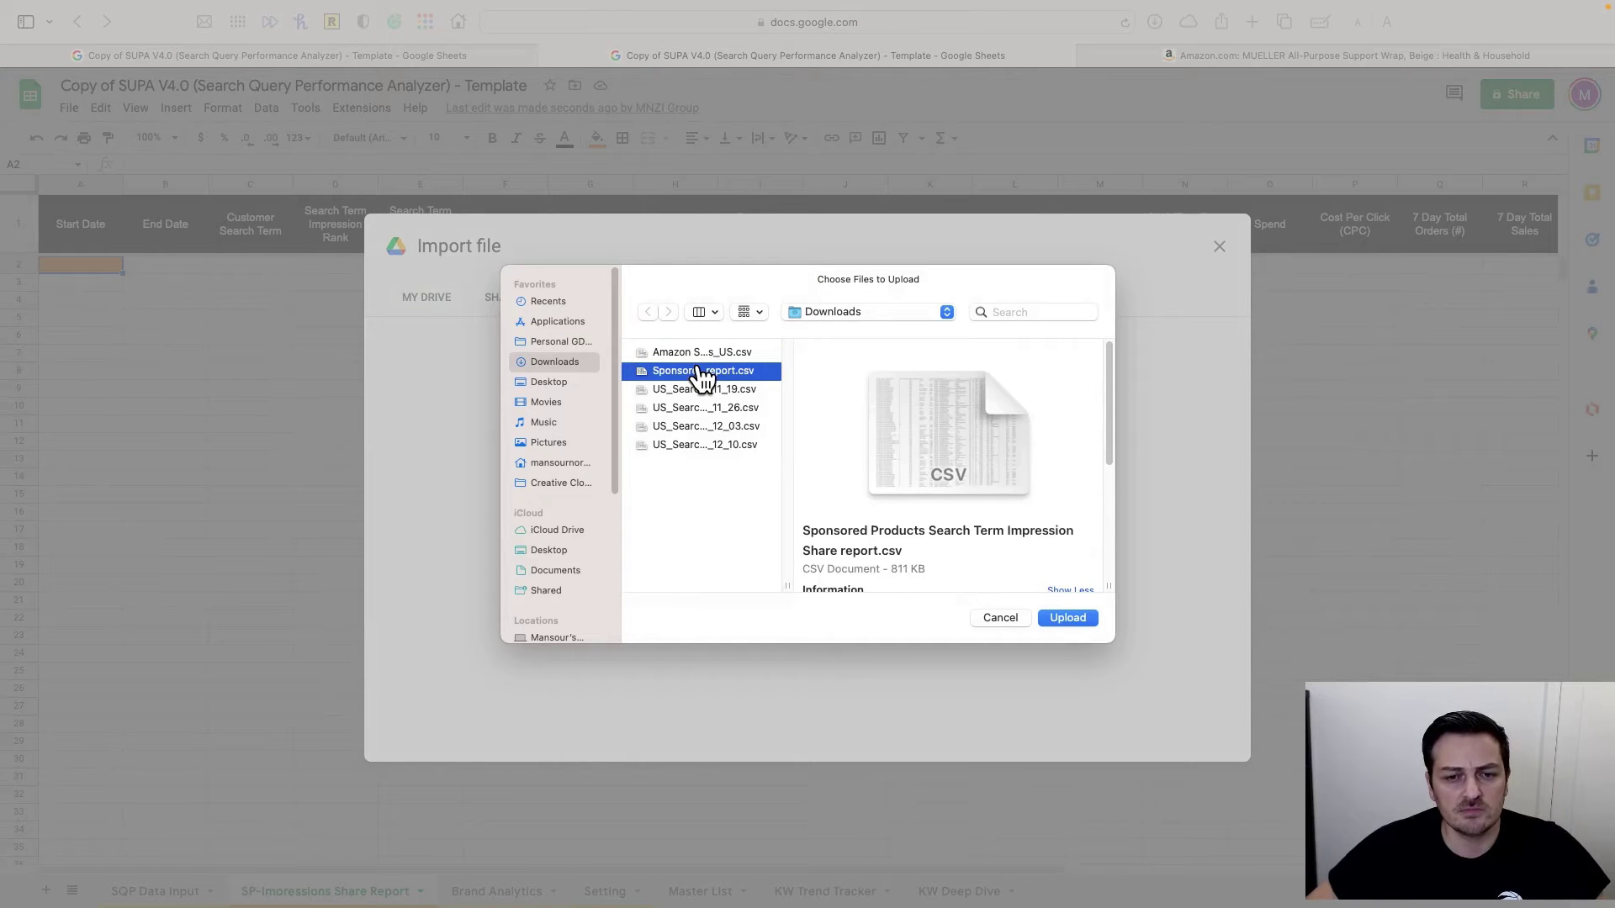
{"action": "double_click", "coordinate": [703, 374]}
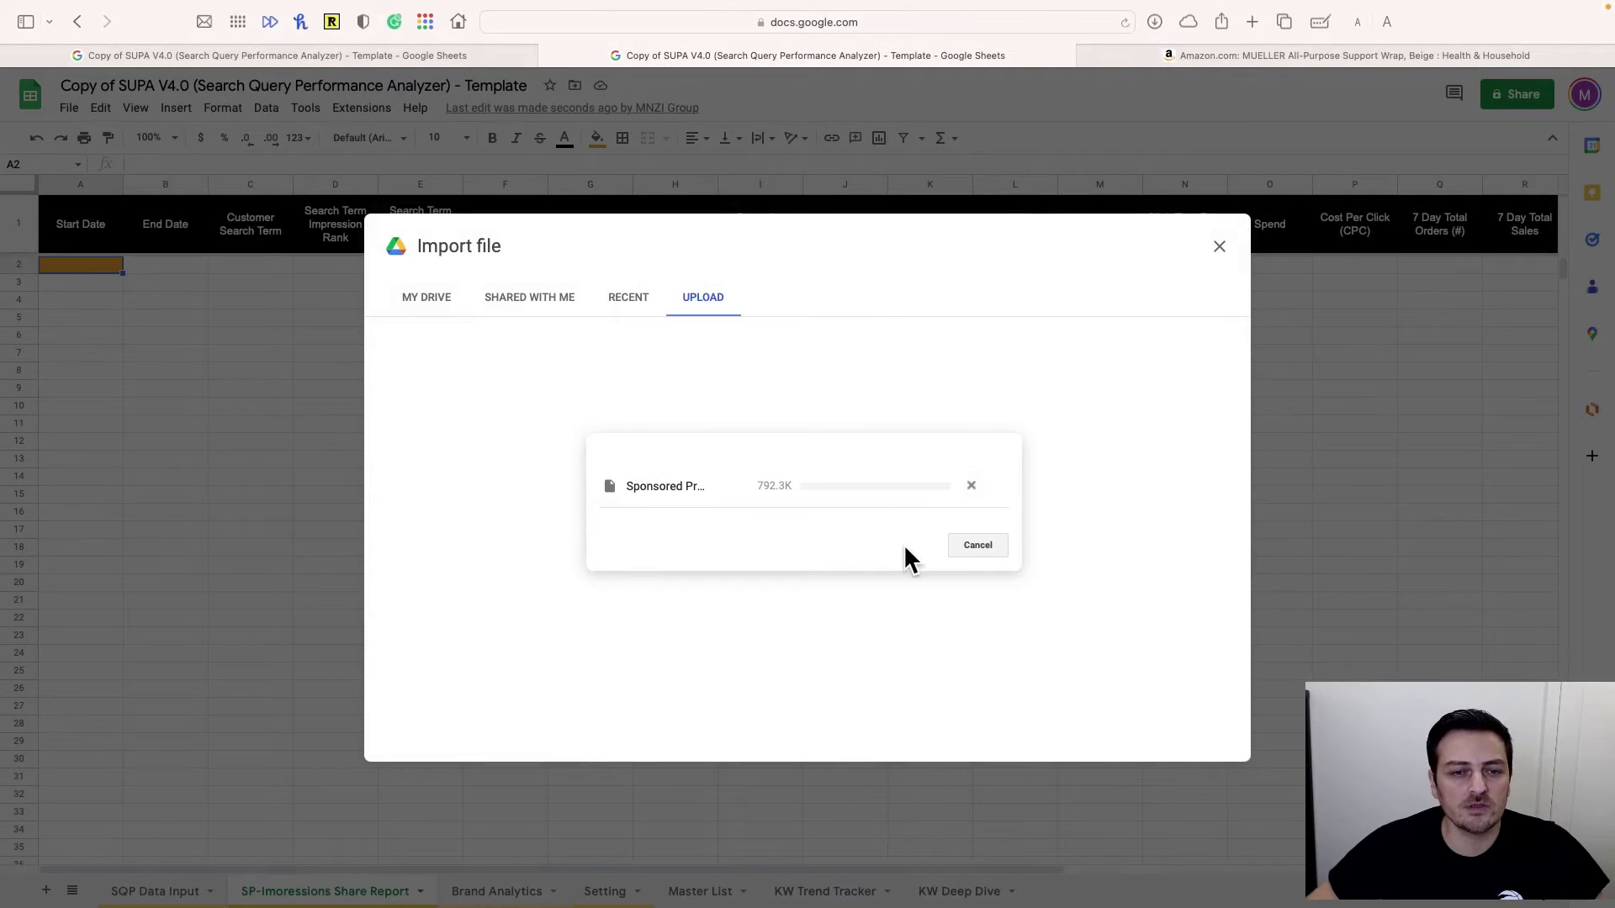
{"action": "left_click", "coordinate": [690, 496]}
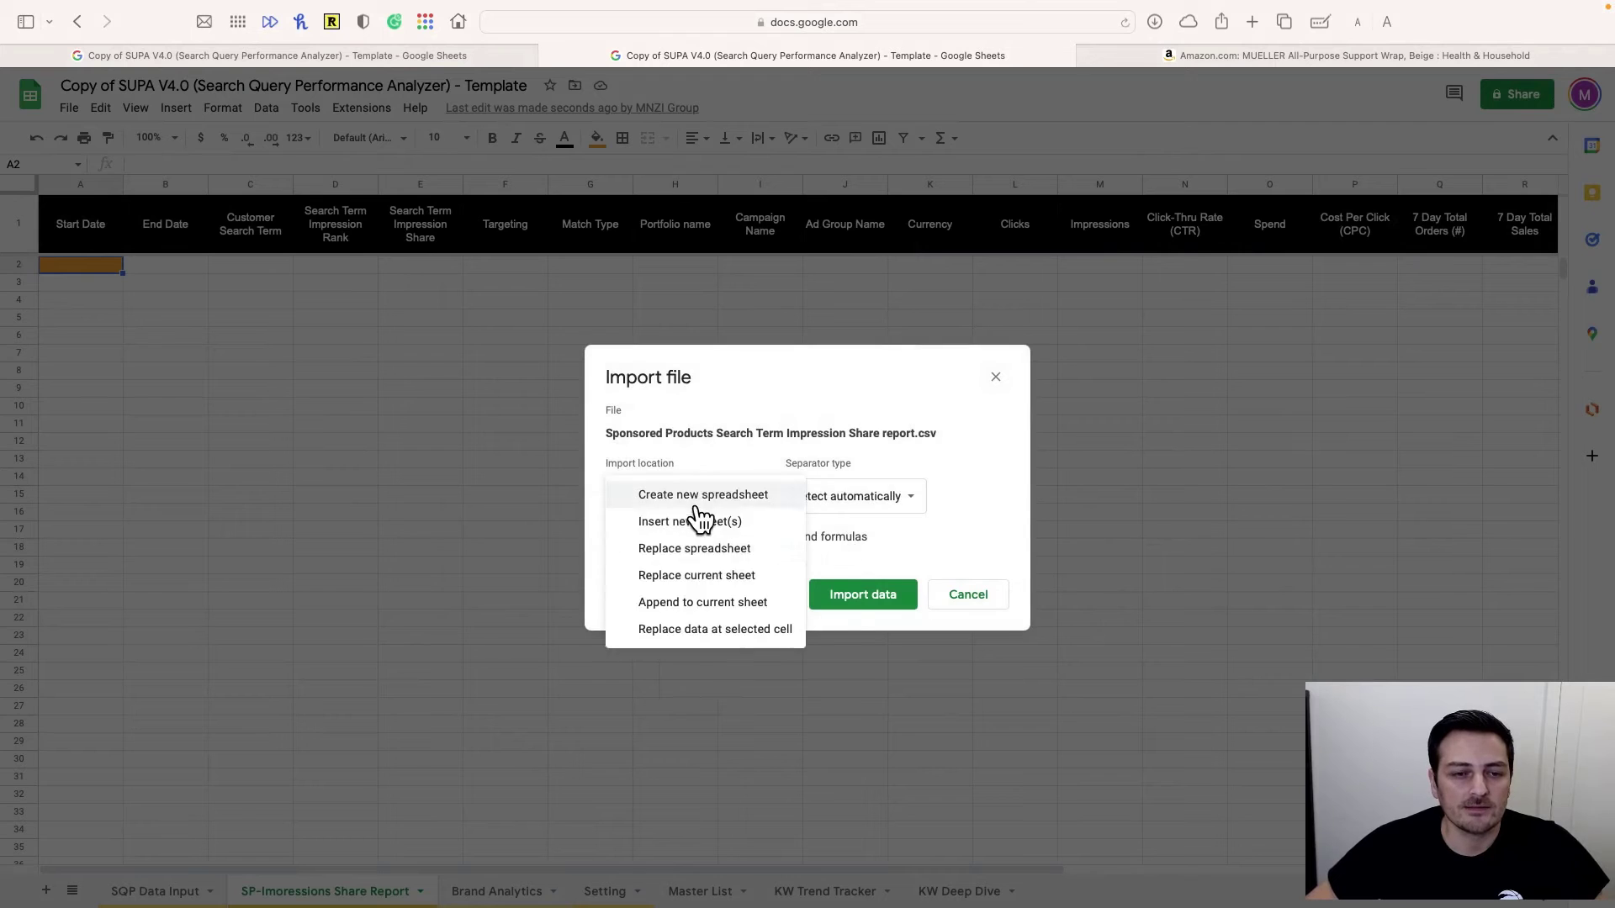
{"action": "left_click", "coordinate": [690, 627]}
{"action": "left_click", "coordinate": [890, 602]}
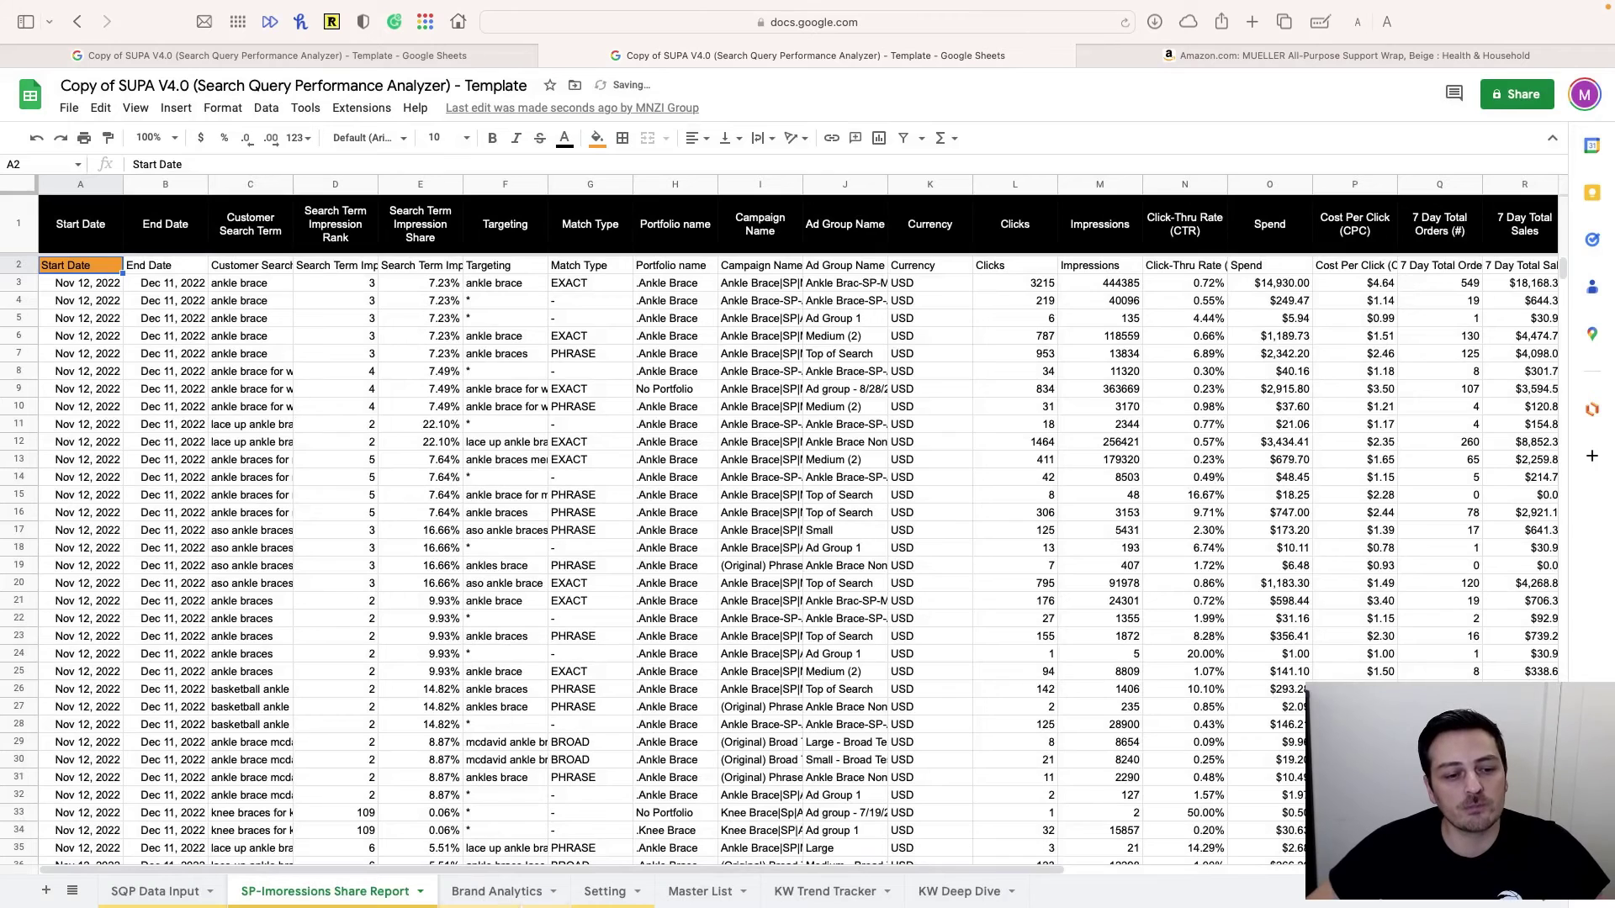
{"action": "left_click", "coordinate": [497, 892]}
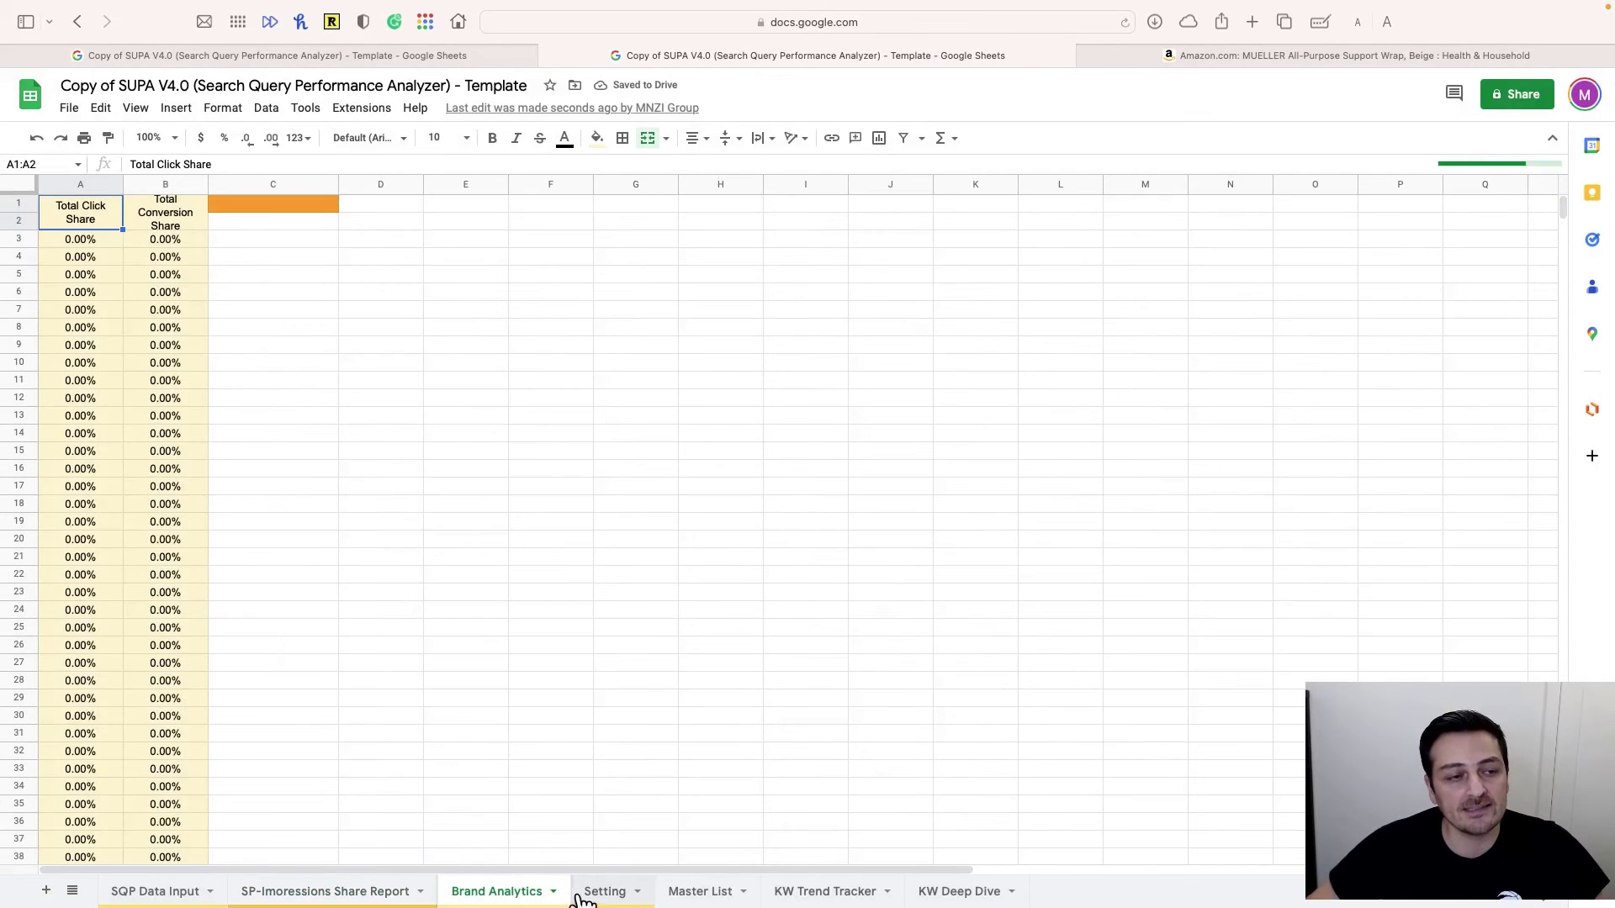
Step: Import Amazon Search Terms_Search Terms_US.csv into Brand Analytics at C1, replacing data at the selected cell
{"action": "left_click", "coordinate": [276, 202]}
{"action": "left_click", "coordinate": [278, 203]}
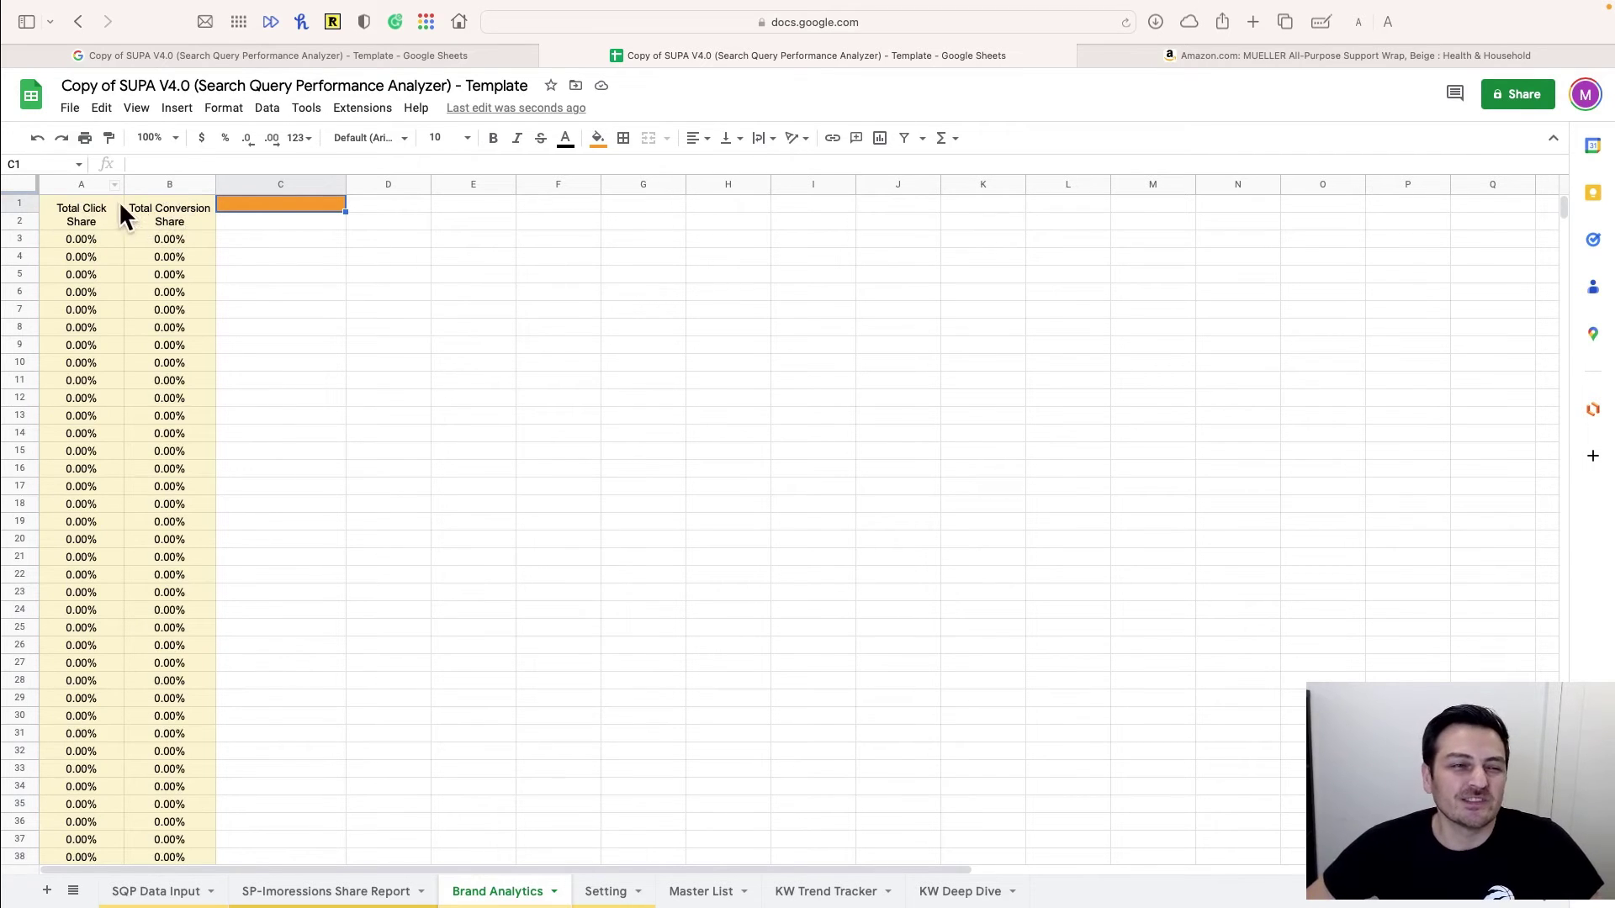
{"action": "left_click", "coordinate": [67, 108]}
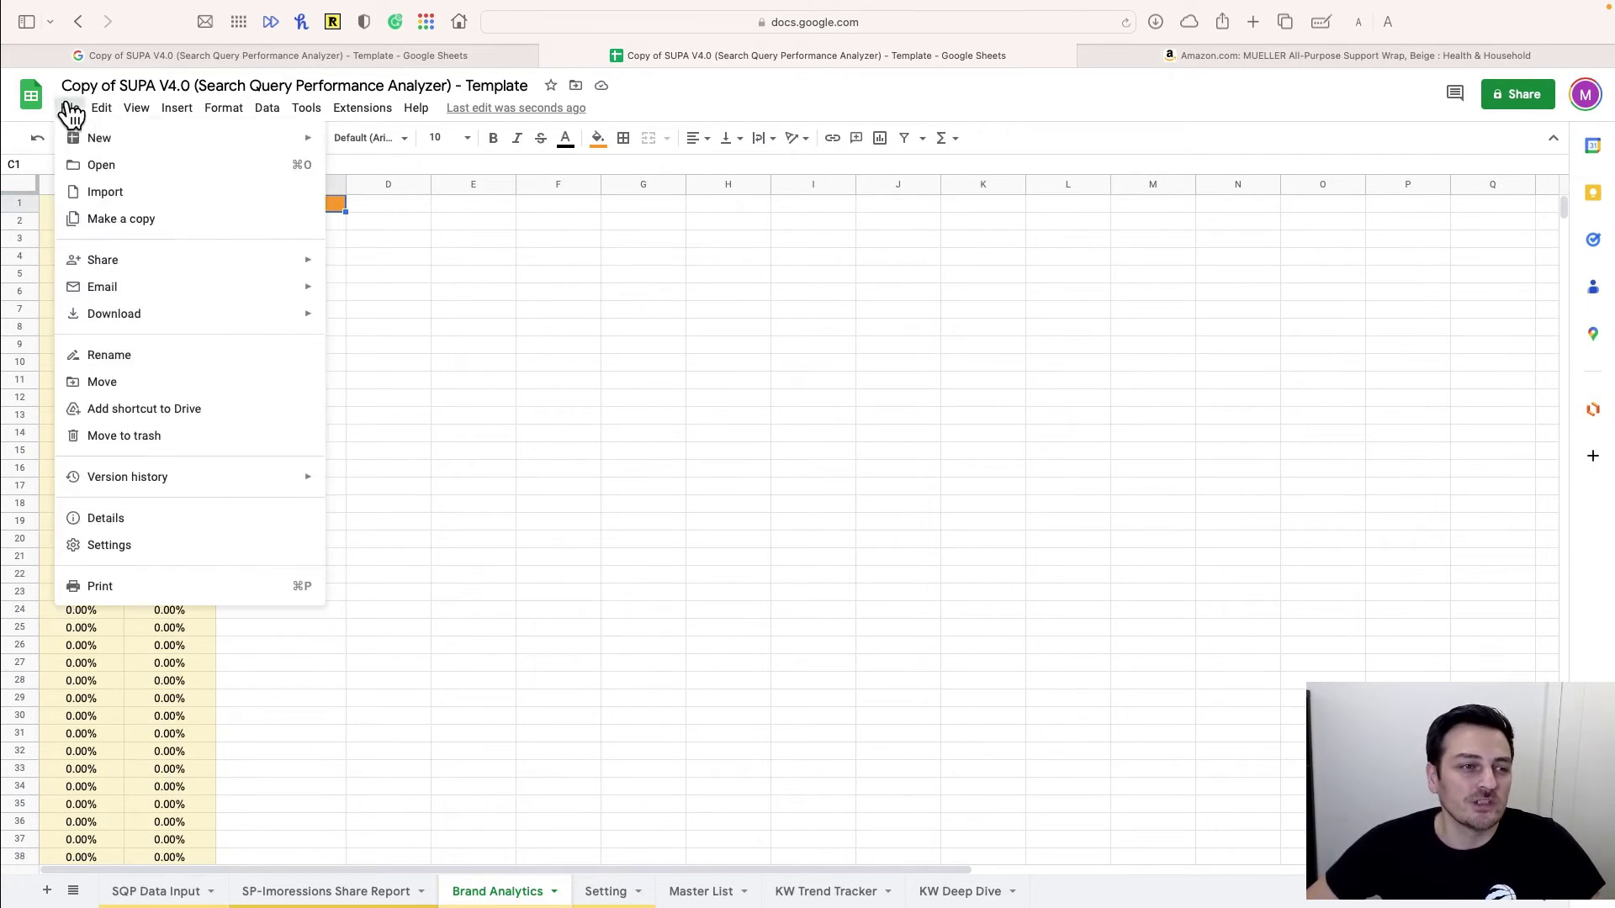
{"action": "left_click", "coordinate": [108, 192]}
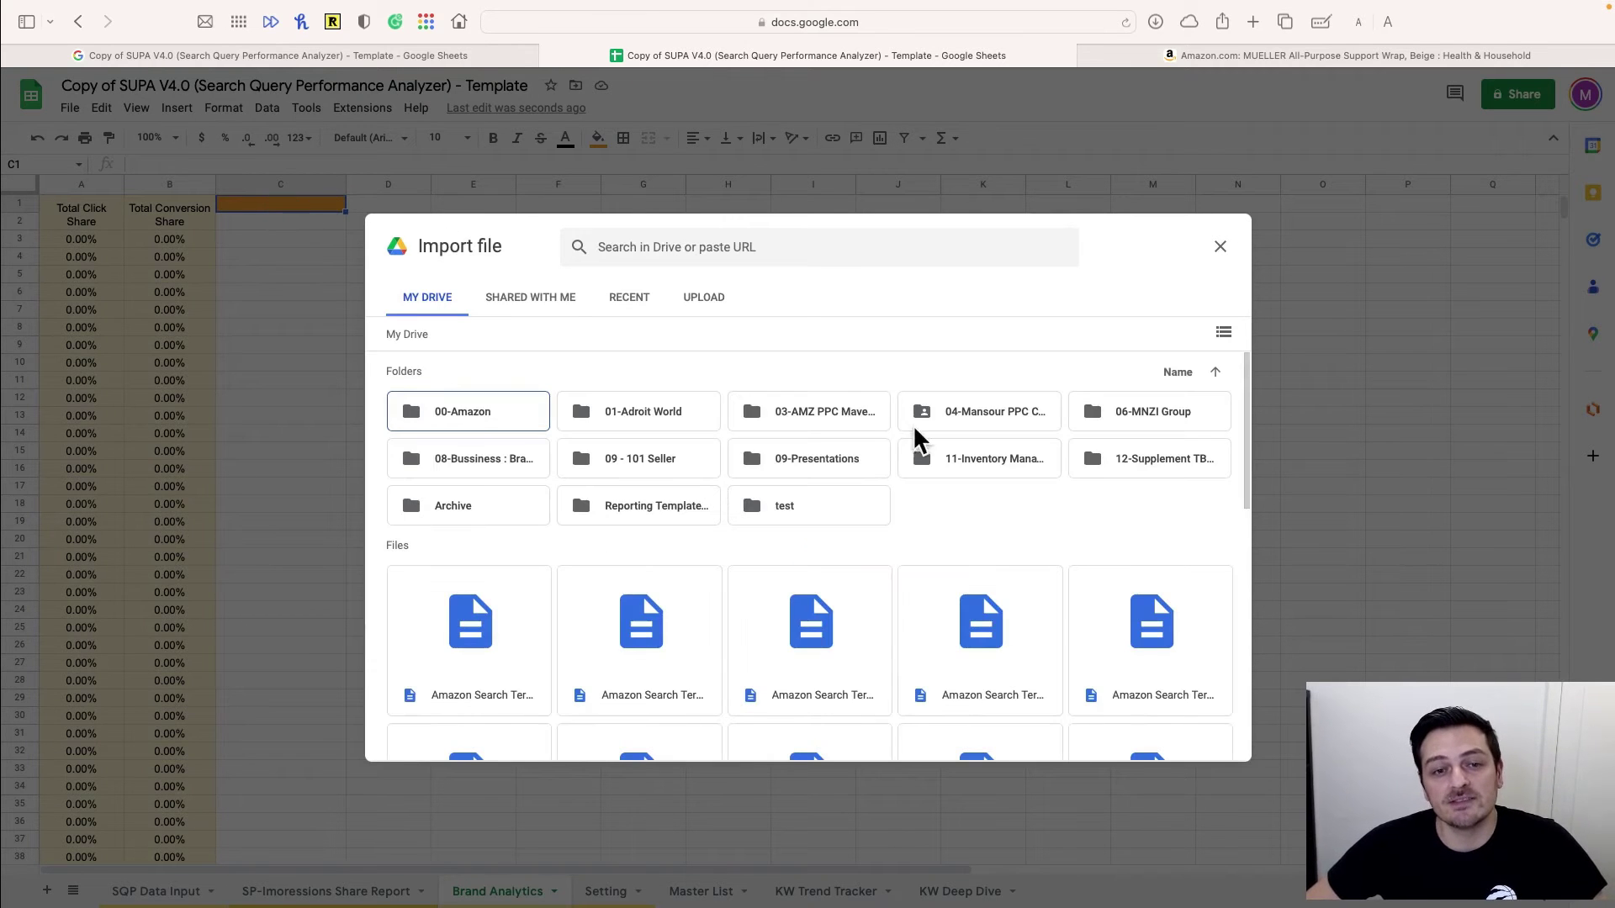
{"action": "left_click", "coordinate": [705, 298]}
{"action": "left_click", "coordinate": [799, 593]}
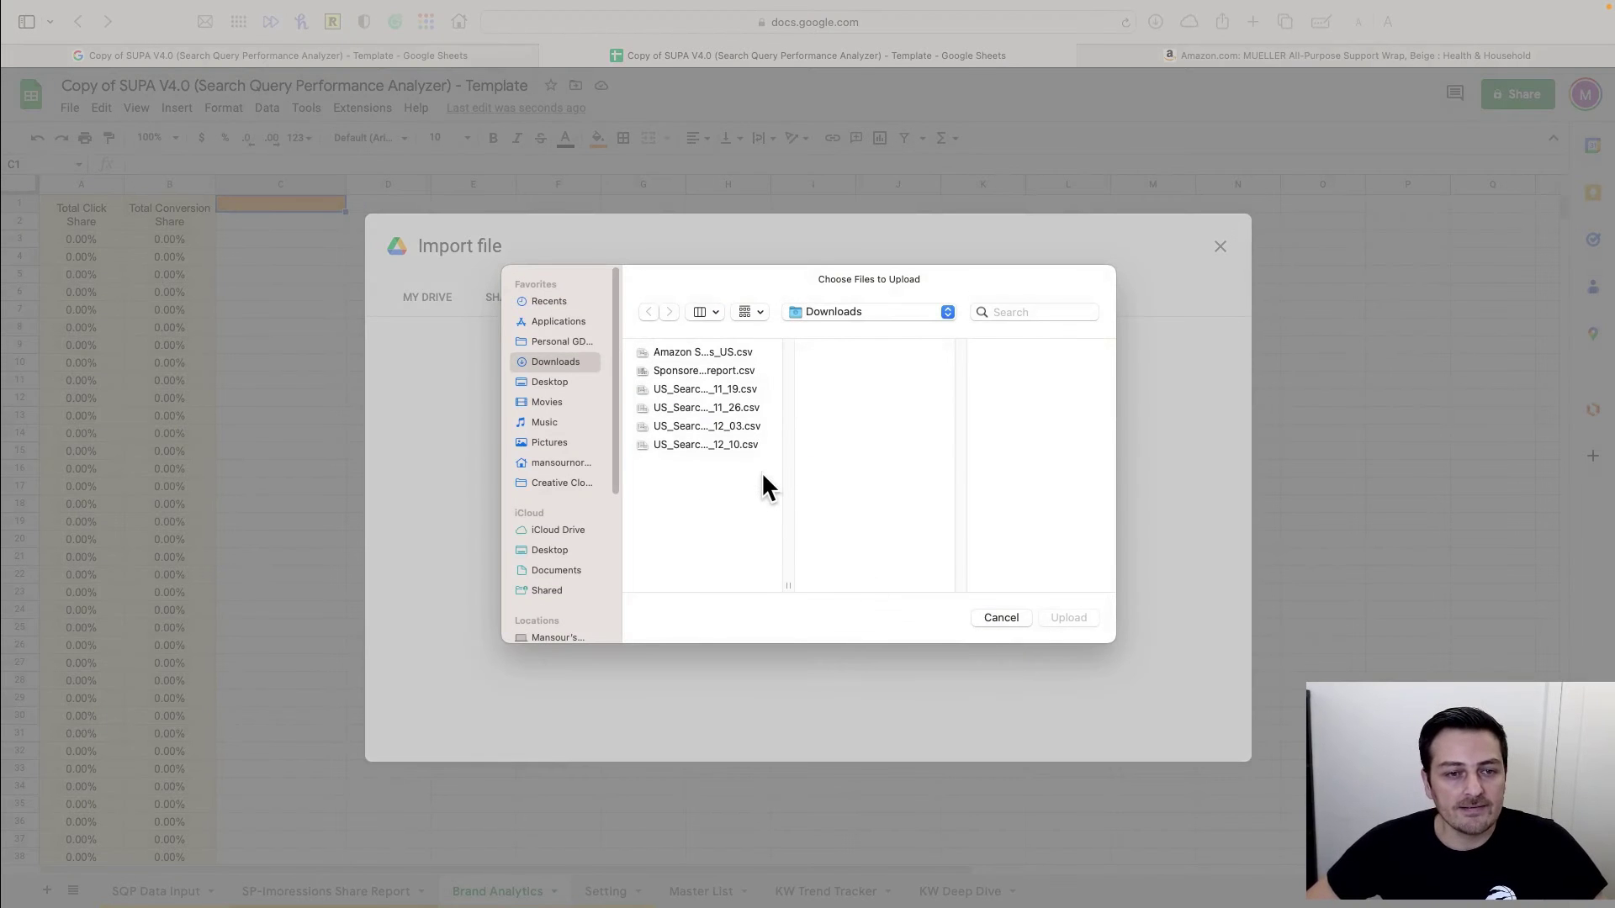
{"action": "left_click", "coordinate": [710, 345]}
{"action": "left_click", "coordinate": [718, 367]}
{"action": "left_click", "coordinate": [719, 348]}
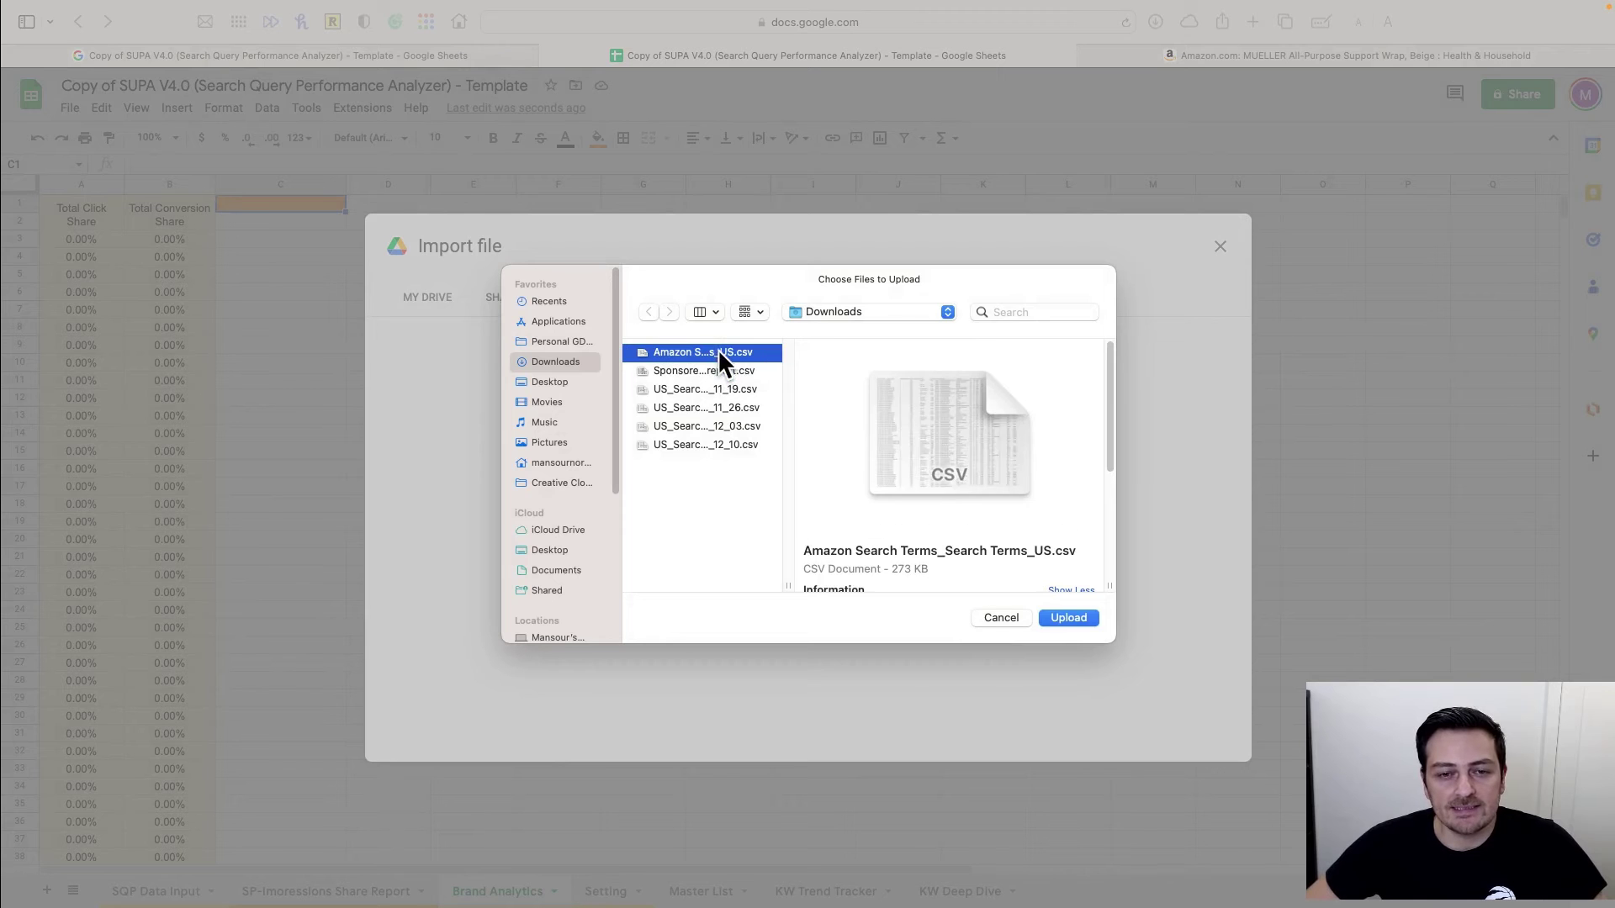
{"action": "left_click", "coordinate": [1071, 617]}
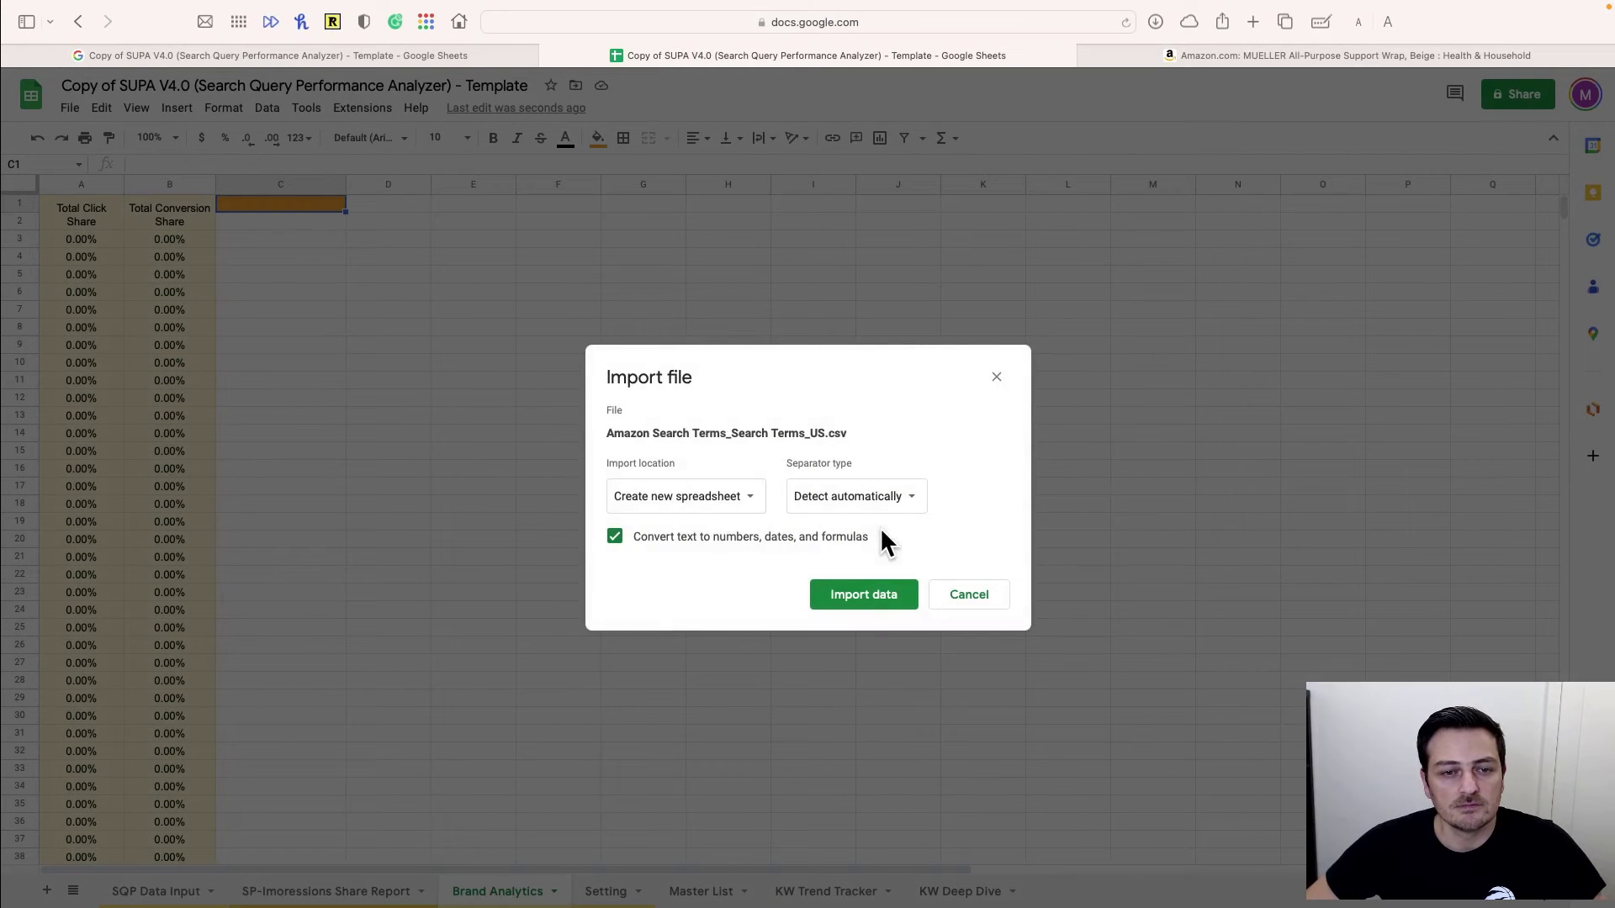
{"action": "left_click", "coordinate": [661, 498]}
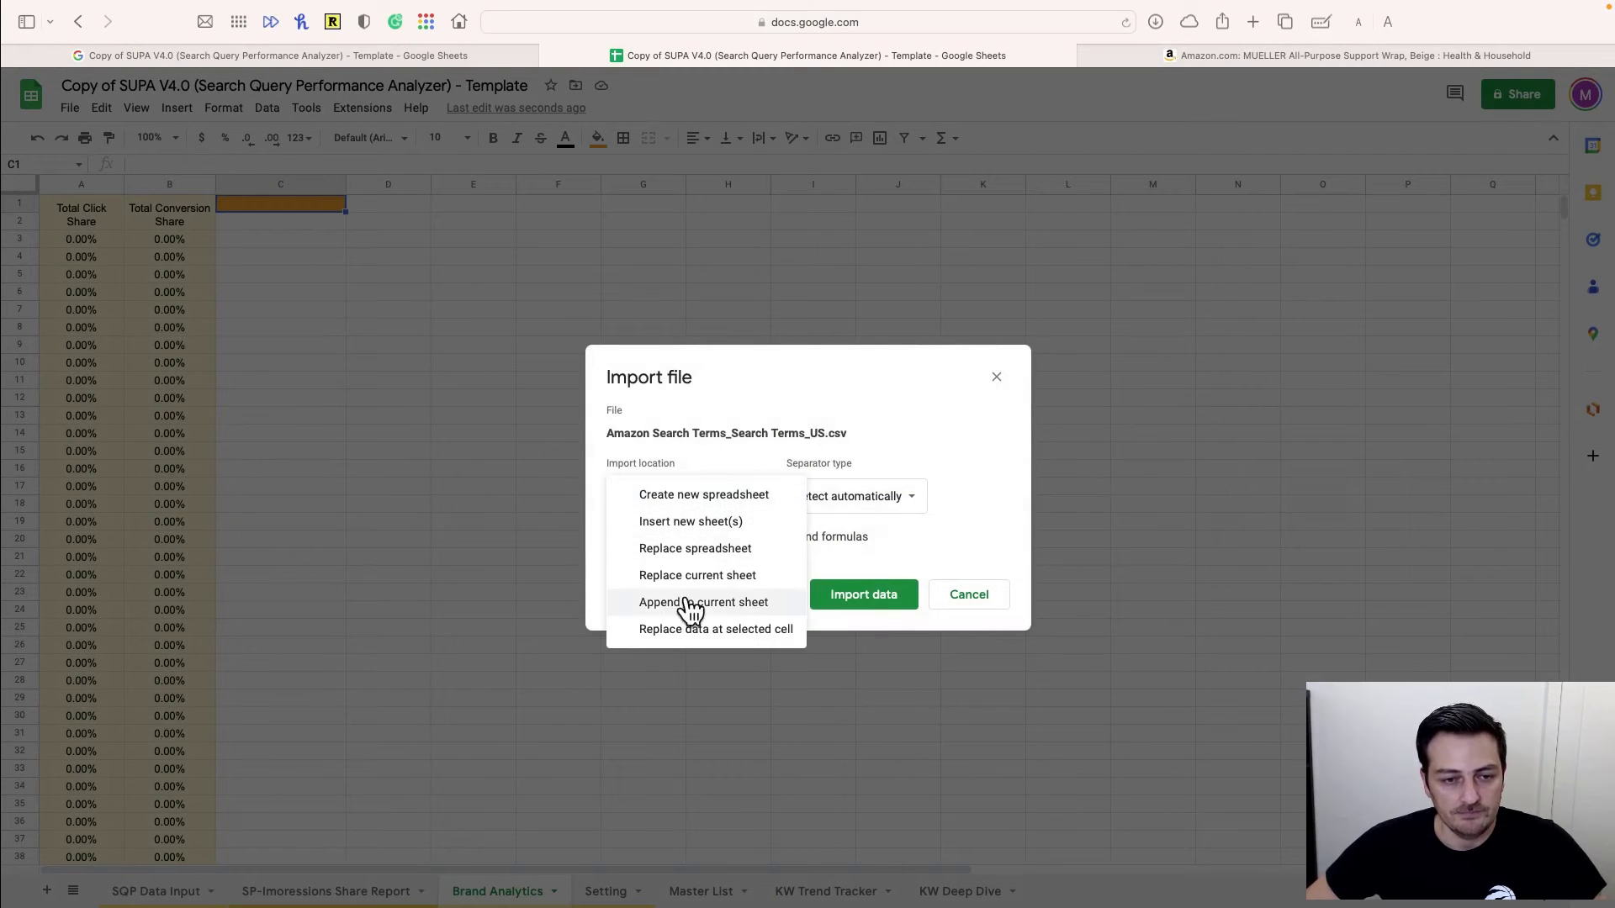
{"action": "left_click", "coordinate": [729, 641]}
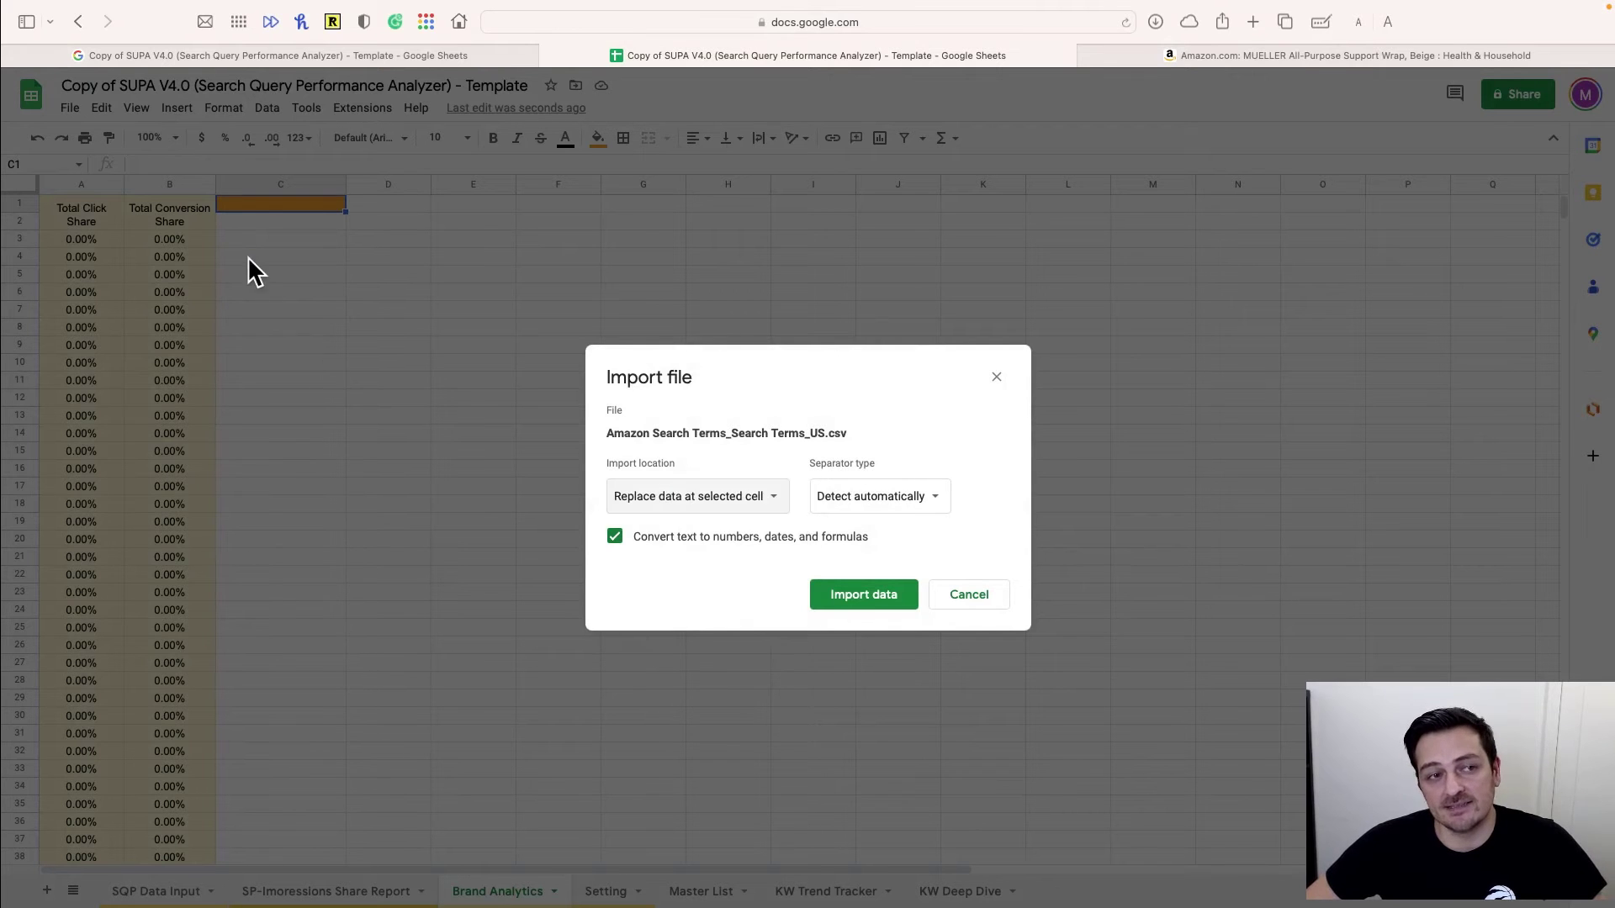
{"action": "left_click", "coordinate": [843, 582]}
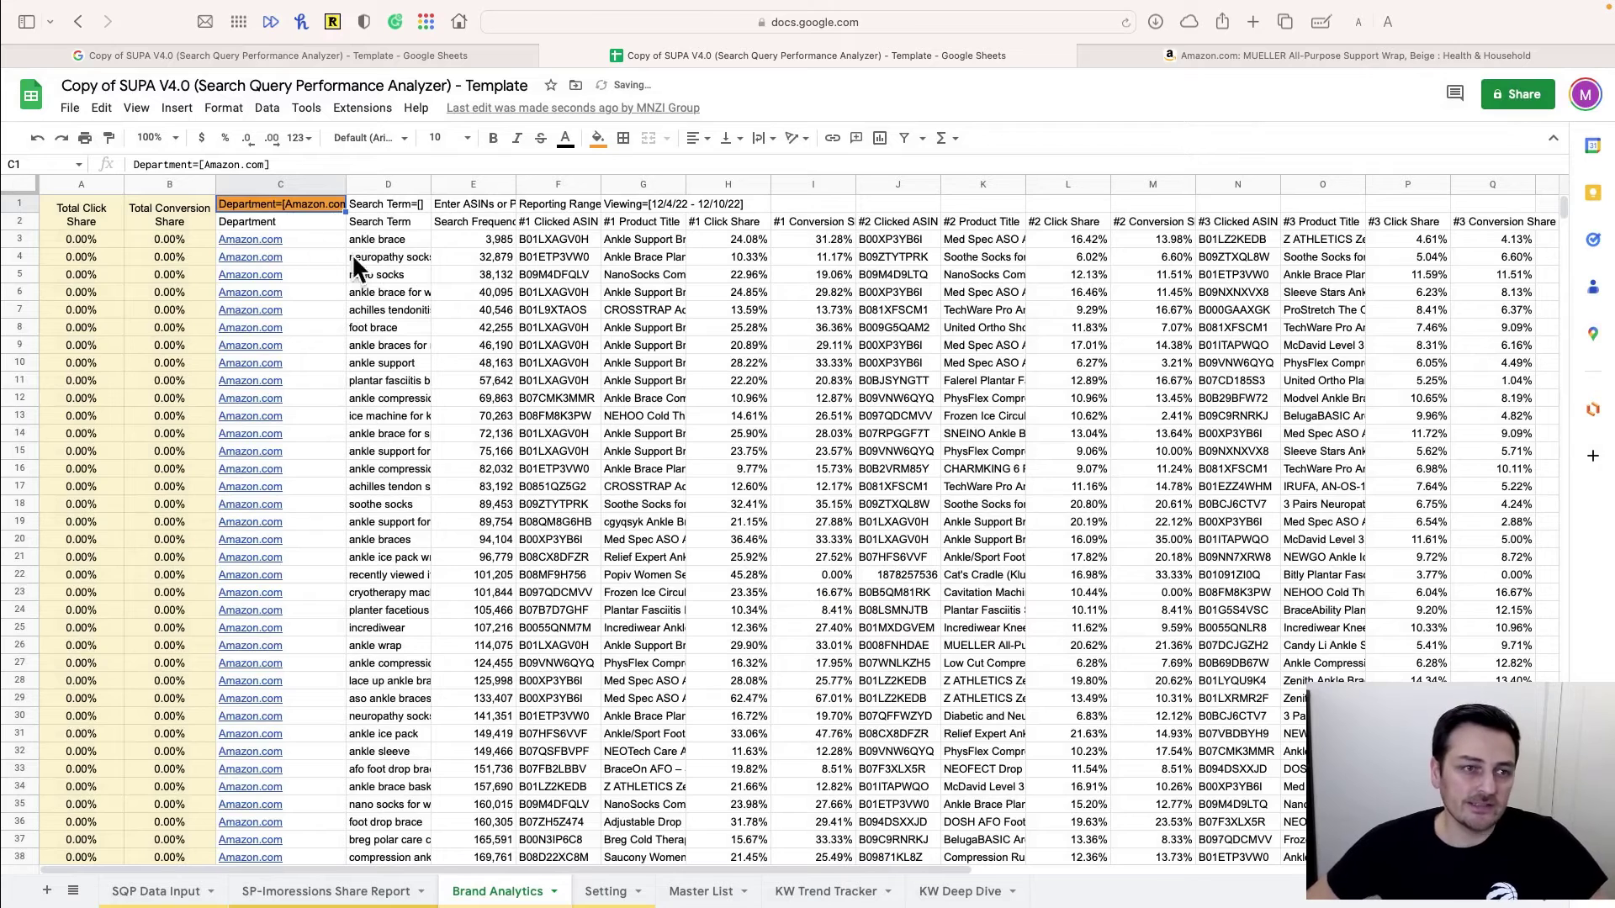
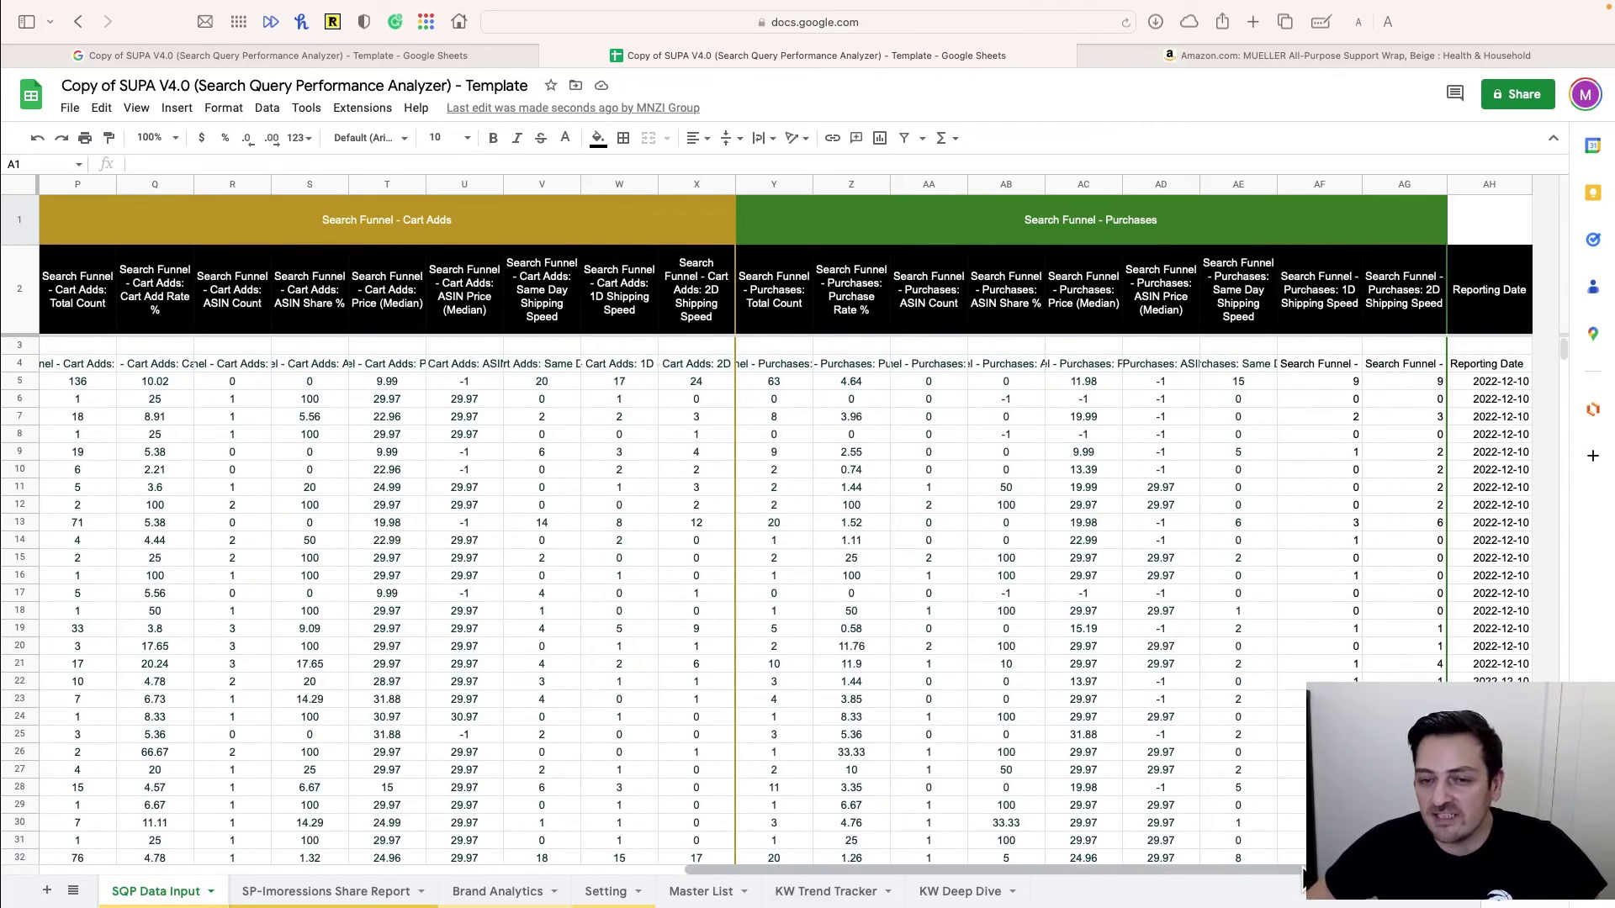
Step: Scroll SQP Data Input back to column A and bring up the Setting sheet's metric-to-column mapping
{"action": "left_click_drag", "start_coordinate": [1296, 871], "coordinate": [644, 843]}
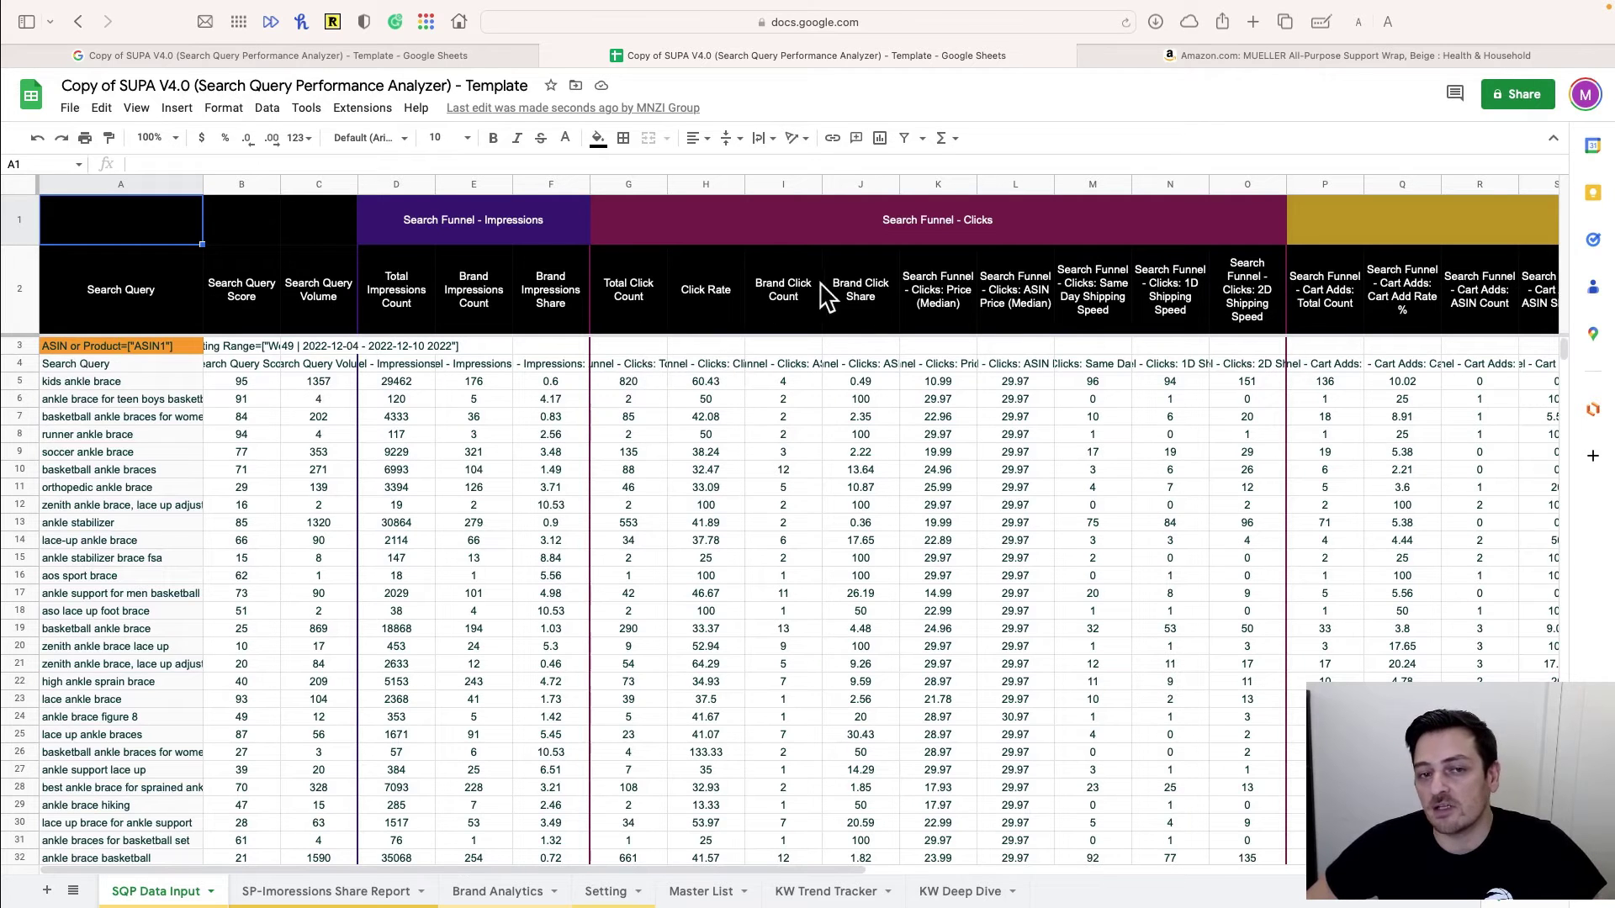
{"action": "left_click", "coordinate": [606, 892]}
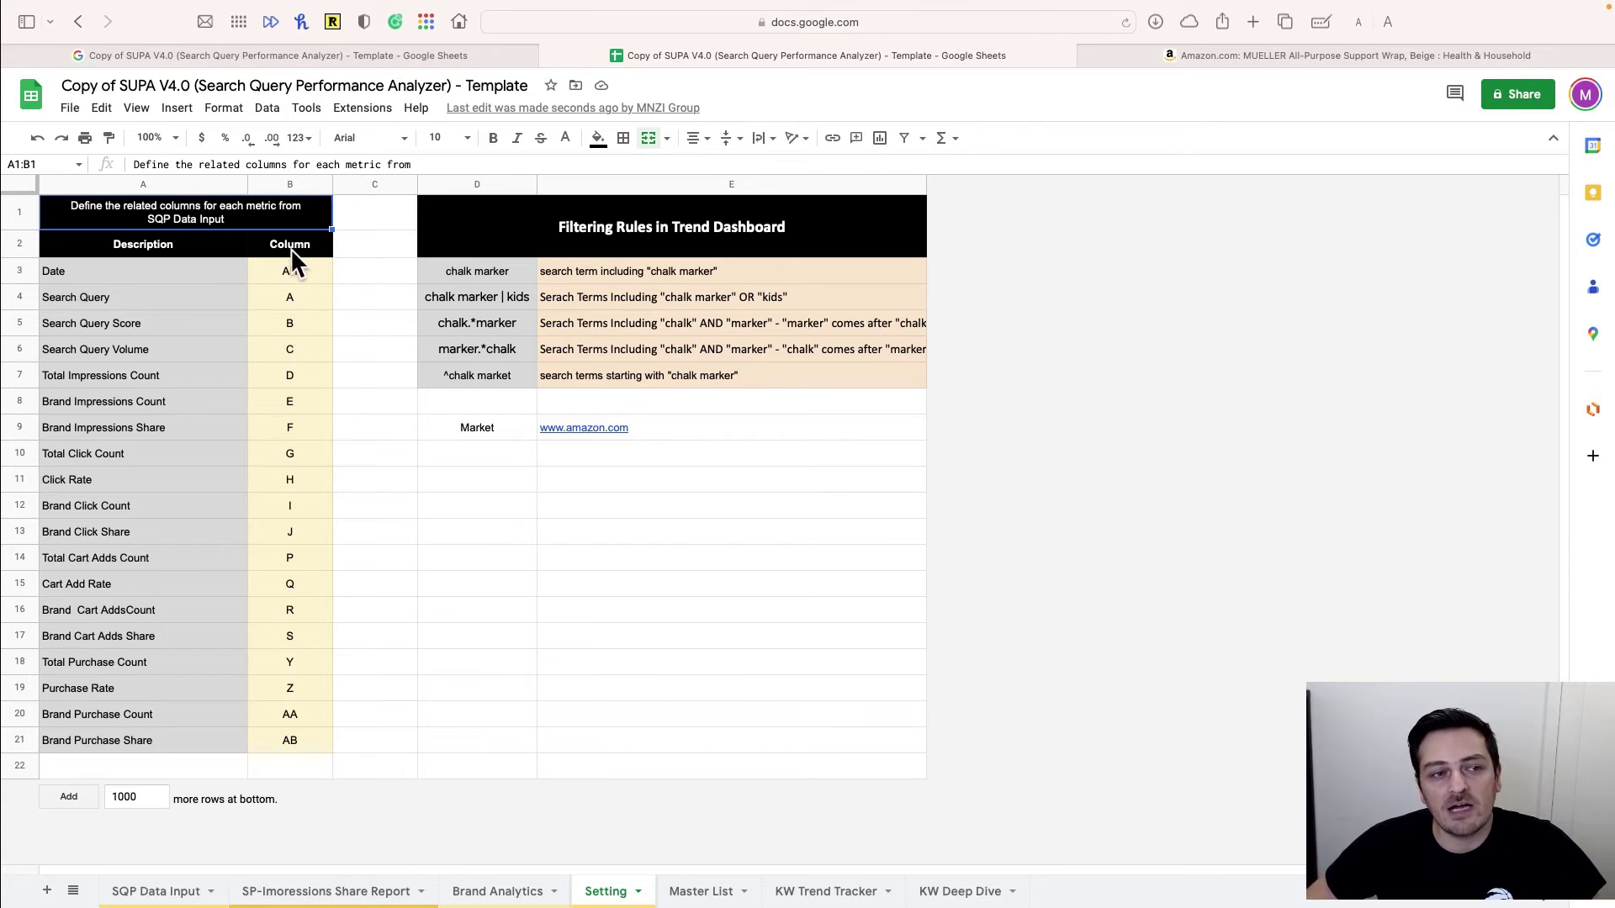
{"action": "left_click", "coordinate": [174, 889]}
{"action": "left_click", "coordinate": [616, 870]}
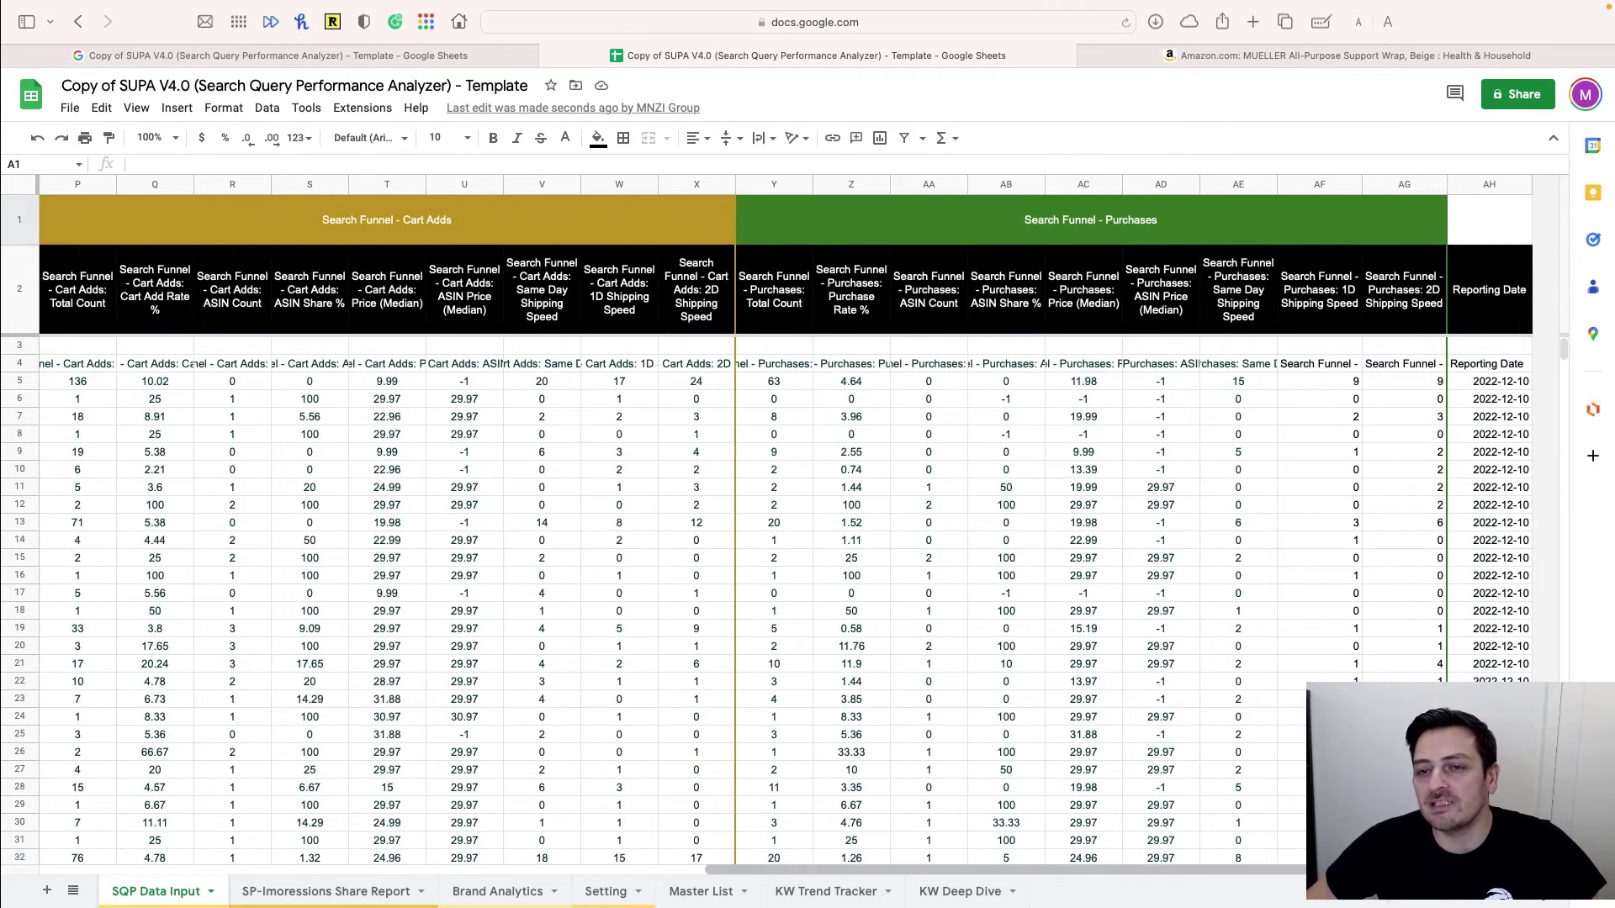
{"action": "left_click_drag", "start_coordinate": [1239, 865], "coordinate": [436, 854]}
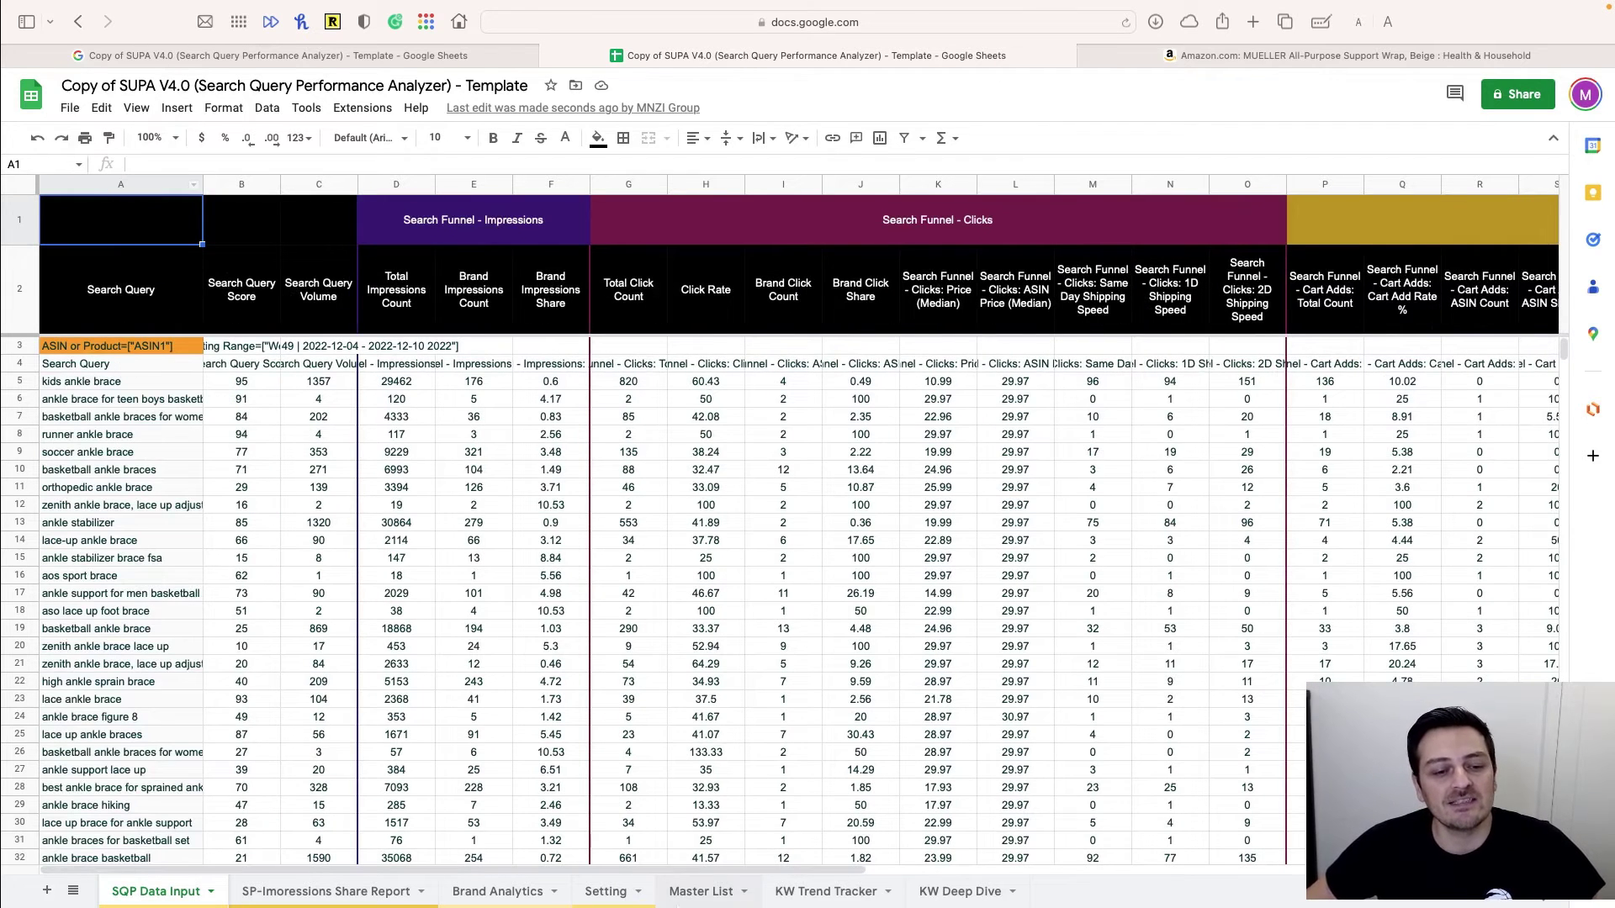
{"action": "left_click", "coordinate": [620, 894]}
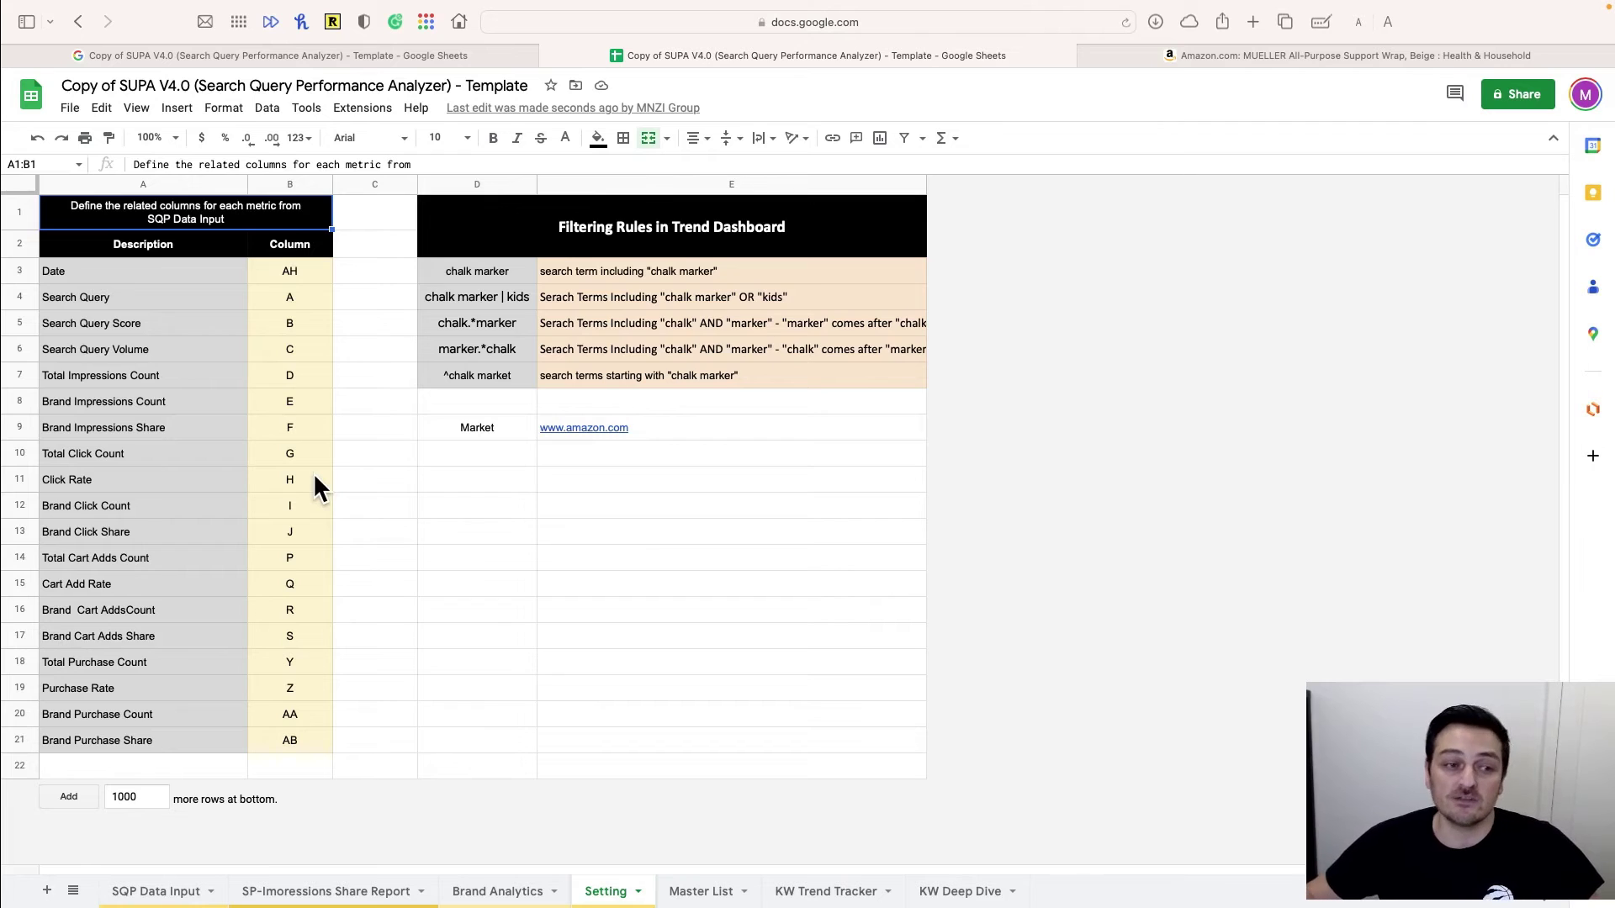
{"action": "left_click", "coordinate": [692, 430]}
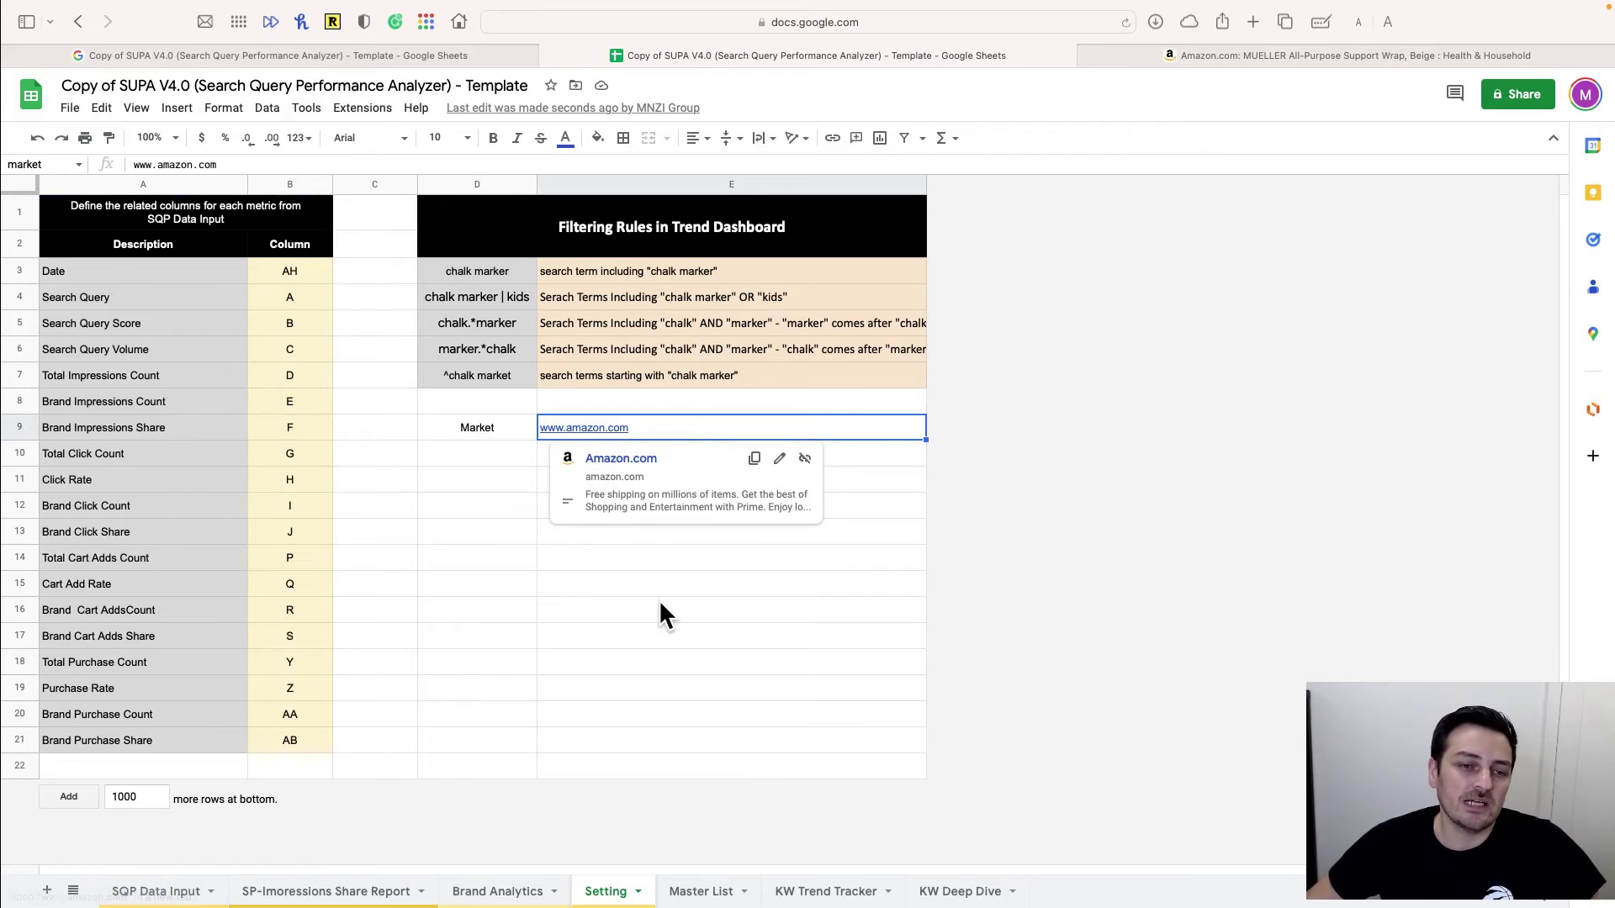
{"action": "left_click", "coordinate": [347, 162]}
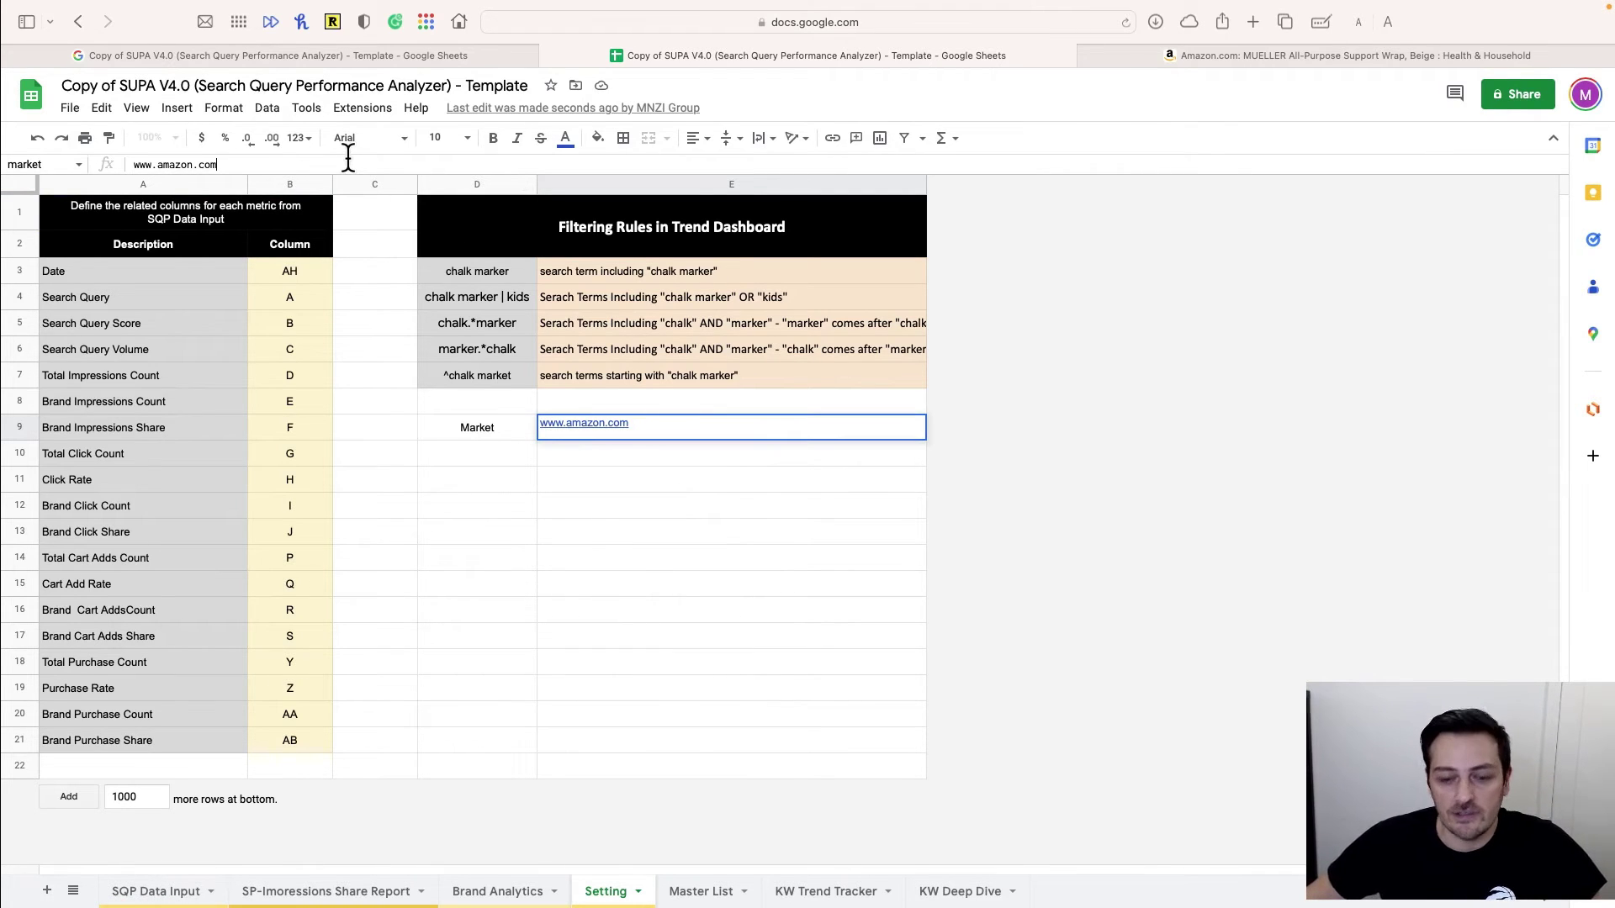
{"action": "key", "text": "BackSpace"}
{"action": "key", "text": "BackSpace"}
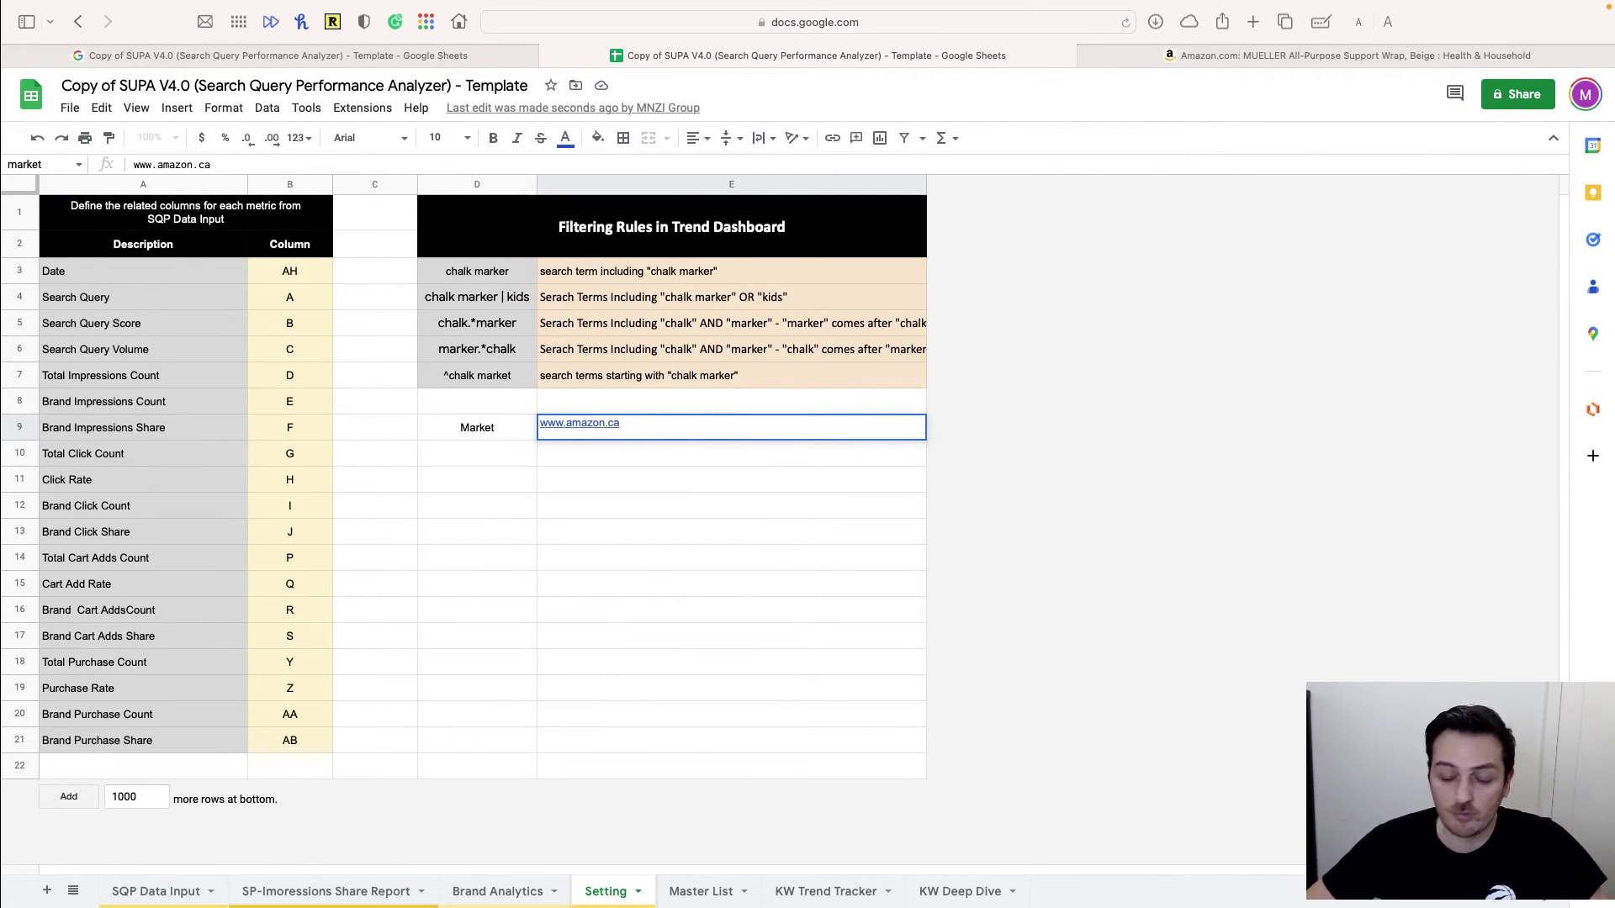
{"action": "type", "text": "a"}
{"action": "key", "text": "Return"}
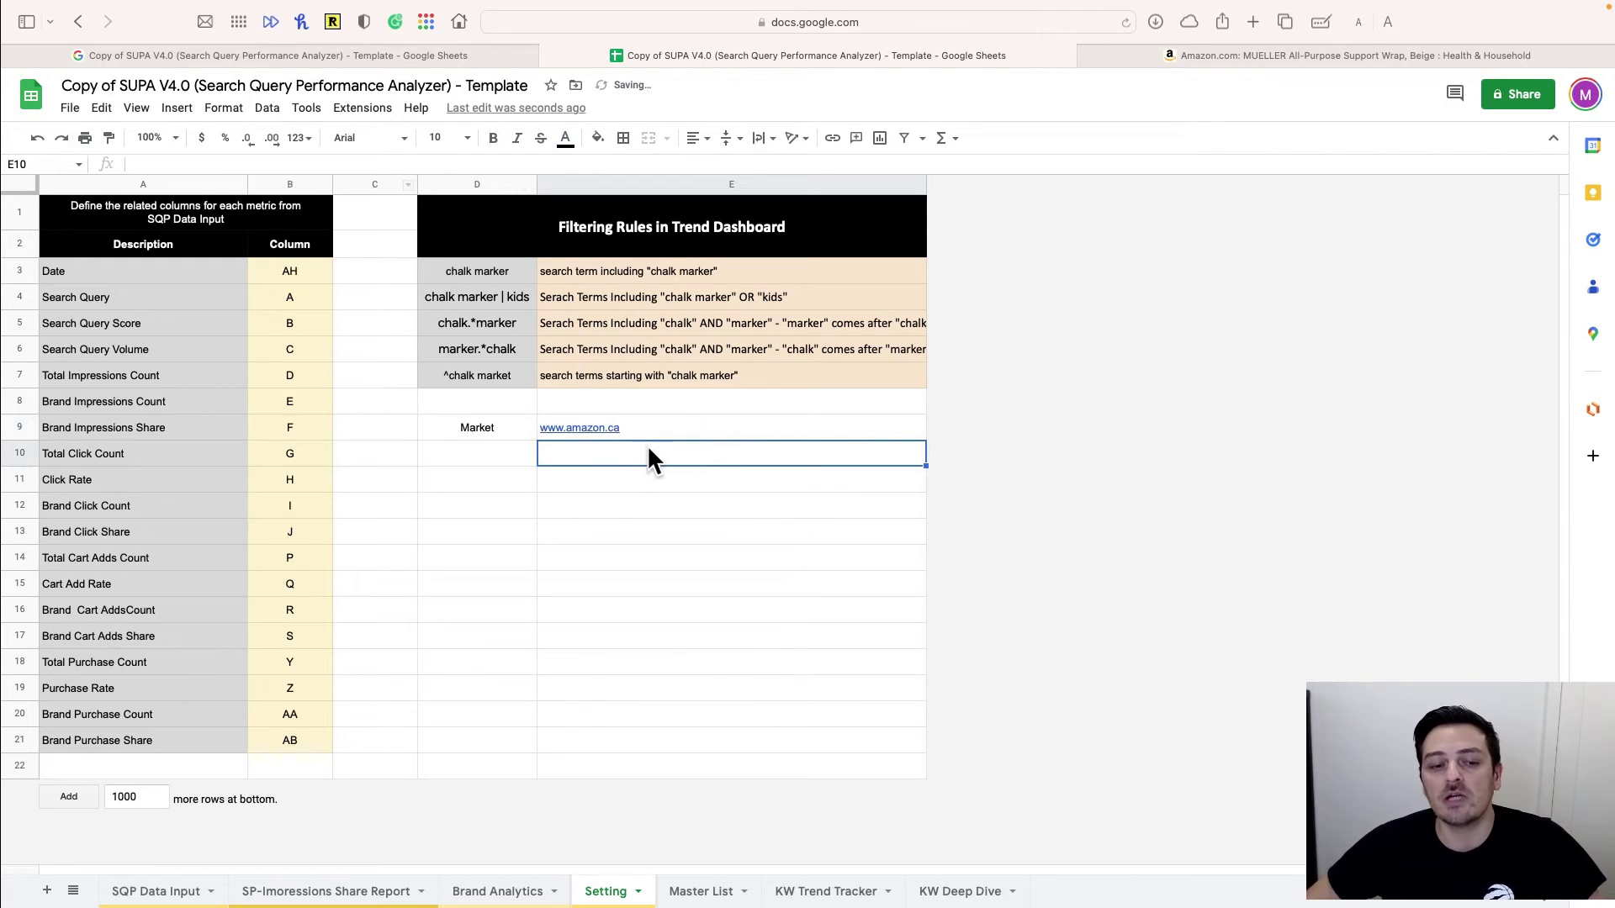
{"action": "left_click", "coordinate": [683, 897]}
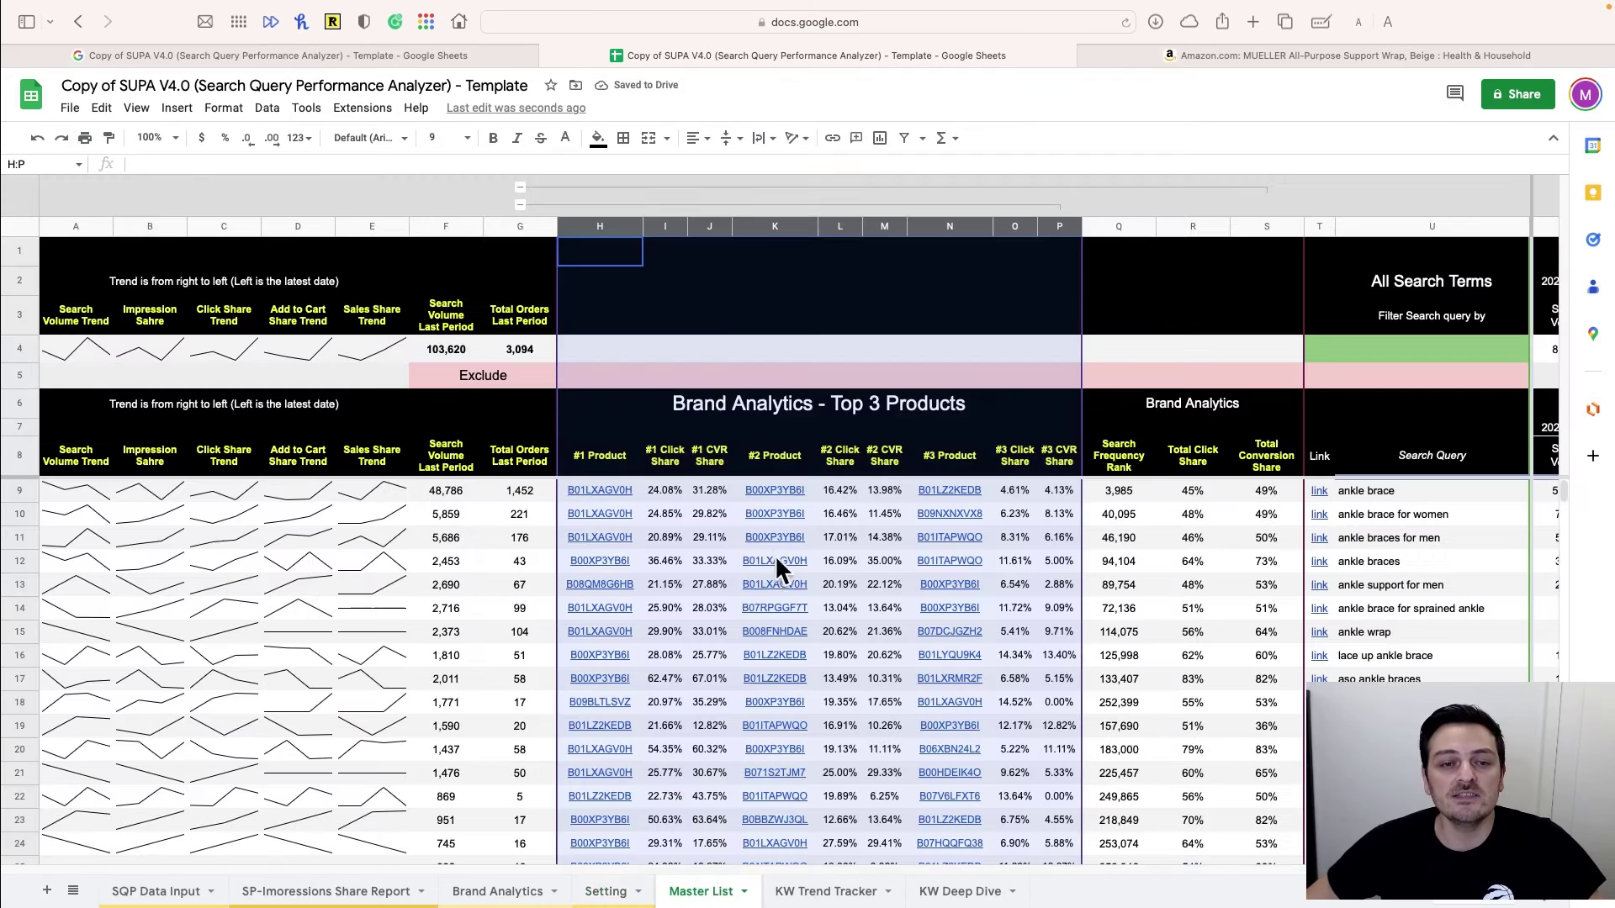
{"action": "left_click", "coordinate": [610, 891]}
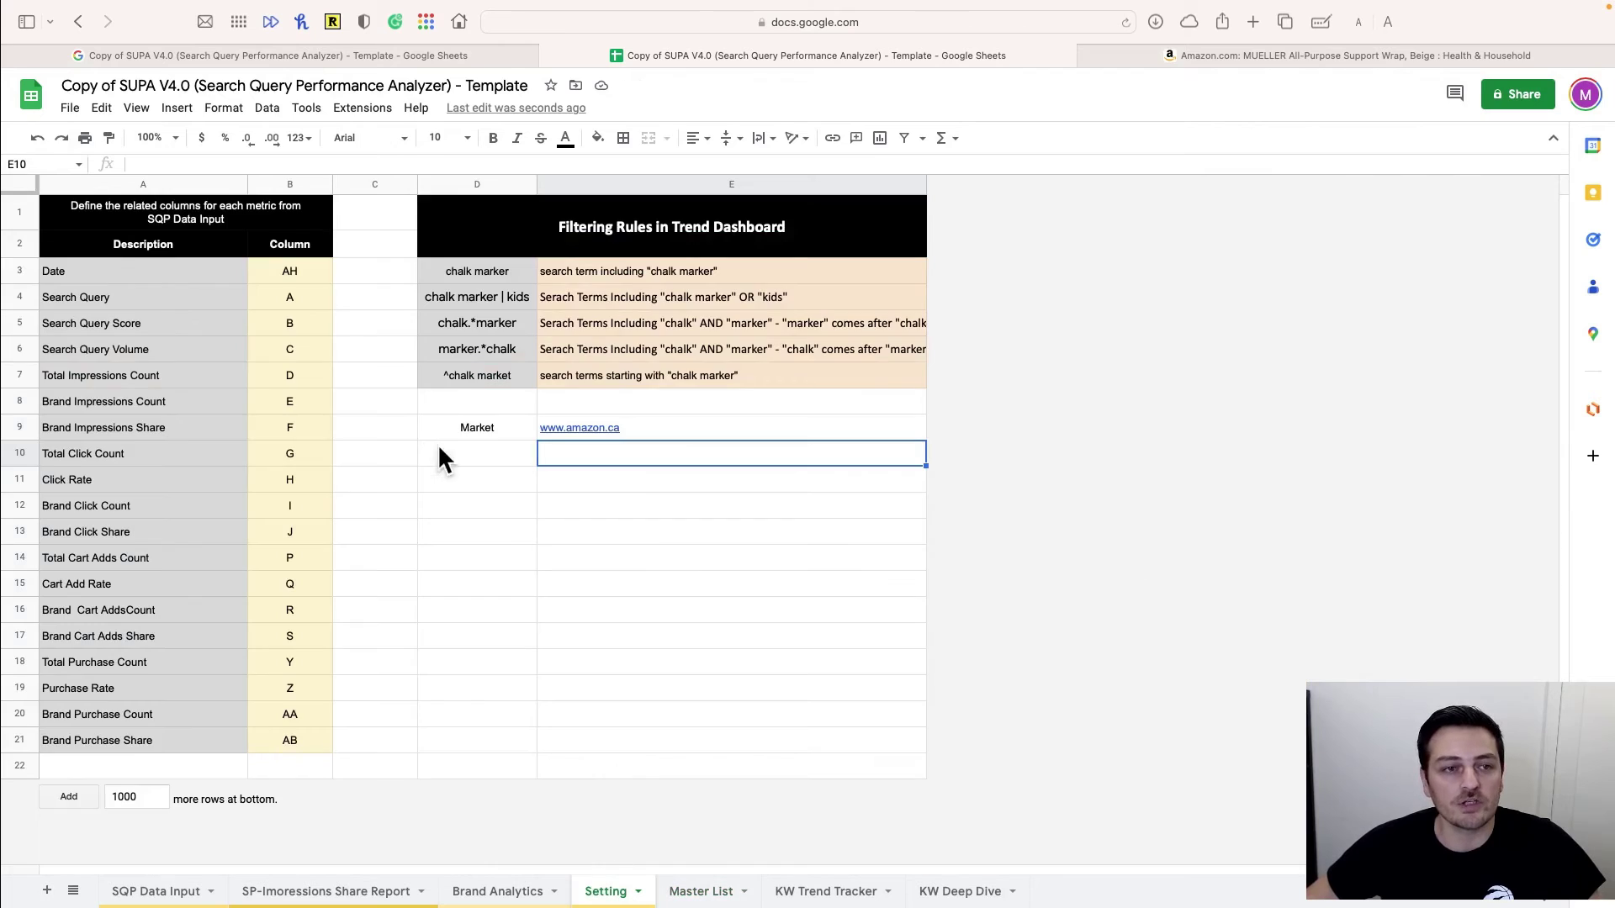
{"action": "left_click", "coordinate": [686, 429]}
{"action": "left_click", "coordinate": [227, 165]}
{"action": "key", "text": "BackSpace"}
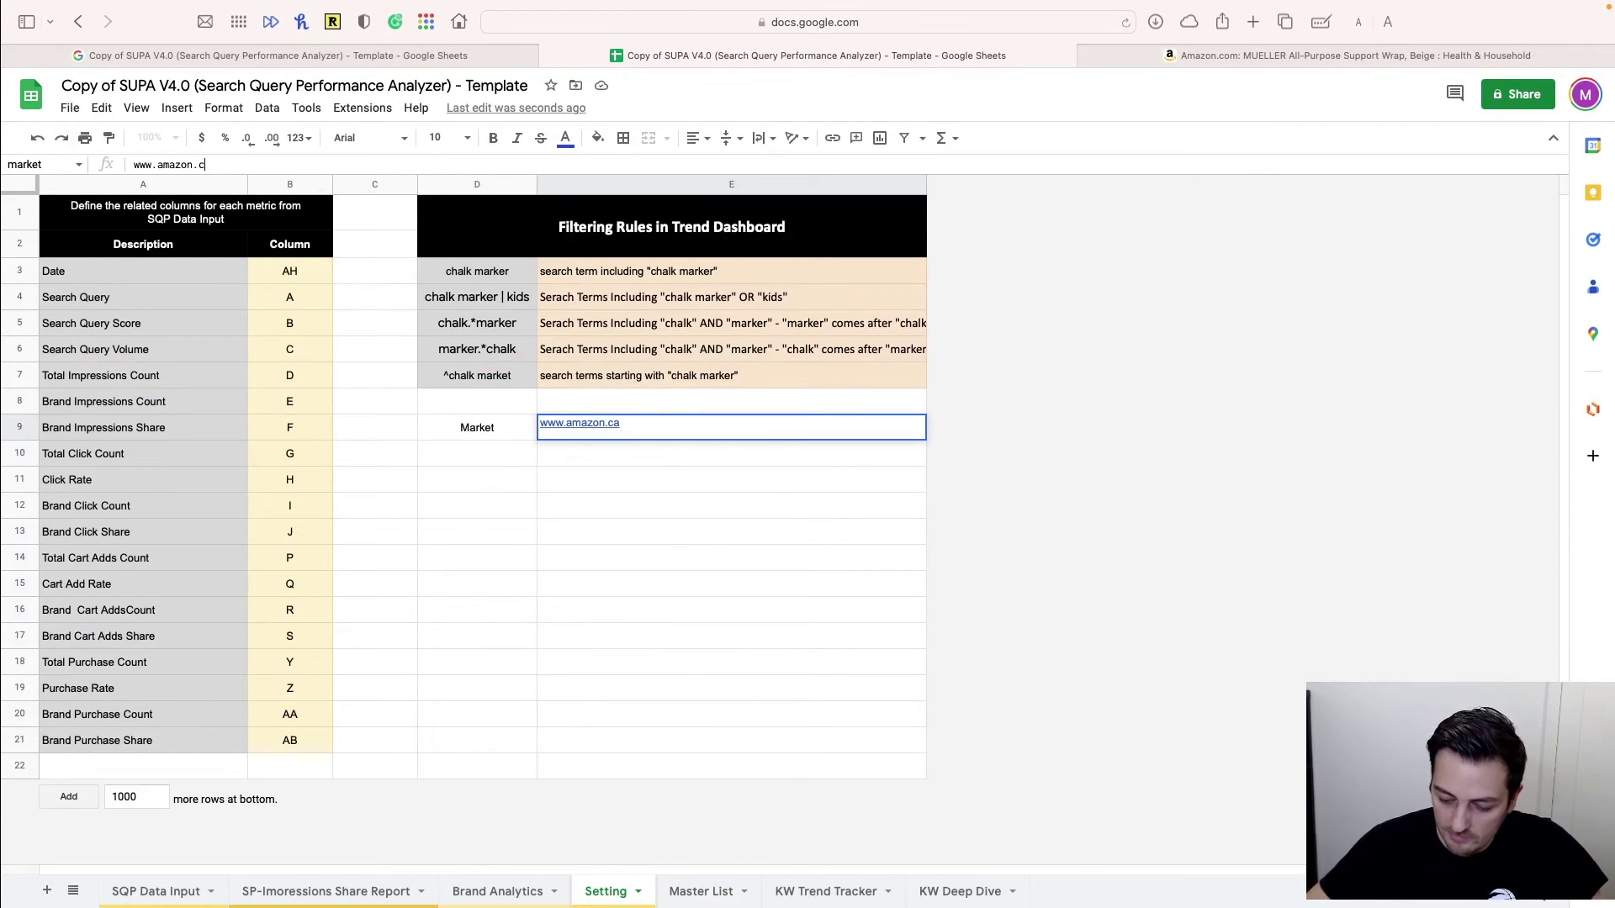
{"action": "type", "text": "m"}
{"action": "key", "text": "Return"}
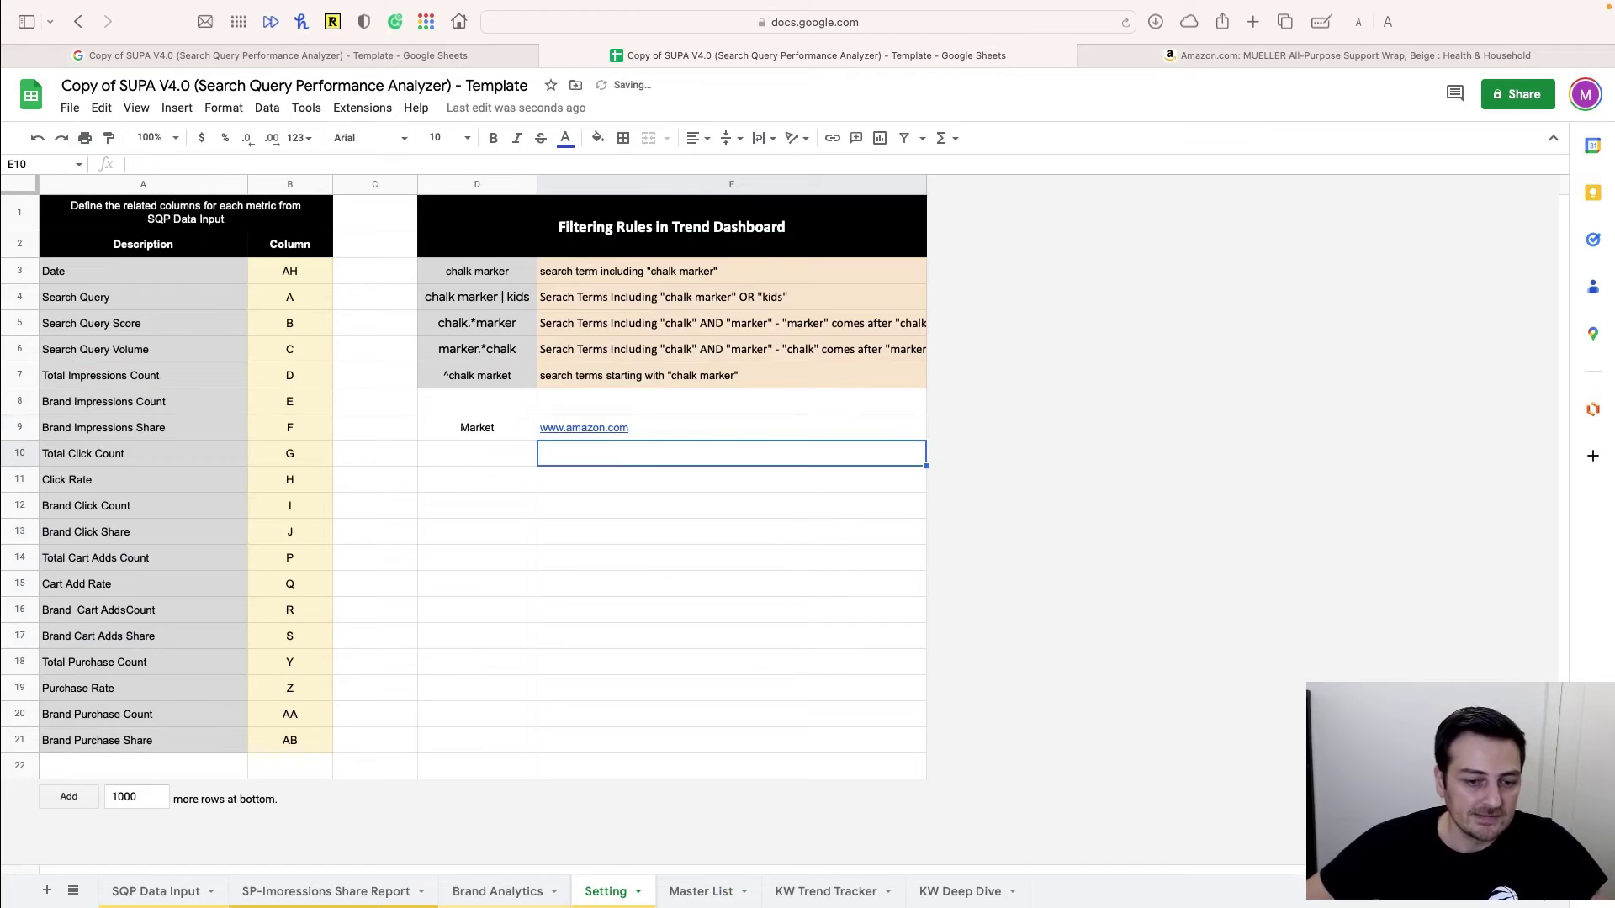
{"action": "left_click", "coordinate": [703, 892]}
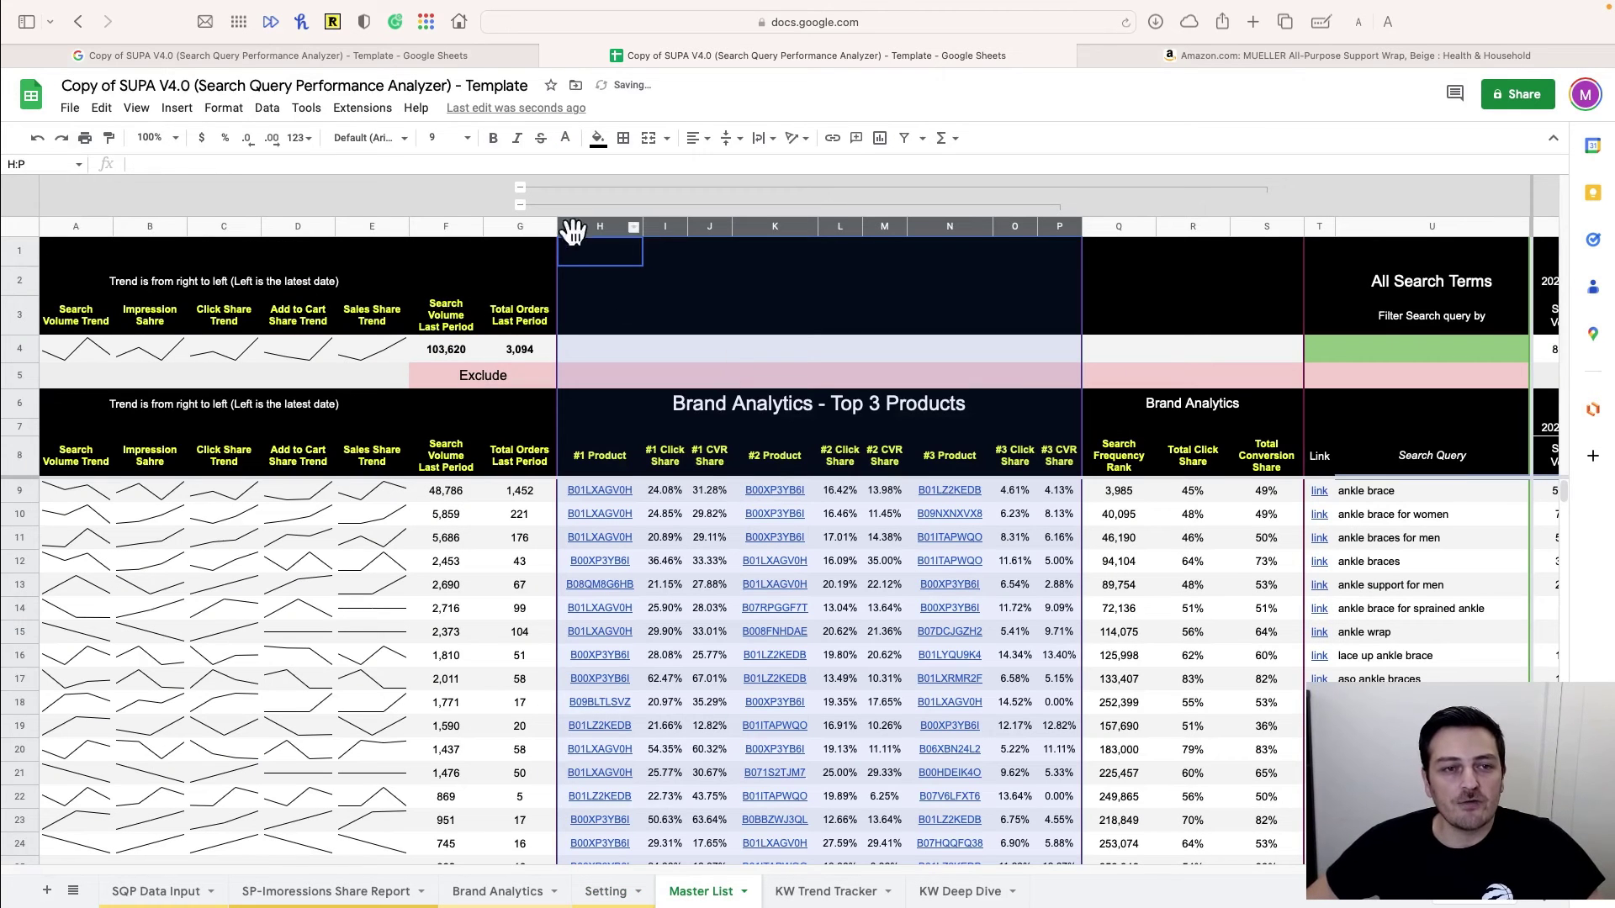
Step: Collapse and re-expand the Brand Analytics and Top 3 Products column groups on Master List
{"action": "left_click", "coordinate": [520, 186]}
{"action": "left_click", "coordinate": [519, 205]}
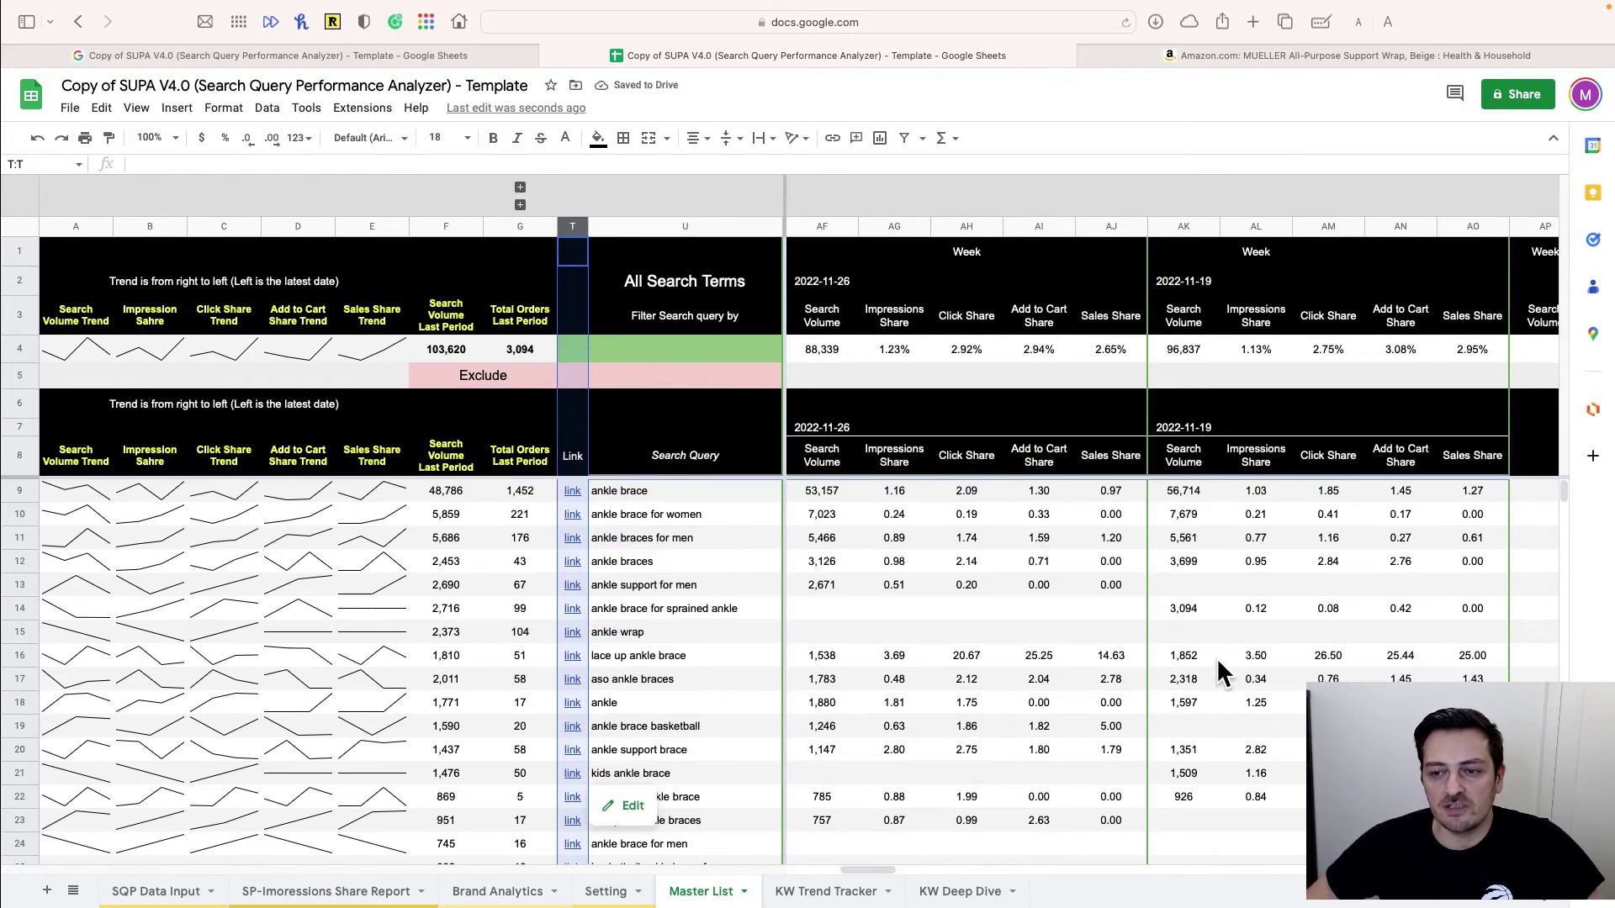
{"action": "scroll", "coordinate": [958, 670], "scroll_direction": "down", "scroll_amount": 5}
{"action": "scroll", "coordinate": [925, 679], "scroll_direction": "up", "scroll_amount": 5}
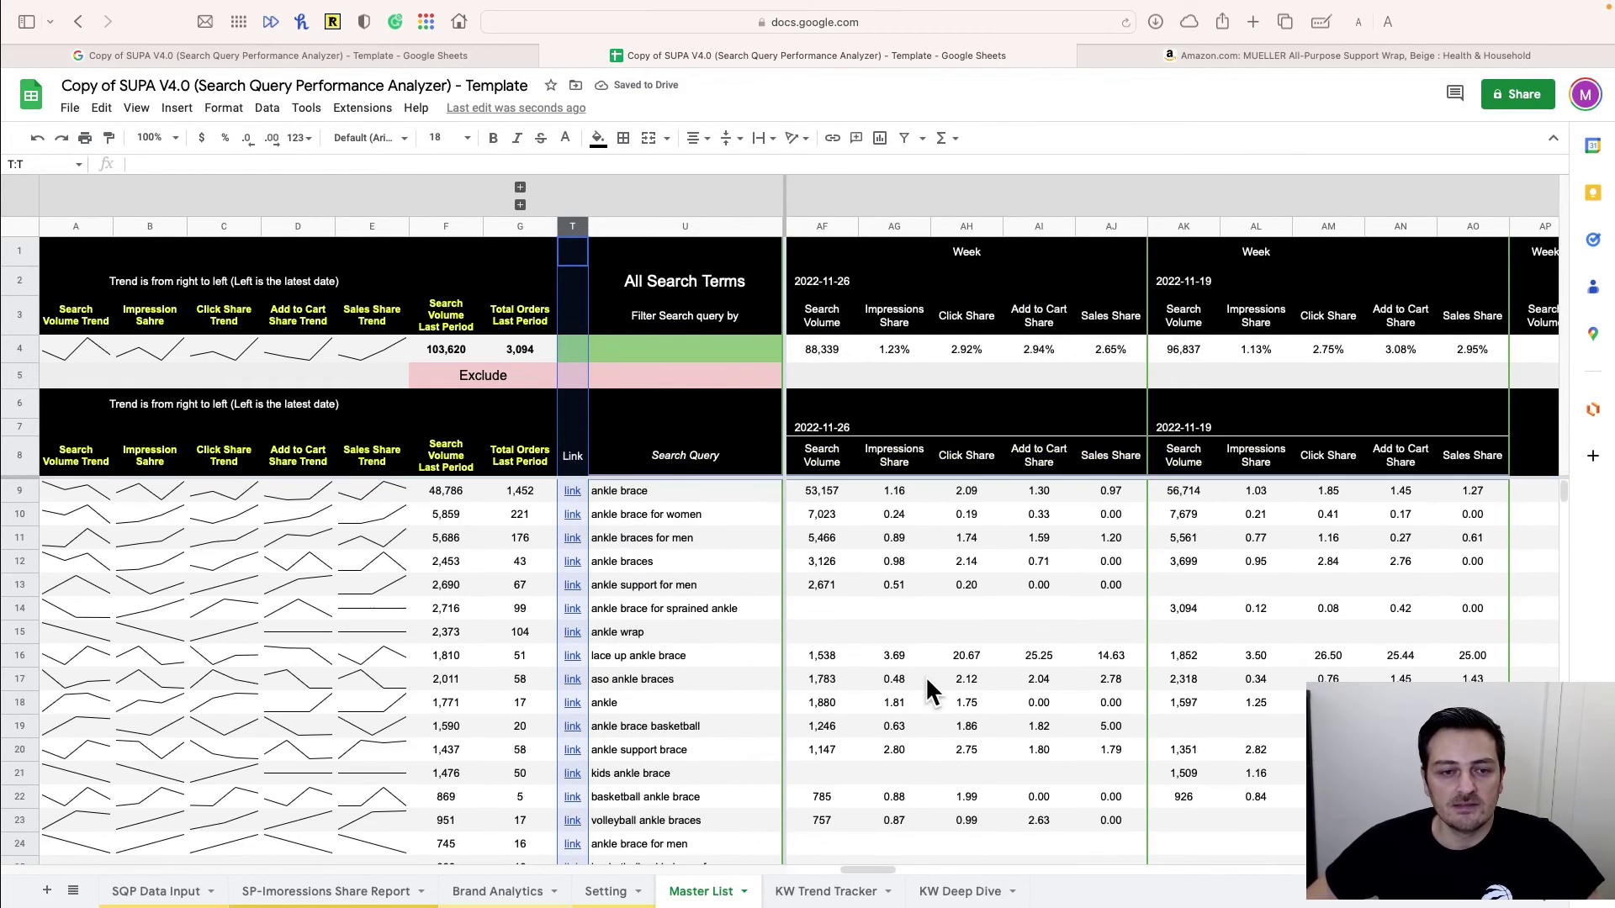
{"action": "left_click", "coordinate": [520, 188]}
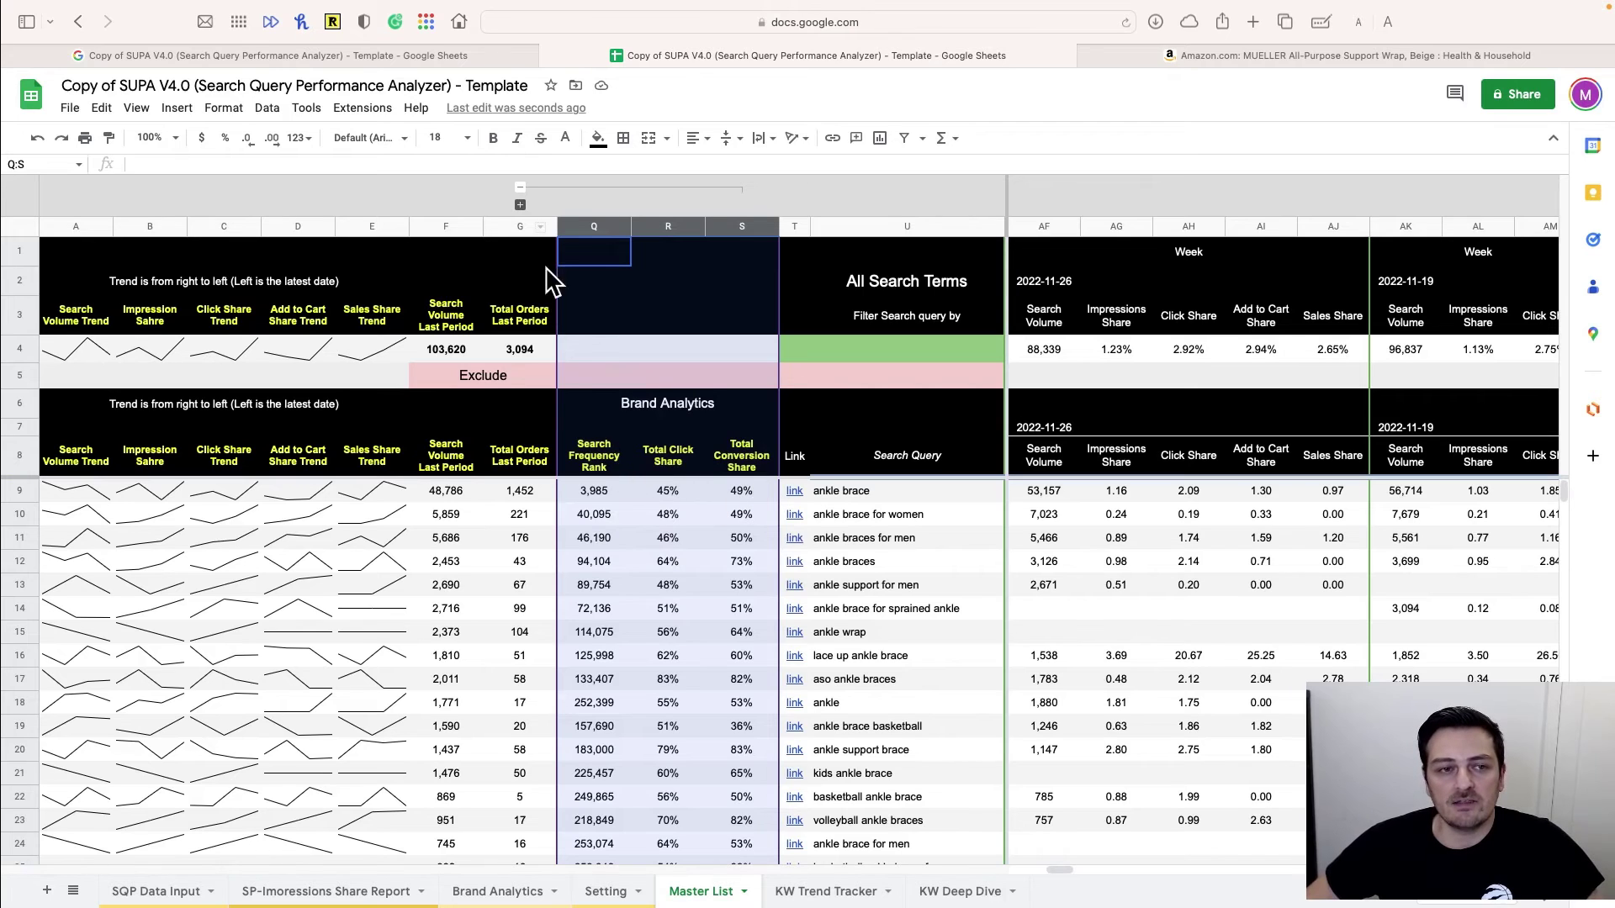
{"action": "left_click", "coordinate": [520, 204]}
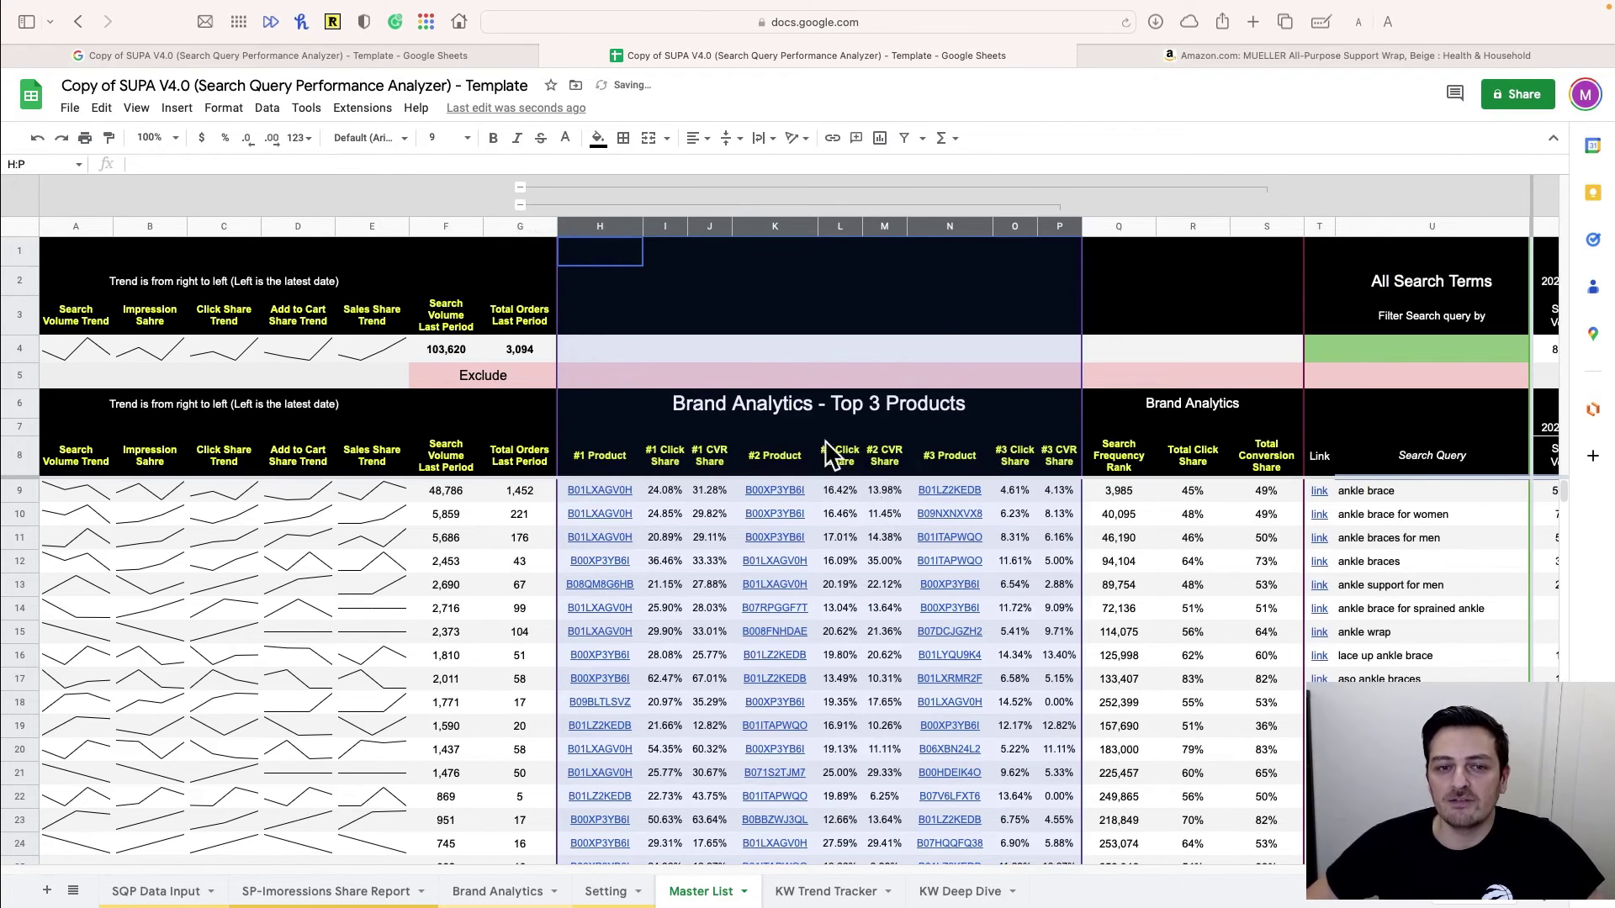
Step: Check the formula in cell I9, then go to the KW Trend Tracker sheet
{"action": "left_click", "coordinate": [648, 495]}
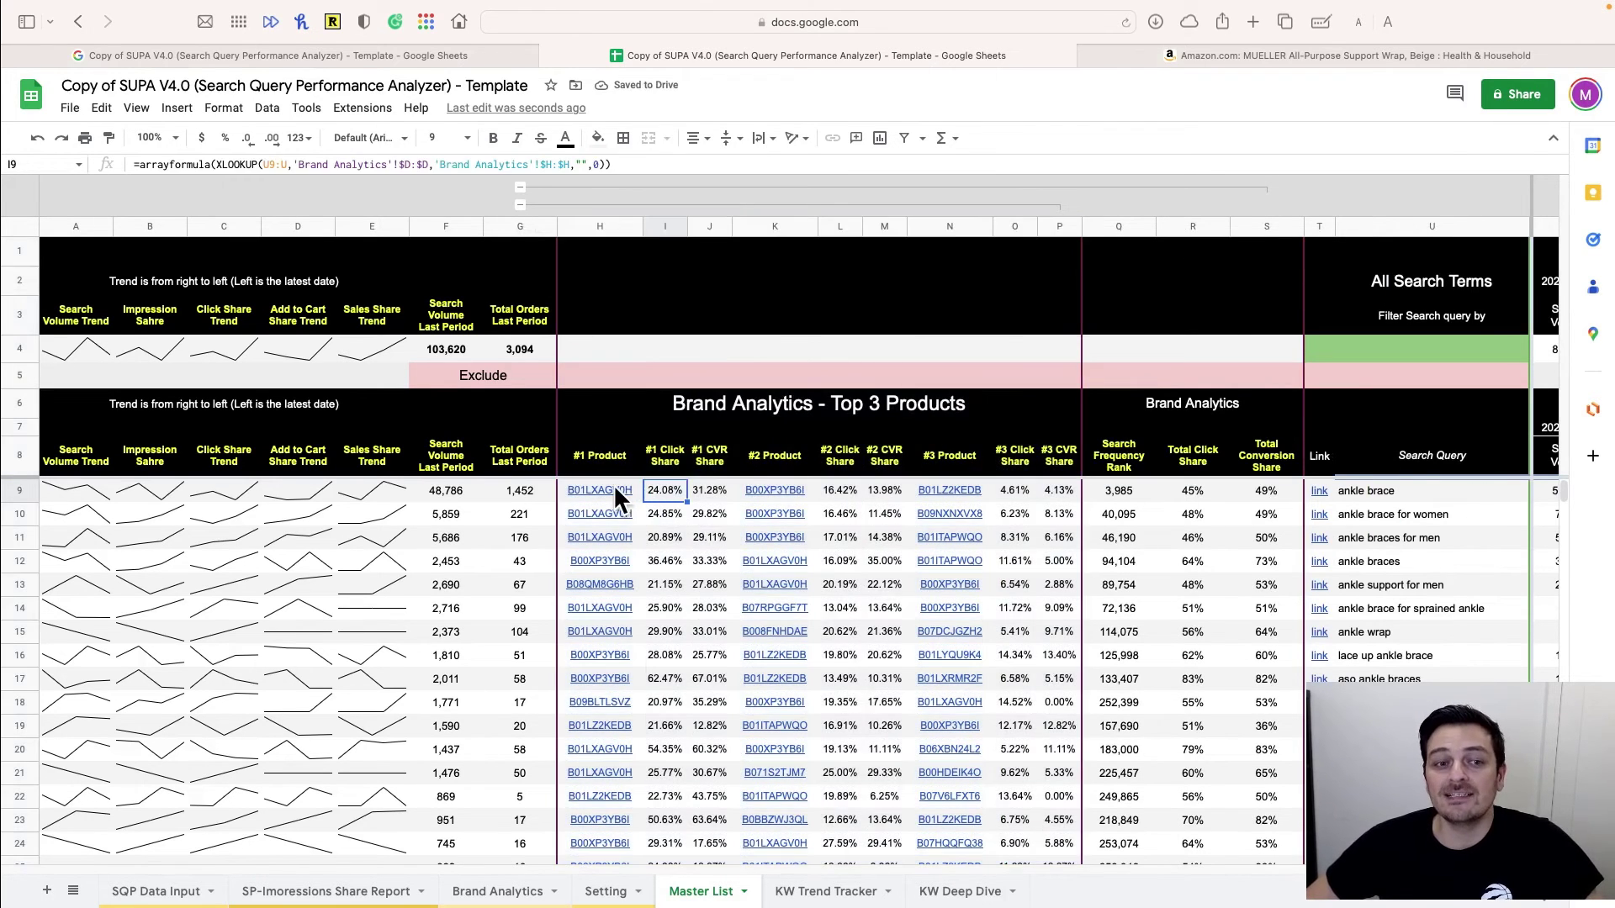
{"action": "mouse_move", "coordinate": [613, 484]}
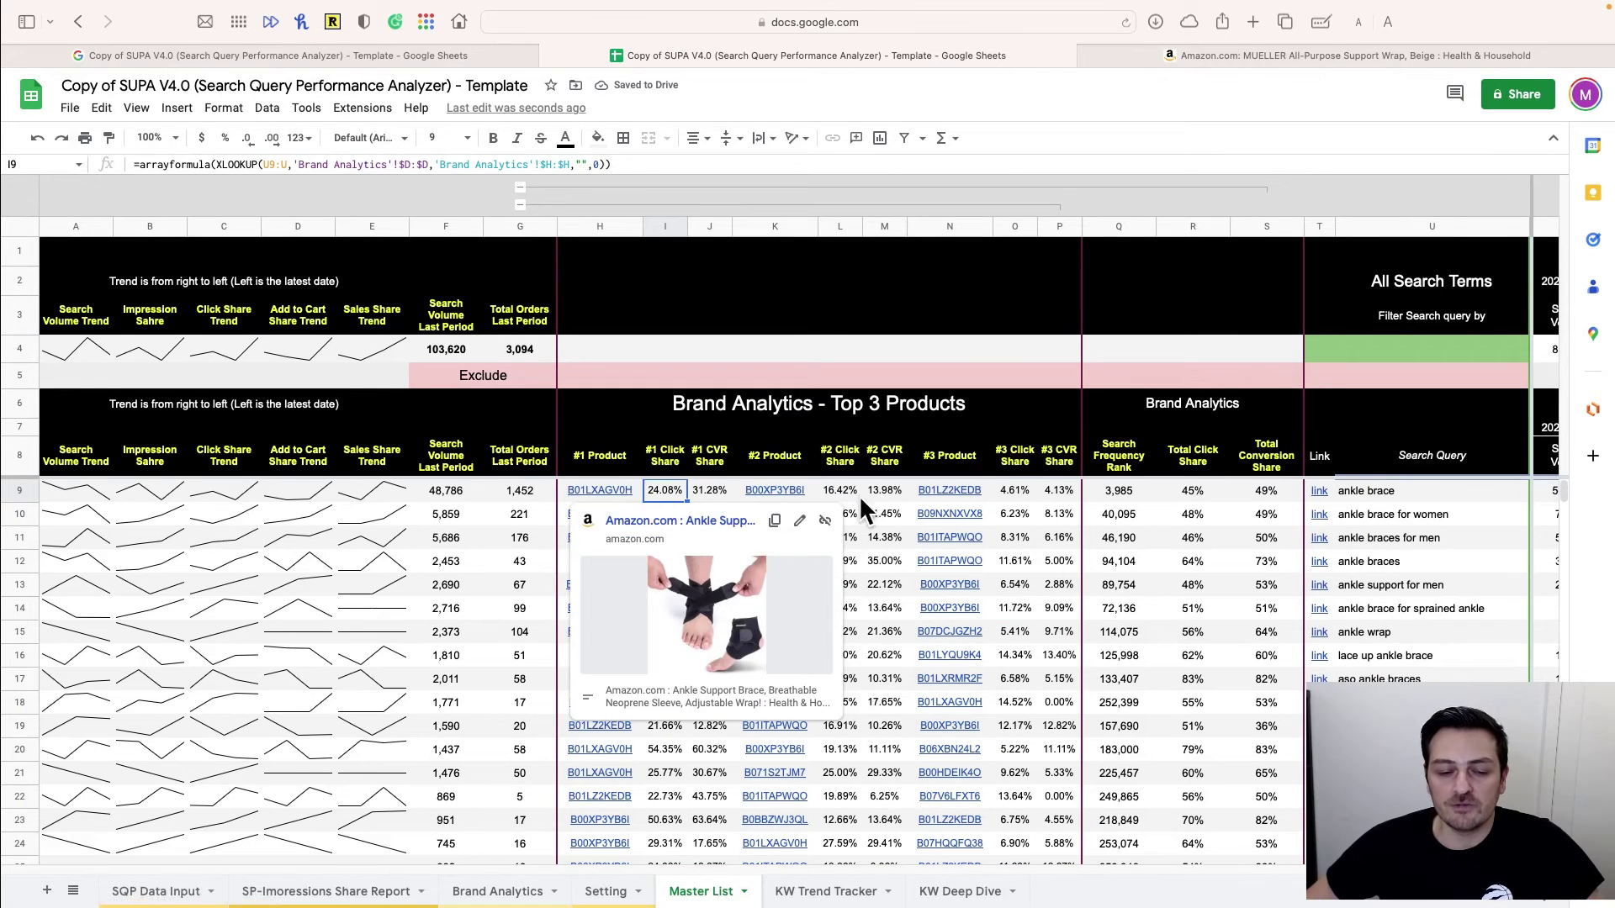
{"action": "left_click", "coordinate": [826, 893]}
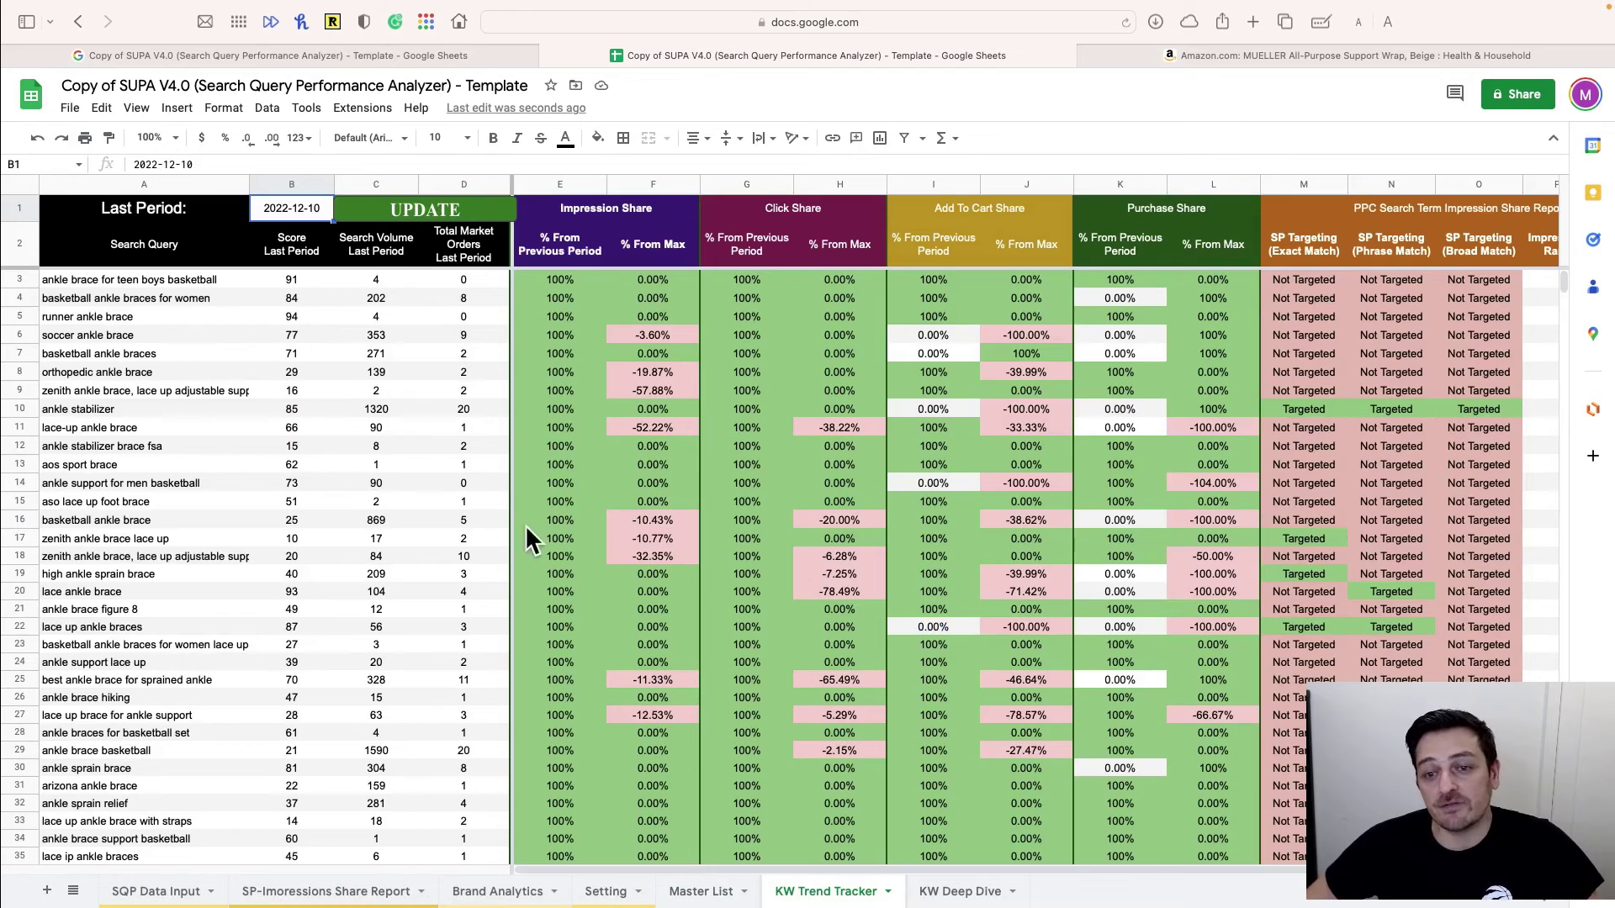
Step: Run UPDATE to refresh the KW Trend Tracker, then move to the KW Deep Dive sheet
{"action": "left_click", "coordinate": [445, 210]}
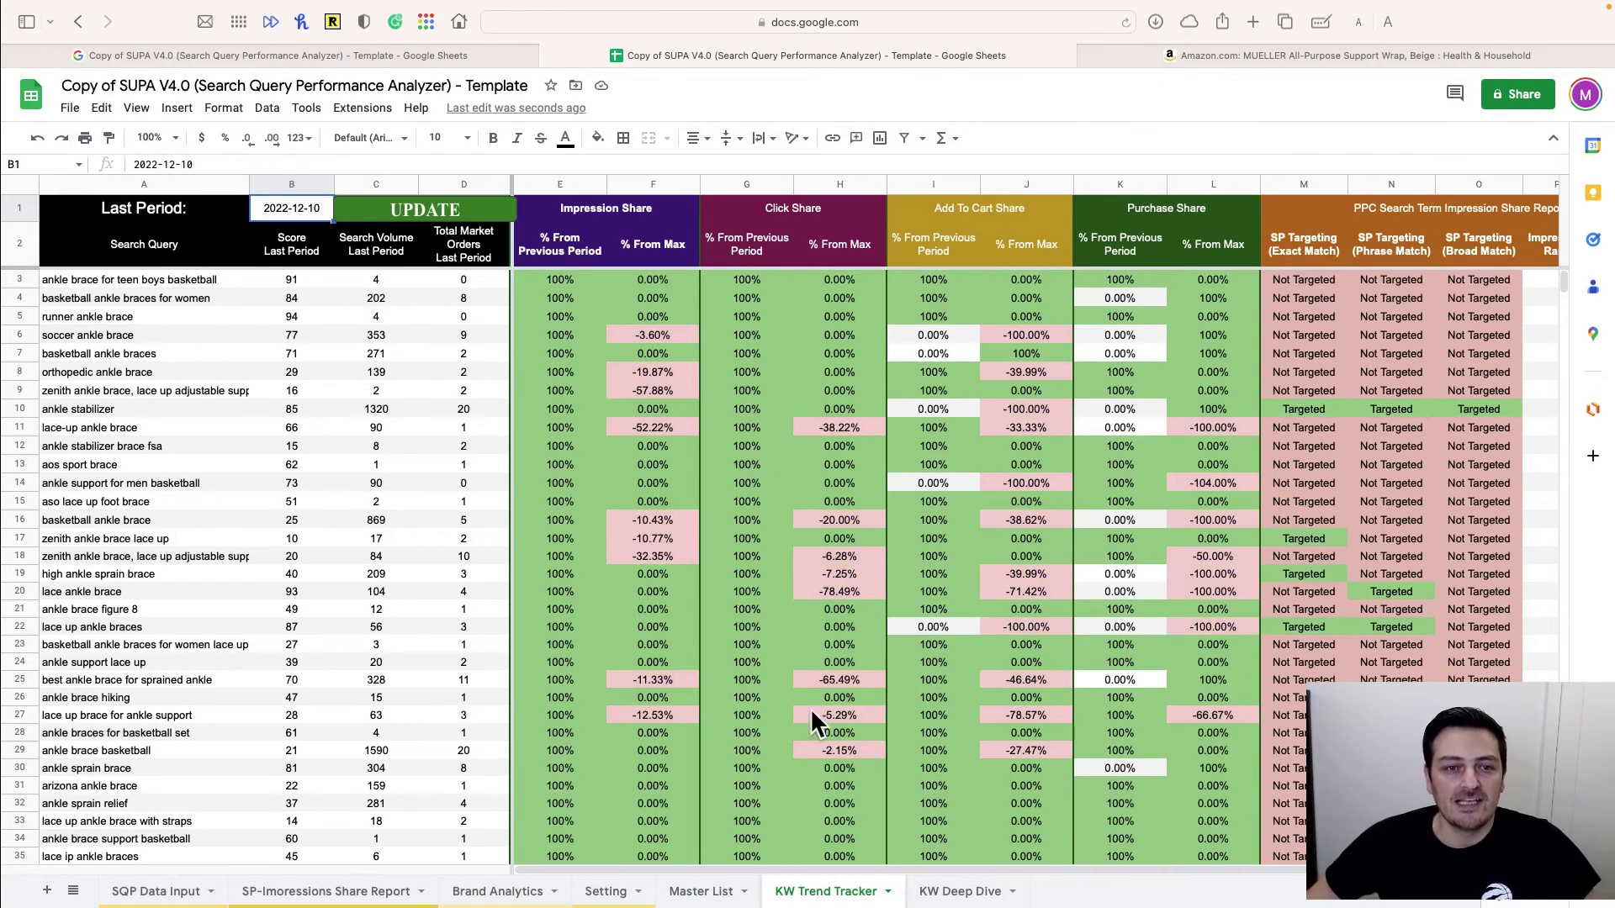
{"action": "left_click", "coordinate": [940, 898]}
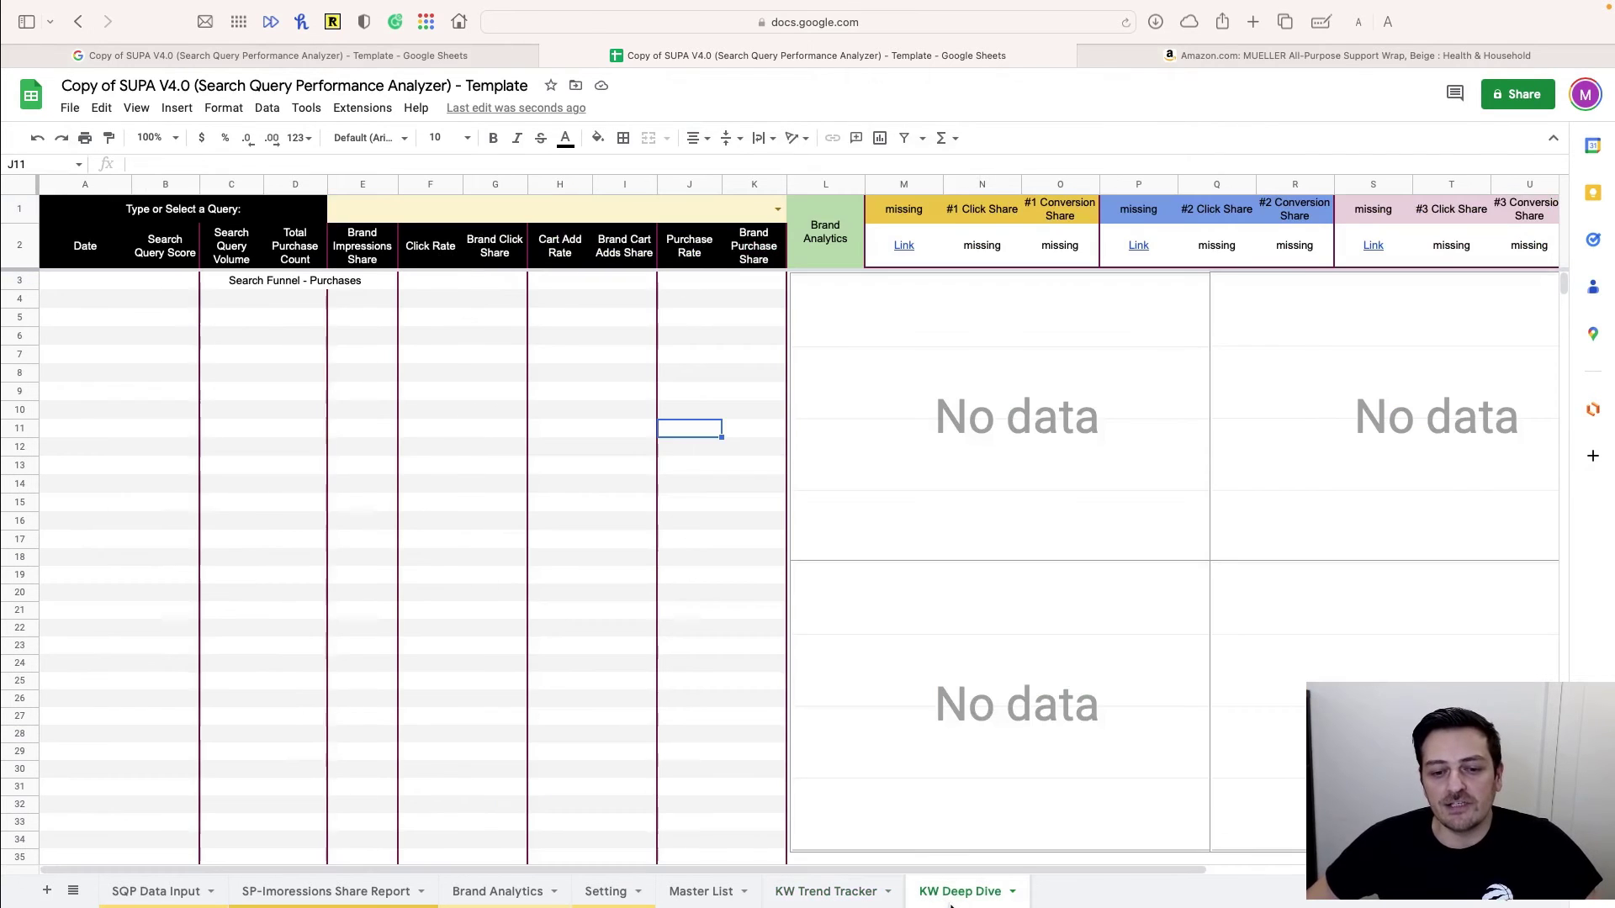
Step: Choose 'lace ankle brace' in KW Deep Dive's E1 query dropdown, then go to SQP Data Input
{"action": "left_click", "coordinate": [777, 209]}
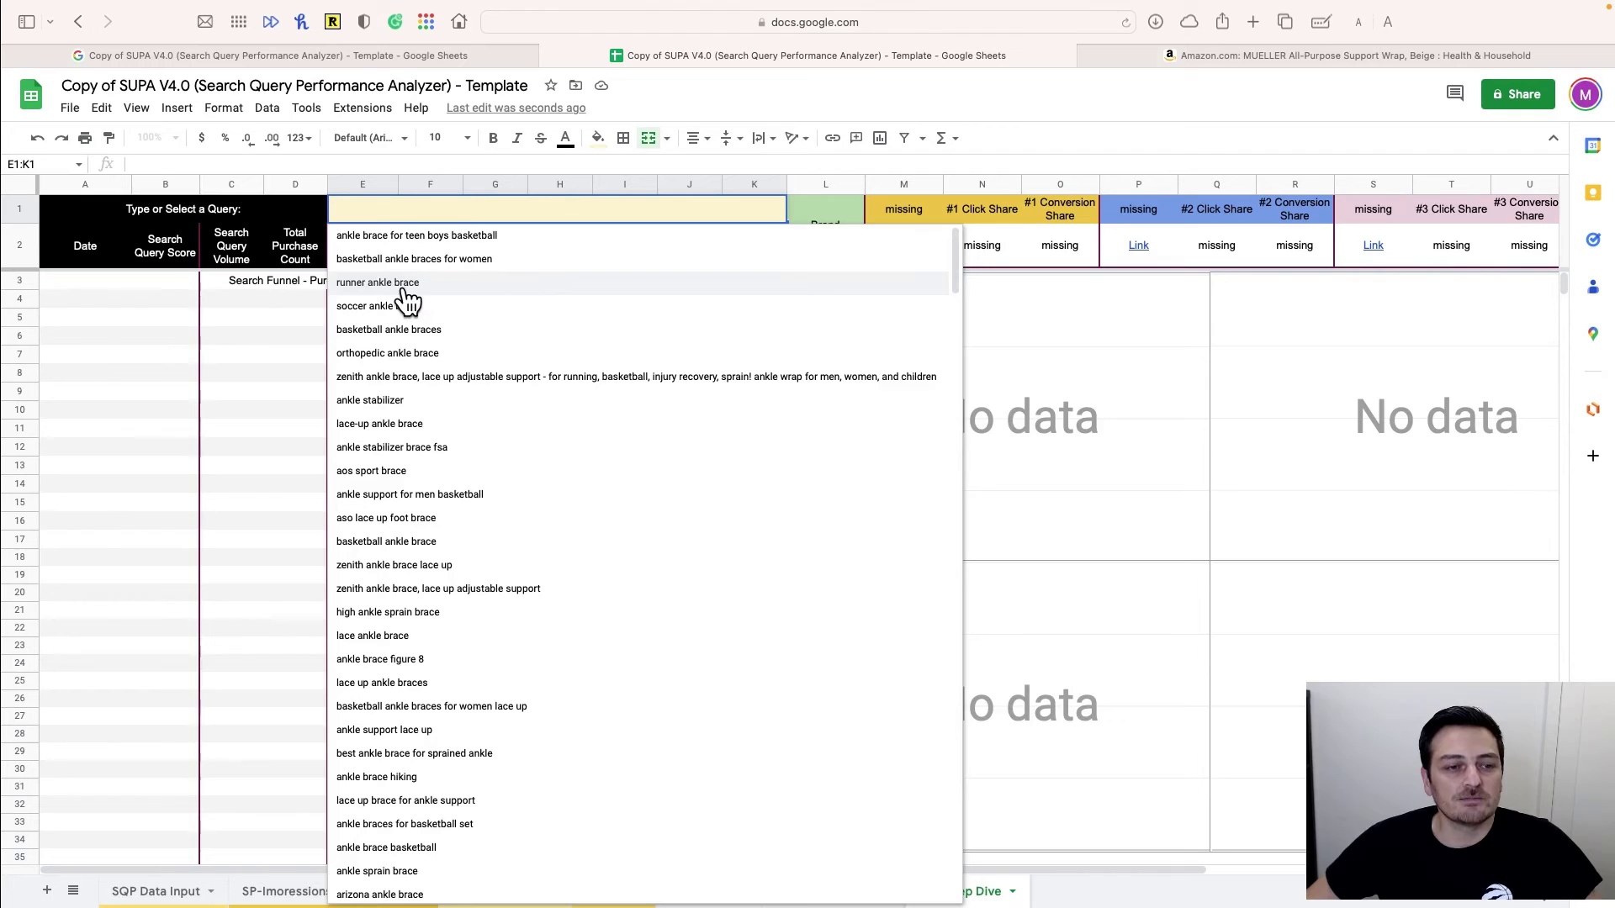
{"action": "left_click", "coordinate": [409, 636]}
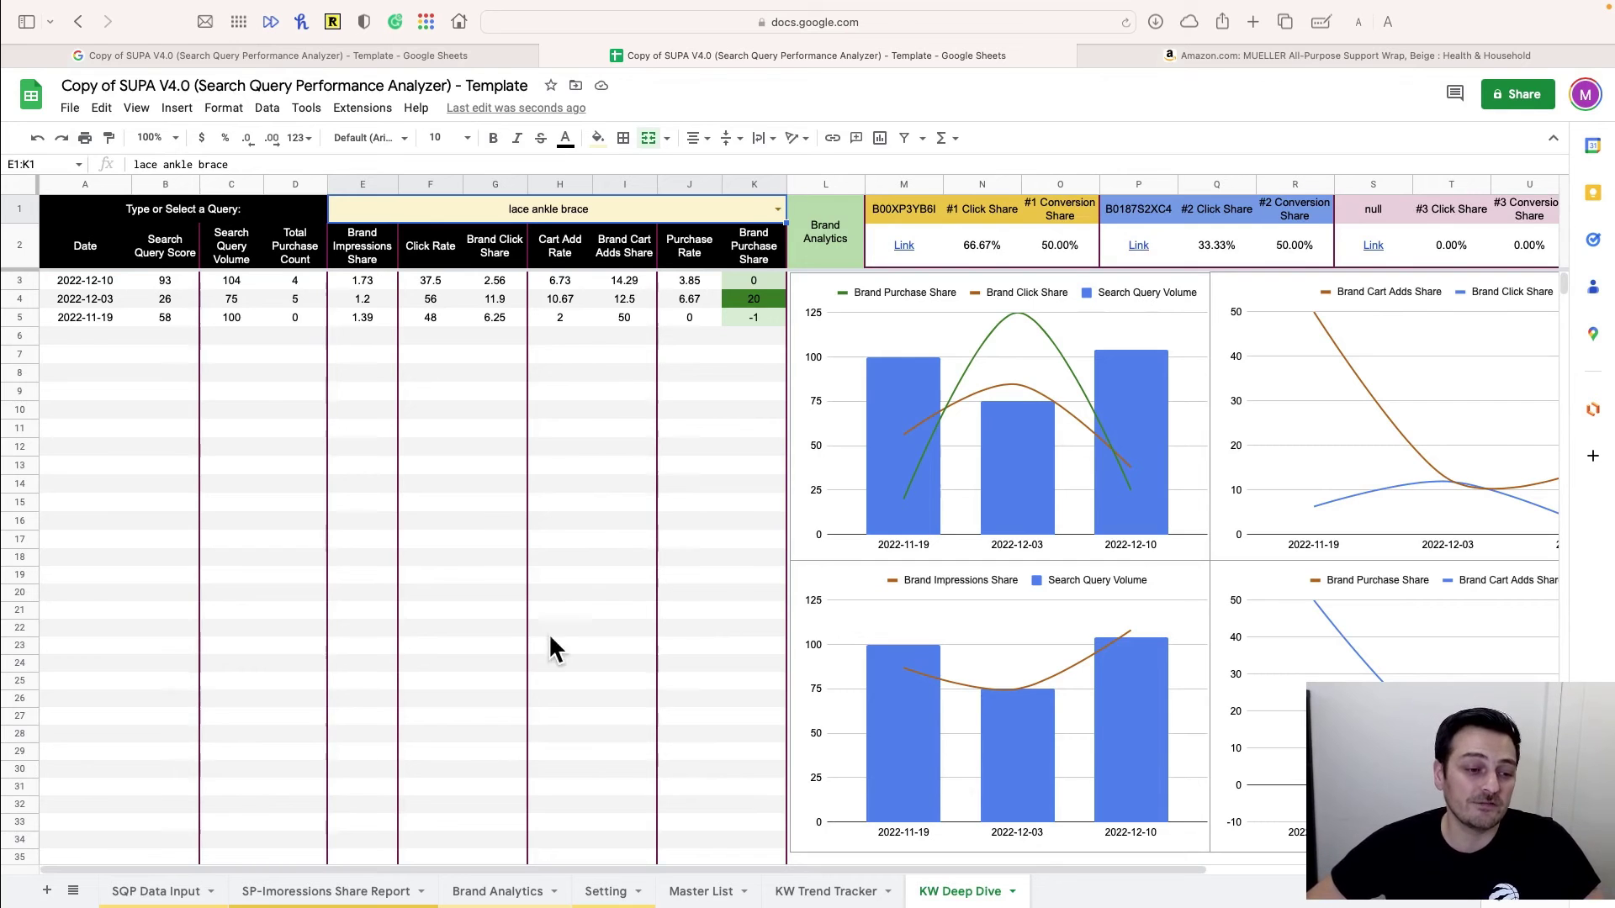
{"action": "left_click", "coordinate": [160, 891]}
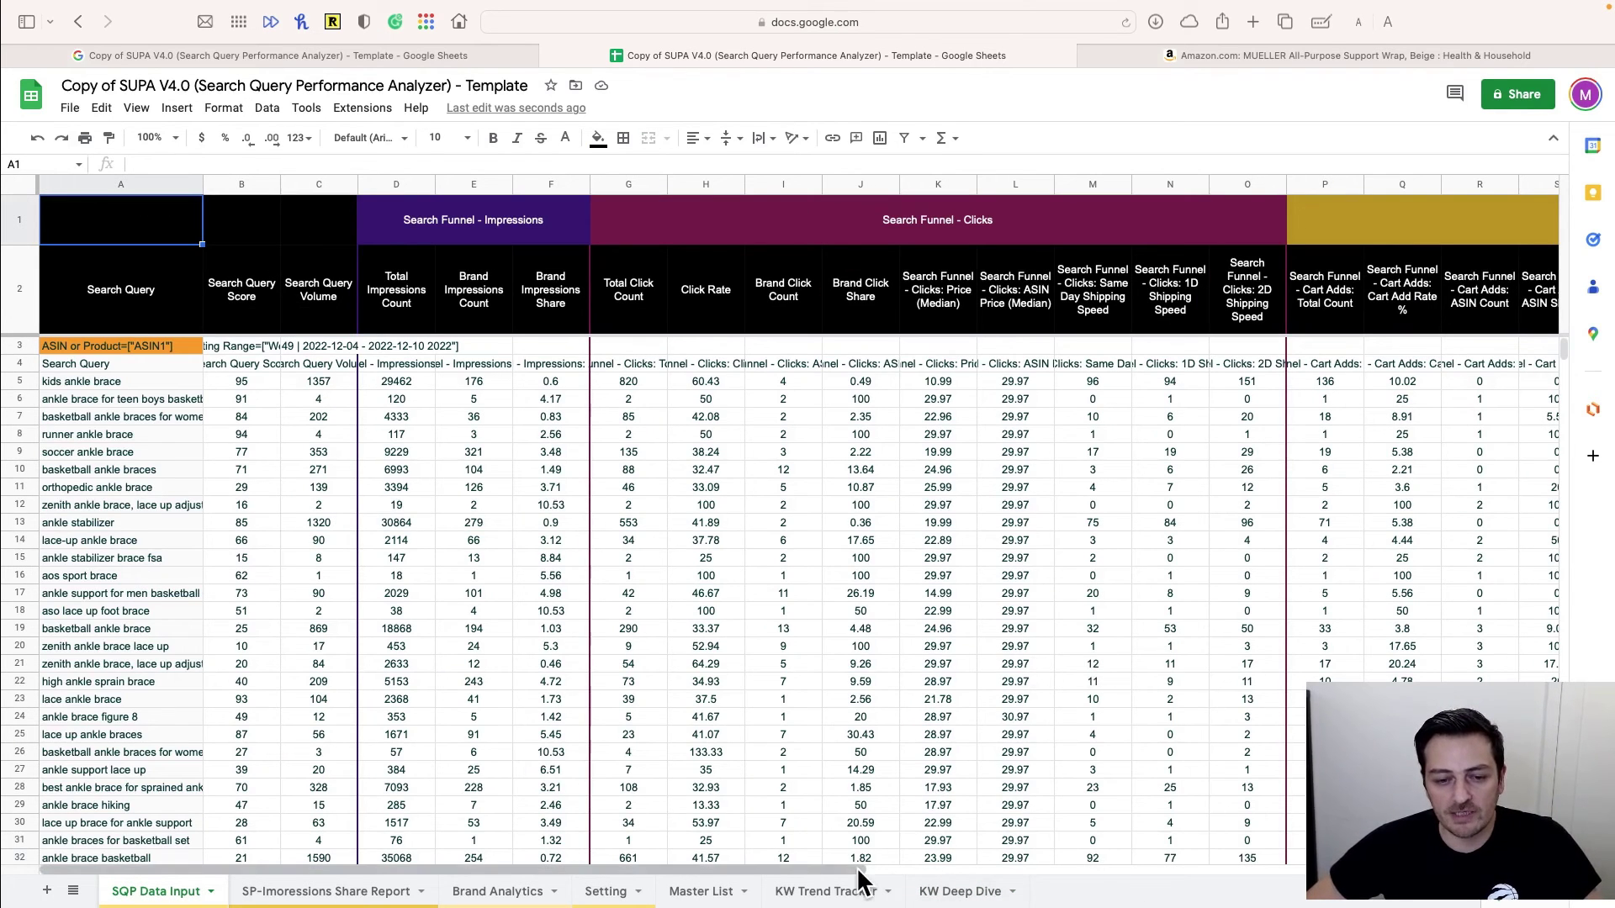
Step: Scroll to the Purchases columns and replace the -1 in AB6 with '-'
{"action": "left_click_drag", "start_coordinate": [856, 867], "coordinate": [1435, 673]}
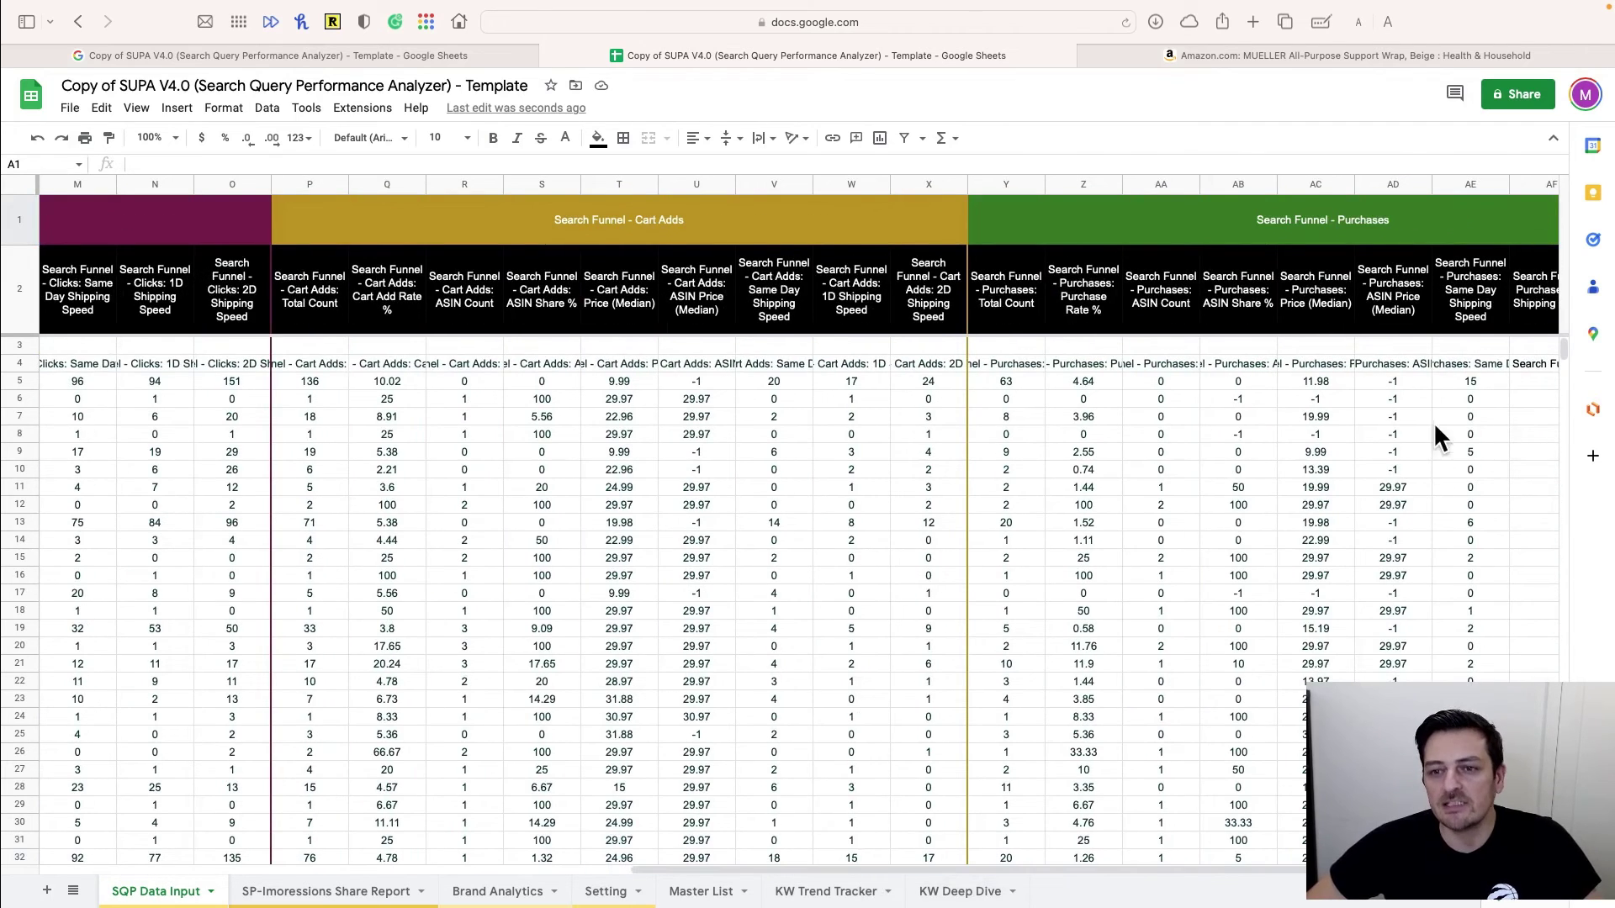
{"action": "left_click", "coordinate": [1395, 383]}
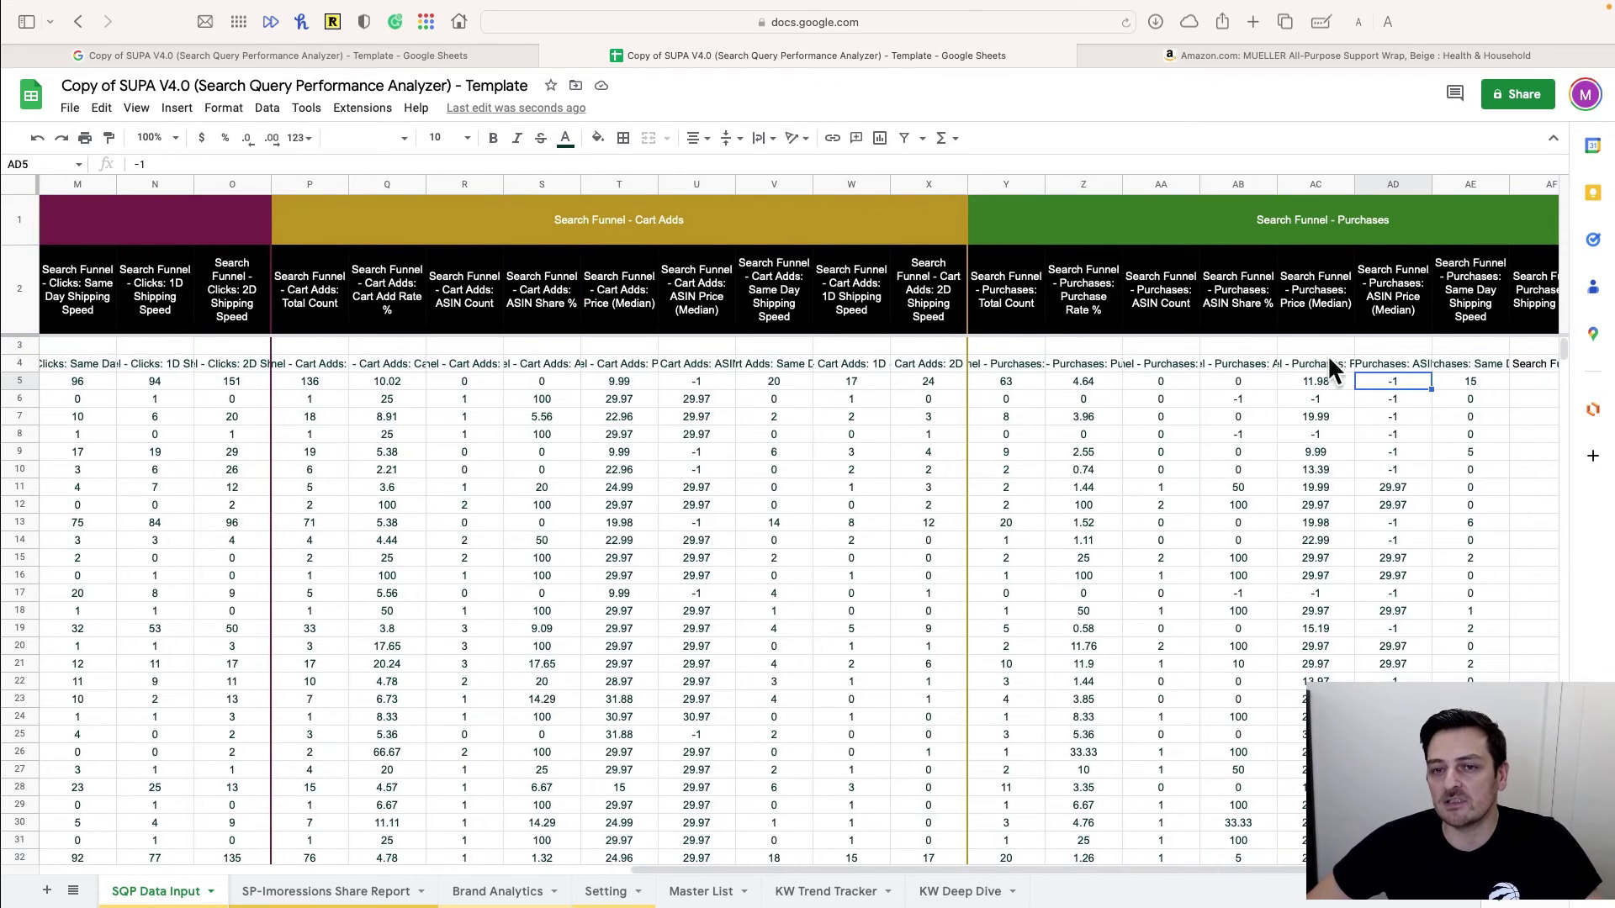
{"action": "left_click", "coordinate": [1249, 398]}
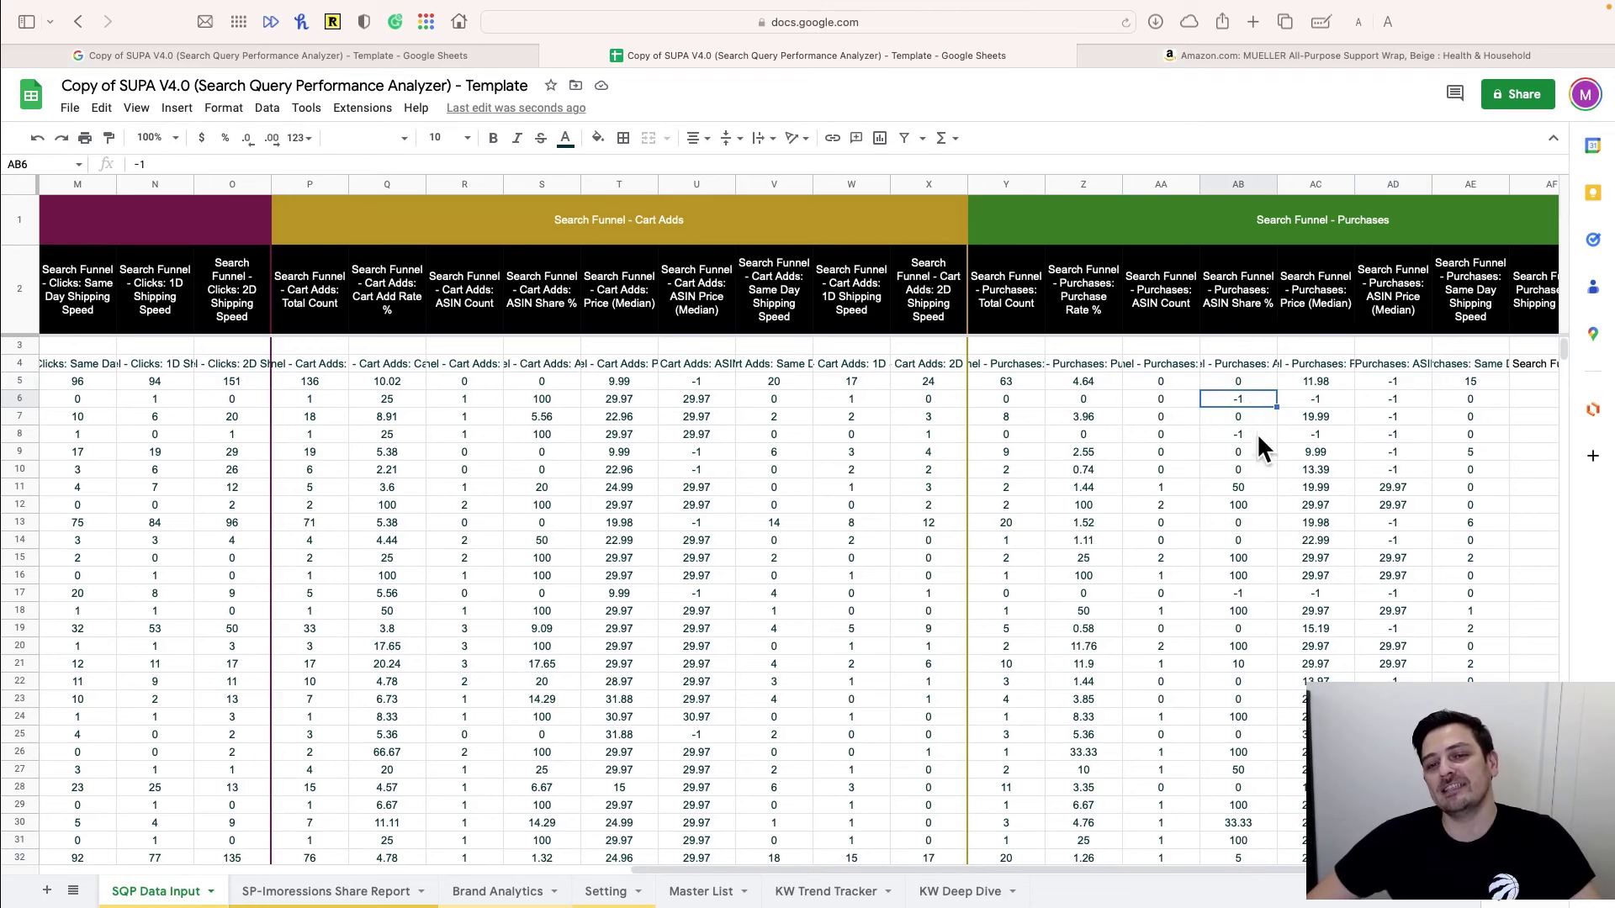
{"action": "type", "text": "-"}
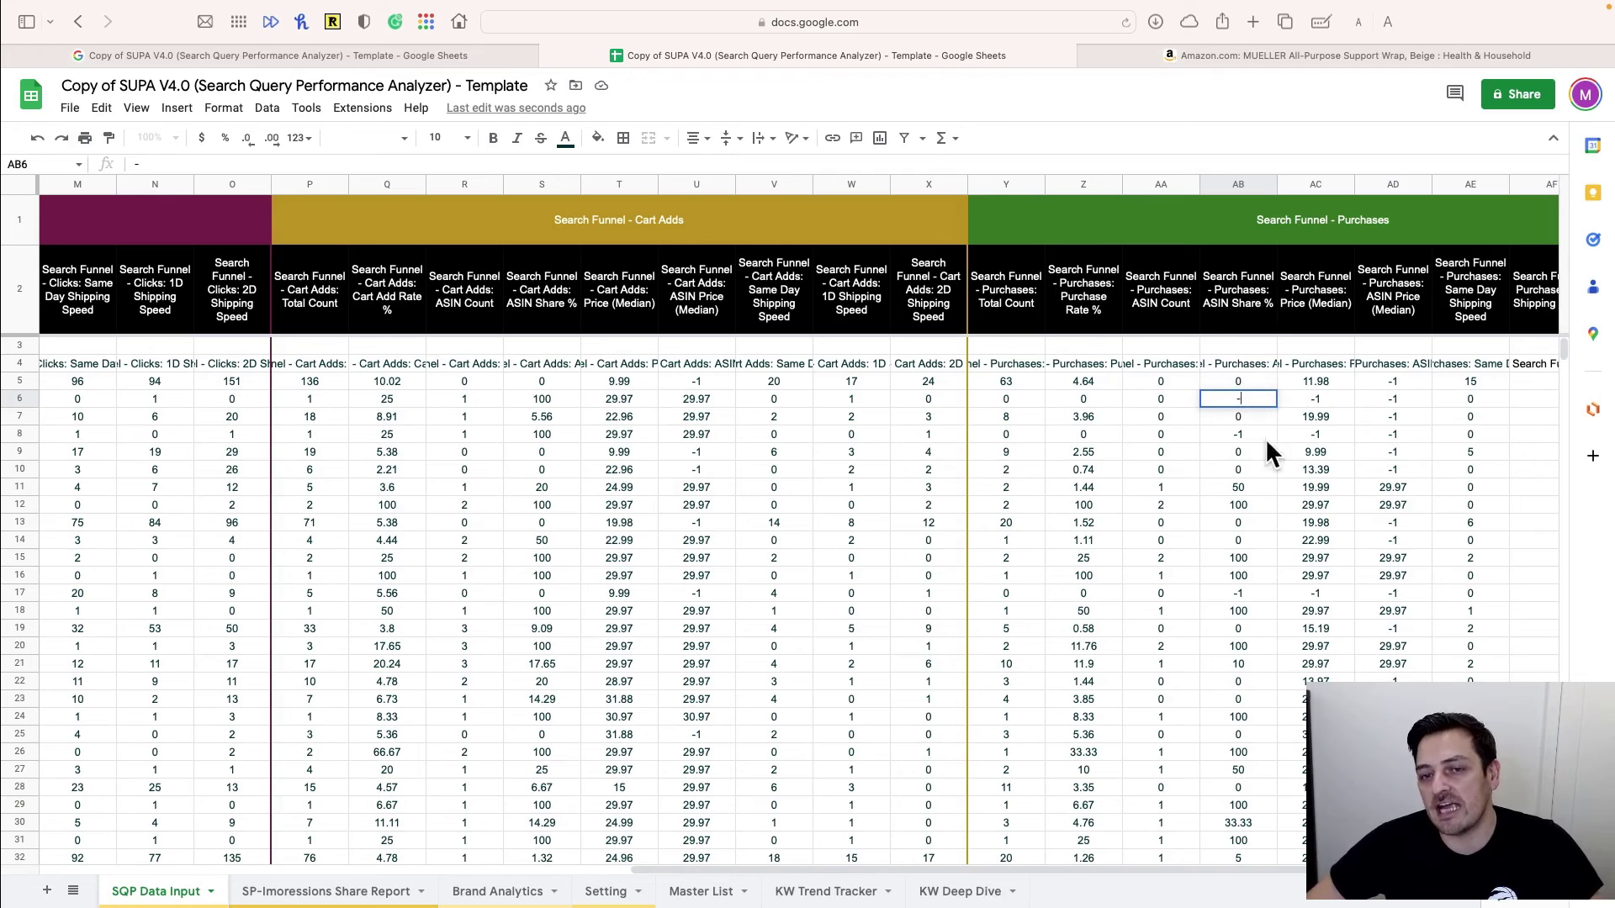
{"action": "key", "text": "Return"}
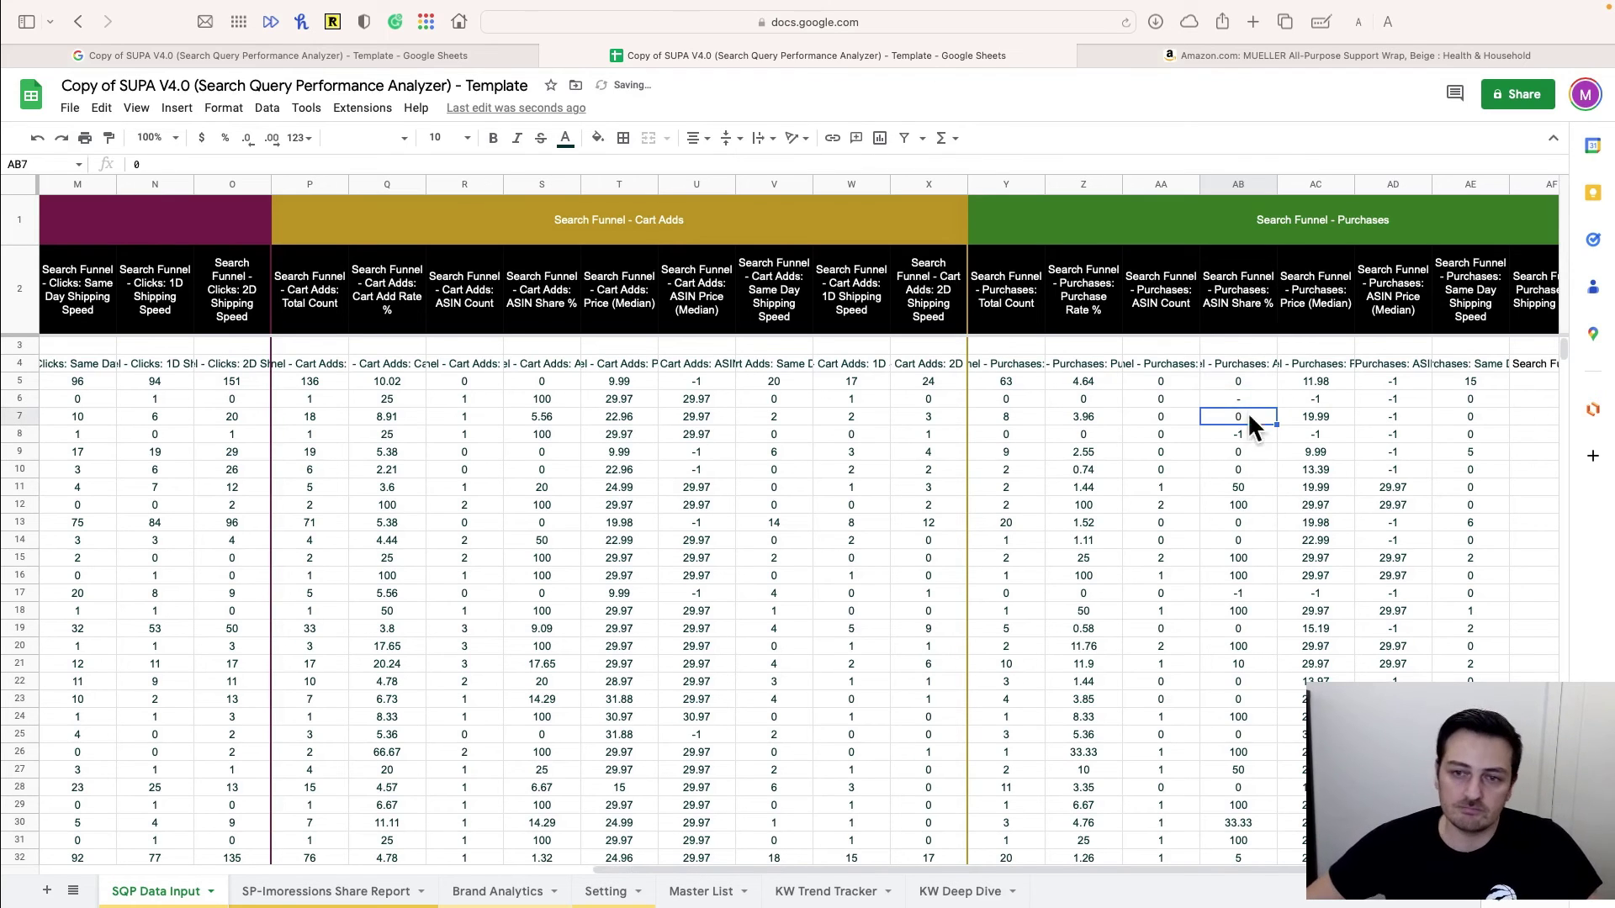
Step: Restore AB6 to -1 and return to the Master List sheet
{"action": "left_click", "coordinate": [1239, 401]}
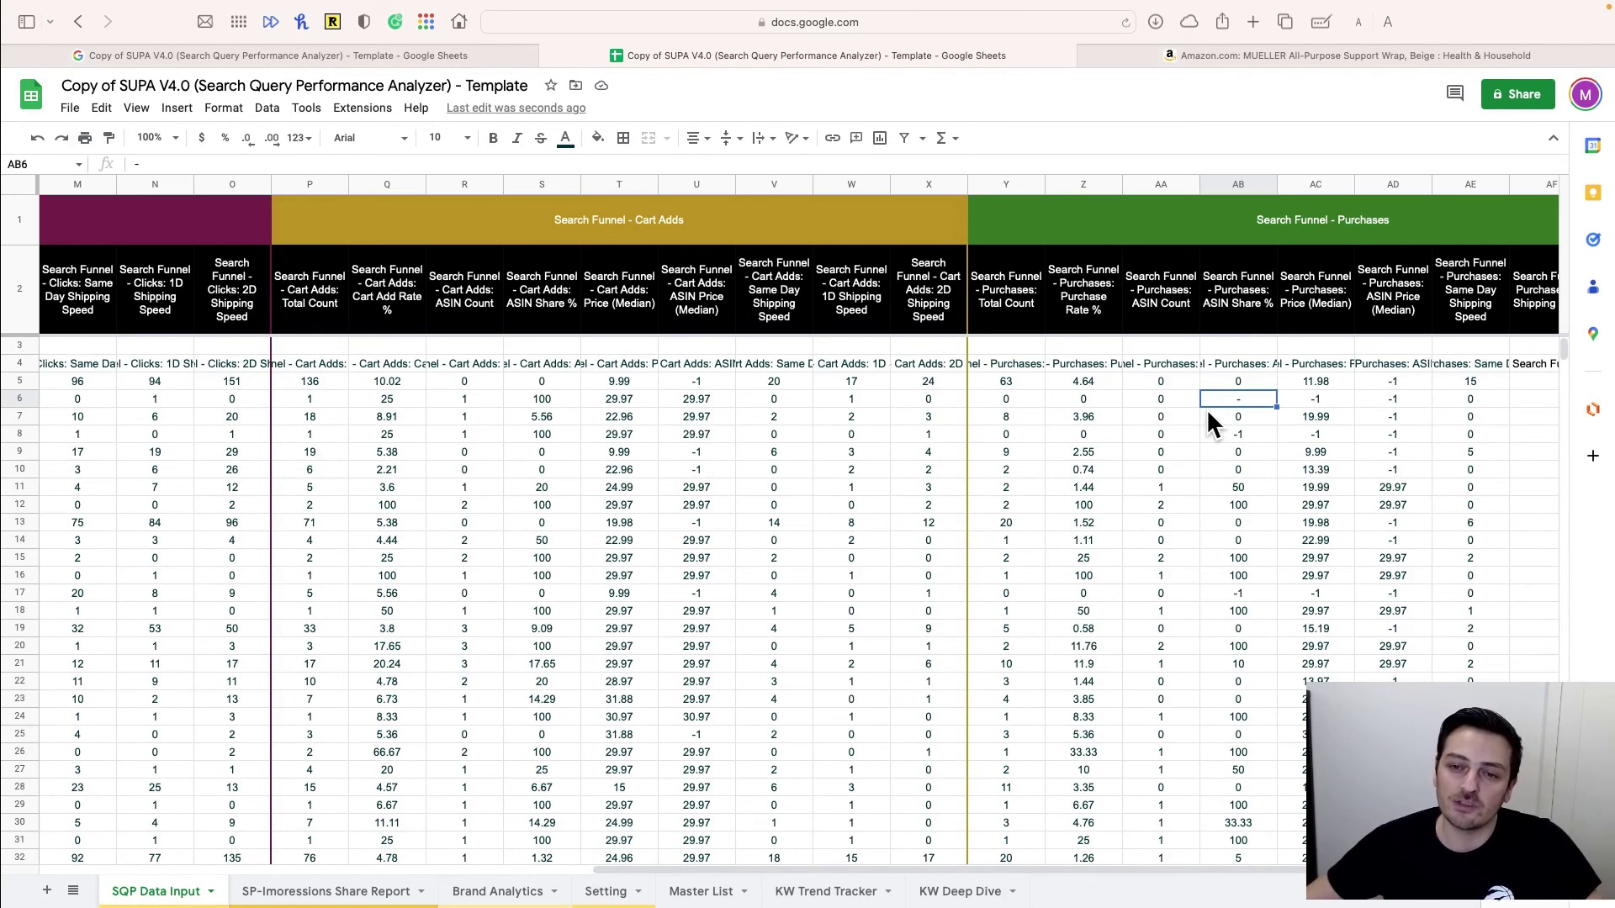
{"action": "type", "text": "-1"}
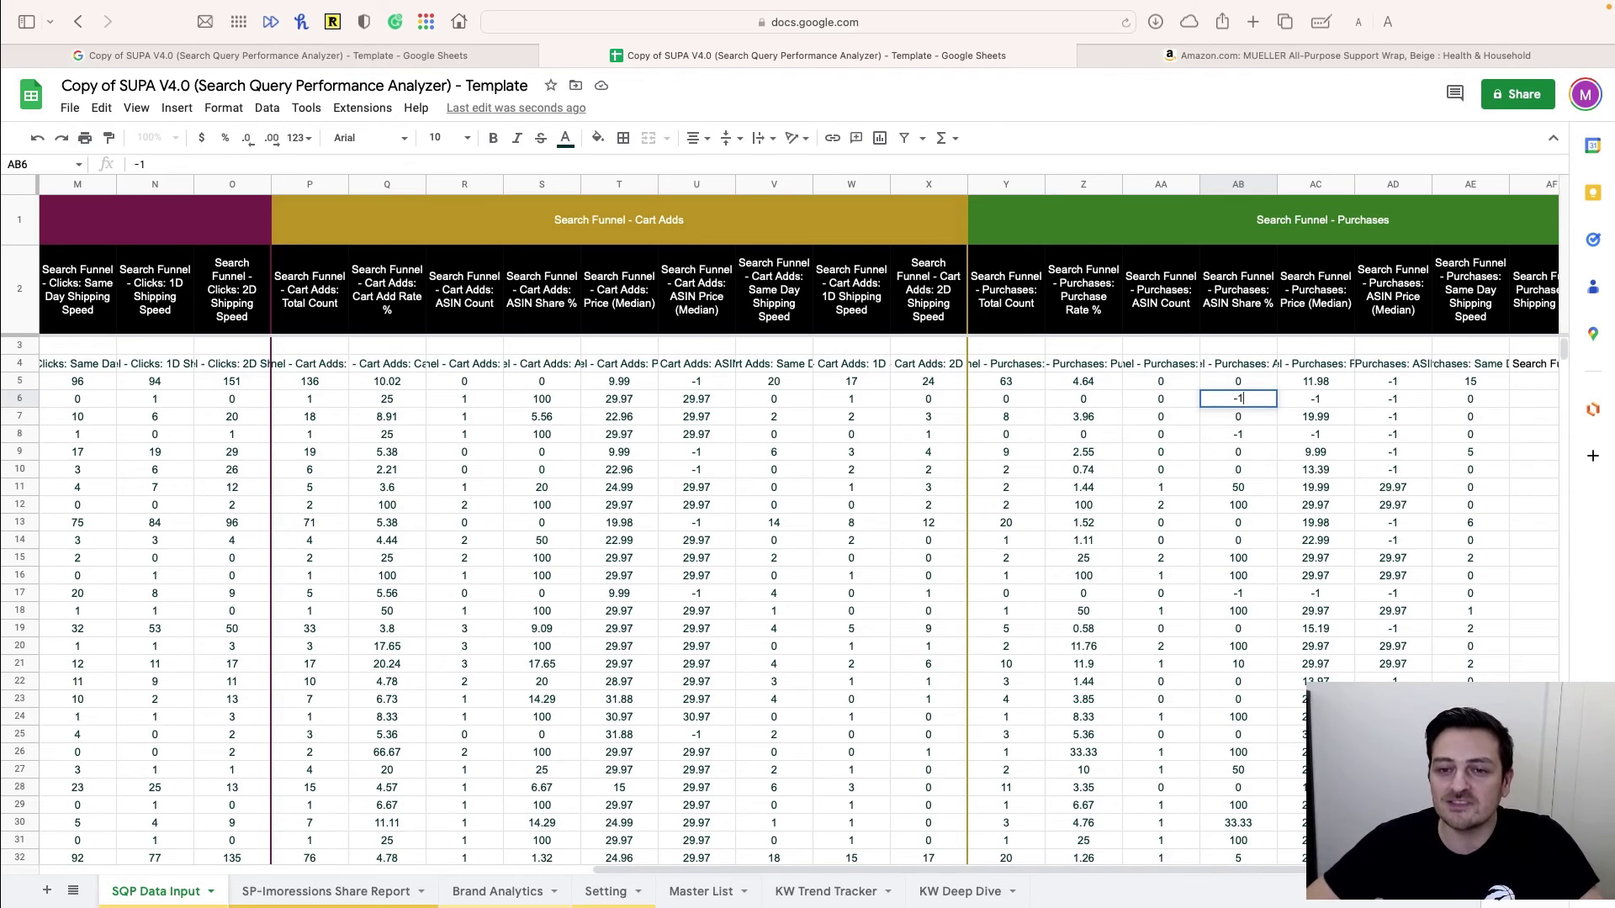
{"action": "key", "text": "Return"}
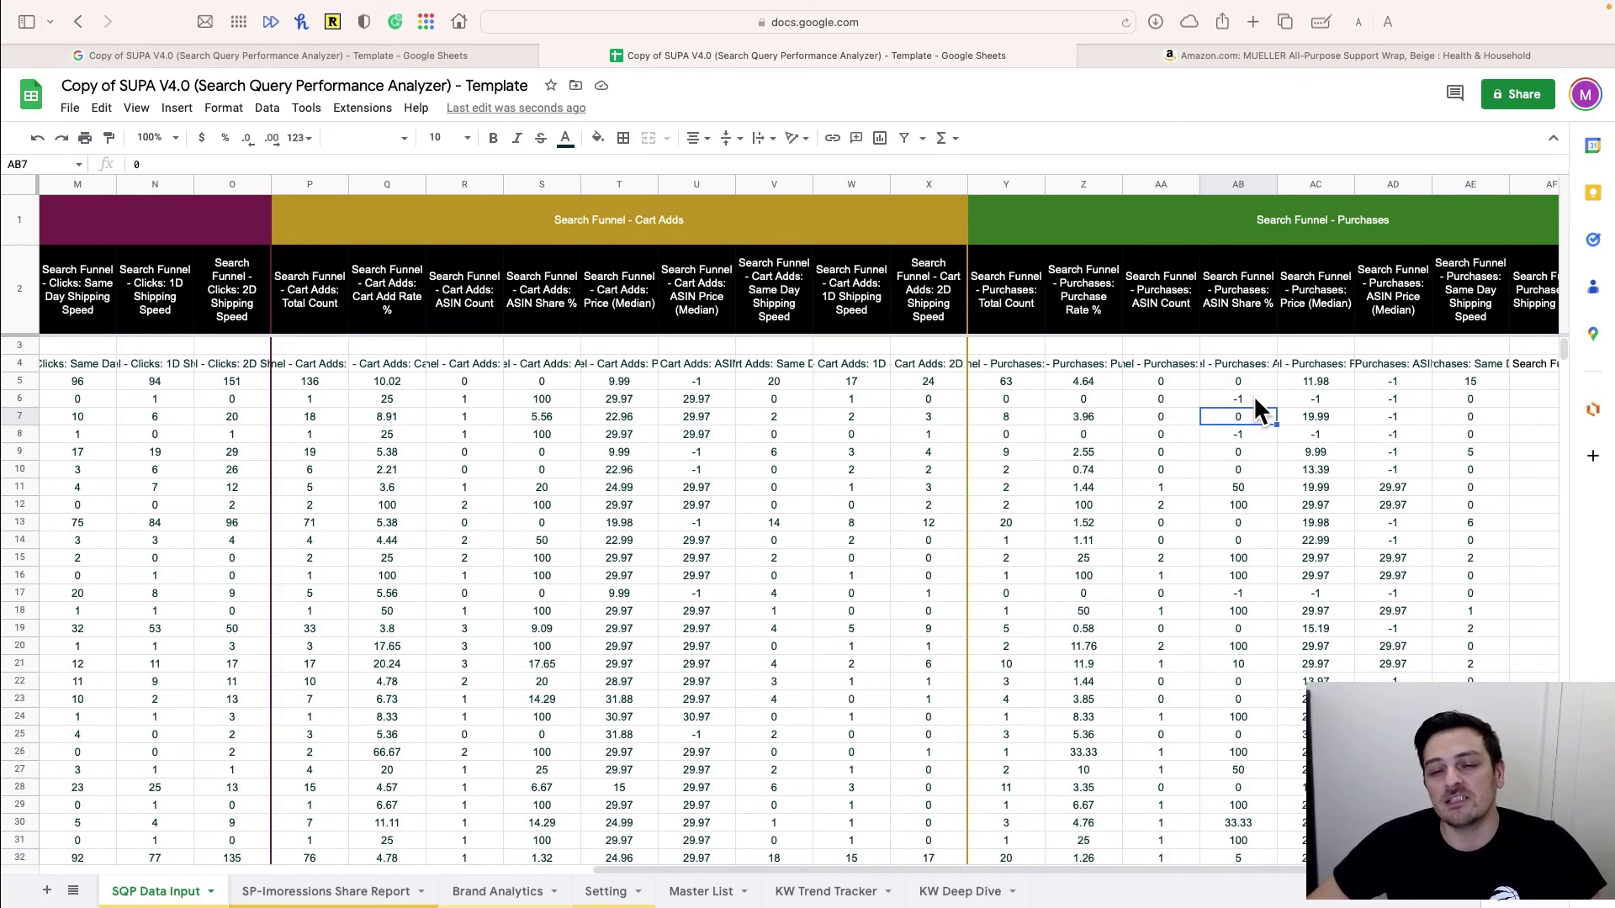
{"action": "left_click", "coordinate": [1256, 400]}
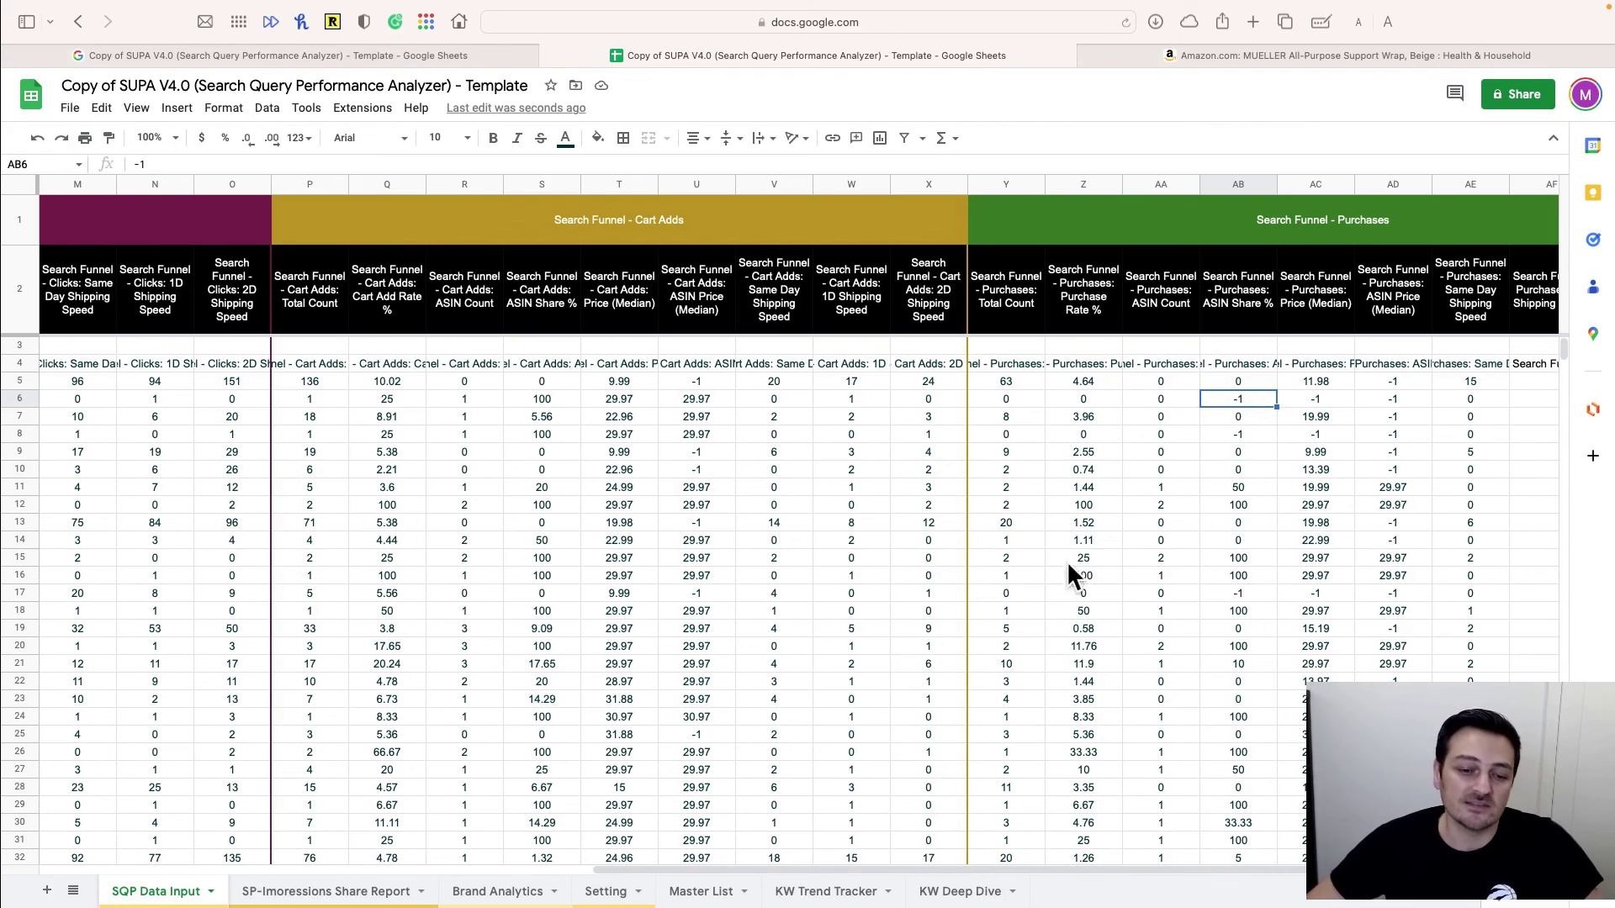
{"action": "left_click", "coordinate": [707, 893]}
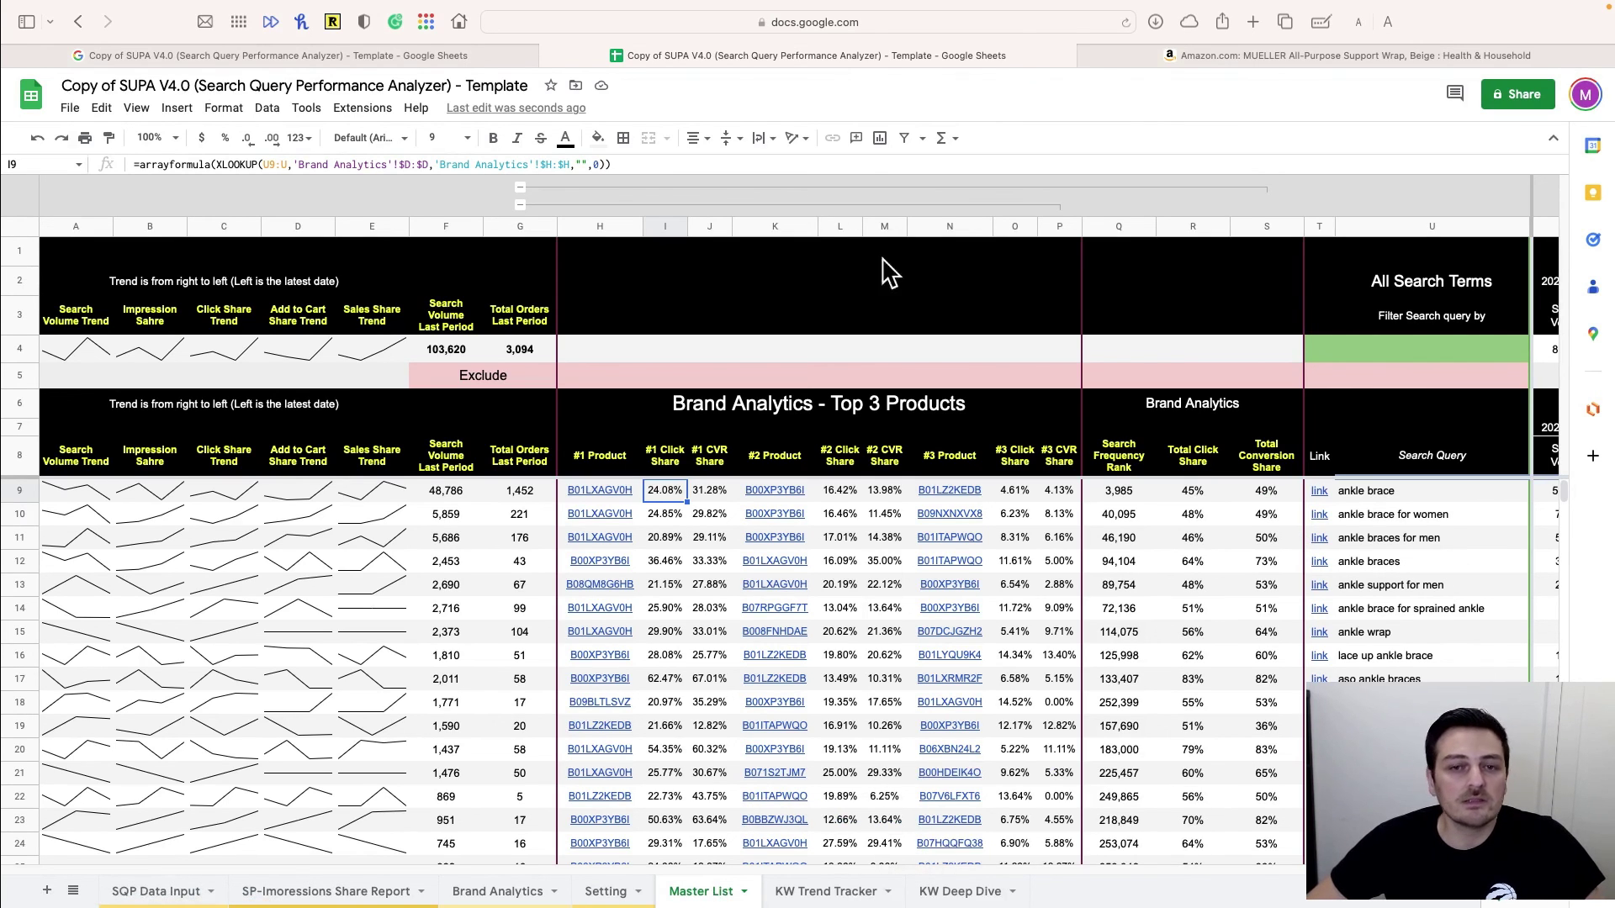
Step: Collapse the H–S column group and check ankle brace's weekly share values in row 9
{"action": "left_click", "coordinate": [521, 188]}
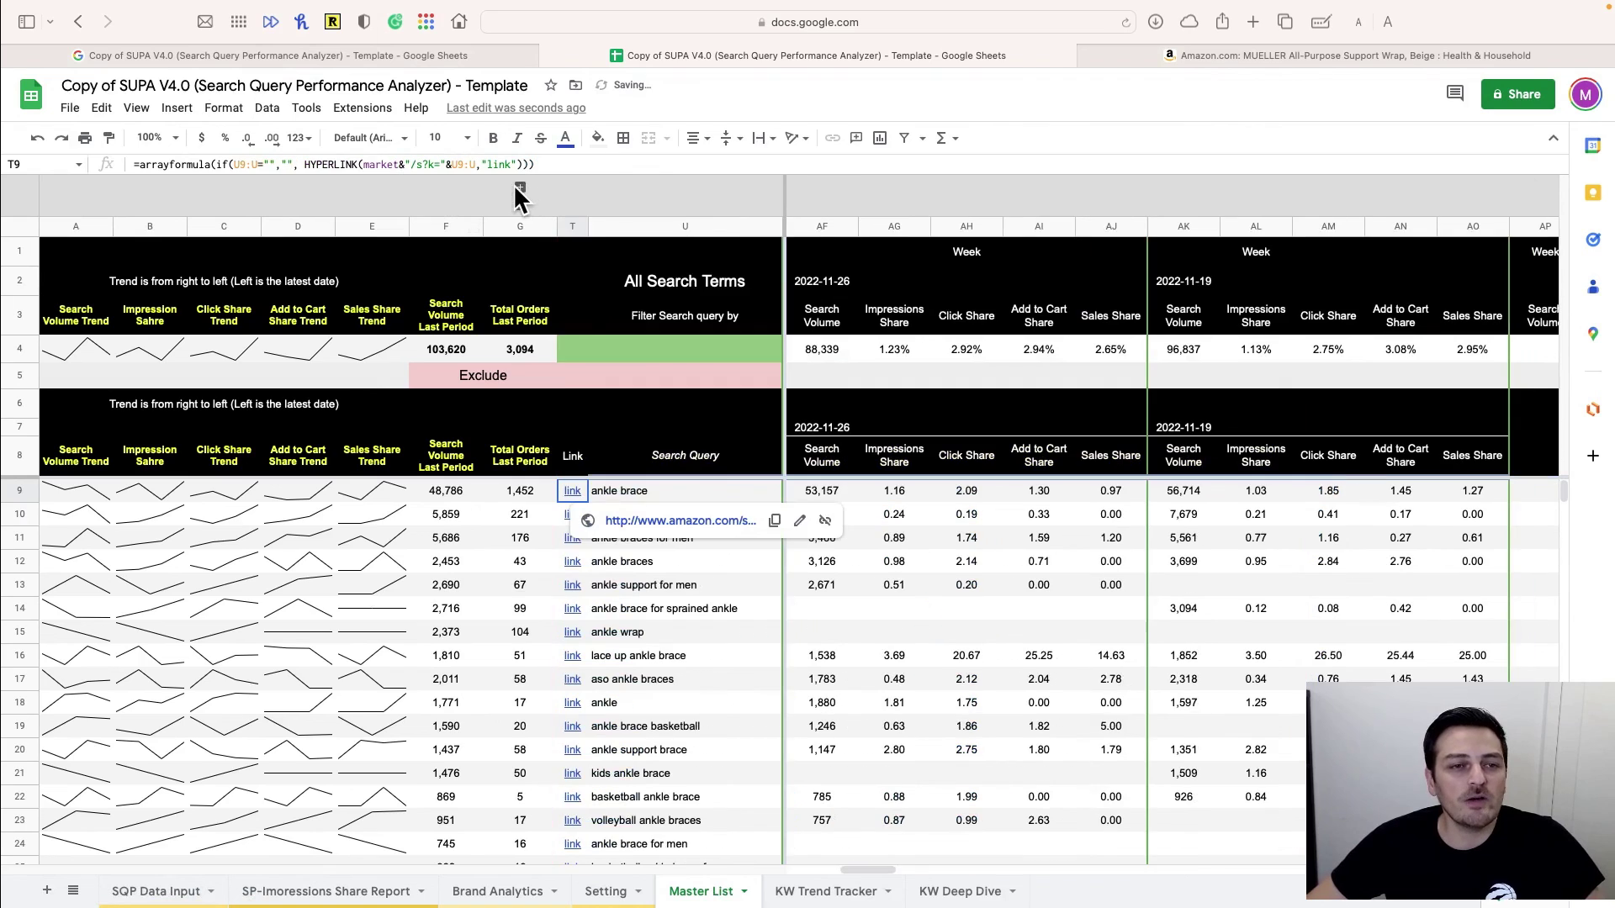
{"action": "left_click", "coordinate": [955, 489]}
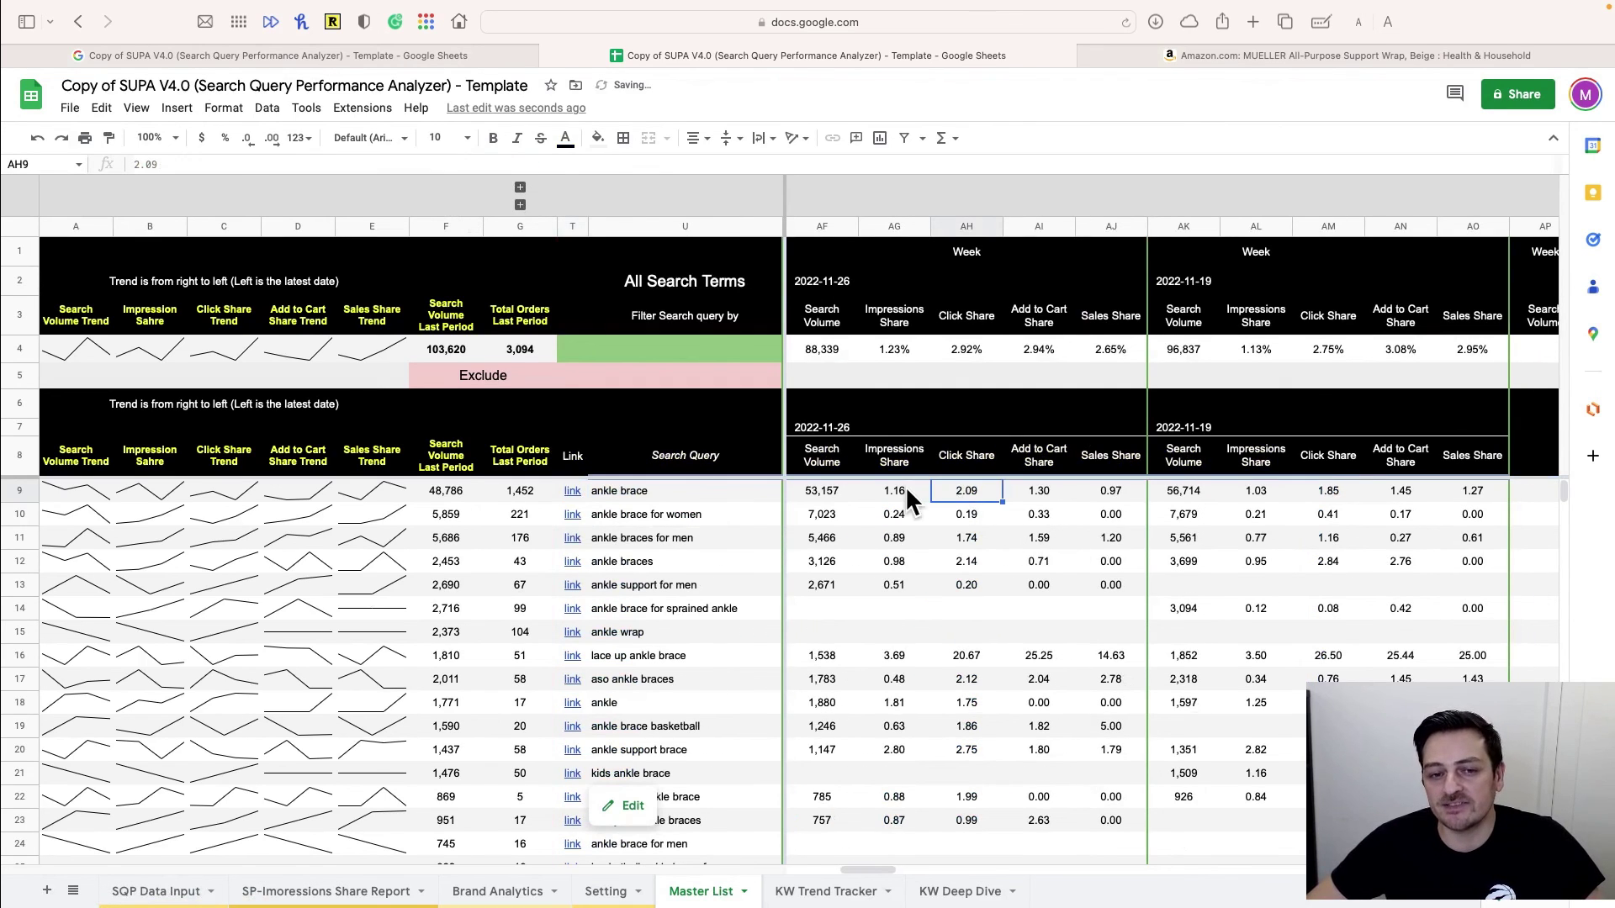
{"action": "left_click", "coordinate": [1040, 490]}
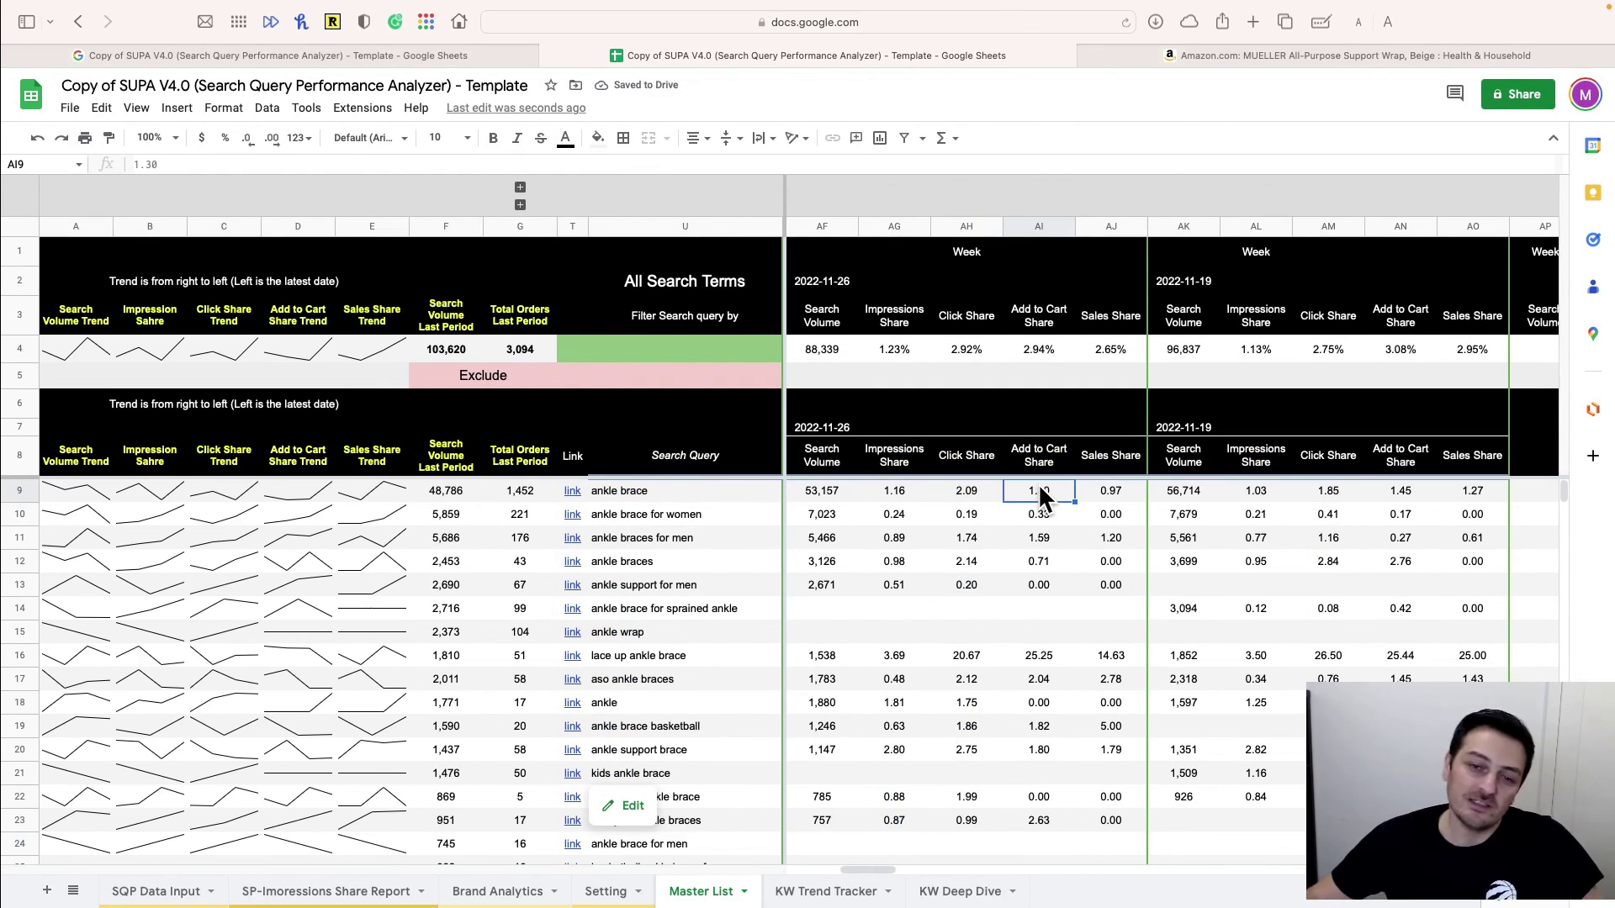
{"action": "left_click", "coordinate": [901, 491]}
{"action": "left_click", "coordinate": [962, 486]}
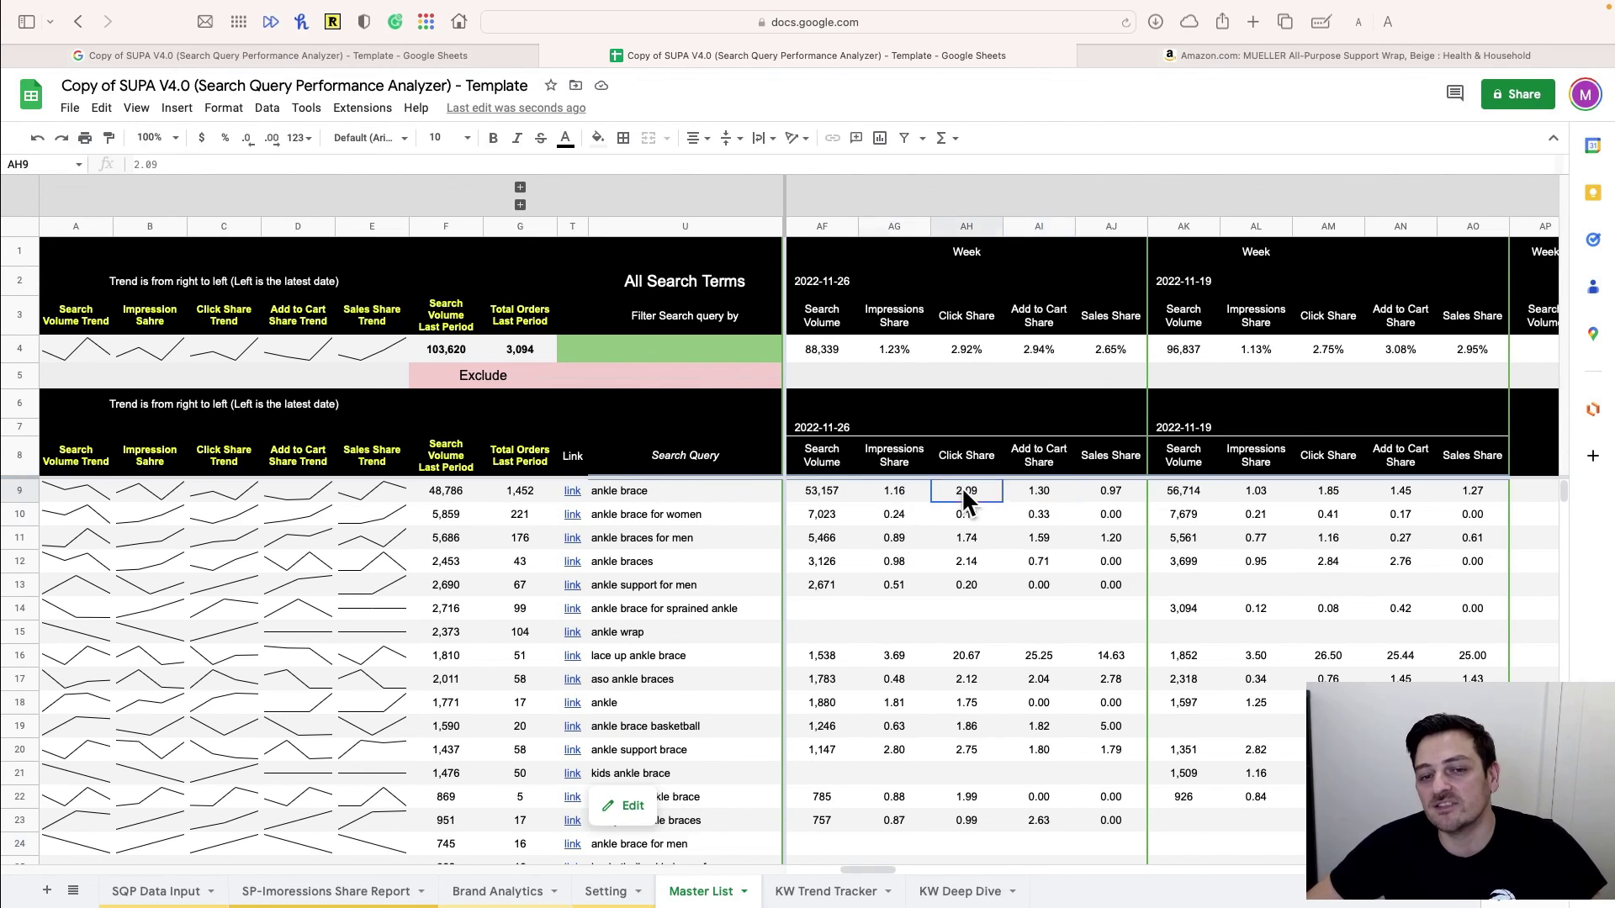
{"action": "left_click", "coordinate": [1022, 483]}
{"action": "left_click", "coordinate": [1102, 496]}
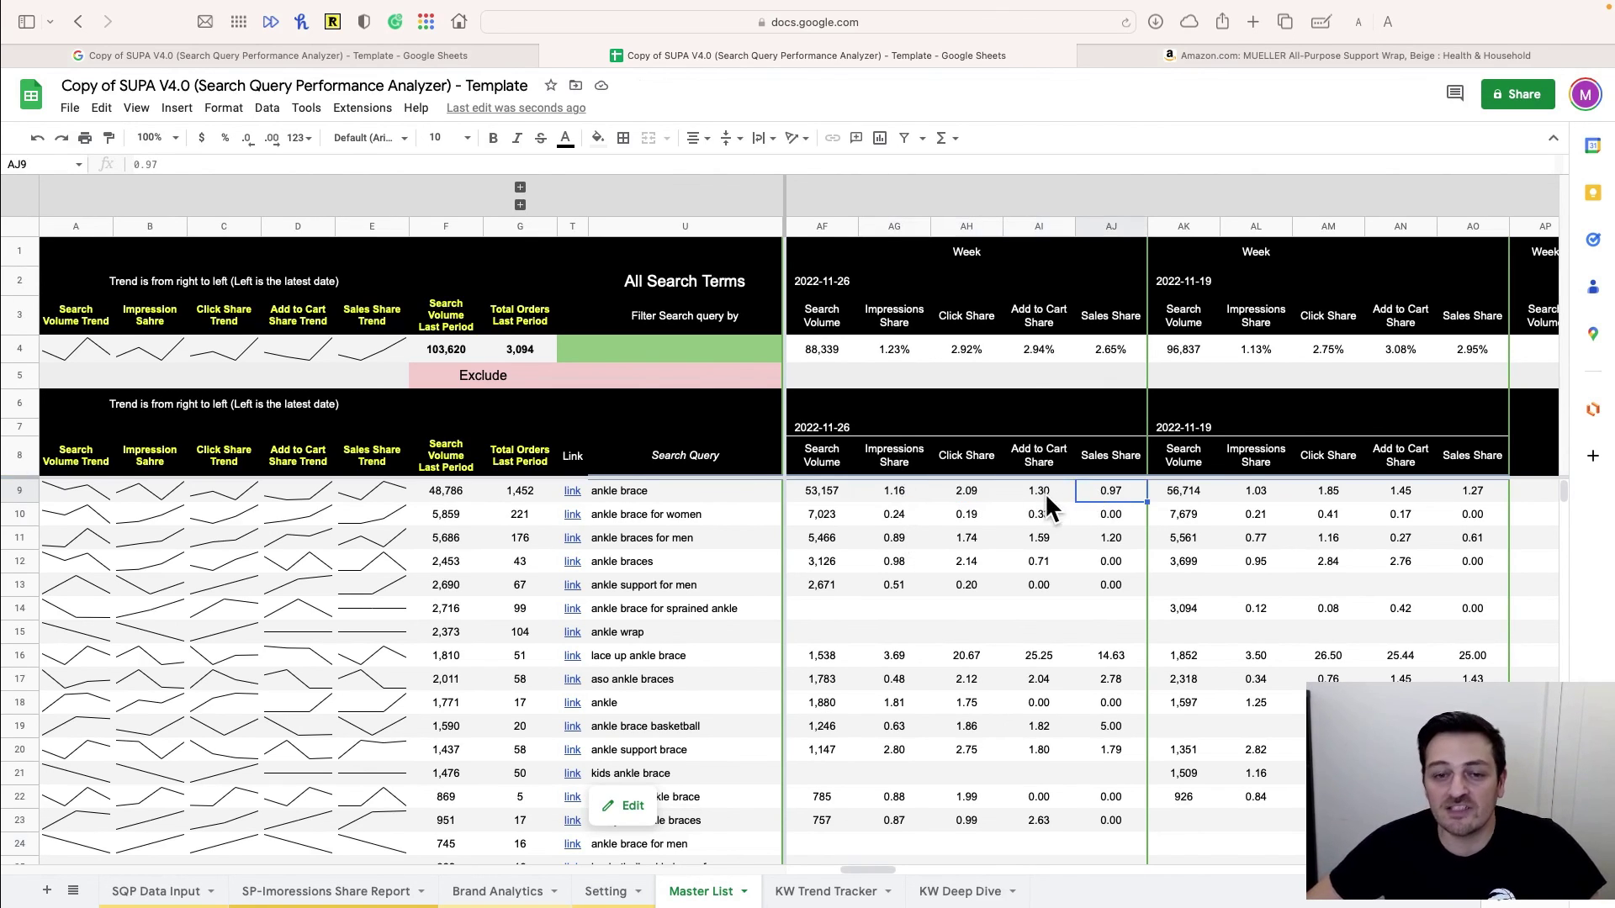
Step: Try percent format on AG9's 1.16, undo it, and select AG8:AJ13
{"action": "left_click", "coordinate": [920, 495]}
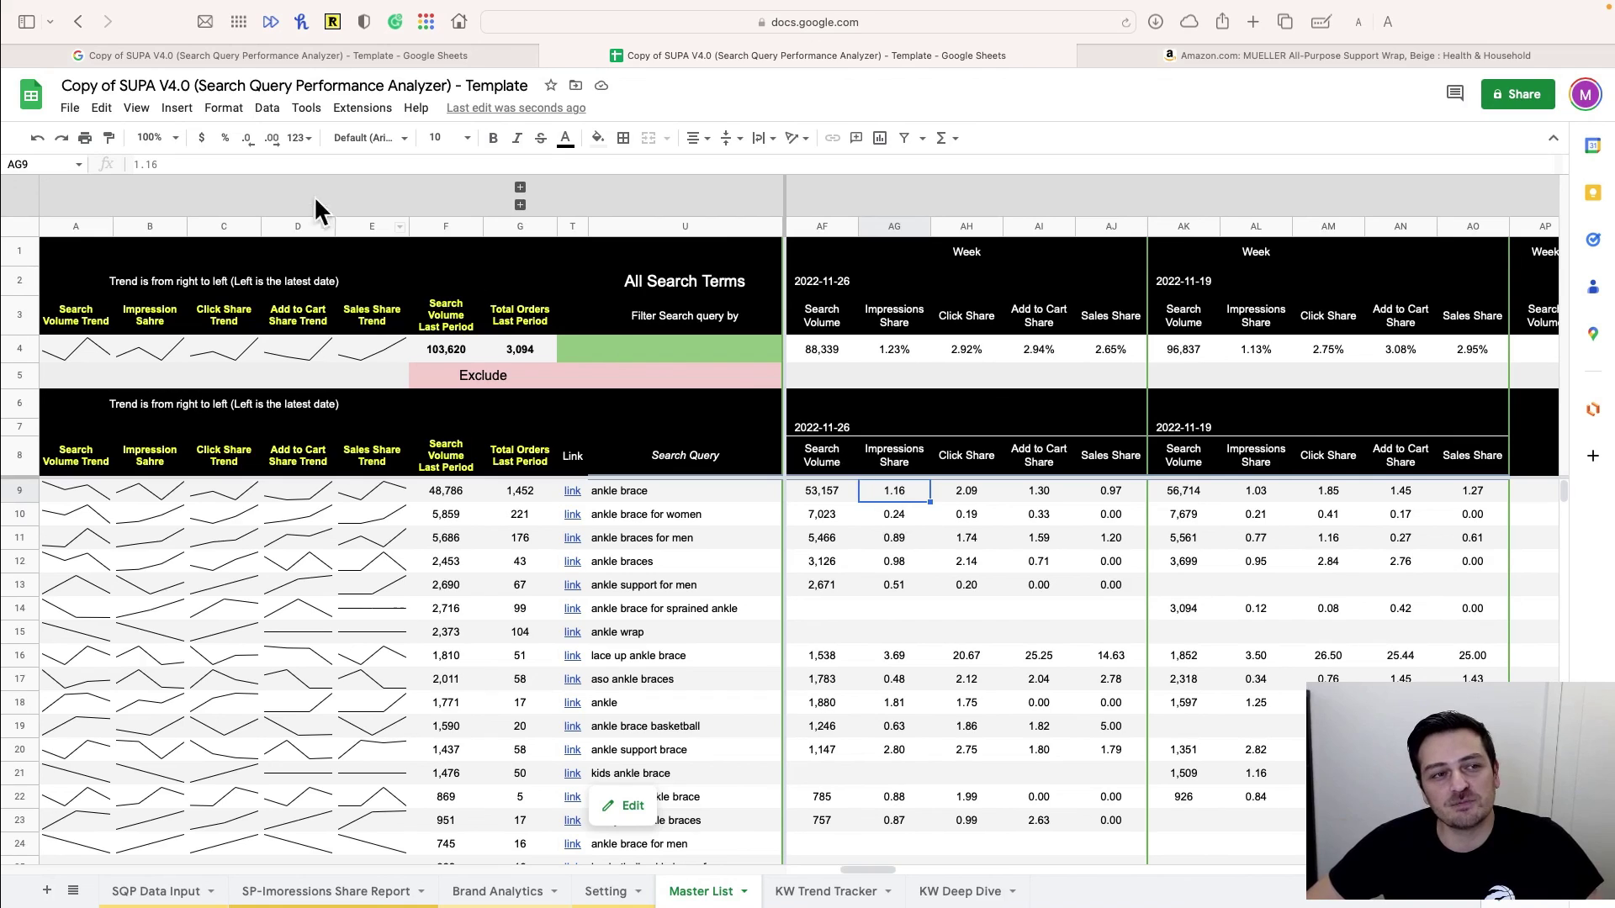
{"action": "left_click", "coordinate": [226, 139]}
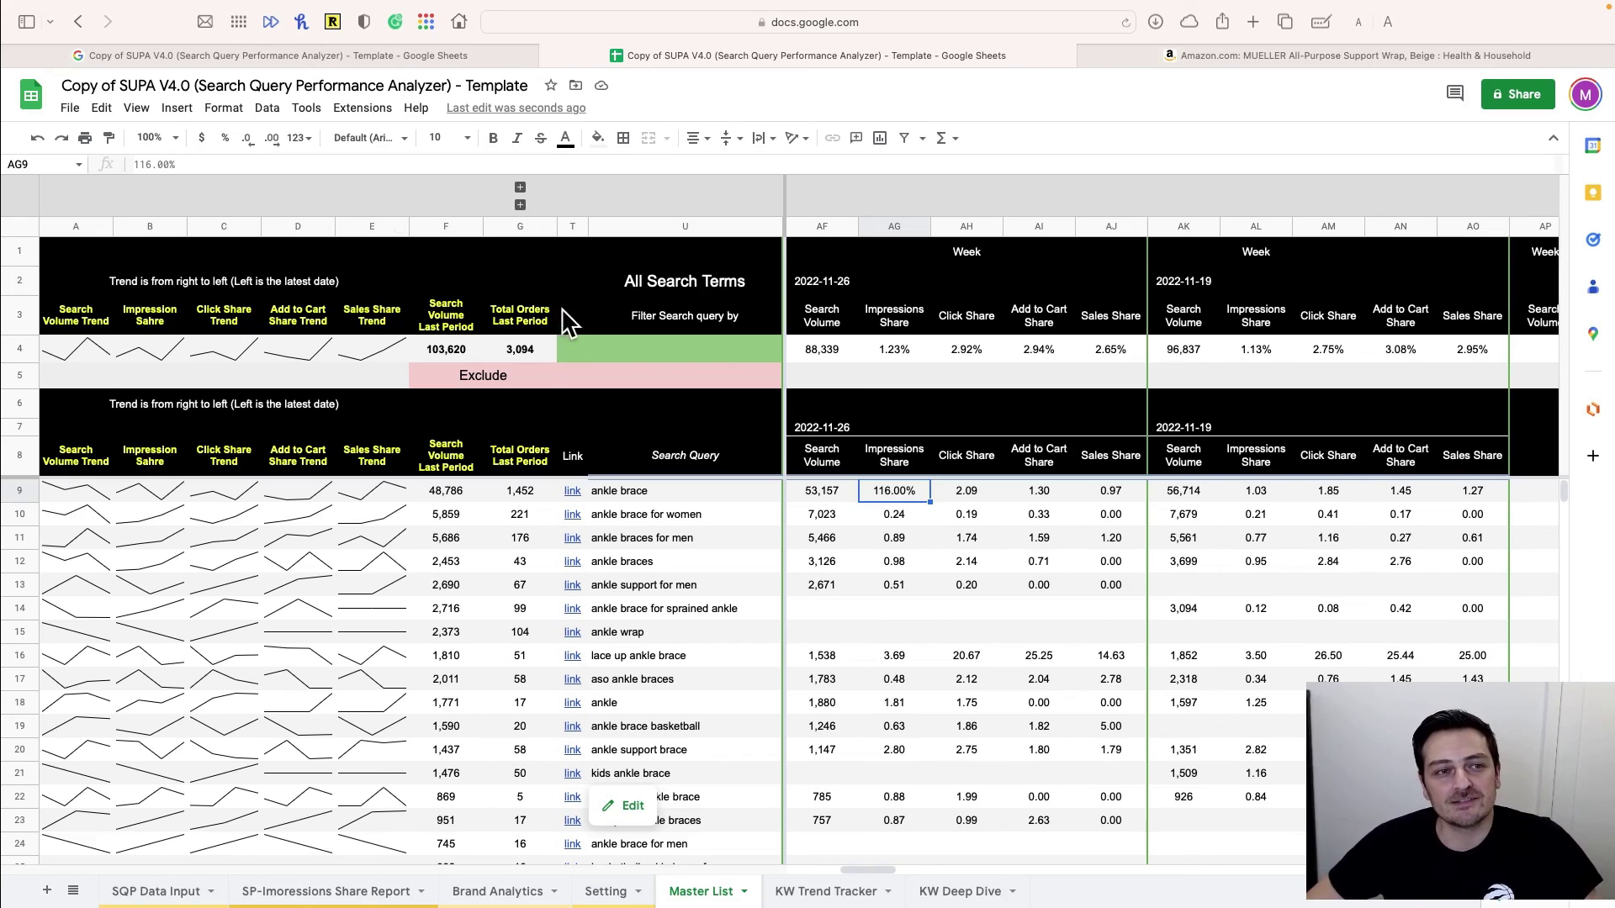
{"action": "left_click", "coordinate": [225, 142]}
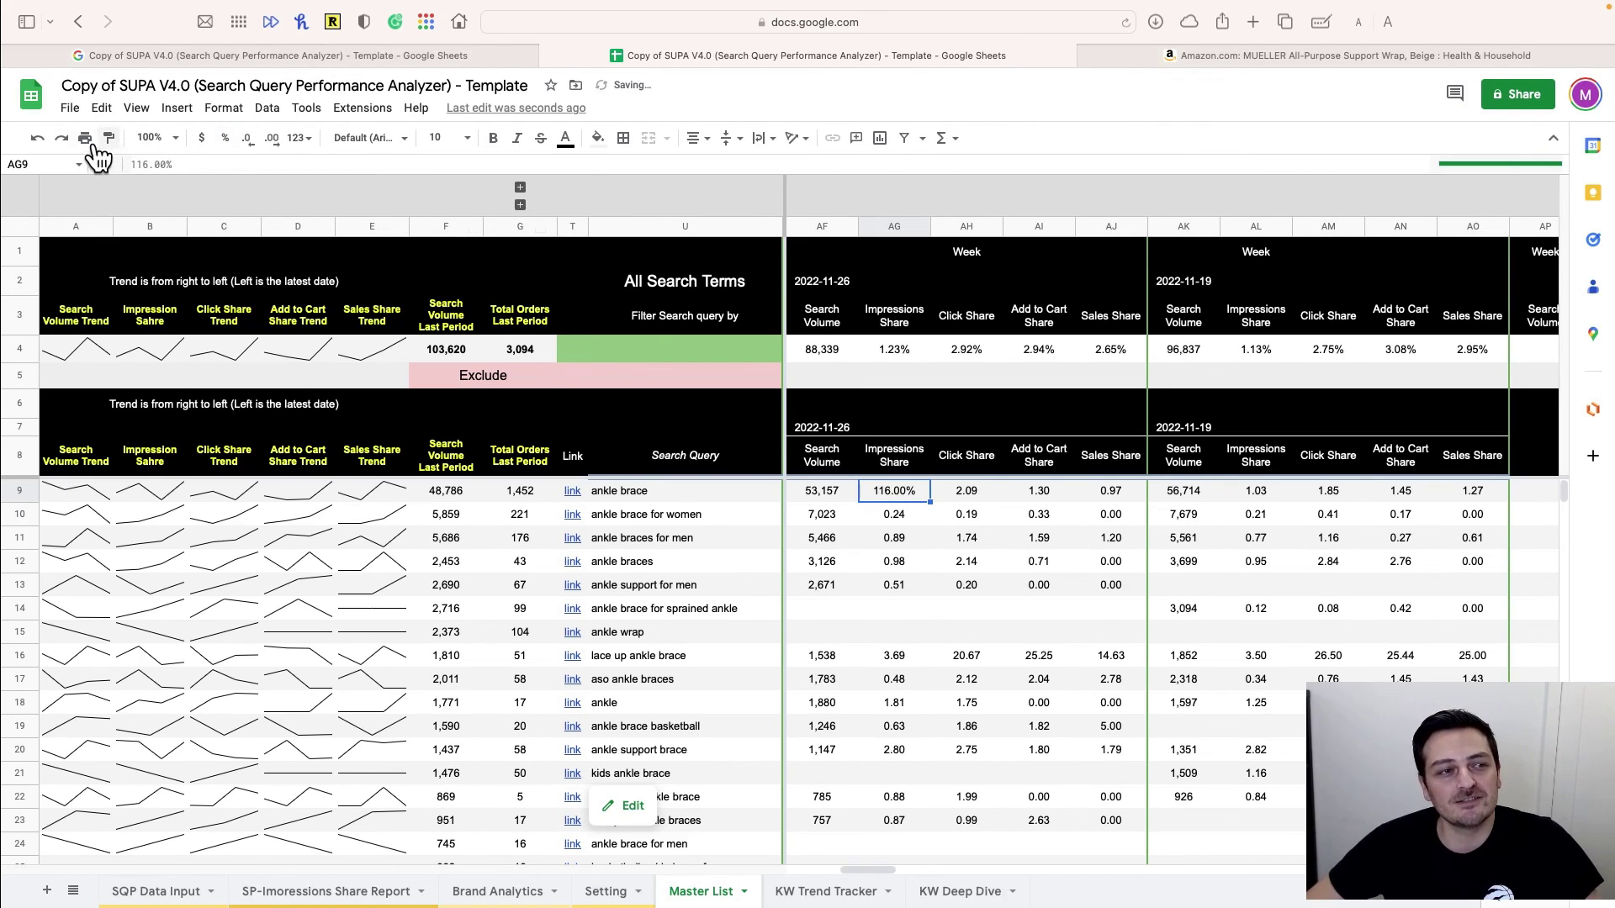
{"action": "left_click", "coordinate": [40, 142]}
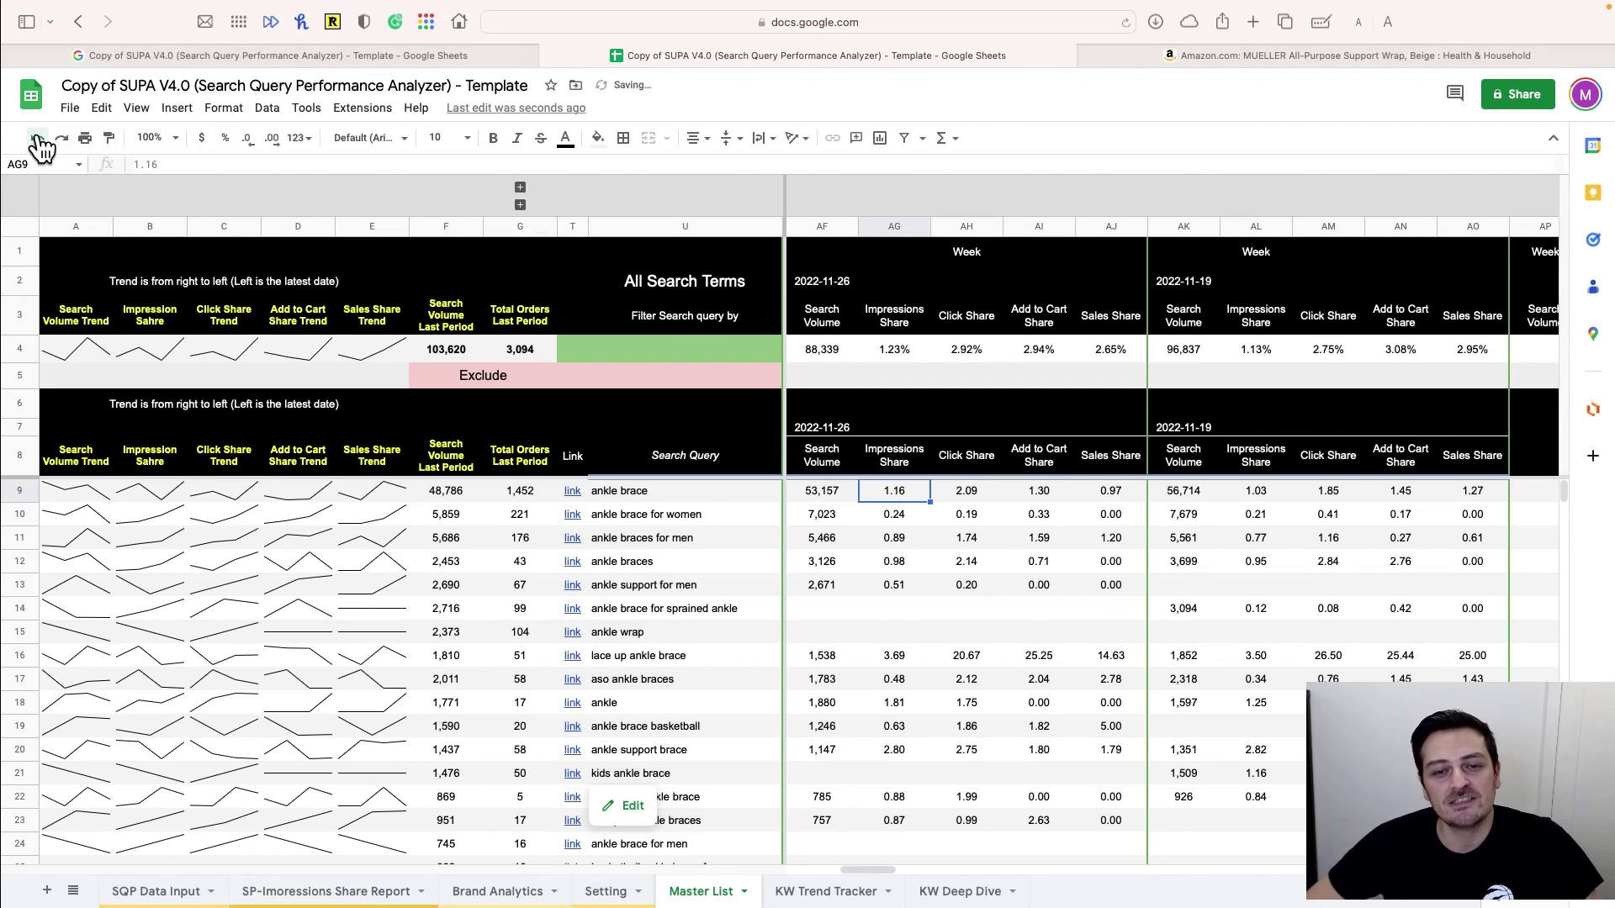
{"action": "left_click", "coordinate": [896, 455]}
{"action": "left_click_drag", "start_coordinate": [896, 455], "coordinate": [1133, 578]}
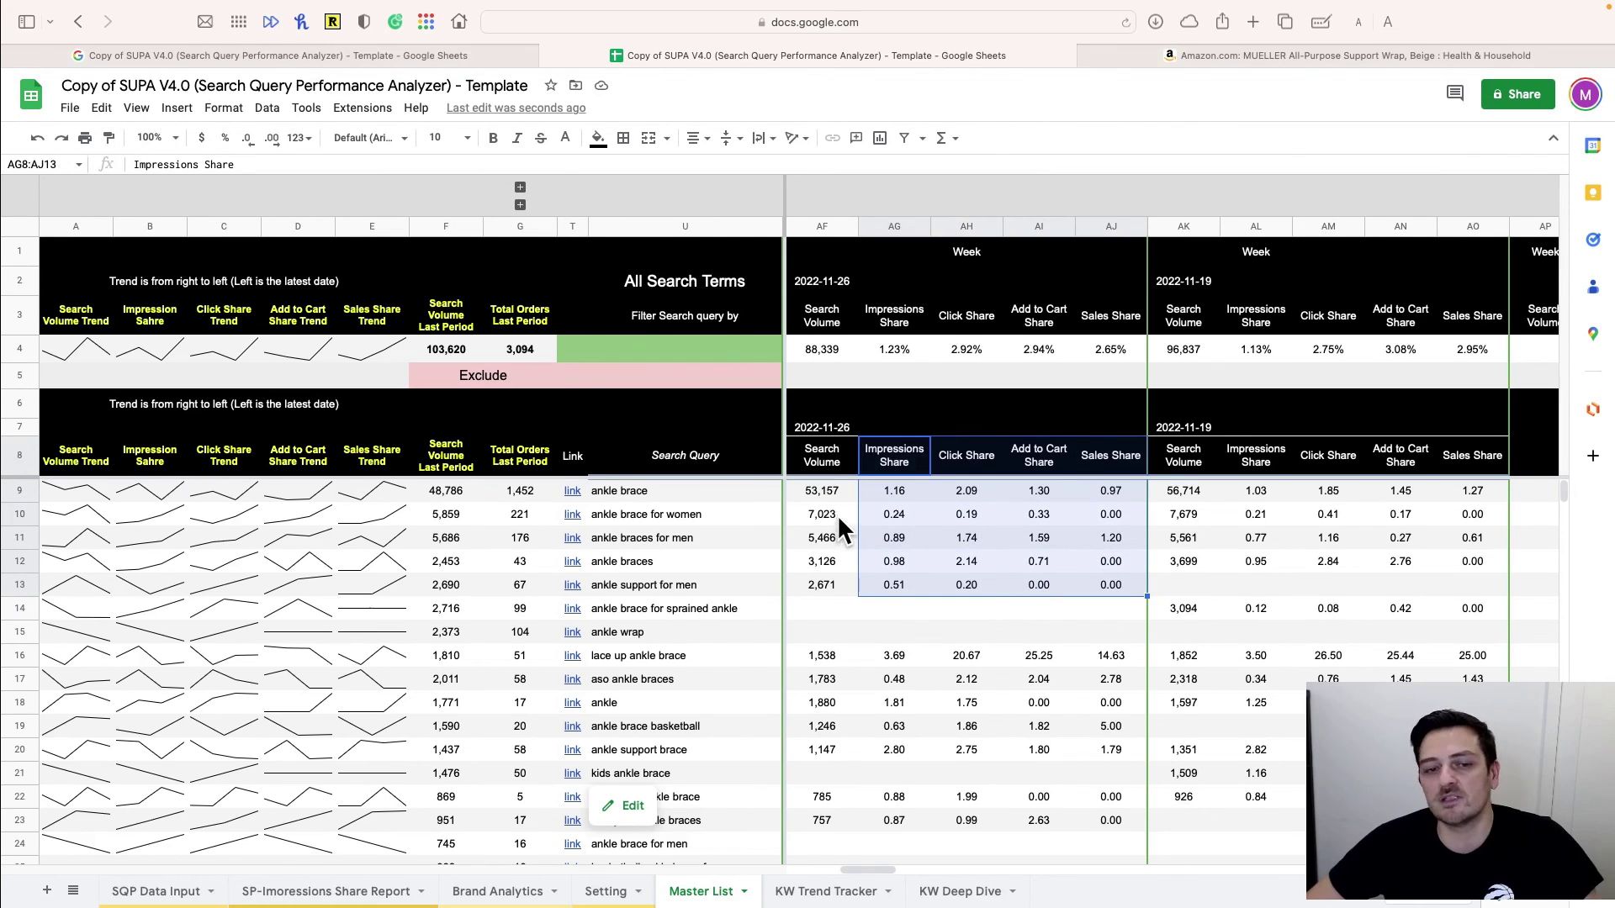